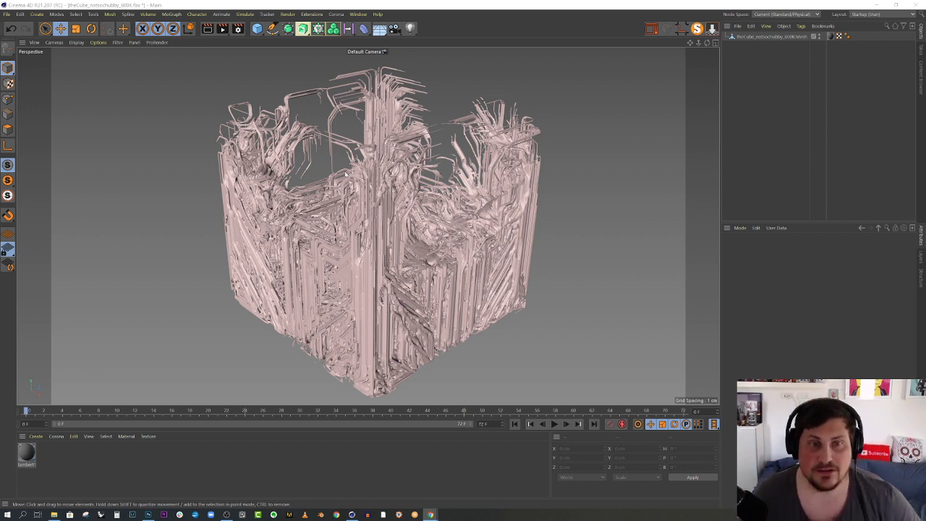
Frame the whole cube mesh from above one corner and add a Corona camera from that view.
left_click_drag(386, 137, 416, 206, "alt")
scroll(415, 207, "up", 3)
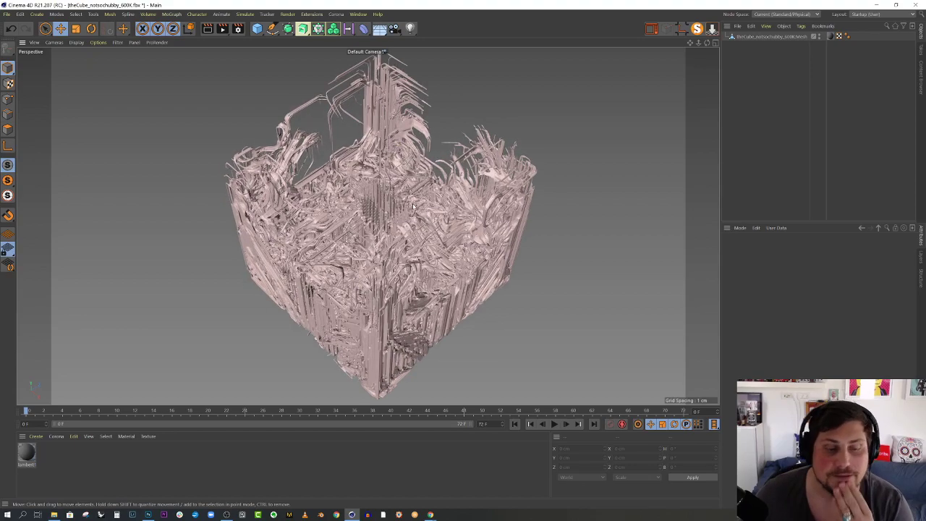
left_click_drag(413, 207, 401, 189, "alt")
scroll(405, 225, "down", 3)
scroll(393, 191, "up", 3)
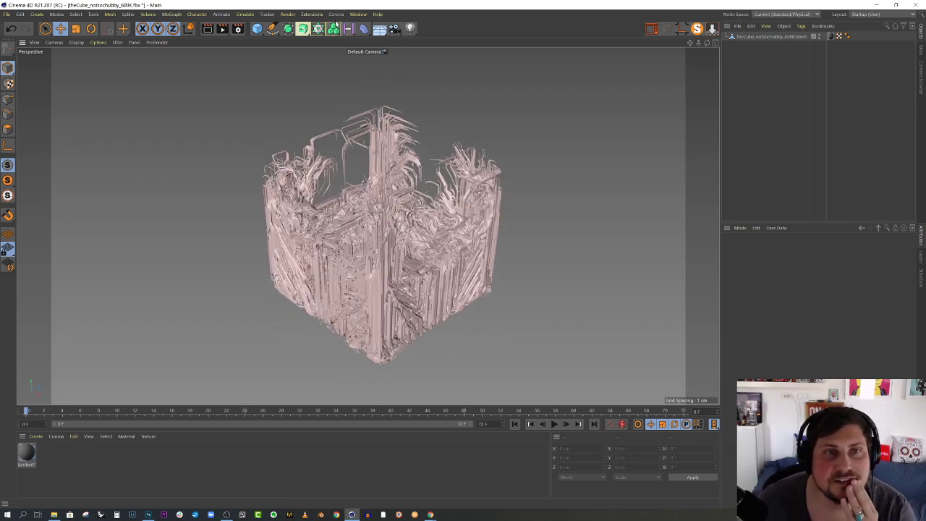
left_click(337, 14)
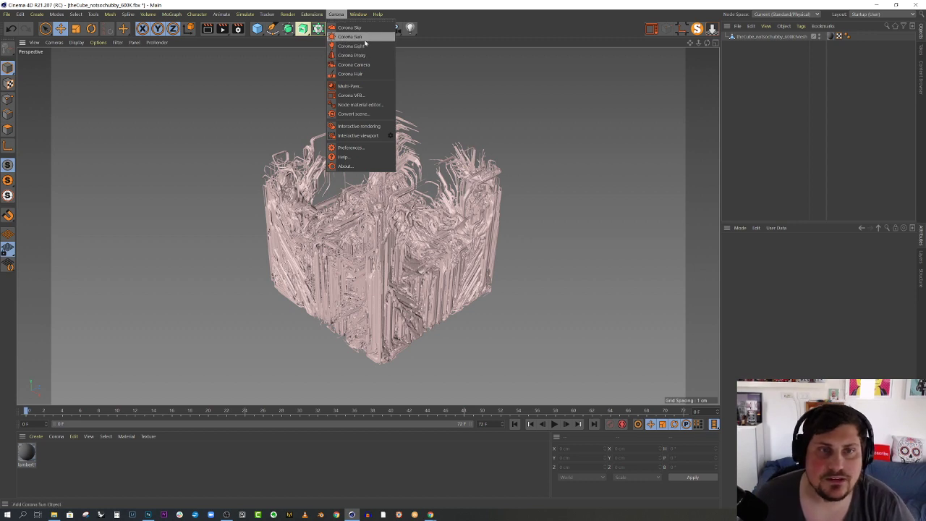
left_click(365, 65)
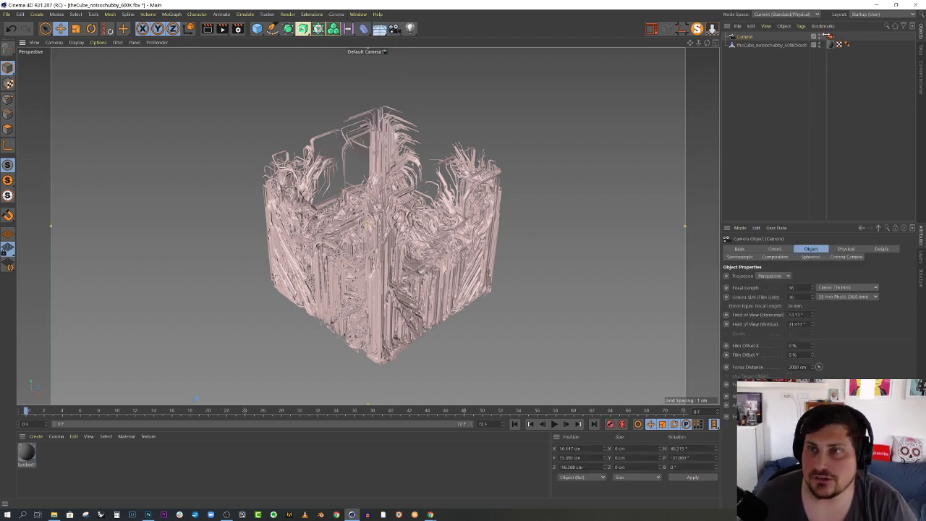
Add a Target animation tag to the camera.
right_click(748, 36)
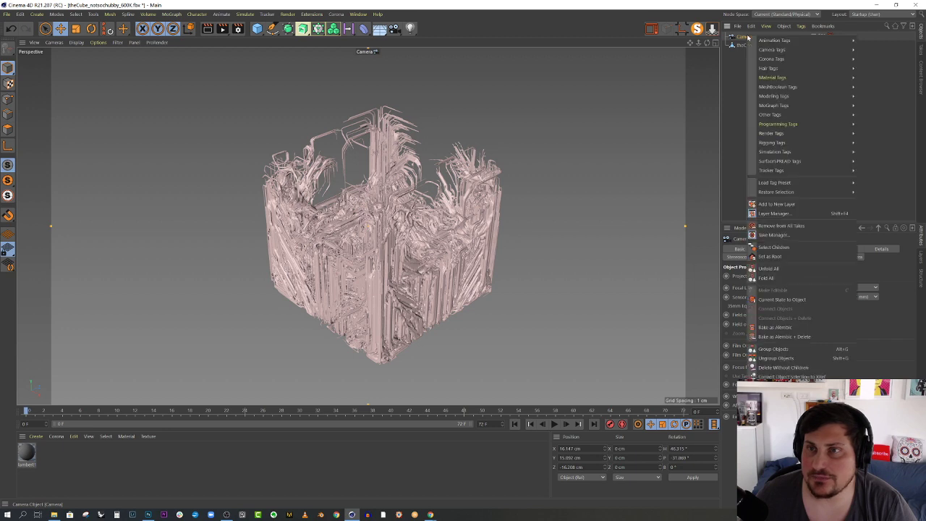
mouse_move(810, 40)
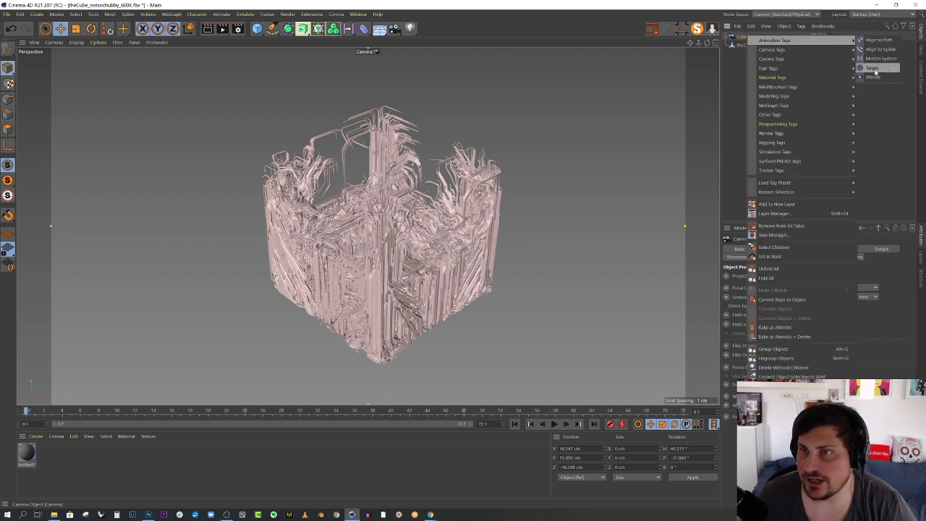
left_click(873, 69)
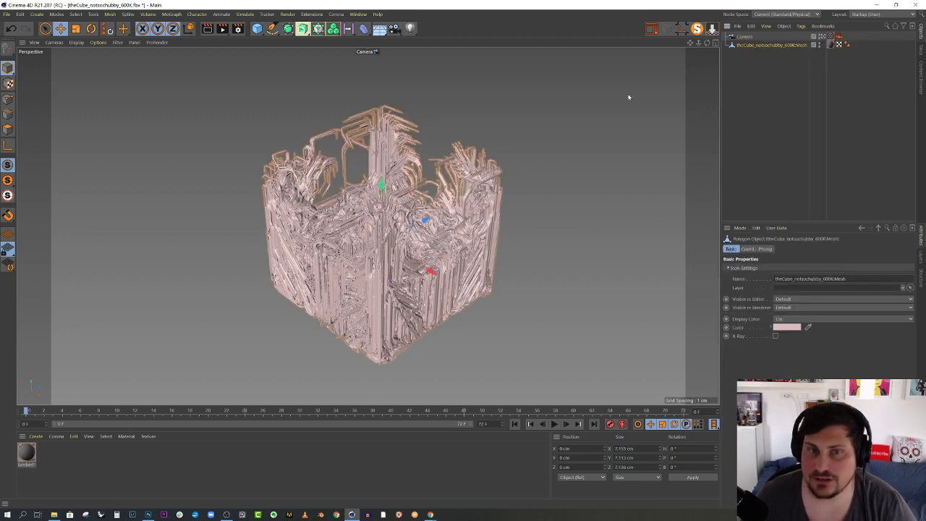
Centre the cube mesh's axis within its geometry and assign the mesh as the camera tag's target object.
left_click_drag(432, 251, 433, 250)
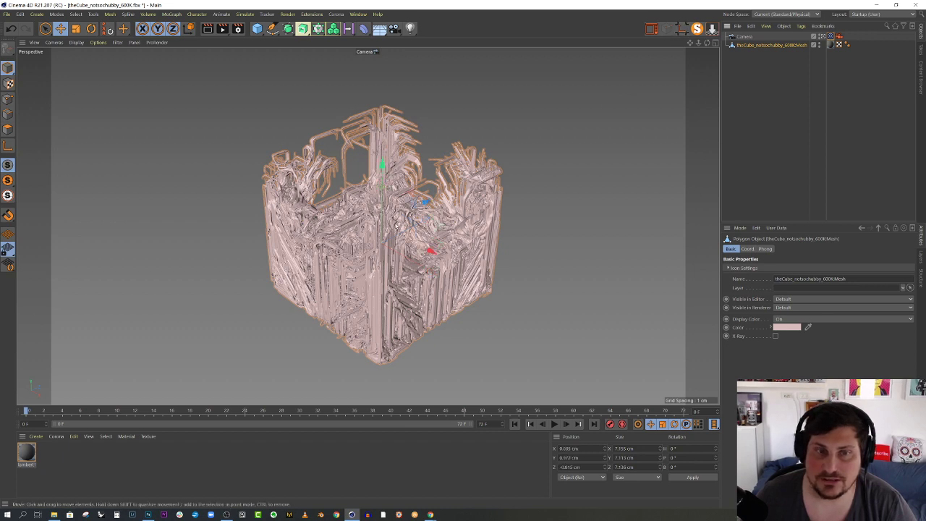
left_click(831, 37)
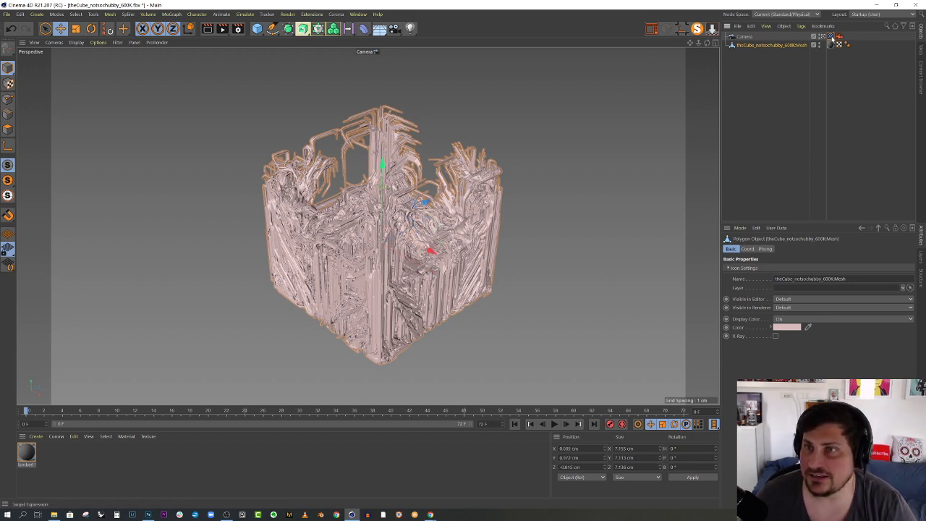
left_click_drag(771, 48, 785, 268)
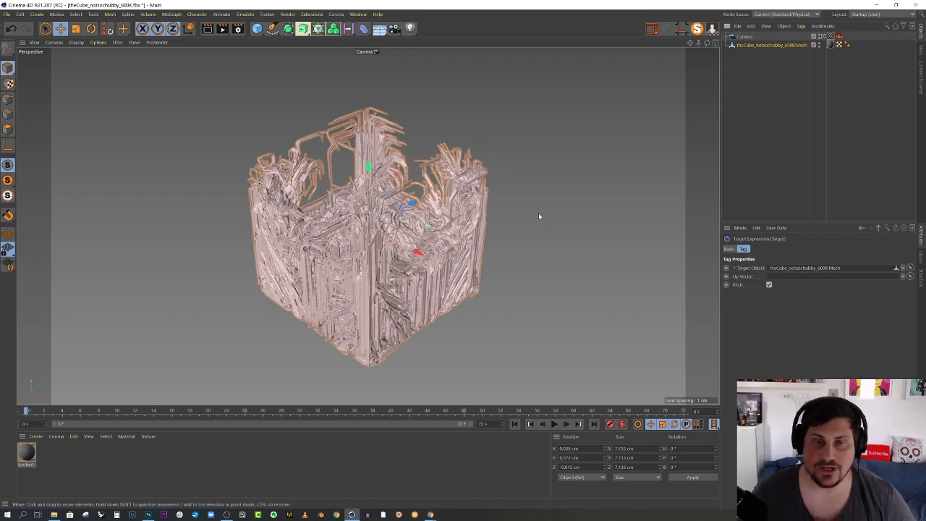
Pull the camera back along its viewing axis in the Top and Front views to about X 250, Y 220, Z -251 cm.
middle_click(540, 214)
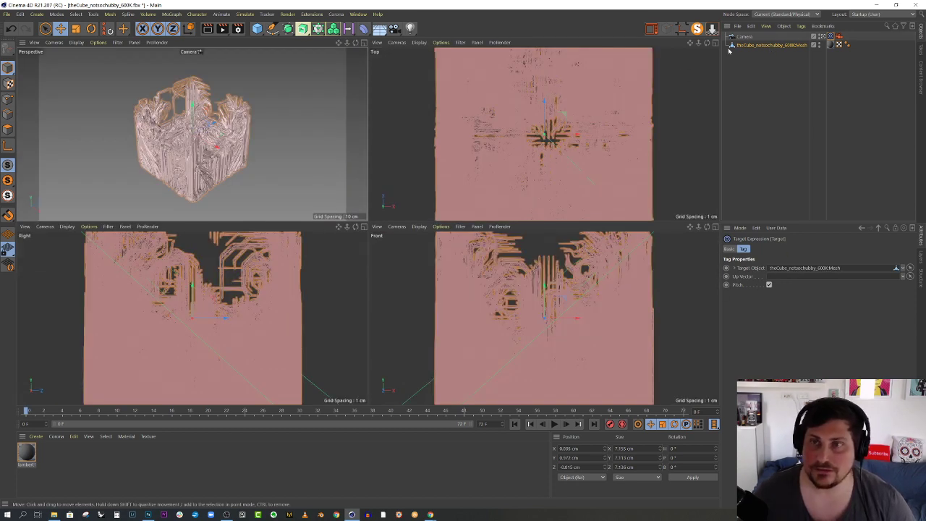
left_click(745, 37)
scroll(541, 109, "down", 3)
scroll(542, 110, "down", 5)
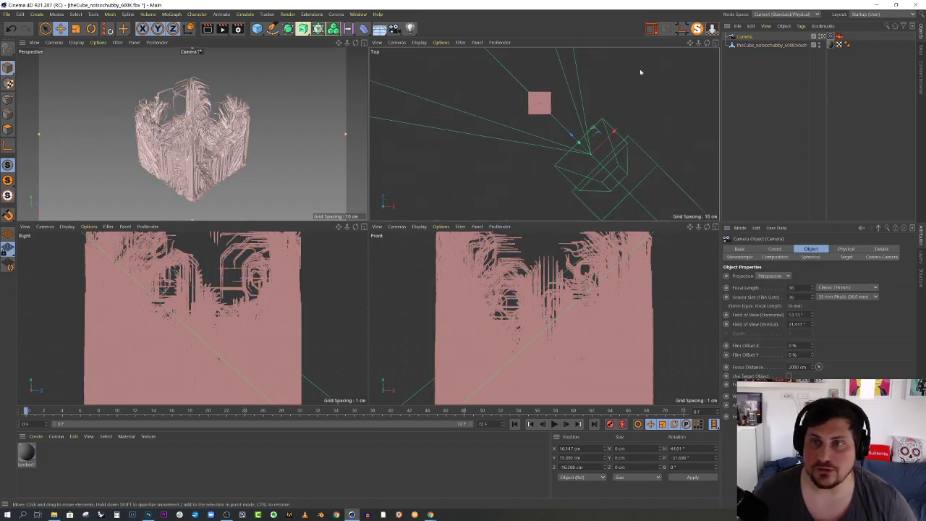
left_click_drag(589, 144, 600, 161)
scroll(547, 97, "up", 1)
scroll(555, 108, "up", 1)
scroll(533, 103, "down", 5)
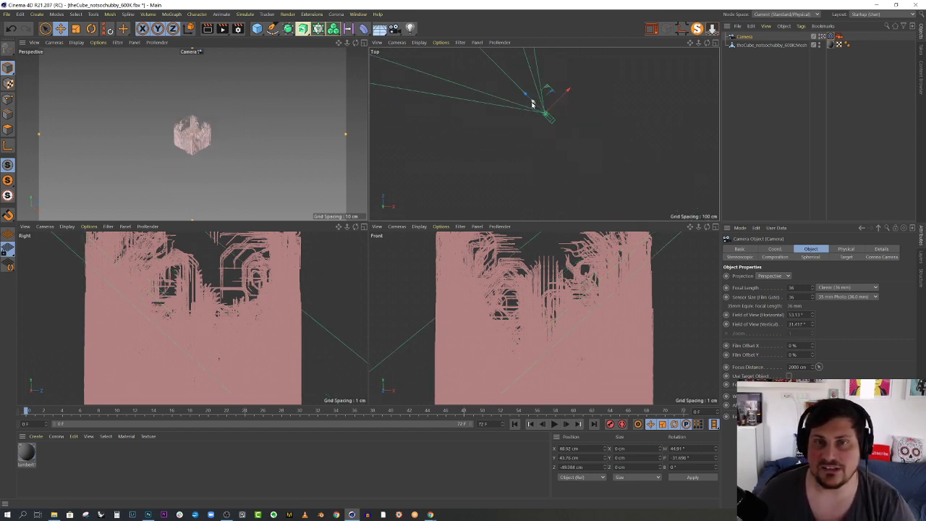
scroll(496, 347, "down", 5)
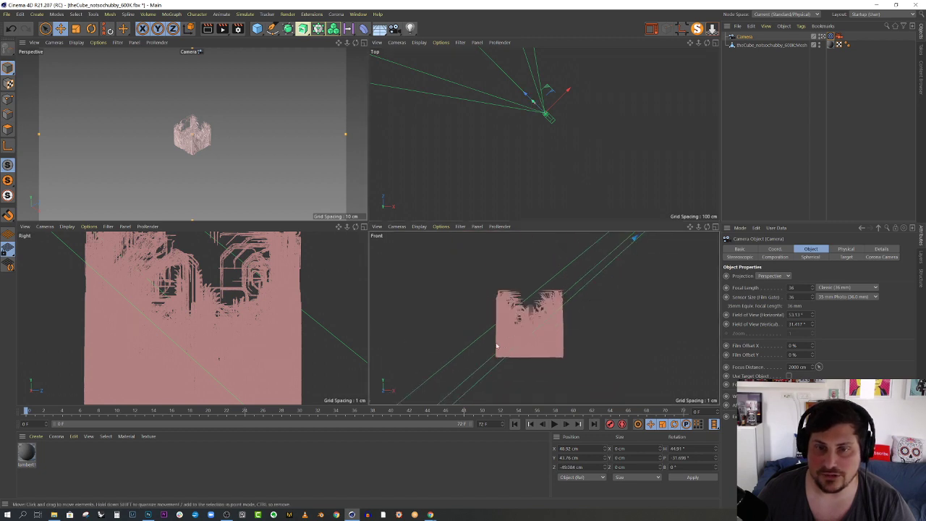
scroll(496, 347, "down", 5)
left_click_drag(470, 360, 713, 250)
scroll(623, 281, "down", 5)
Scale the cube mesh by a factor of 100 on the X, Y and Z axes.
left_click(751, 45)
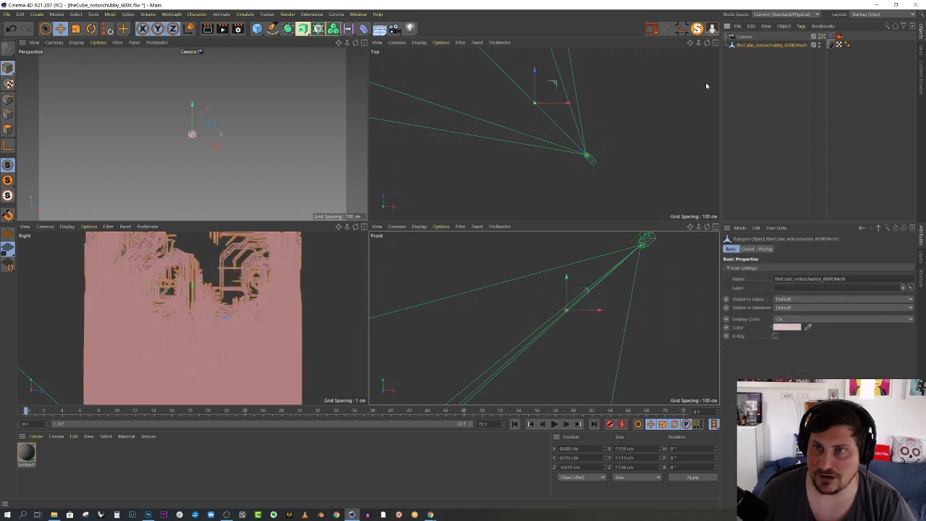
left_click(630, 479)
left_click(630, 468)
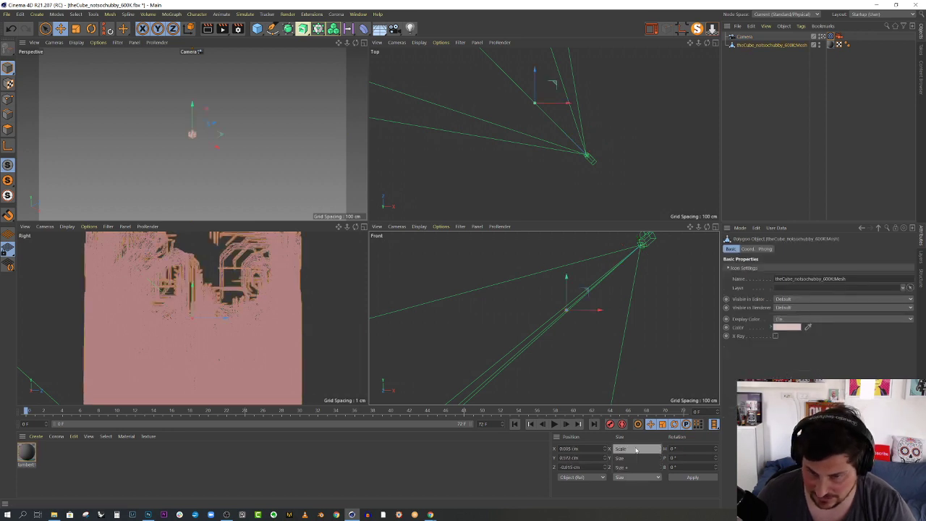
left_click(627, 448)
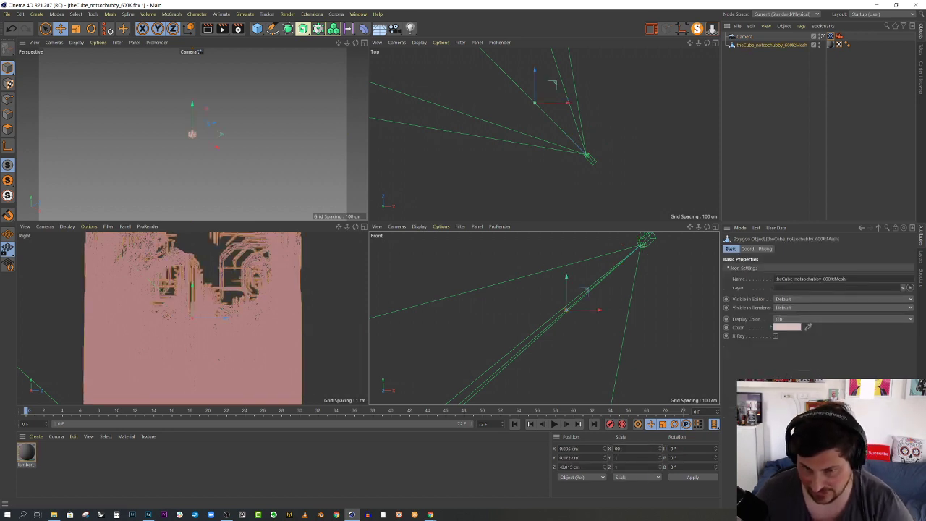
type("00")
key("Tab")
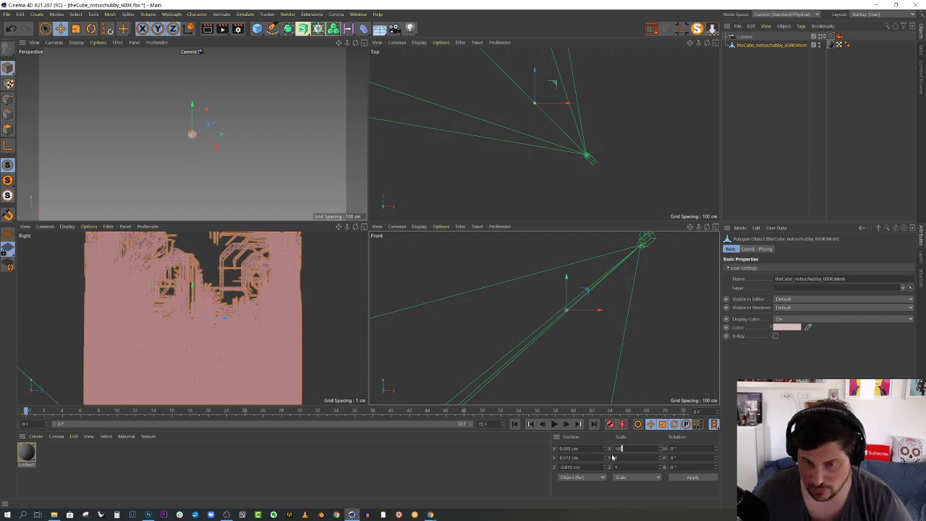
type("100")
key("Tab")
type("100")
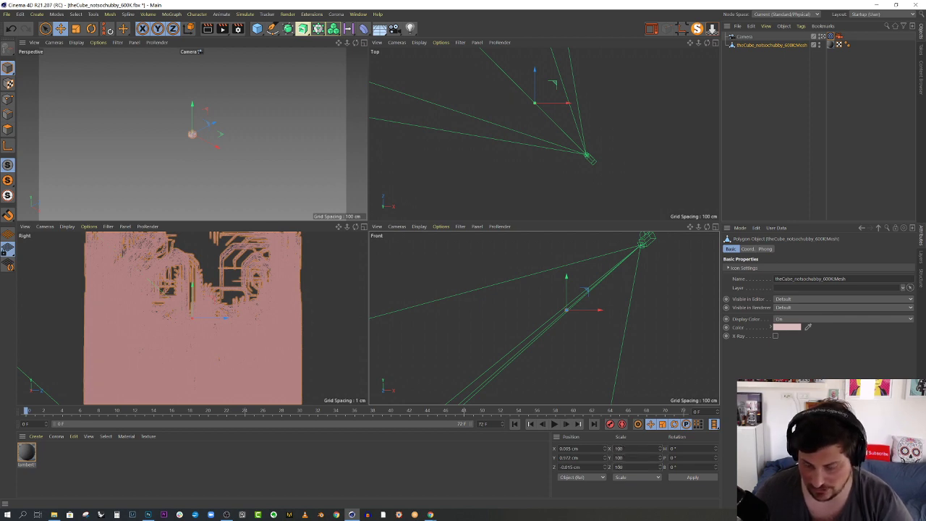
key("Return")
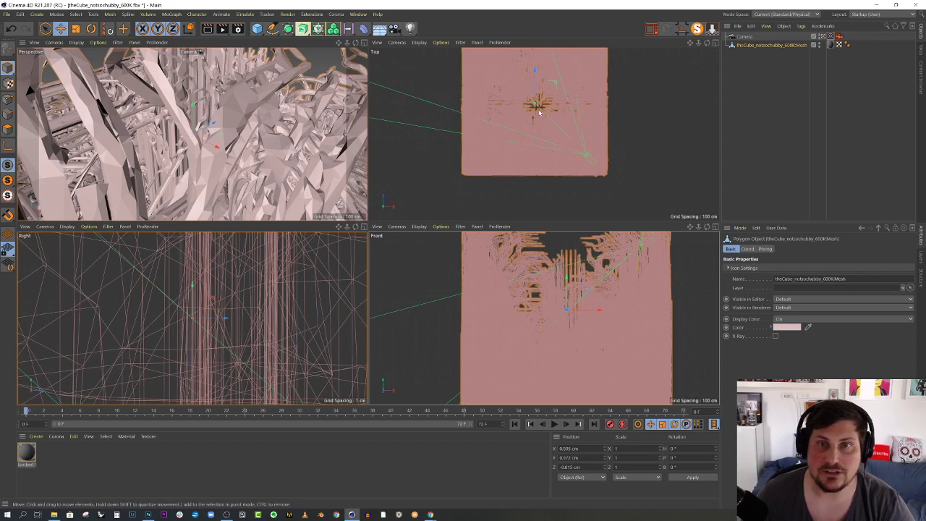
Move the camera back from the enlarged cube to about X 1348, Y 1180, Z -1351 cm and check its framing.
left_click(568, 135)
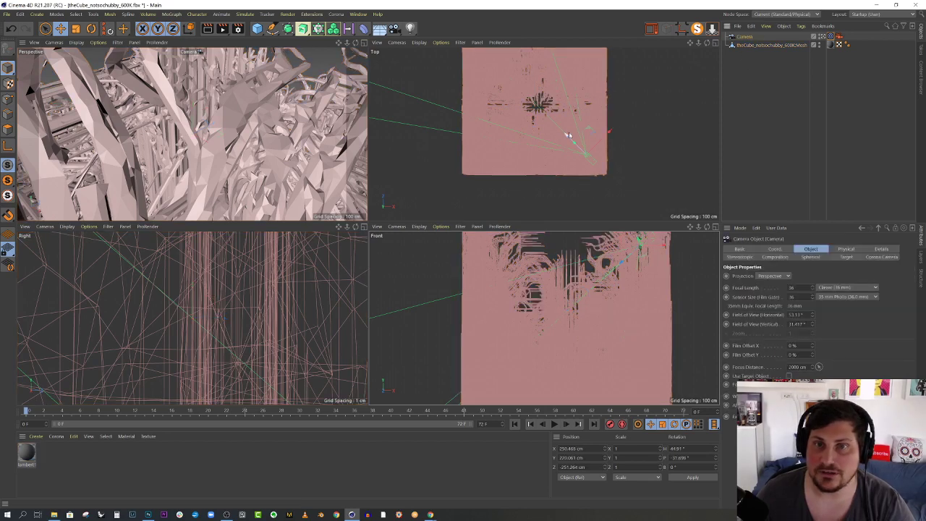
left_click_drag(568, 135, 605, 183)
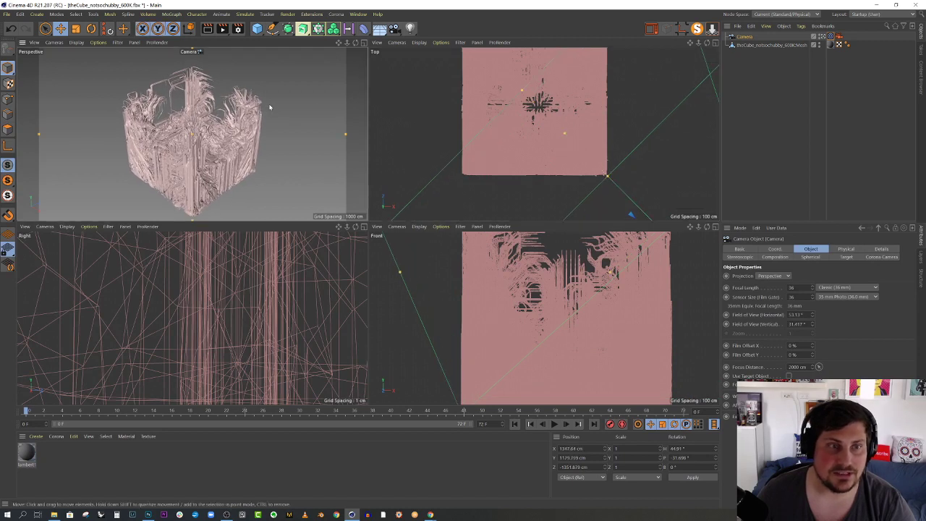
middle_click(269, 107)
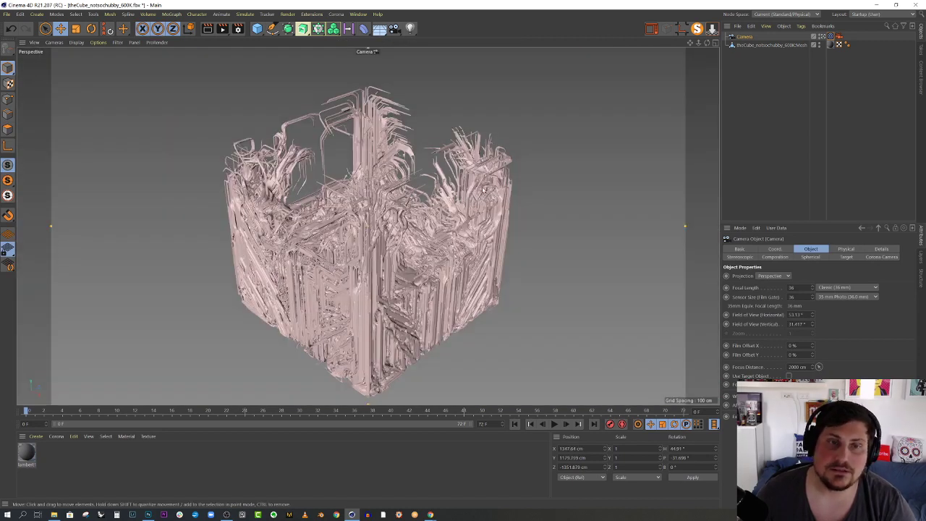
middle_click(510, 188)
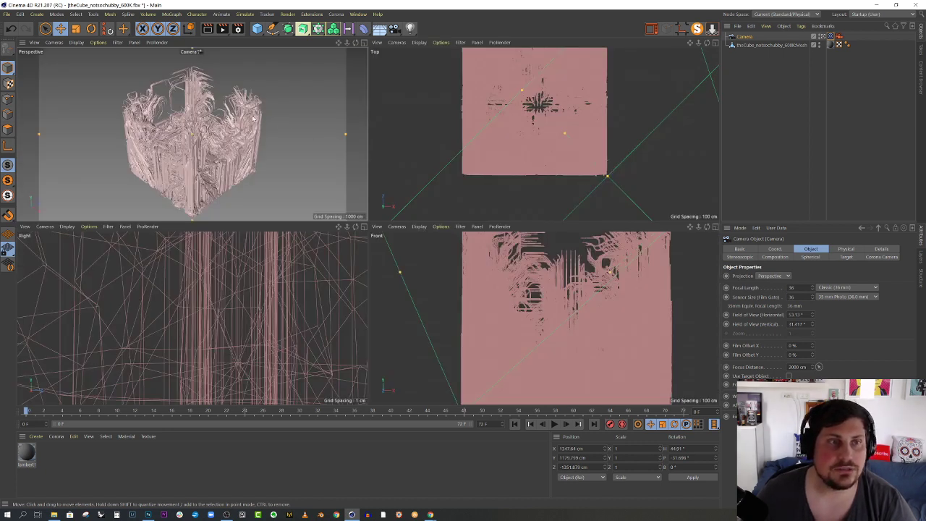
middle_click(231, 120)
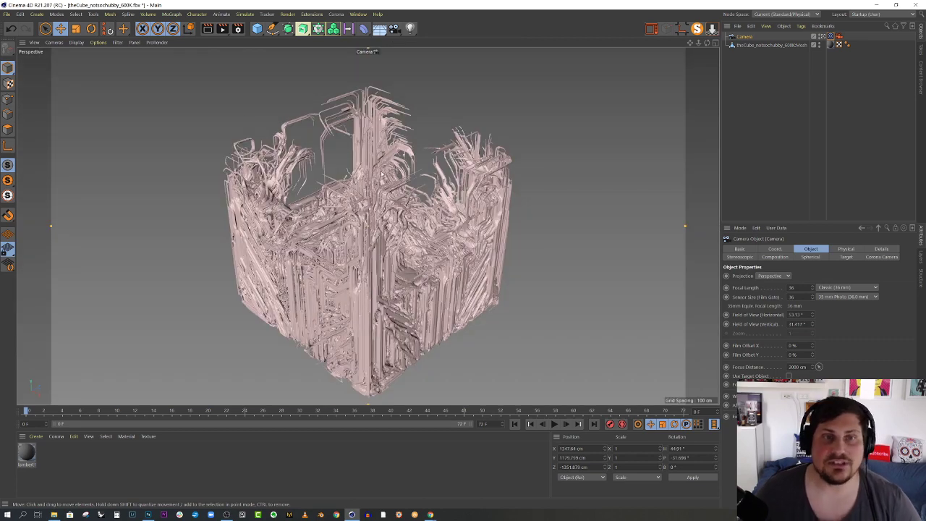
Set the render output height to 1280 pixels for a square frame and move the camera closer to the cube.
left_click(238, 28)
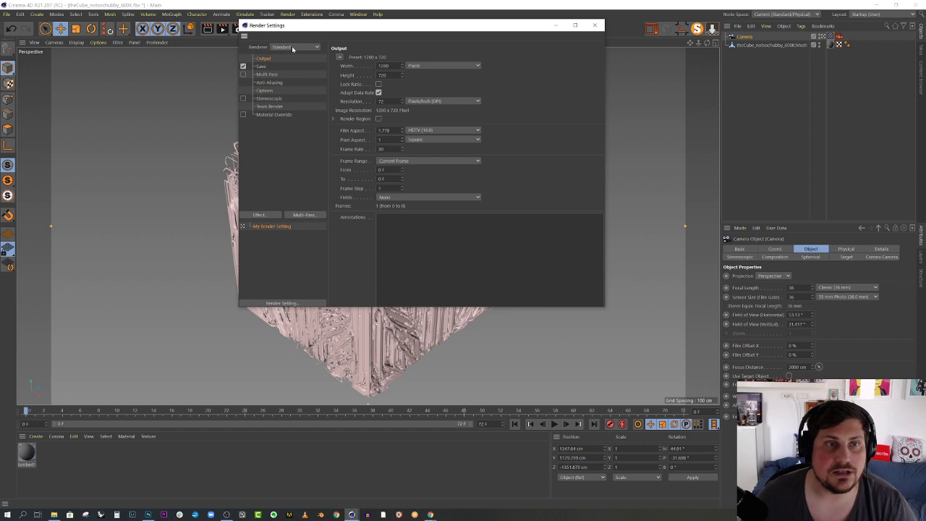
double_click(382, 76)
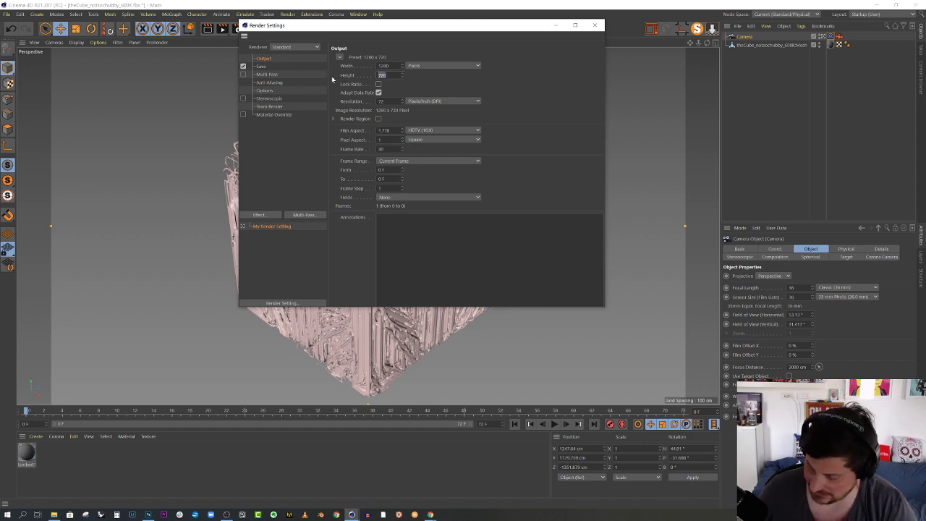
type("1280")
key("Return")
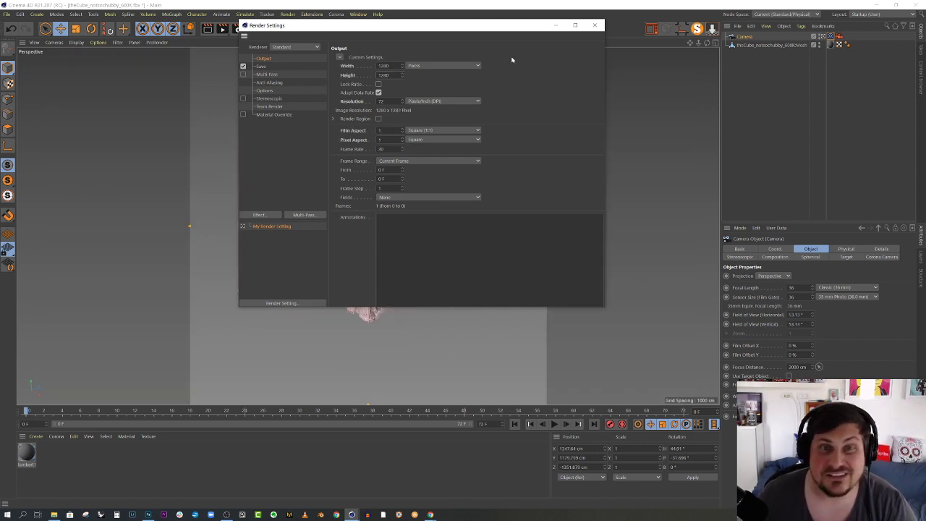
left_click(600, 26)
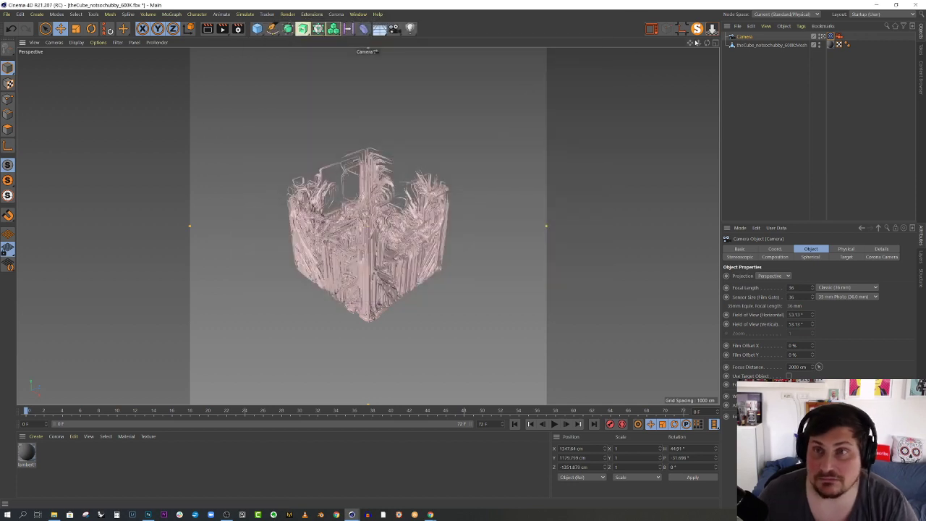
left_click_drag(690, 43, 689, 43)
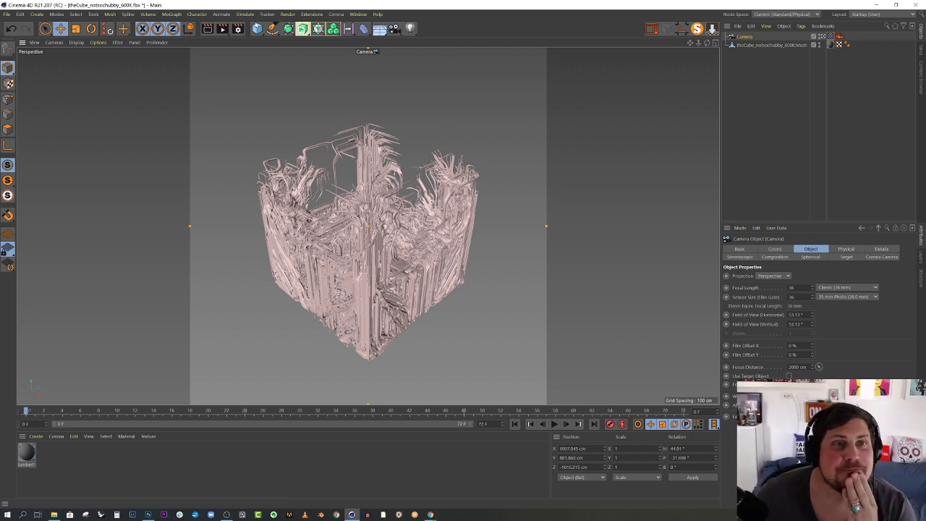
Add a cylinder at the scene origin and stretch its height to about 3260 cm, so it runs vertically through the cube.
left_click(257, 31)
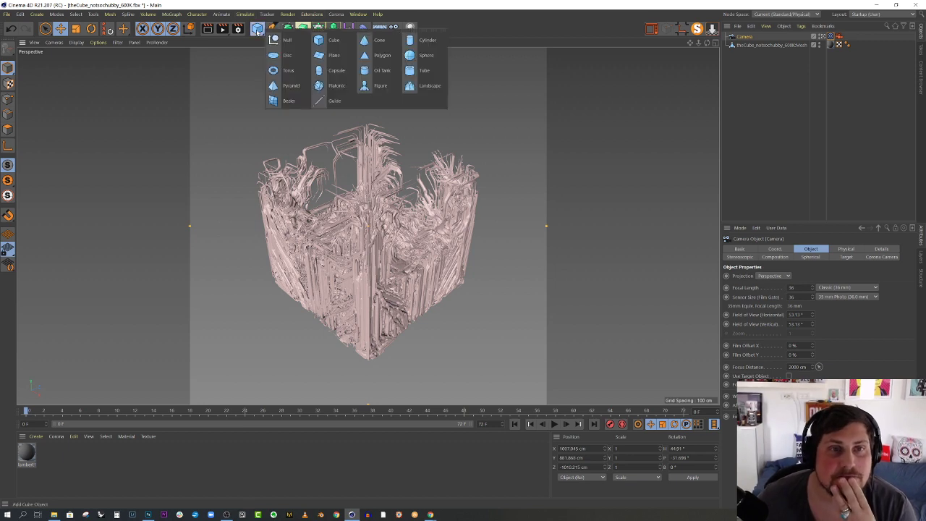
left_click(422, 40)
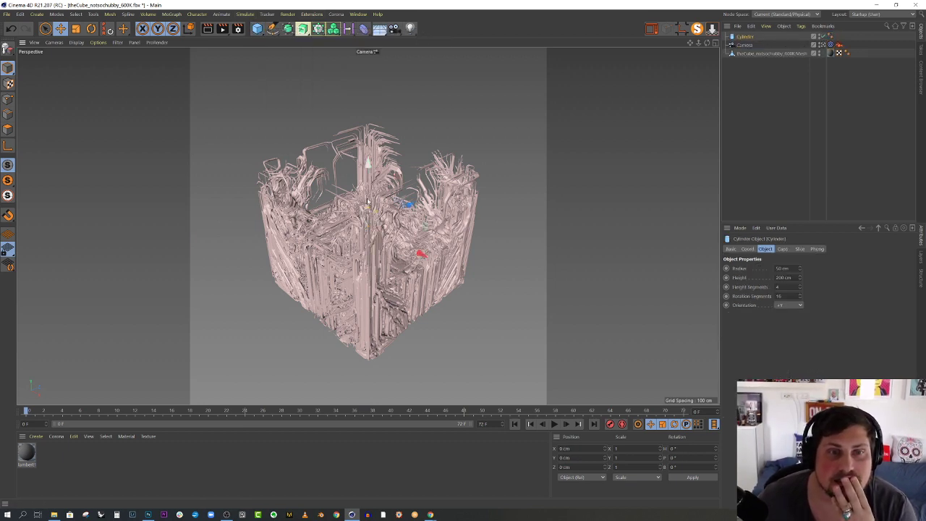
left_click_drag(368, 208, 368, 47)
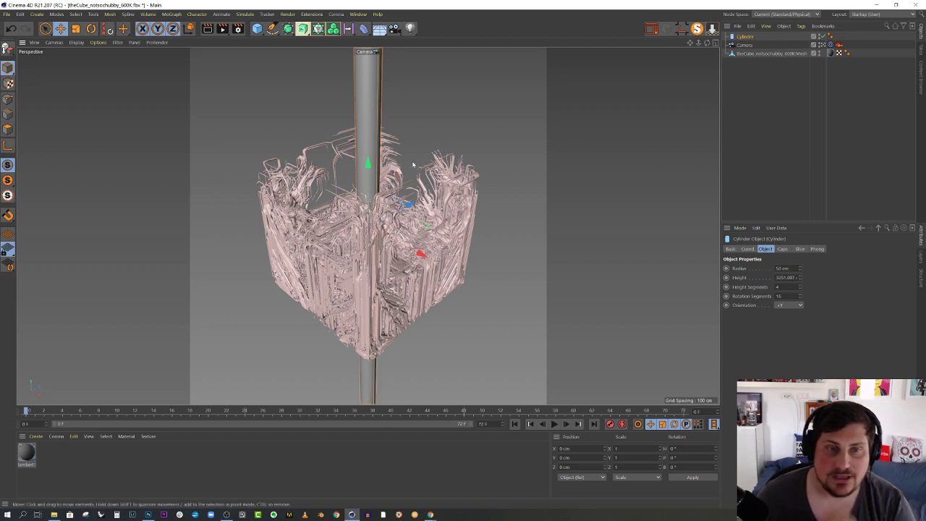
Add a Protection tag to the camera to lock its position, scale and rotation.
right_click(749, 45)
mouse_move(781, 47)
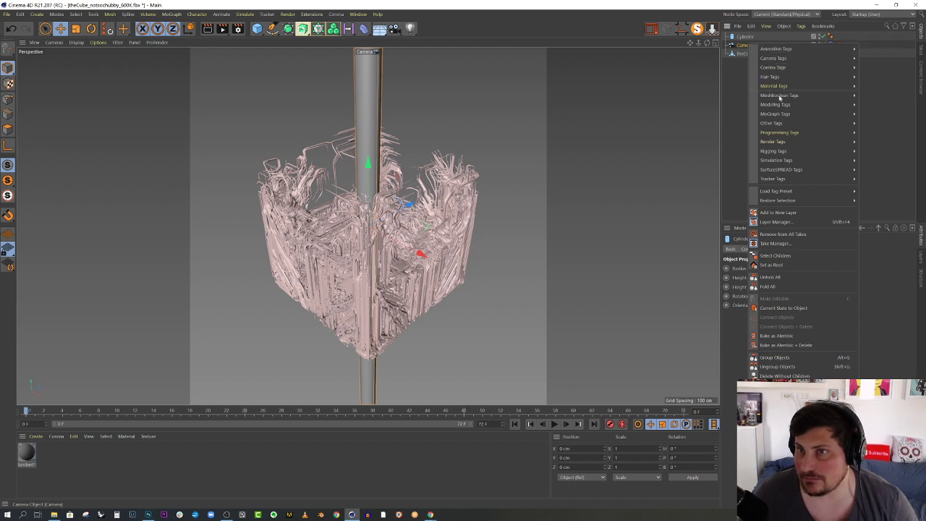
mouse_move(781, 151)
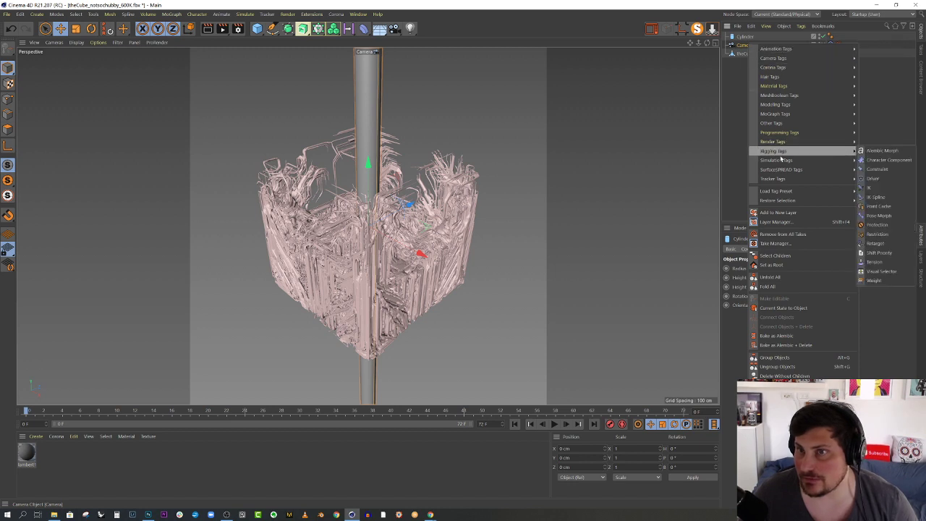
left_click(878, 225)
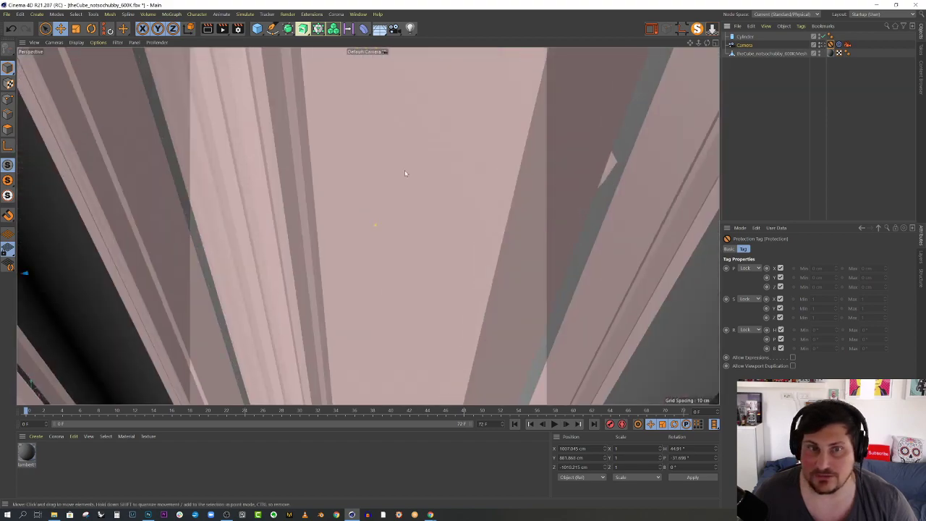
View the scene through the default camera and reduce the central cylinder's radius to about 17 cm.
scroll(405, 173, "down", 10)
left_click_drag(336, 223, 405, 174, "alt")
scroll(379, 239, "down", 8)
scroll(416, 163, "up", 5)
left_click_drag(440, 138, 406, 162, "alt")
left_click(410, 134)
left_click_drag(413, 129, 499, 120, "alt")
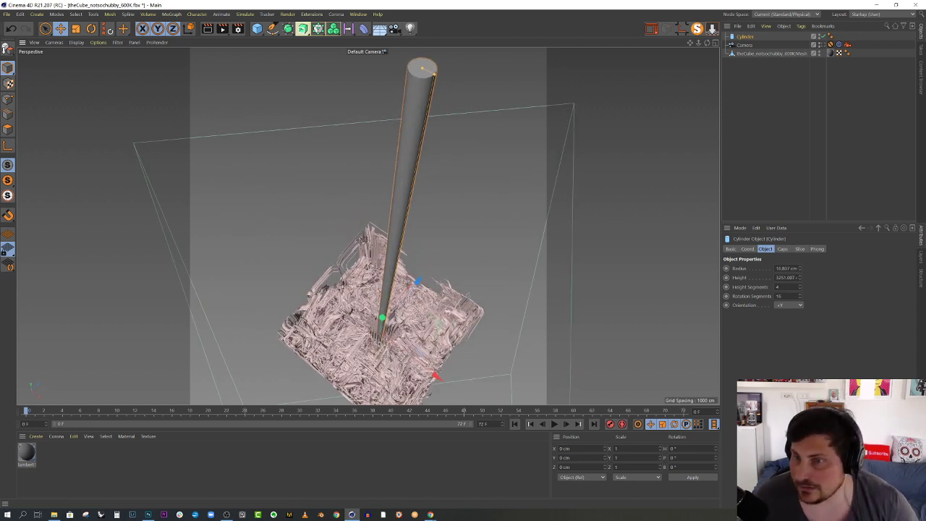
Set the cylinder to 20 height segments and 50 rotation segments.
type("8")
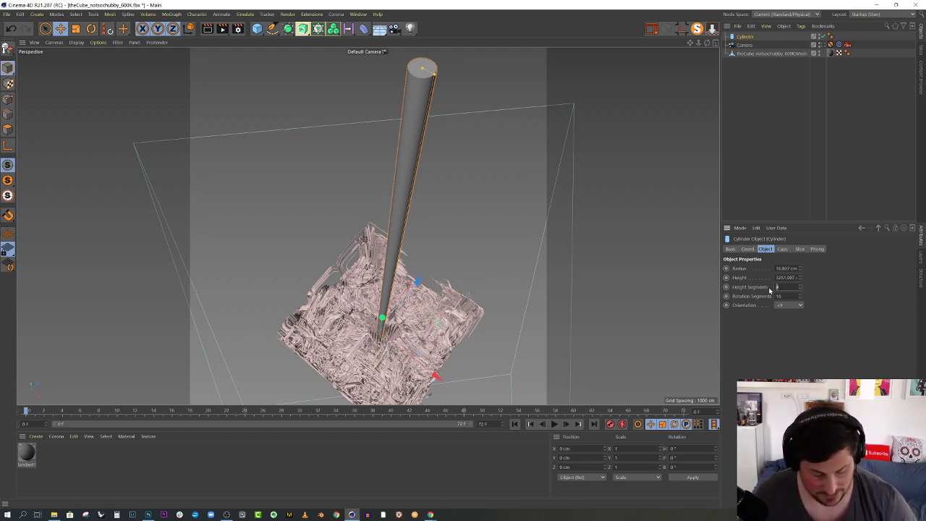
type("20")
left_click(781, 296)
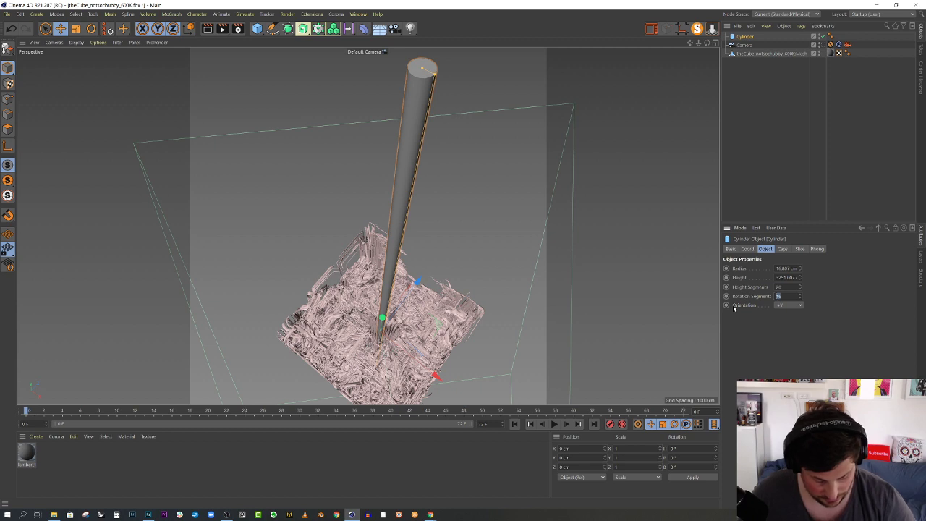
type("50")
Place three thinner copies of the cylinder, about 5.5 cm in radius, around the central one.
left_click_drag(572, 232, 407, 337, "alt")
left_click_drag(402, 260, 380, 313)
left_click_drag(362, 213, 355, 208)
left_click_drag(389, 292, 407, 285, "ctrl")
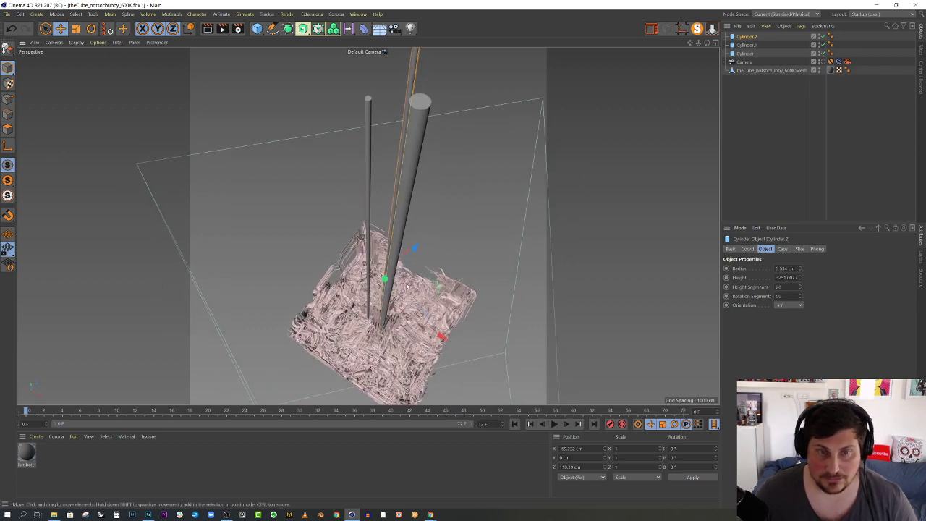
left_click_drag(418, 325, 460, 348, "ctrl")
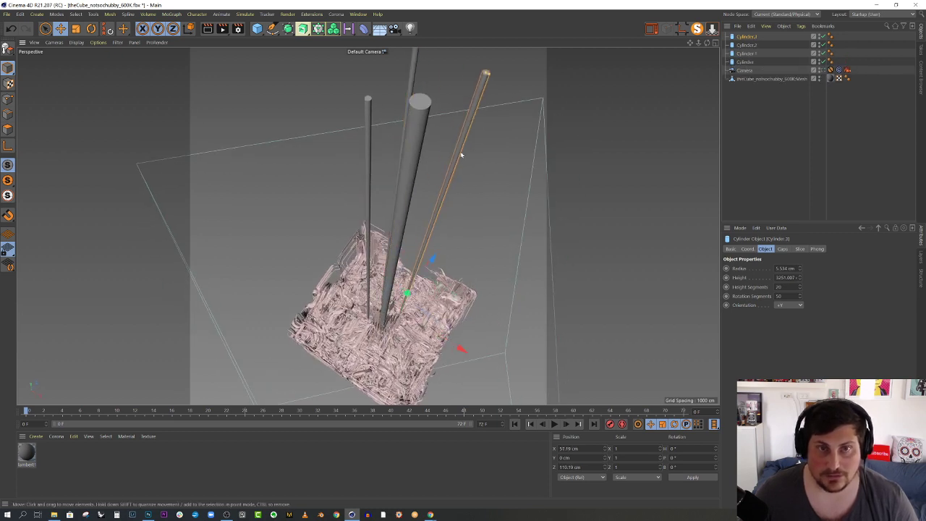
Set the newest cylinder copy's radius to 8 cm and duplicate it along Z to about -101 cm.
left_click_drag(797, 269, 757, 273)
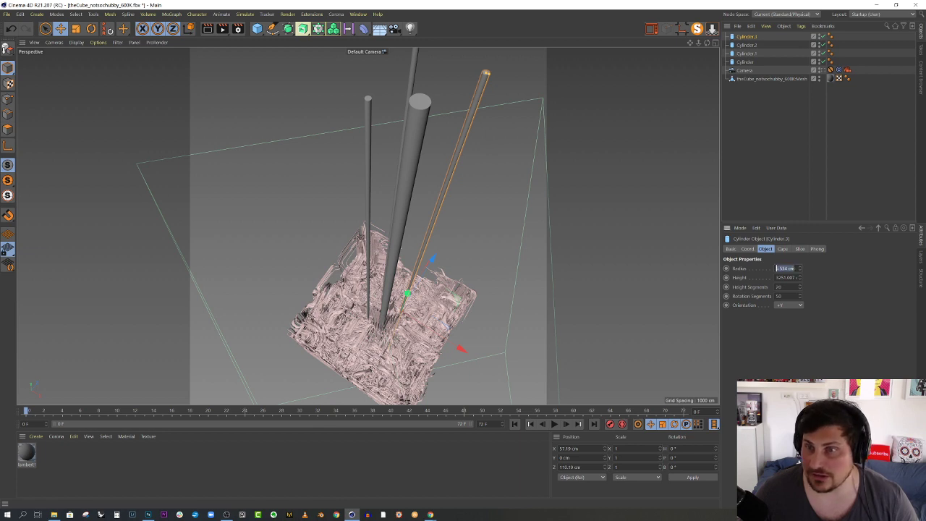
type("8")
key("Return")
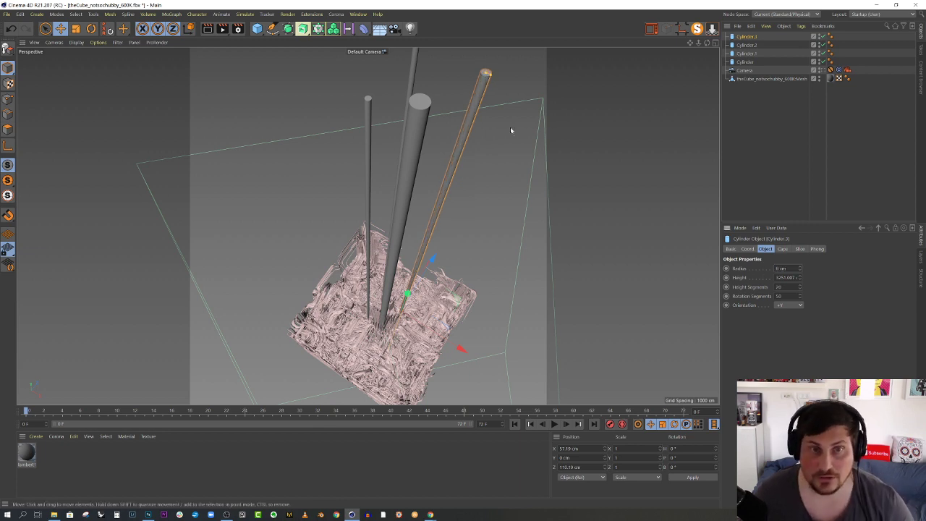
left_click_drag(511, 128, 471, 172, "alt")
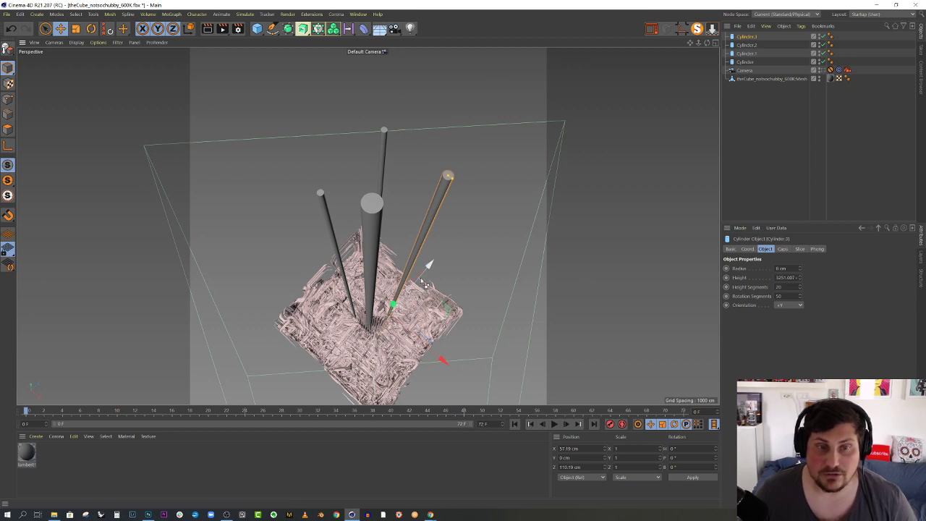
left_click_drag(428, 264, 389, 325, "ctrl")
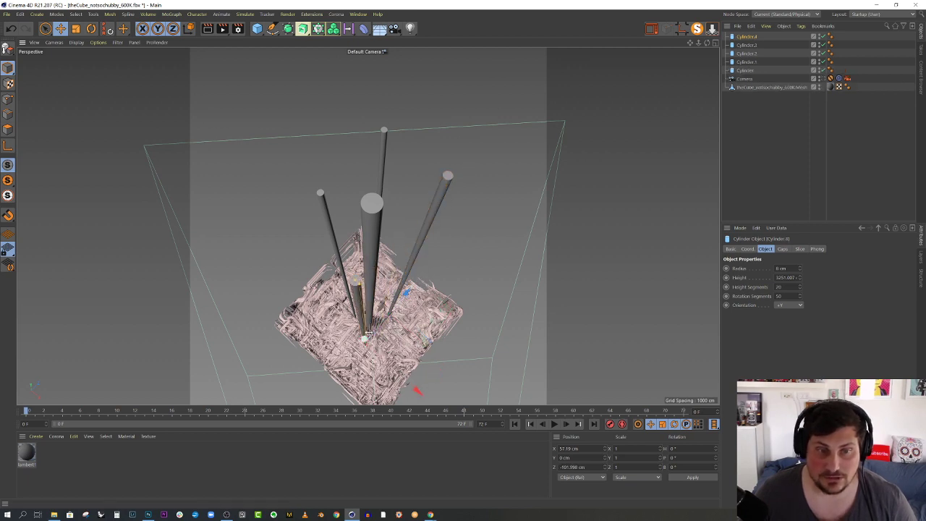
left_click_drag(360, 283, 362, 286)
Duplicate the thick central cylinder to about X 31, Z 74 cm and enlarge the copy's radius.
left_click(377, 215)
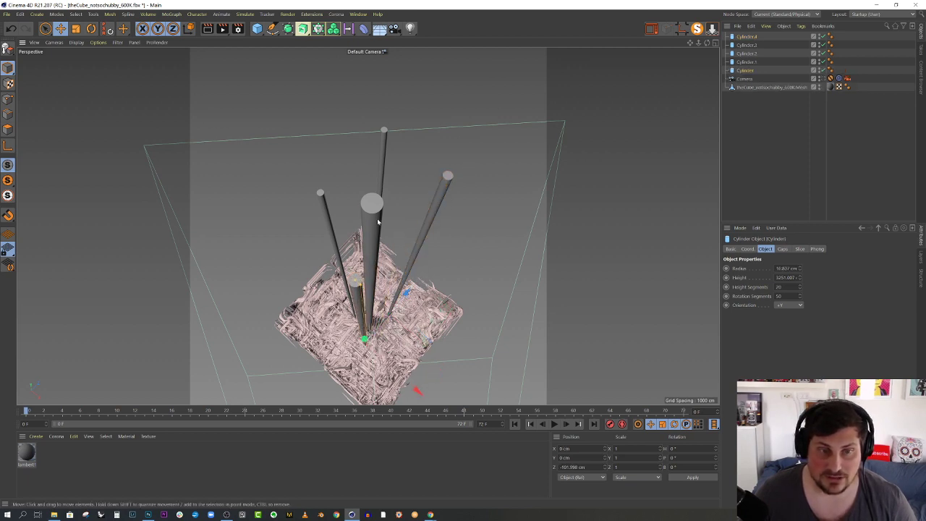
left_click_drag(378, 216, 409, 236, "alt")
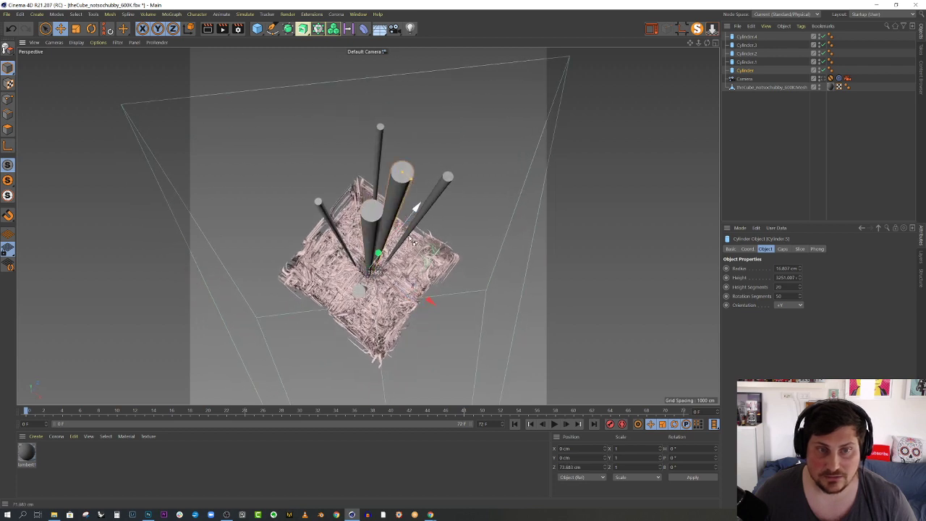
left_click_drag(429, 300, 434, 305)
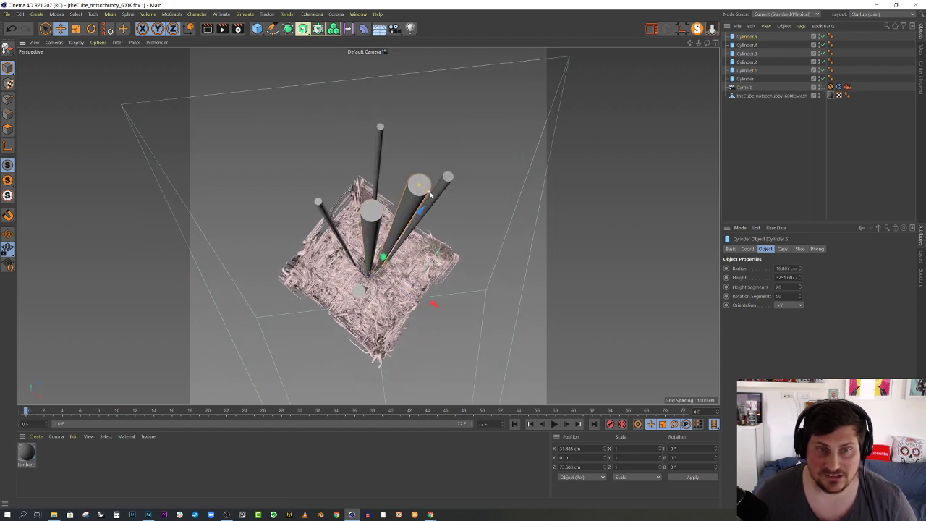
left_click_drag(431, 195, 423, 215)
Distribute four very thin cylinder copies, about 2.3 cm in radius, around the central cluster.
left_click_drag(357, 167, 384, 188)
left_click_drag(389, 243, 428, 275)
left_click_drag(409, 212, 412, 217, "ctrl")
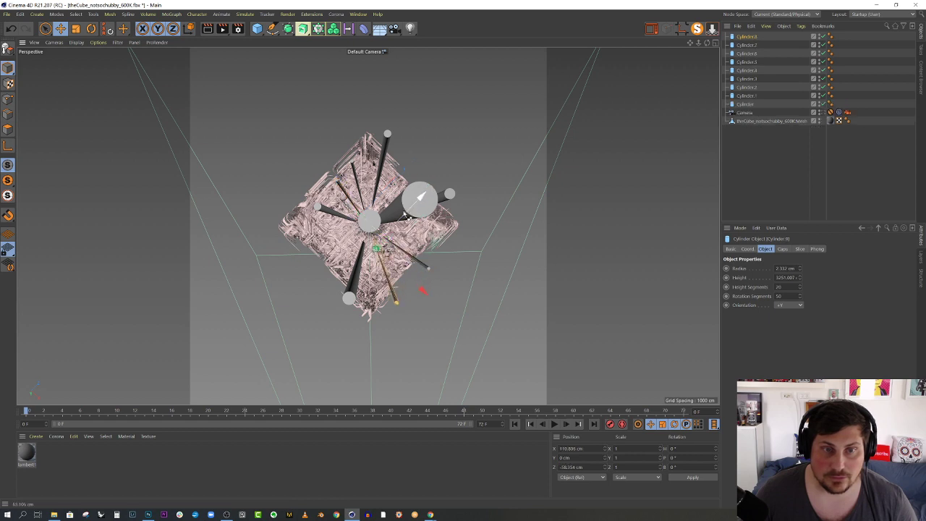
Look through the scene camera again, select it and show the four-view layout with the camera framed from above.
left_click(826, 121)
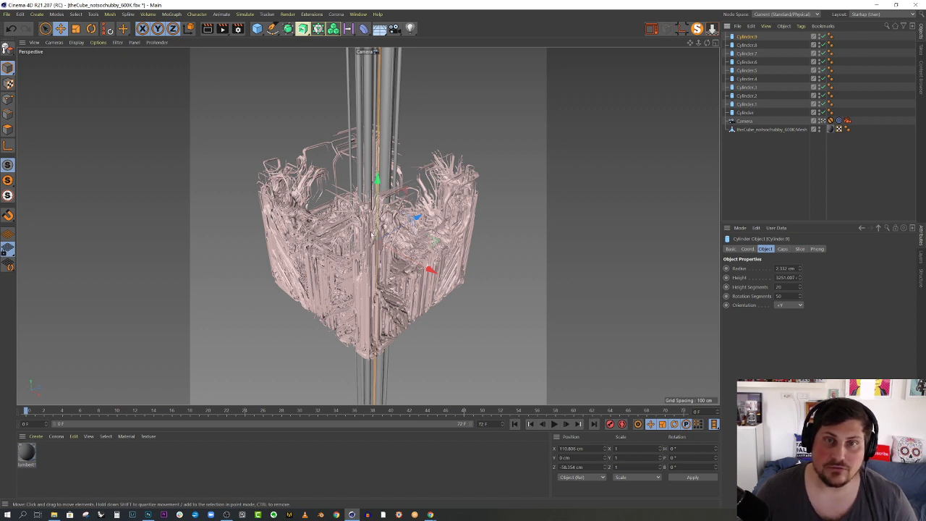
left_click(744, 121)
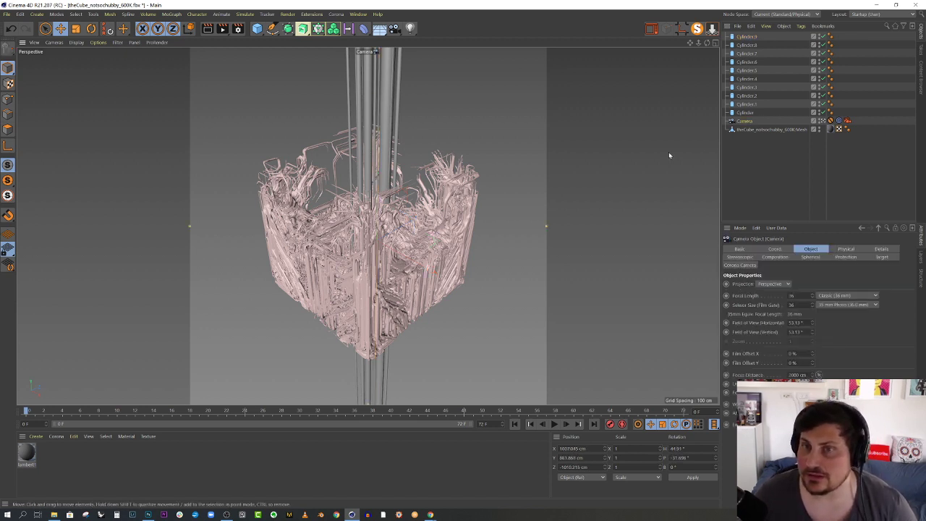
middle_click(668, 152)
scroll(610, 154, "down", 3)
scroll(610, 153, "up", 2)
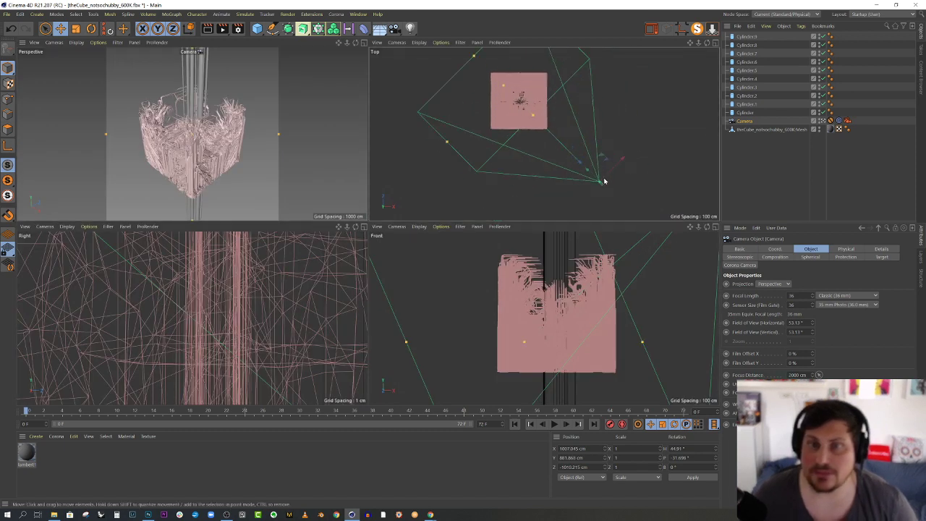
Delete the camera's Protection tag, rotate the camera to a bank of -45° and maximize the perspective view.
key("r")
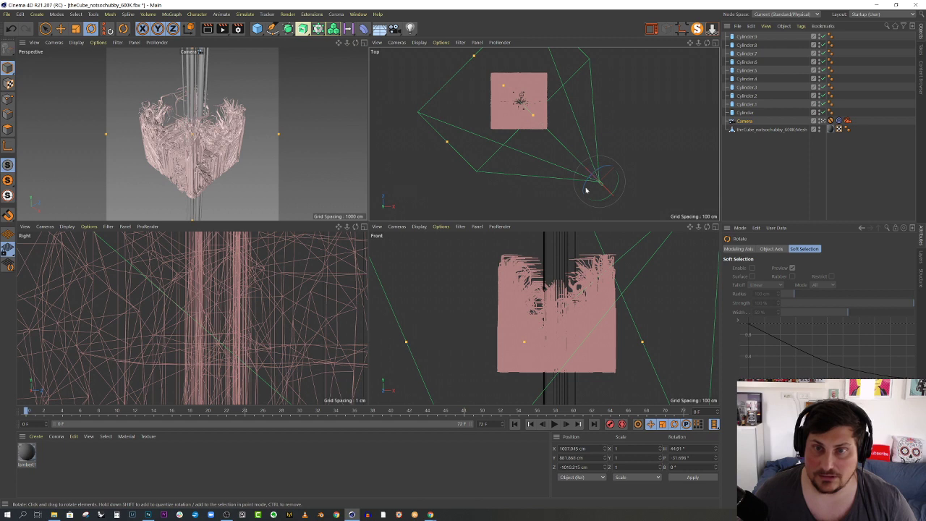
scroll(586, 189, "up", 3)
scroll(604, 186, "down", 2)
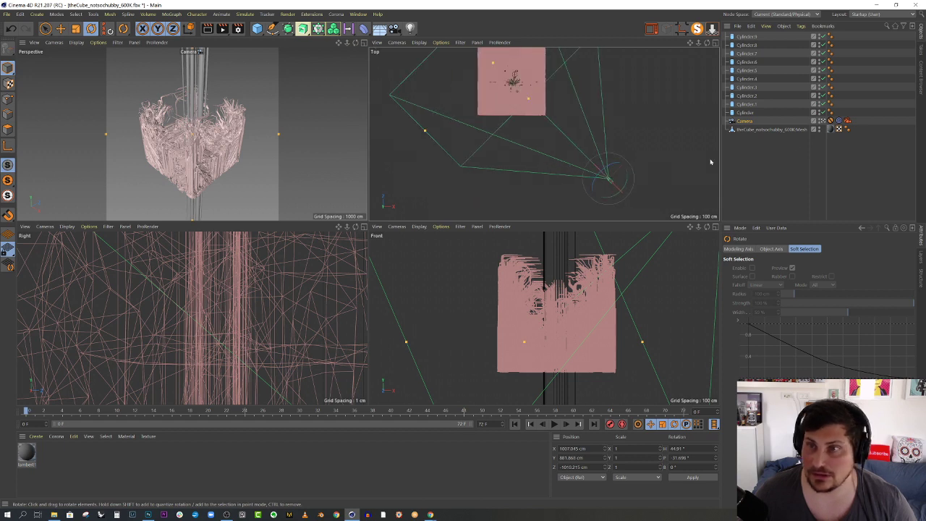
left_click(827, 121)
key("Delete")
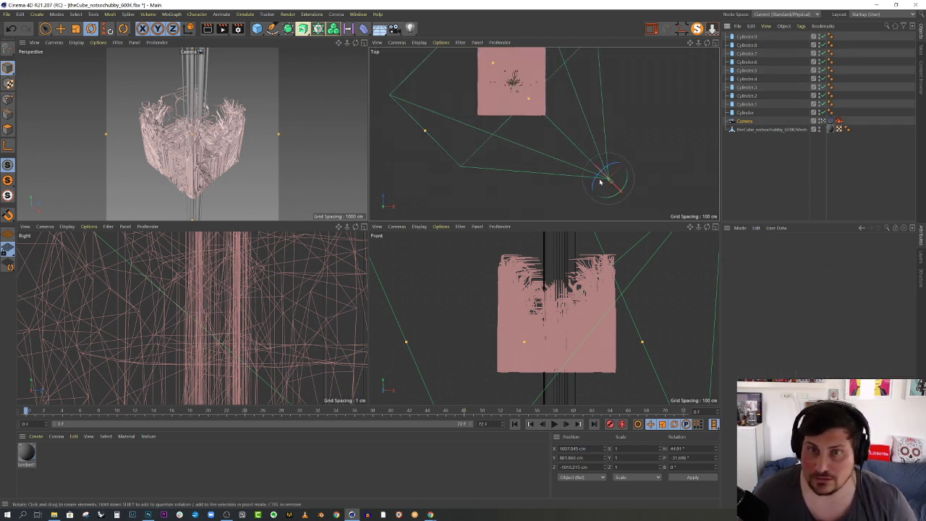
left_click_drag(593, 183, 578, 204)
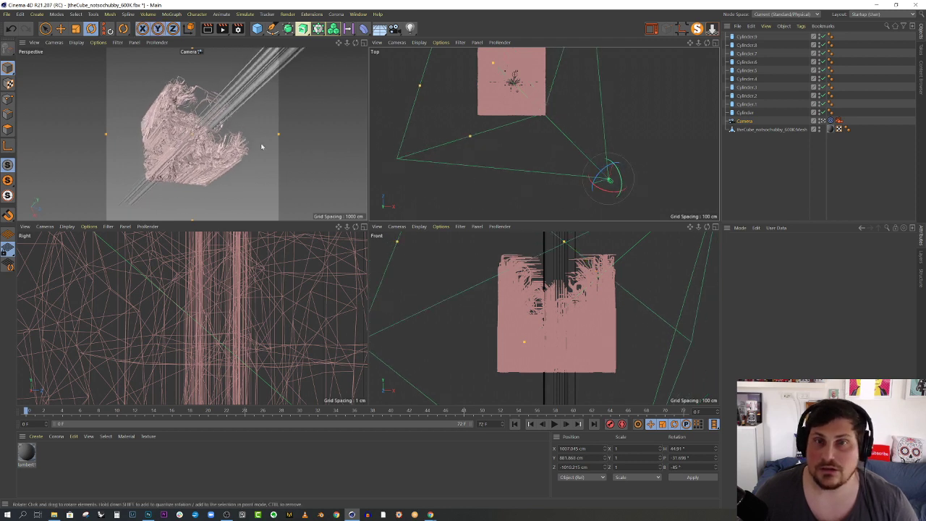
middle_click(225, 108)
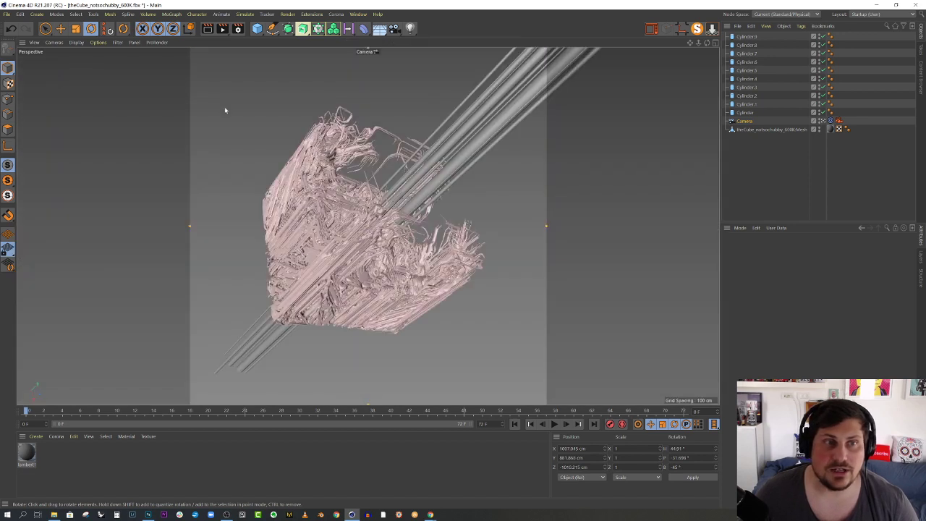
Set the height of all ten cylinders to 5000 cm.
left_click(751, 37)
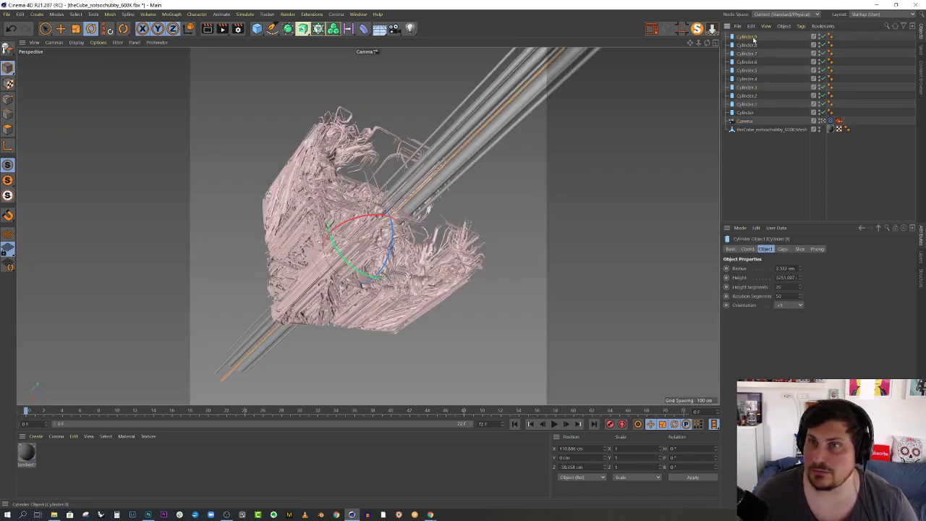
left_click(746, 113, "shift")
double_click(787, 277)
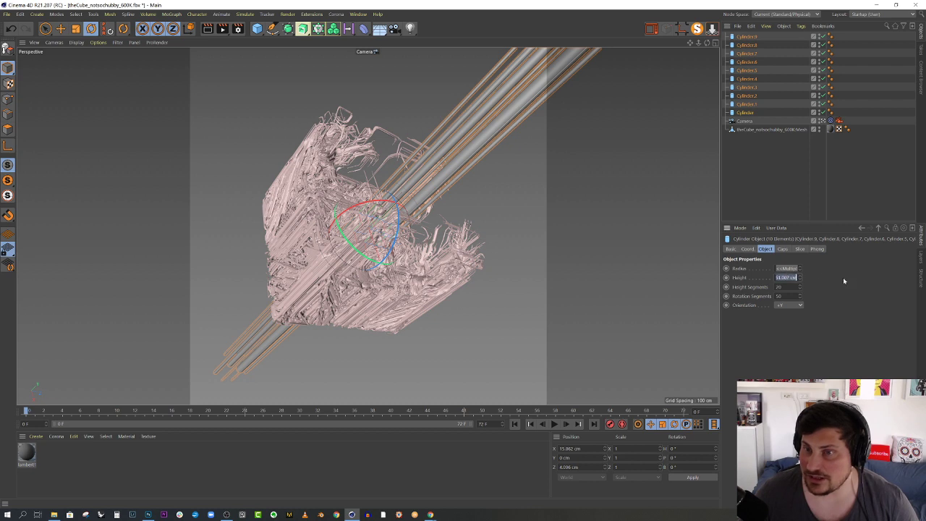
type("5")
key("Return")
type("00")
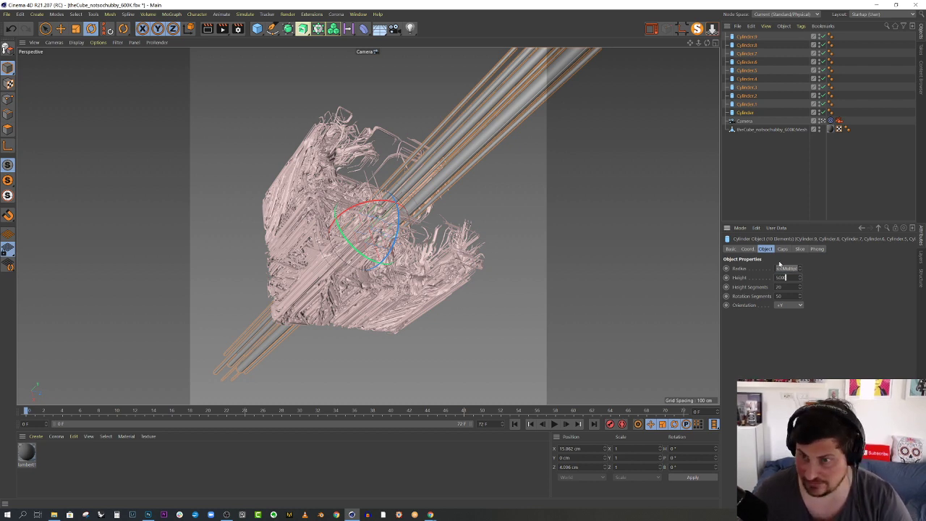
type("0")
key("Return")
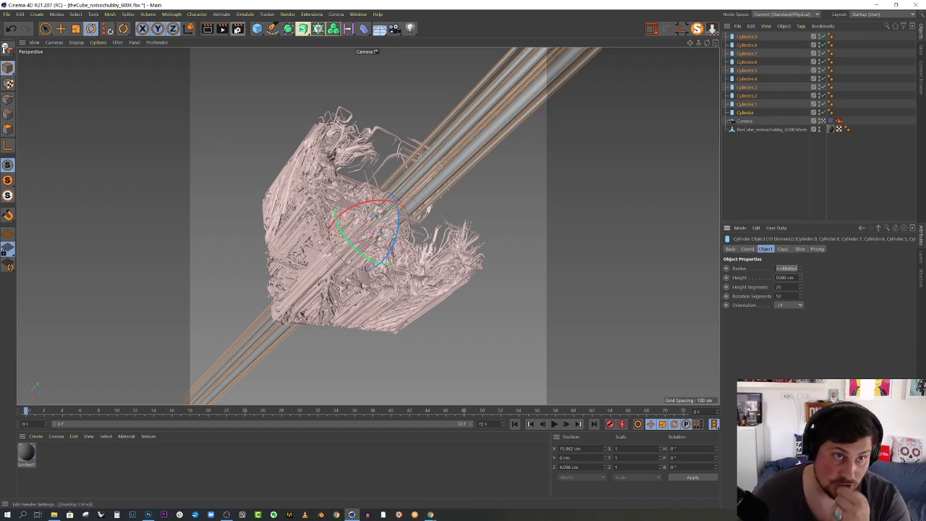
Change the renderer in the render settings from Standard to Corona.
left_click(238, 28)
left_click(272, 43)
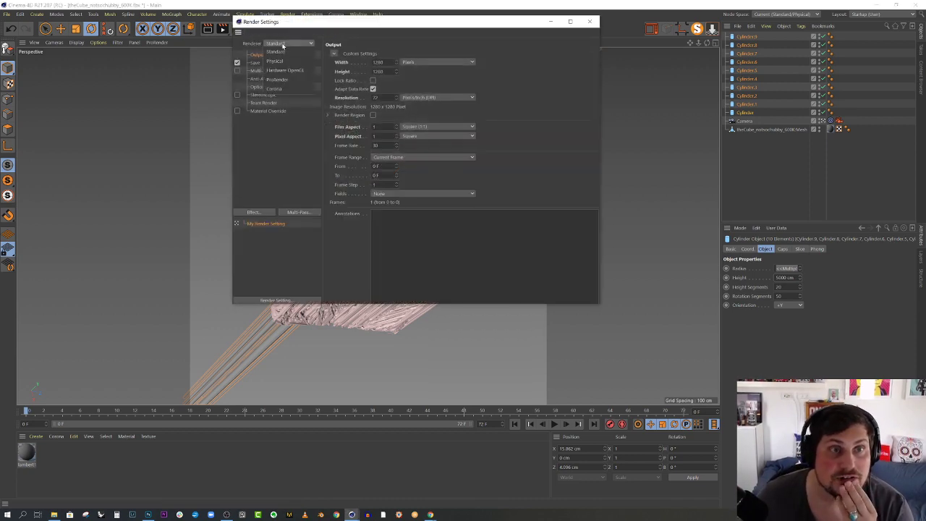
left_click(284, 89)
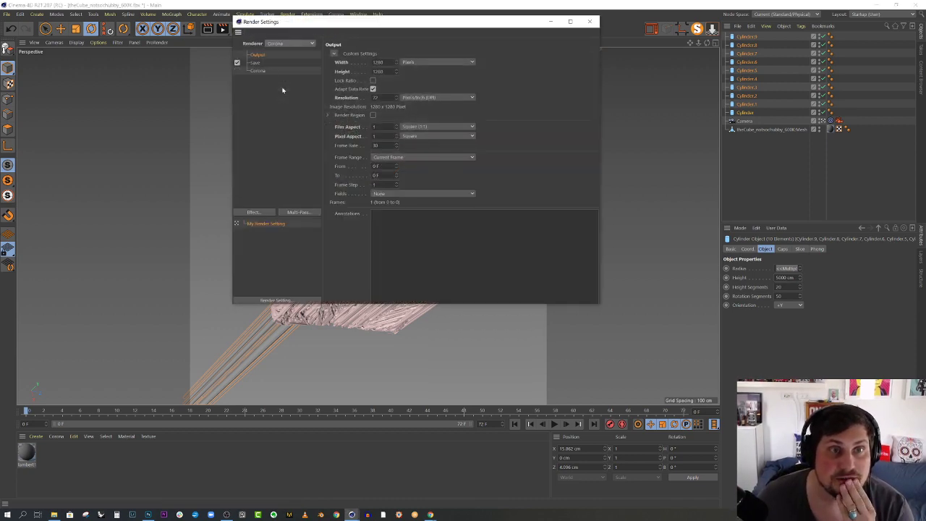
left_click(589, 21)
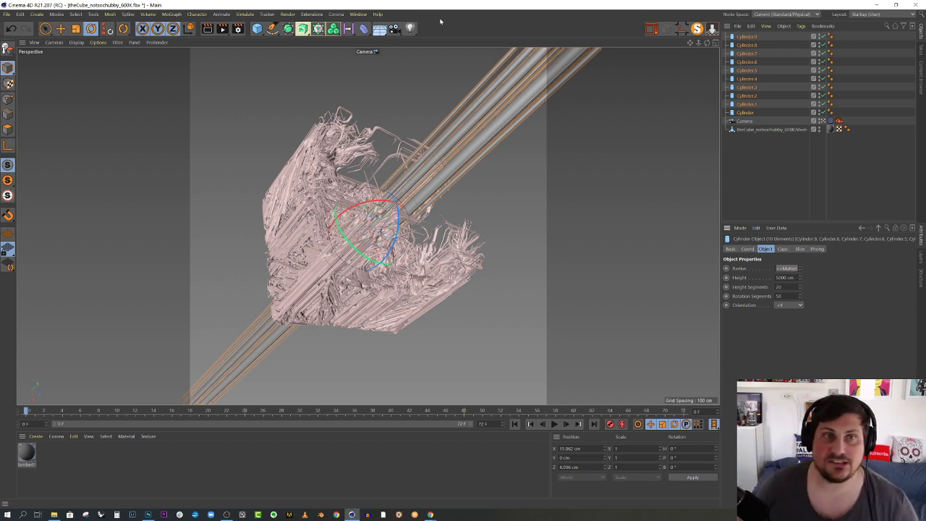
Add a Corona Light at the scene origin and set the viewport display to Quick Shading.
left_click(342, 16)
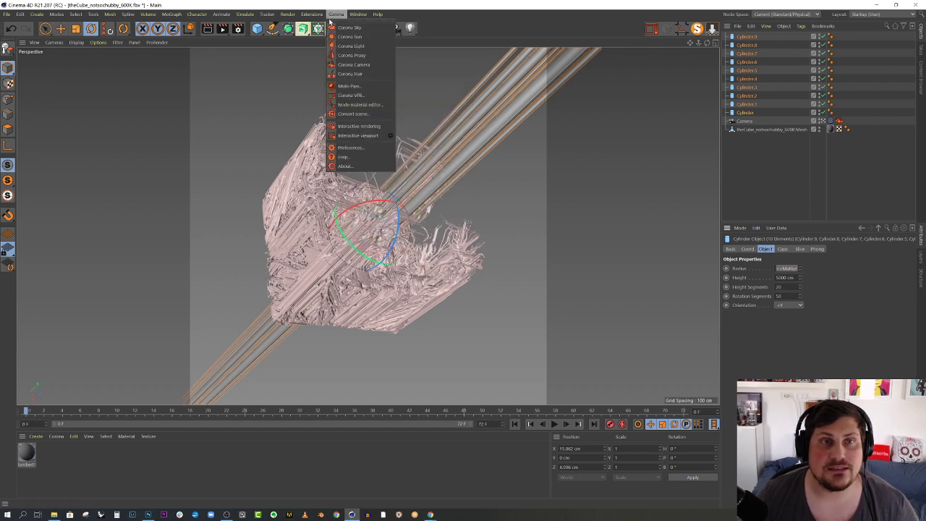
left_click(352, 47)
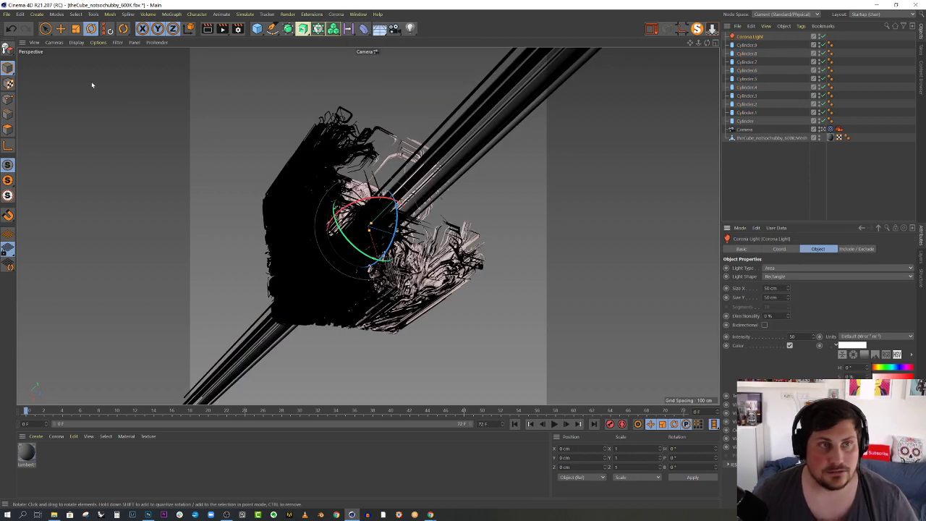
left_click(76, 42)
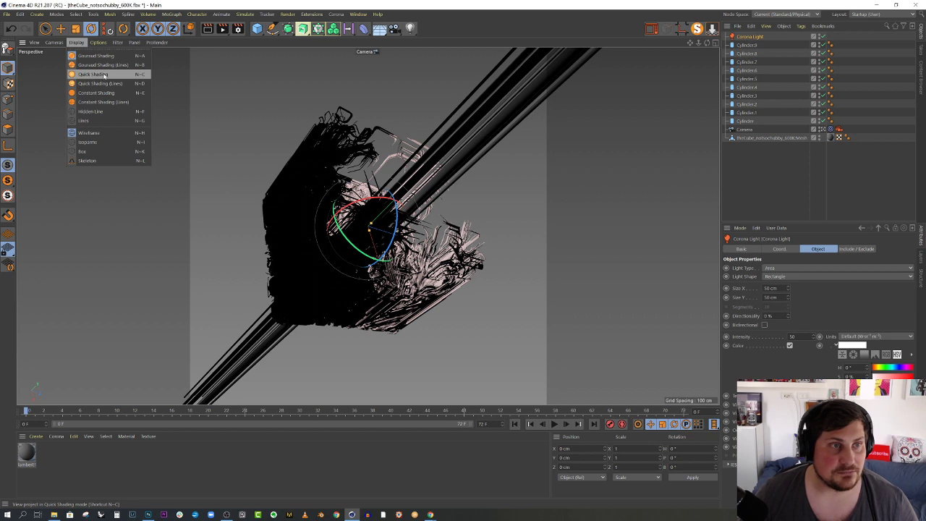
left_click(93, 74)
key("e")
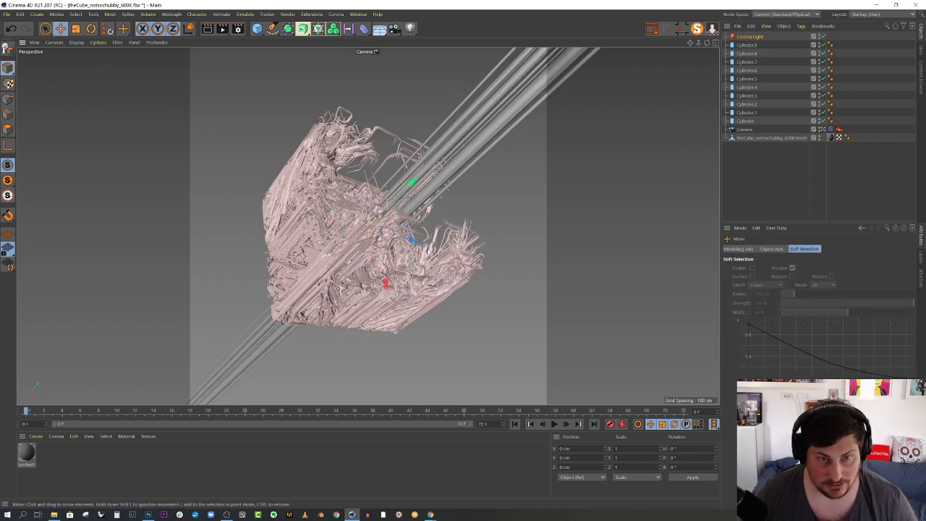
Move the Corona Light along Z to about -568 cm and scale it up to about 450 cm square.
left_click_drag(405, 243, 304, 223)
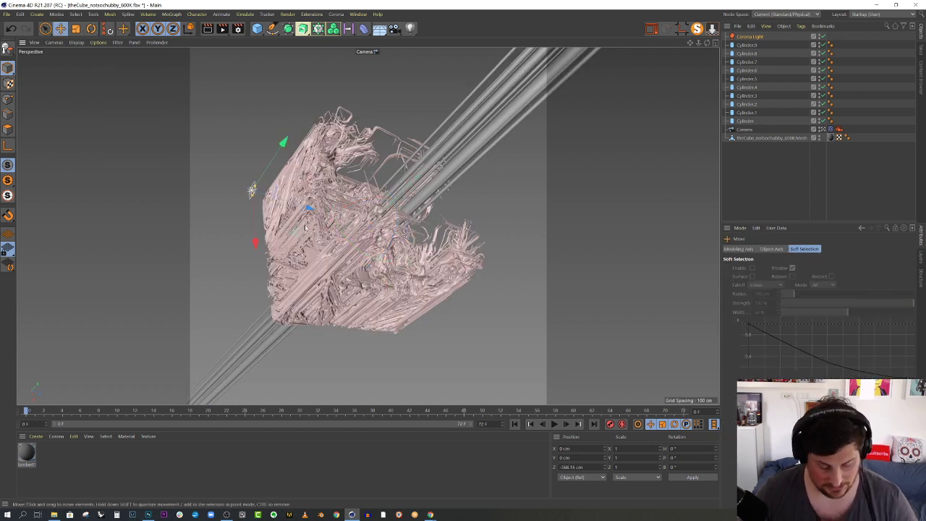
key("t")
left_click_drag(251, 189, 544, 273)
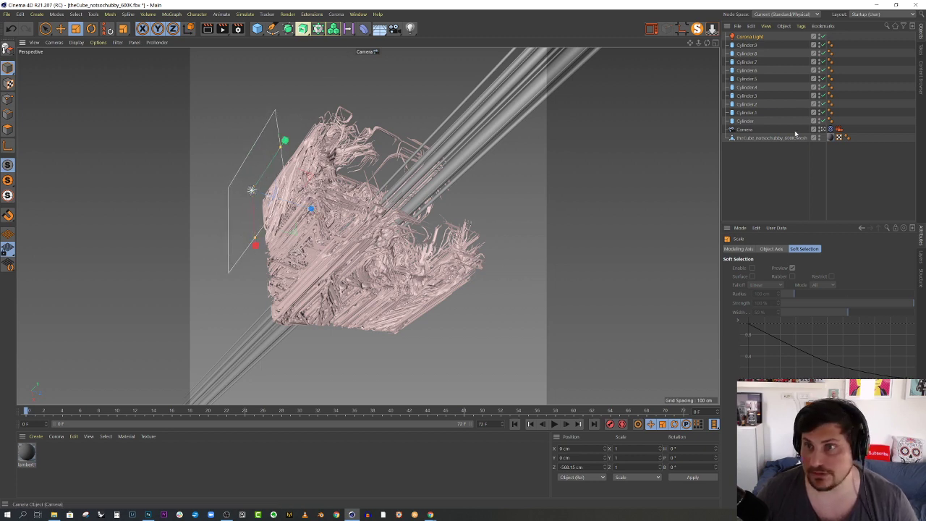
Add a Protection tag to the camera.
right_click(750, 131)
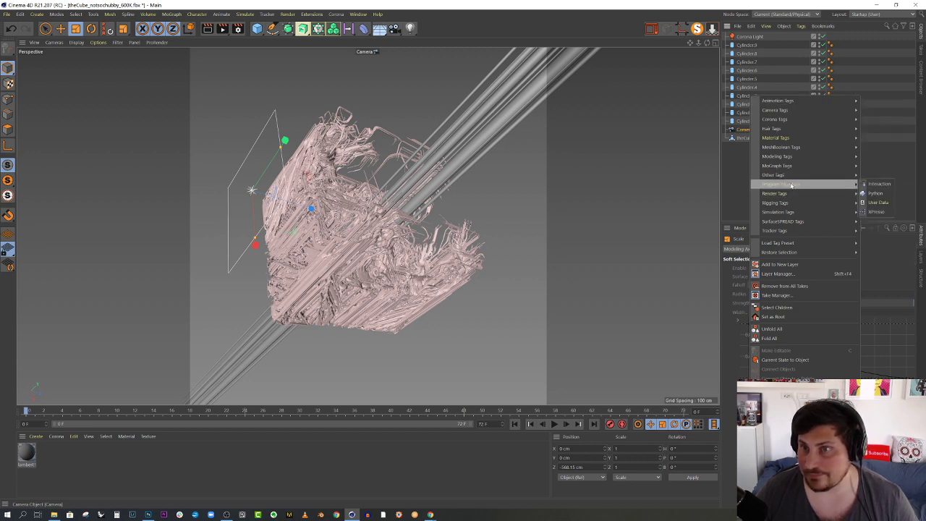
mouse_move(835, 206)
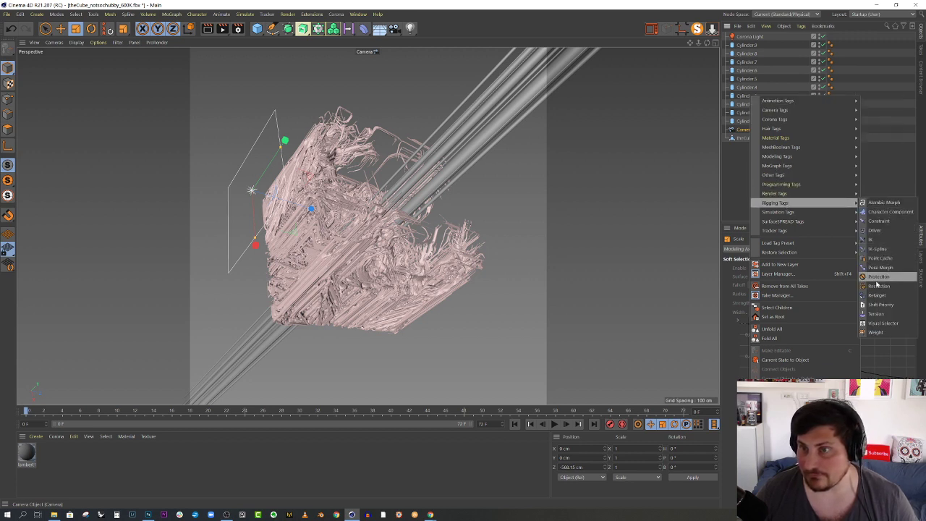
left_click(877, 277)
Outside the camera view, enlarge the Corona Light to about 682 cm square and move it to about Z -1328 cm, and return to the camera.
left_click(822, 130)
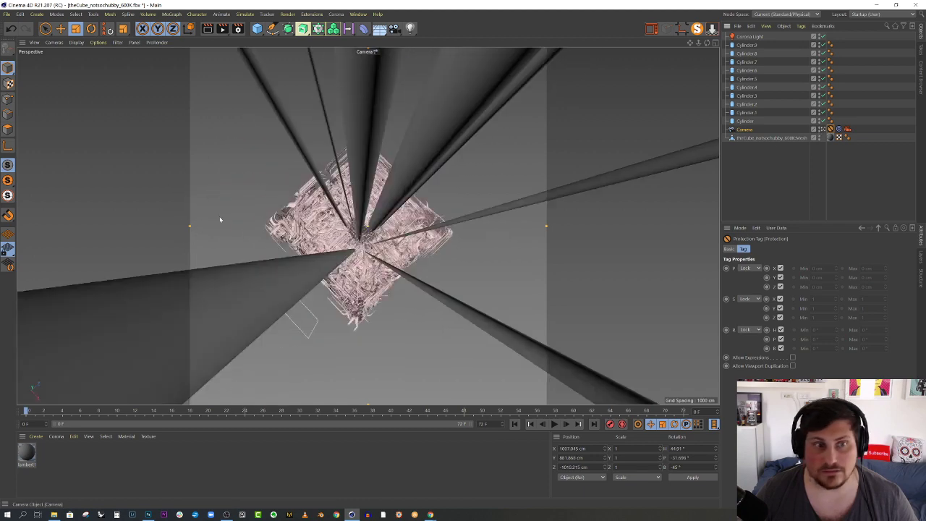
left_click_drag(221, 219, 256, 145, "alt")
scroll(256, 146, "down", 8)
left_click_drag(215, 355, 392, 282, "alt")
scroll(361, 262, "up", 5)
left_click(323, 270)
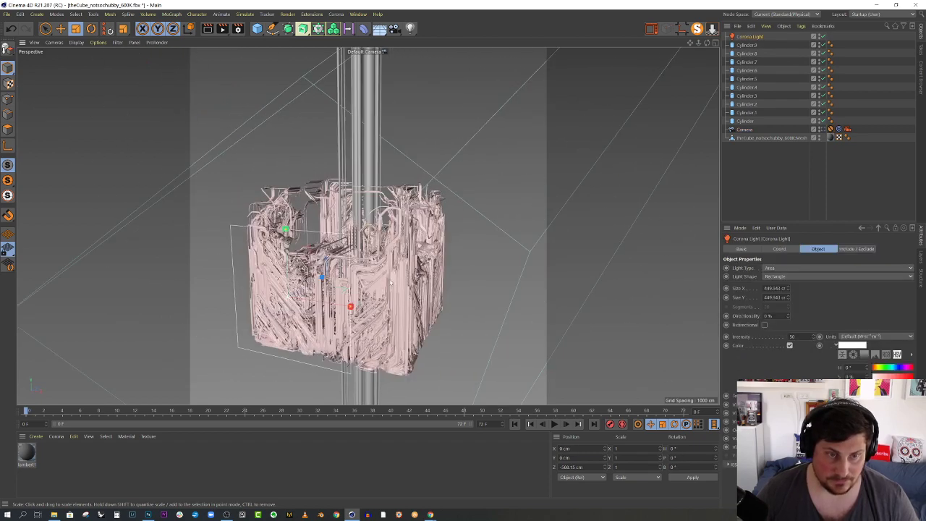
key("t")
left_click_drag(533, 273, 286, 251, "alt")
key("e")
left_click_drag(264, 250, 346, 244, "alt")
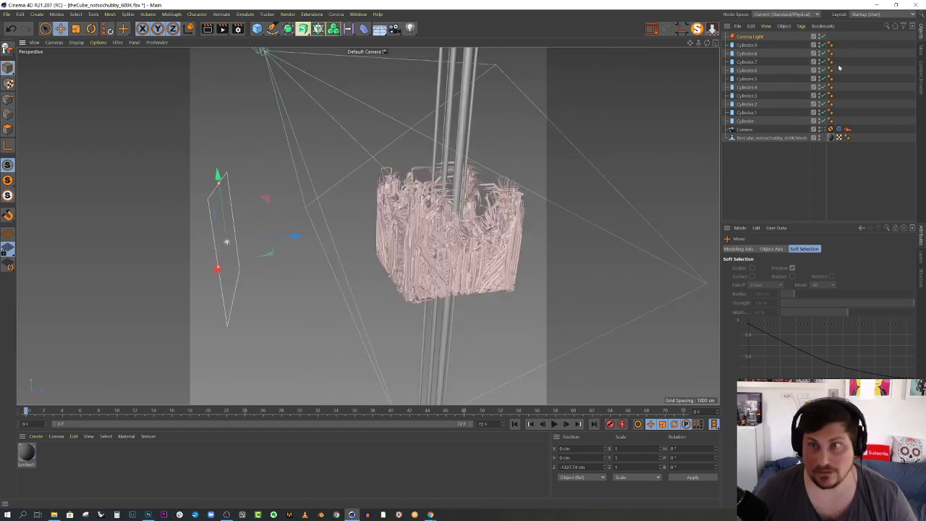
left_click(823, 129)
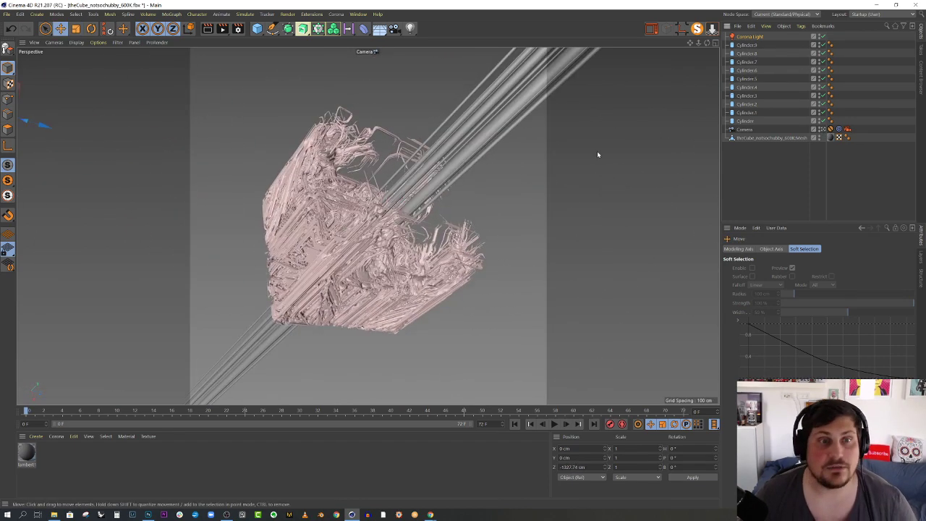
Create a new Corona material and name it metal.
left_click(57, 436)
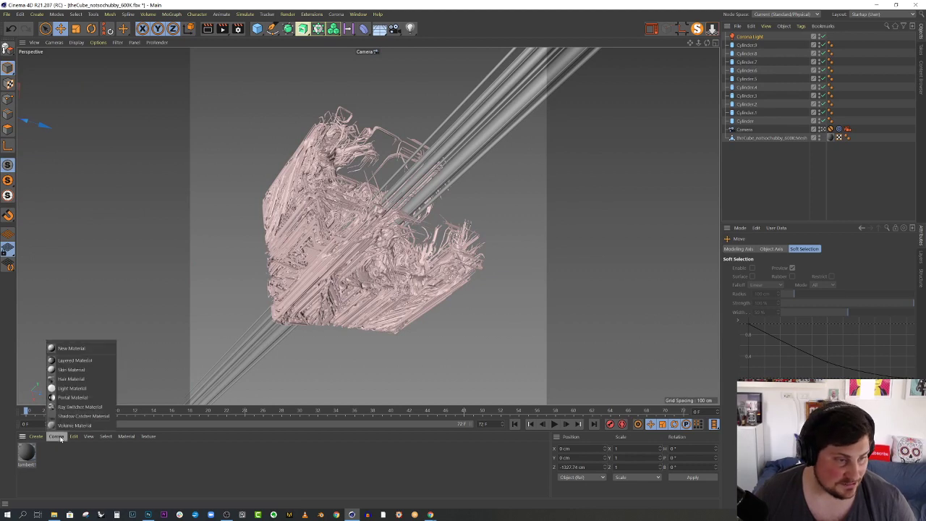
left_click(74, 349)
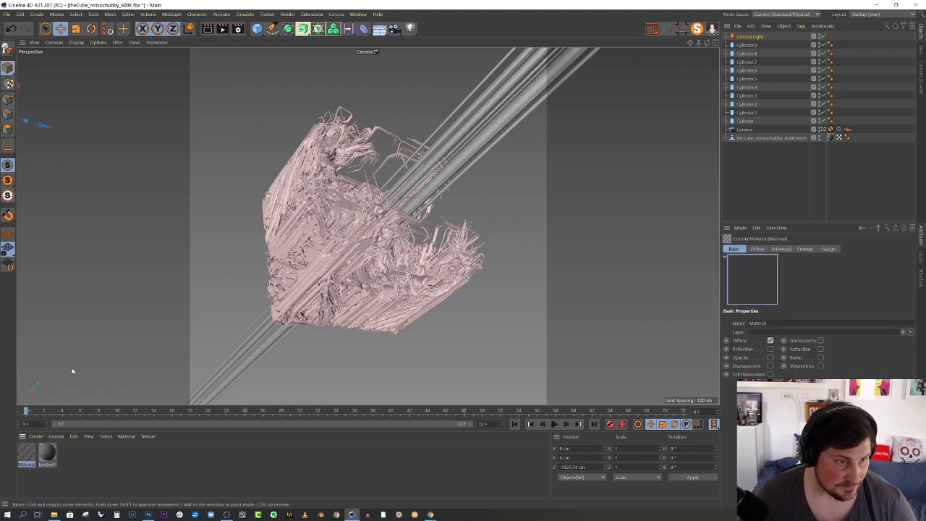
double_click(27, 452)
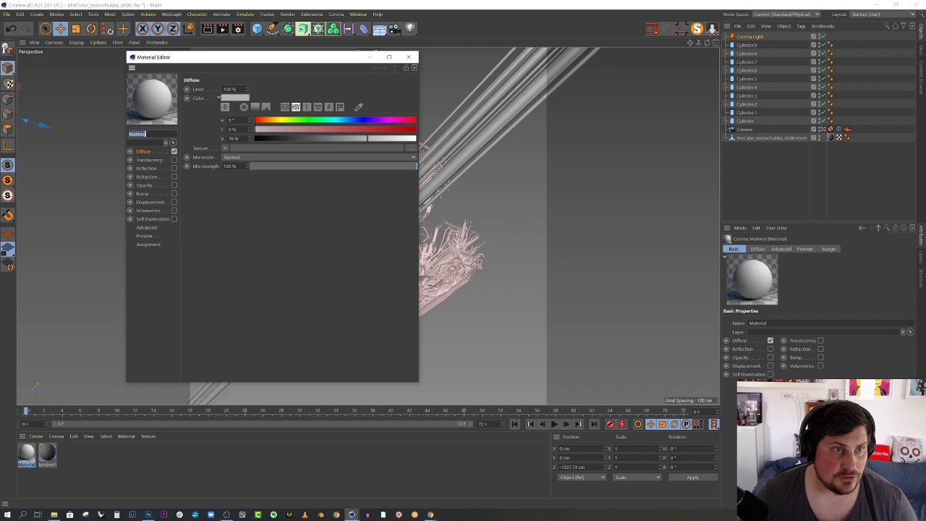
type("meta")
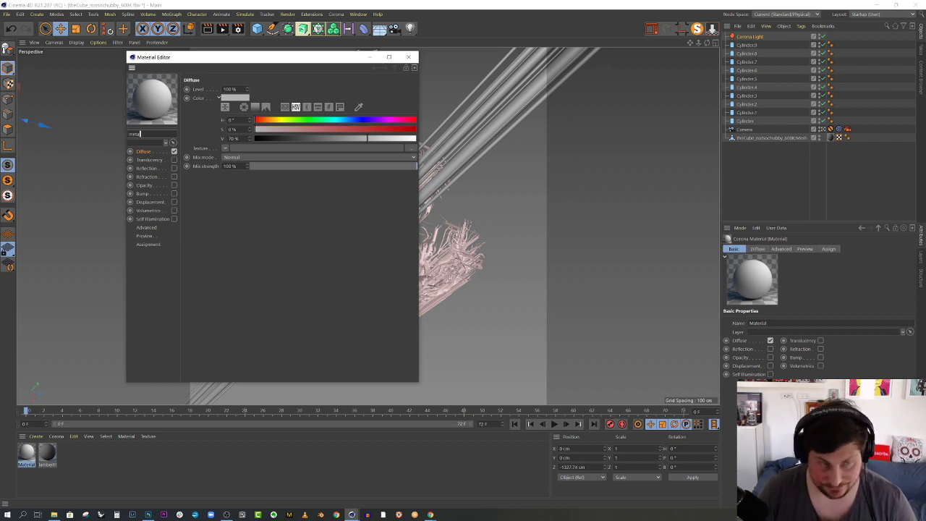
type("l")
key("Return")
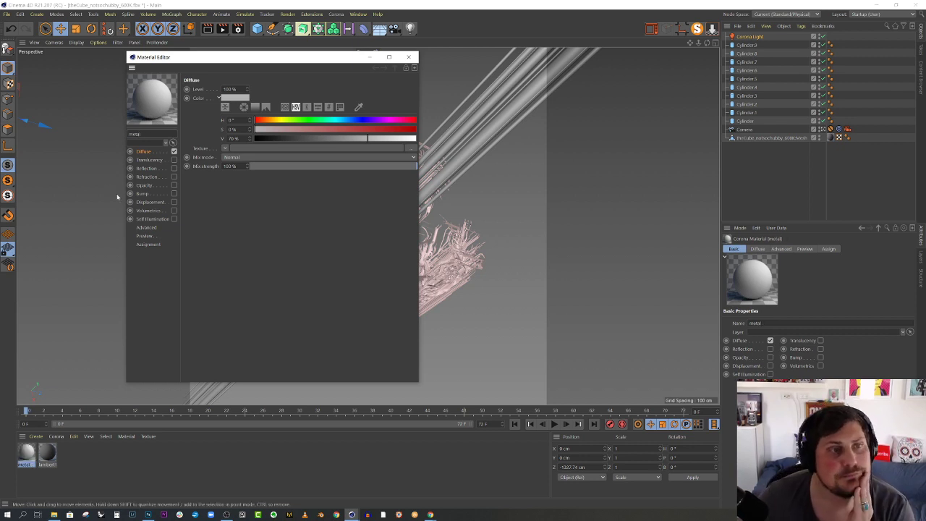
Enable the metal material's reflection with a Fresnel IOR of 22 and darken its diffuse color to black.
left_click(174, 168)
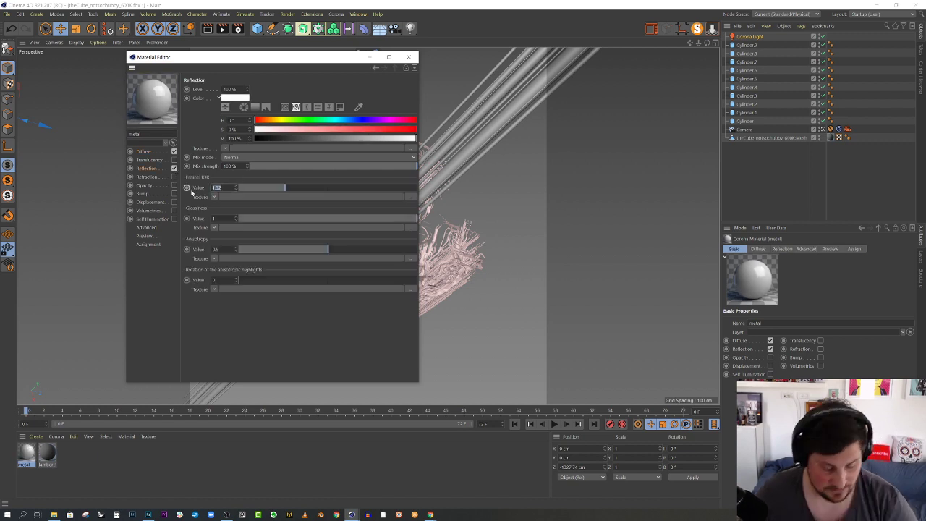
type("1")
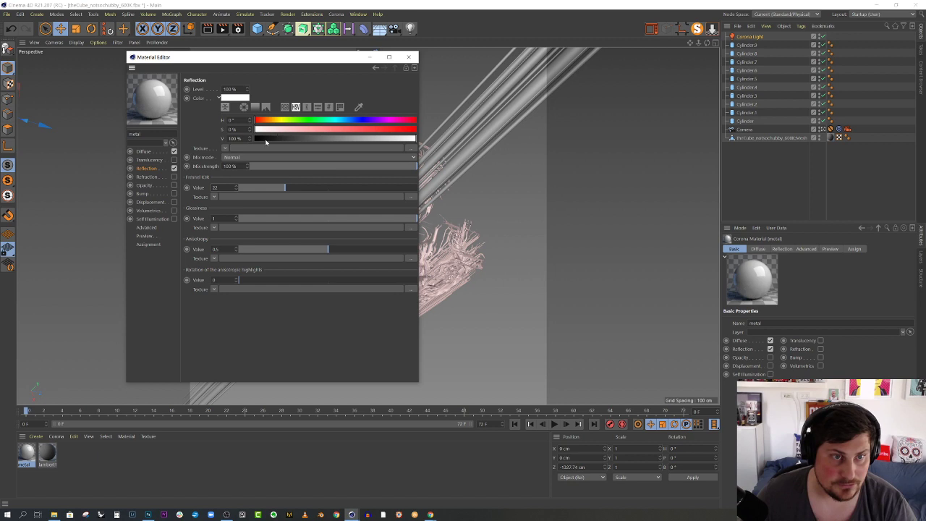
left_click(259, 138)
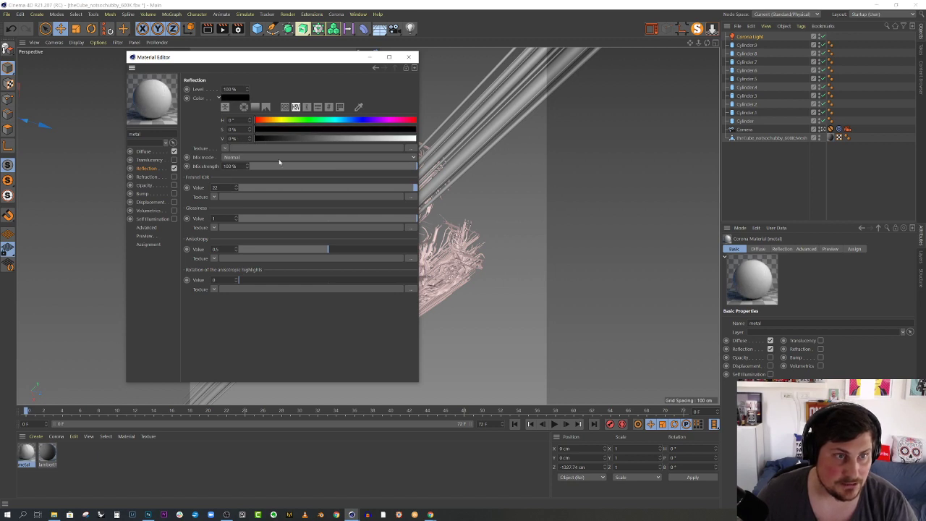
left_click_drag(282, 138, 424, 139)
left_click(144, 152)
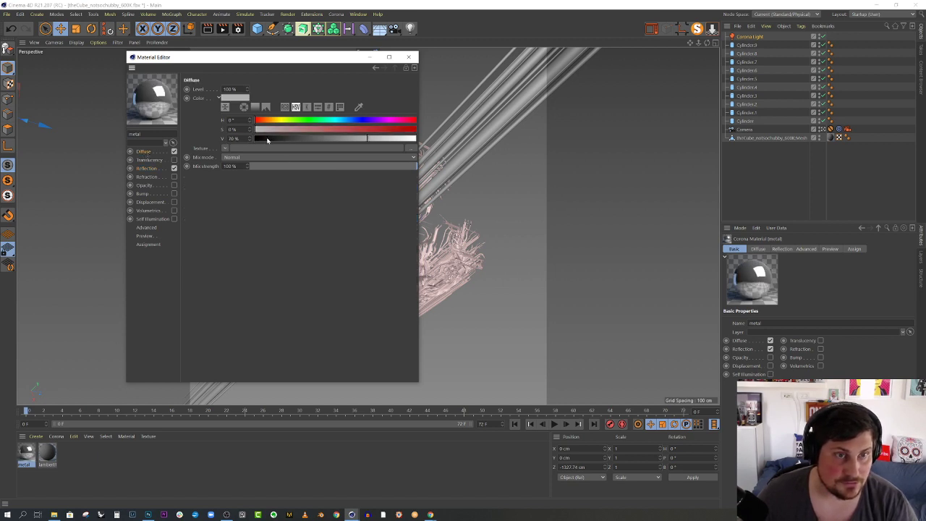
left_click(267, 140)
Set the metal material's reflection color brightness to 70% and its glossiness to 0.65, and close the Material Editor.
left_click(149, 168)
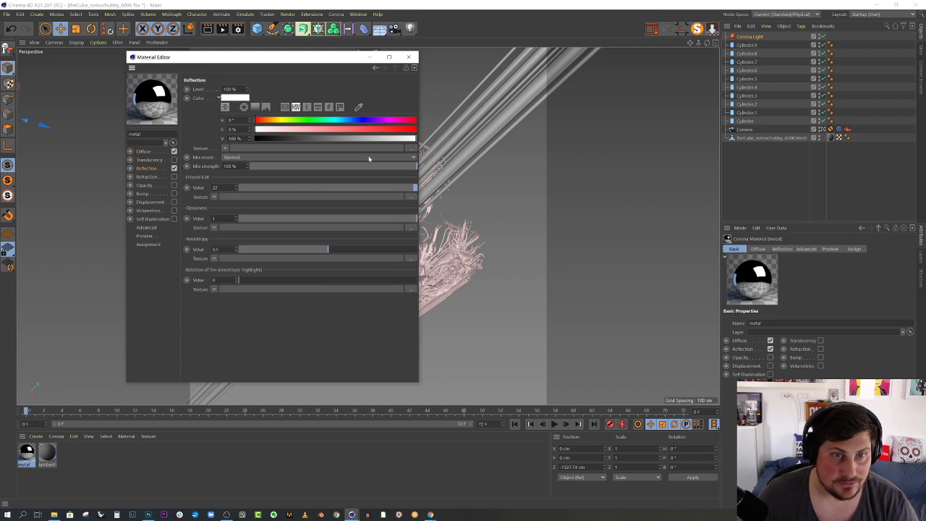
left_click_drag(390, 141, 367, 139)
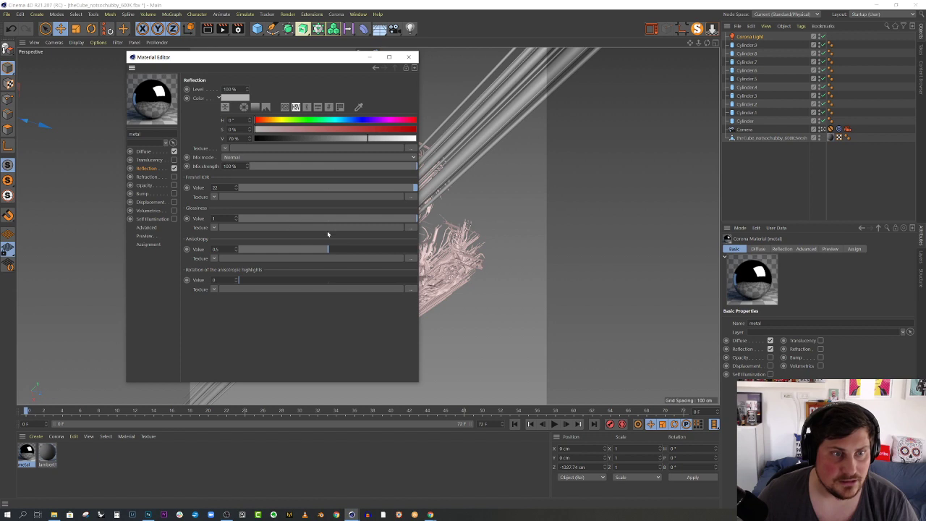
left_click_drag(376, 223, 359, 222)
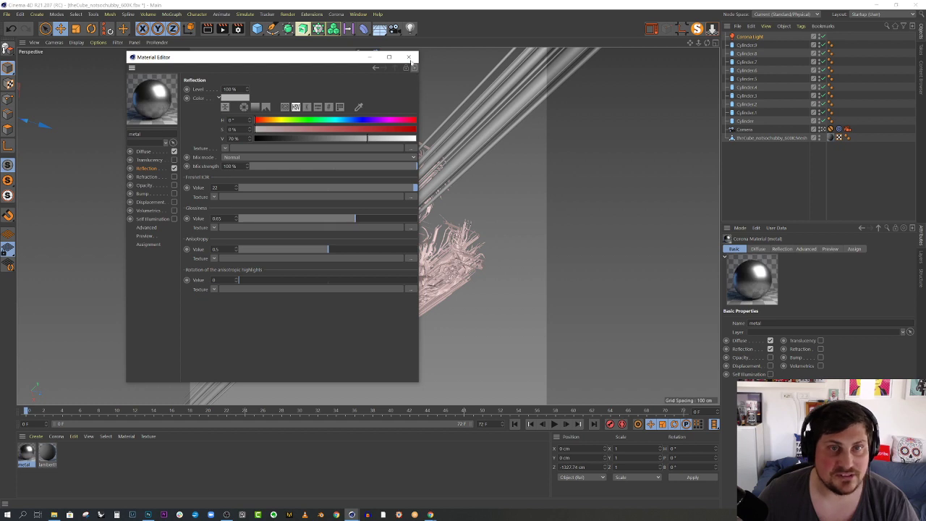
left_click(408, 56)
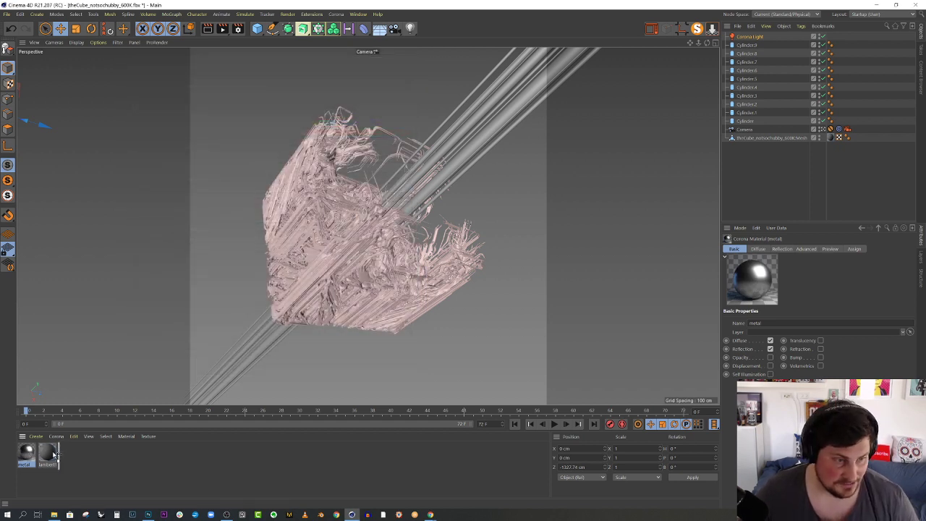
Replace the cube mesh's lambert1 material with metal, delete lambert1, and set the material tag's projection to Cubic.
key("Delete")
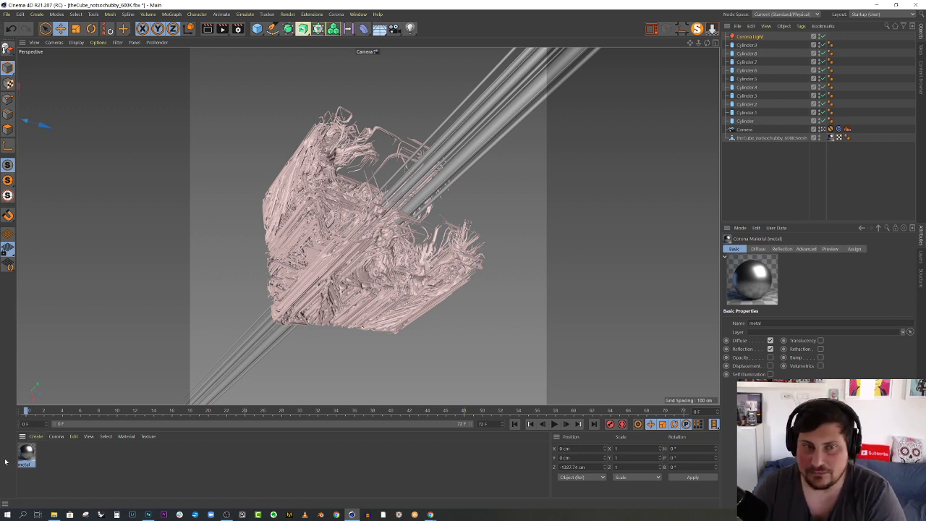
left_click(831, 138)
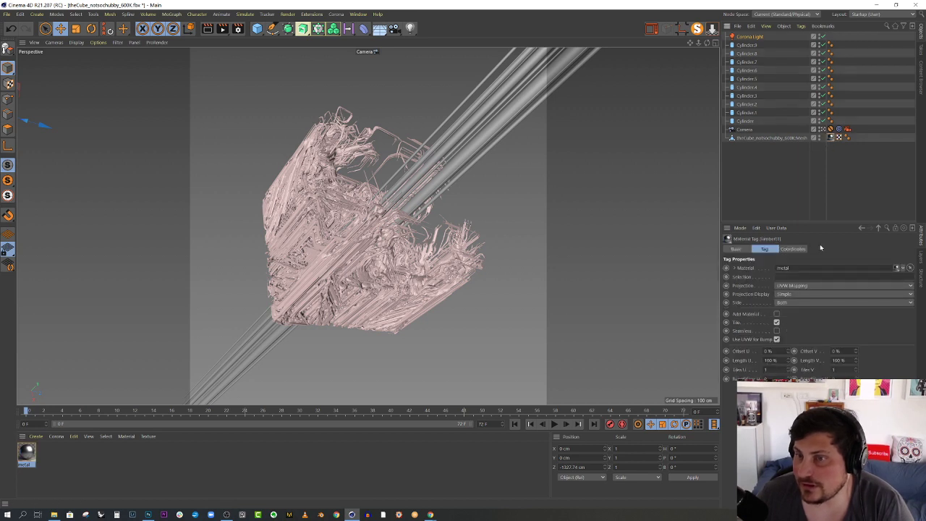
left_click(809, 285)
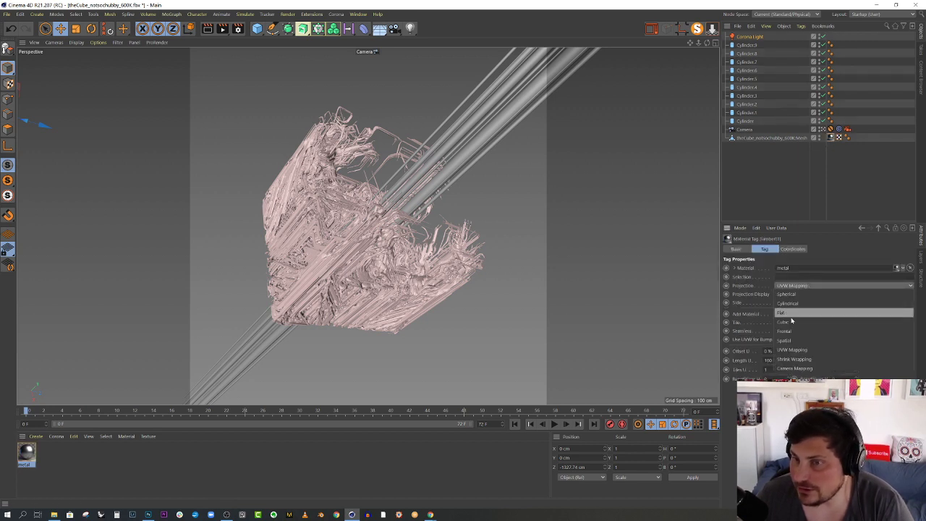
left_click(803, 323)
Fit the cube mesh's metal texture projection to the object in texture mode and return to model mode.
right_click(830, 137)
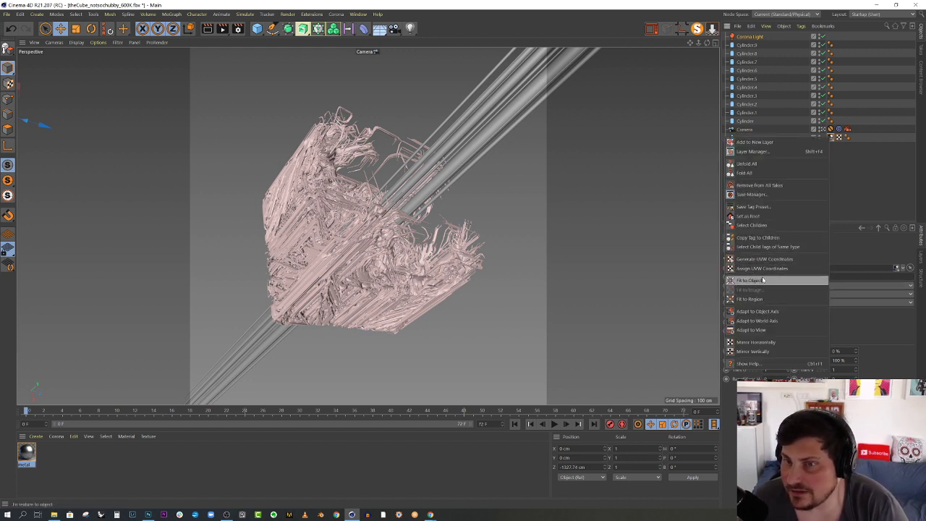
left_click(360, 184)
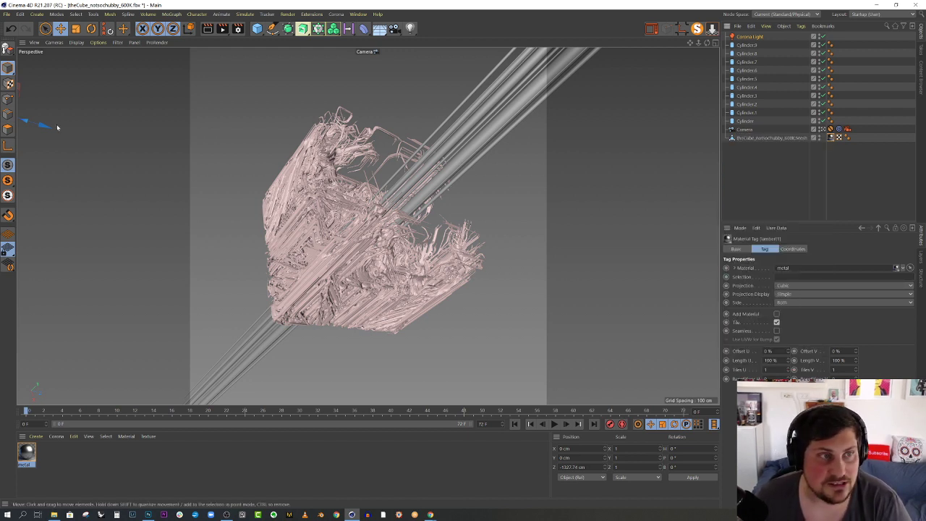
left_click(8, 83)
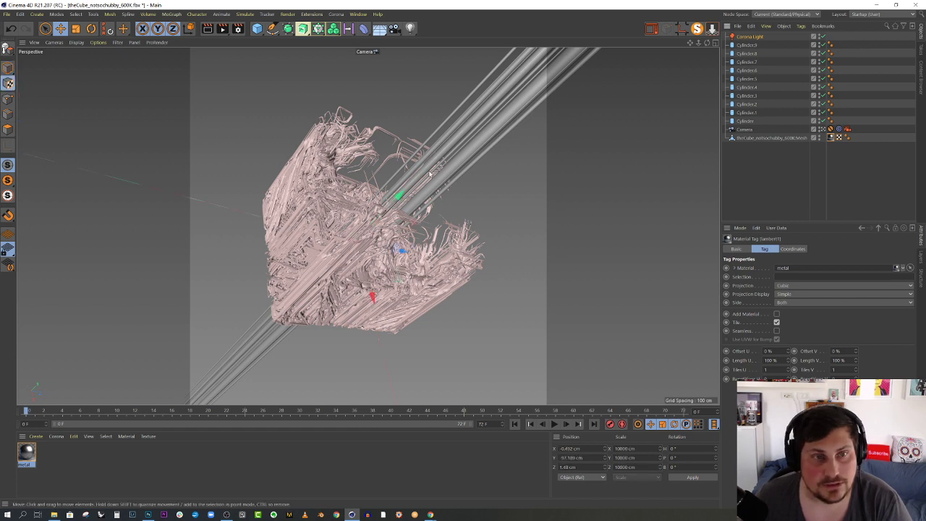
right_click(837, 137)
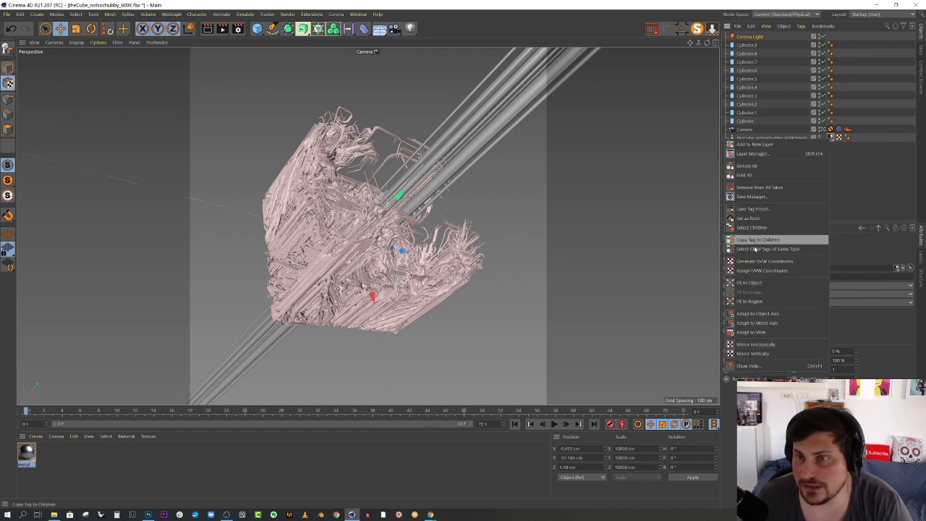
left_click(750, 282)
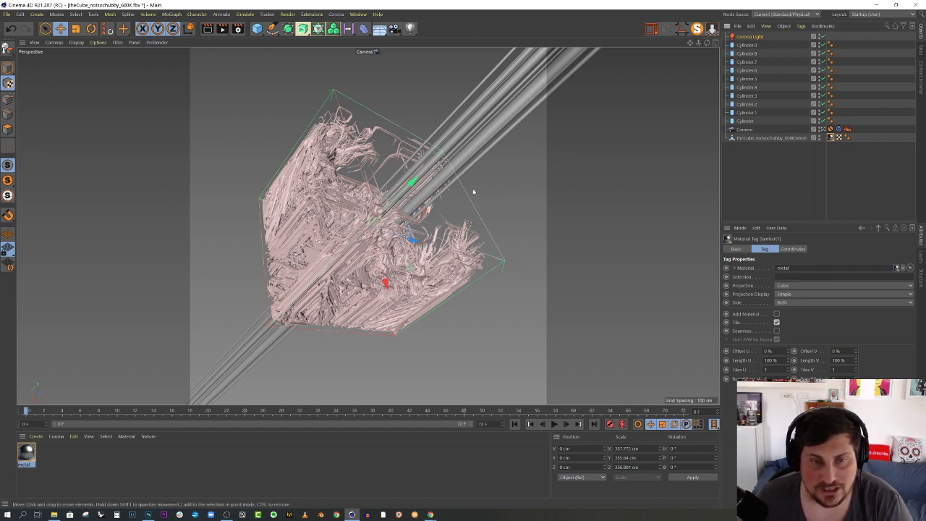
left_click(8, 67)
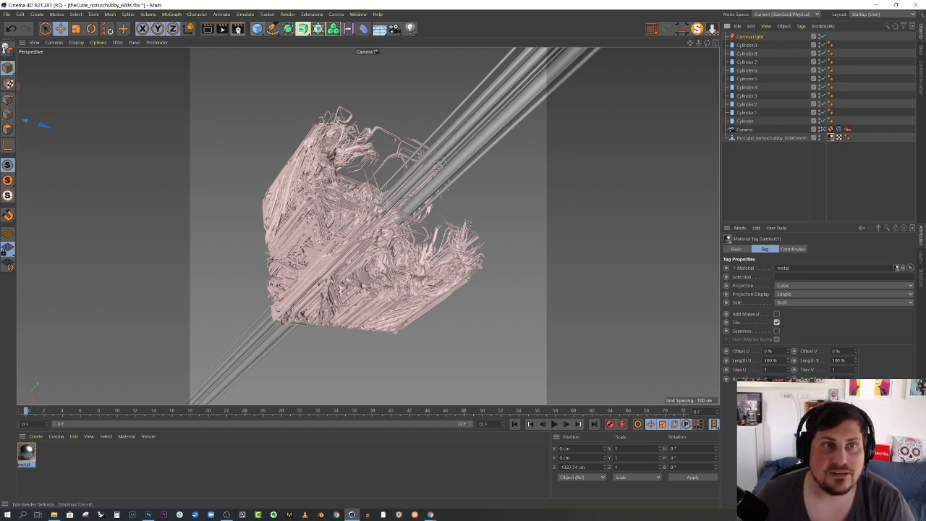
Check the output render settings and run a test render of the camera view in the Corona frame buffer.
left_click(237, 29)
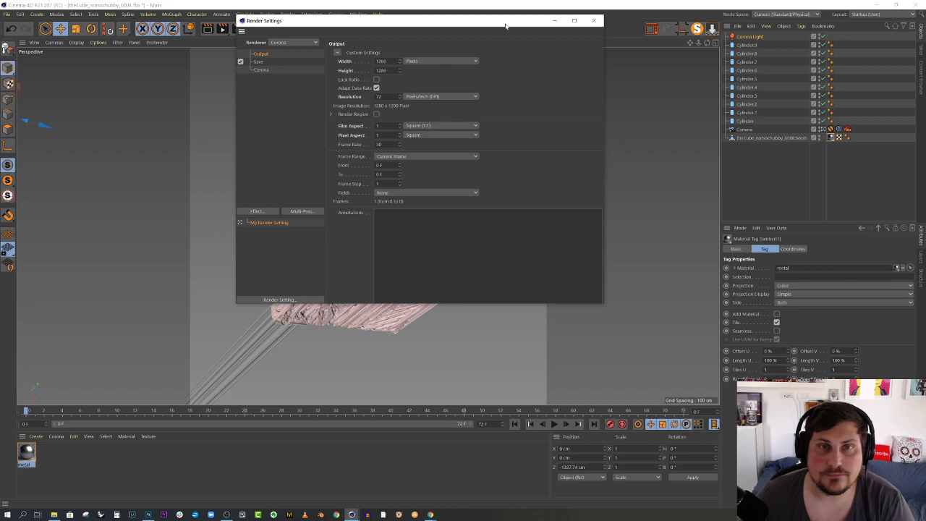
left_click(594, 20)
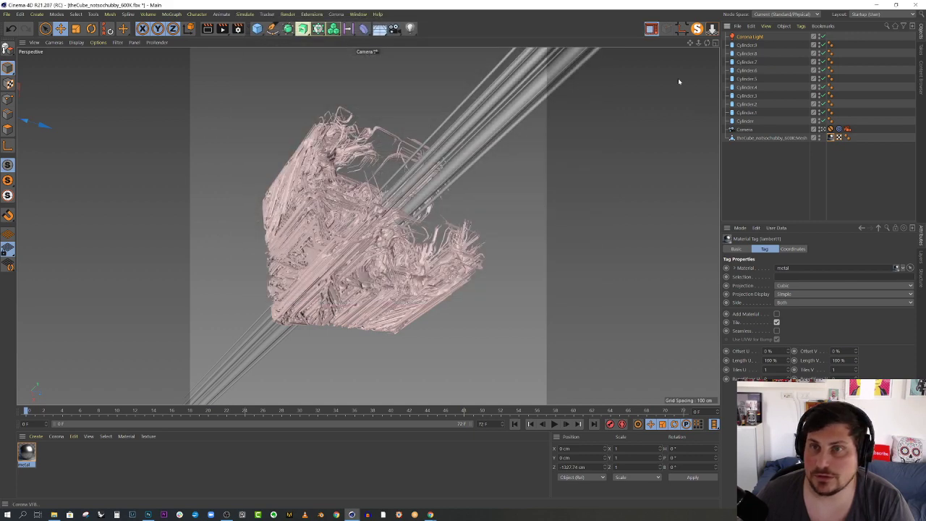
left_click(441, 29)
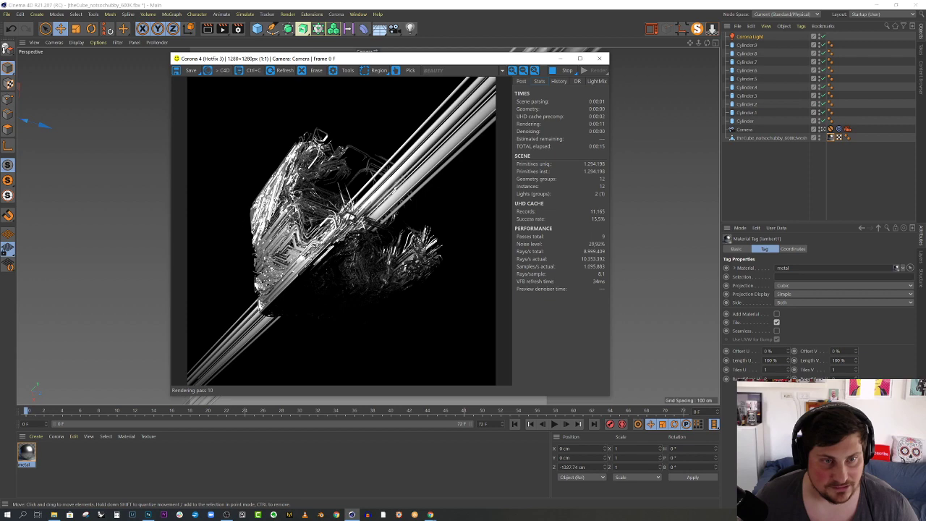
left_click(599, 58)
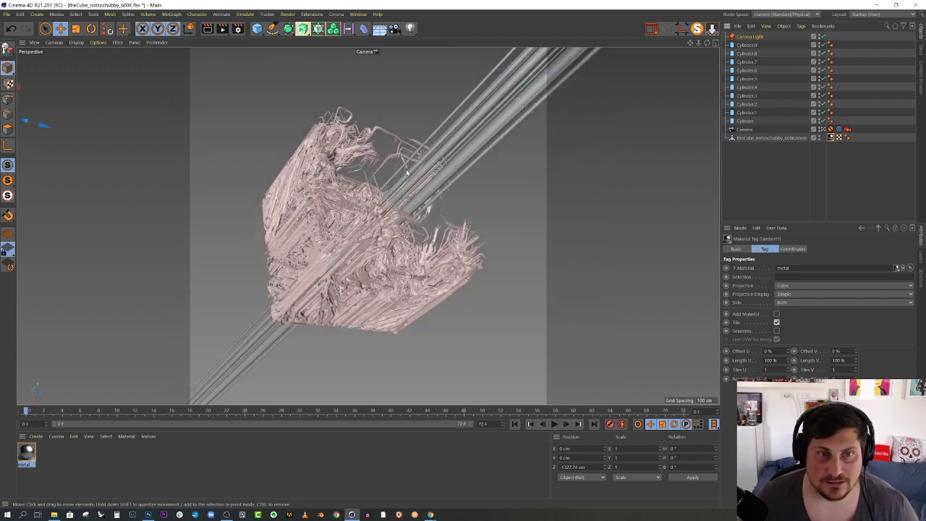
Set the Corona light's intensity to 10 and its color to light blue with hue 198° and saturation 54%.
double_click(751, 36)
key("Return")
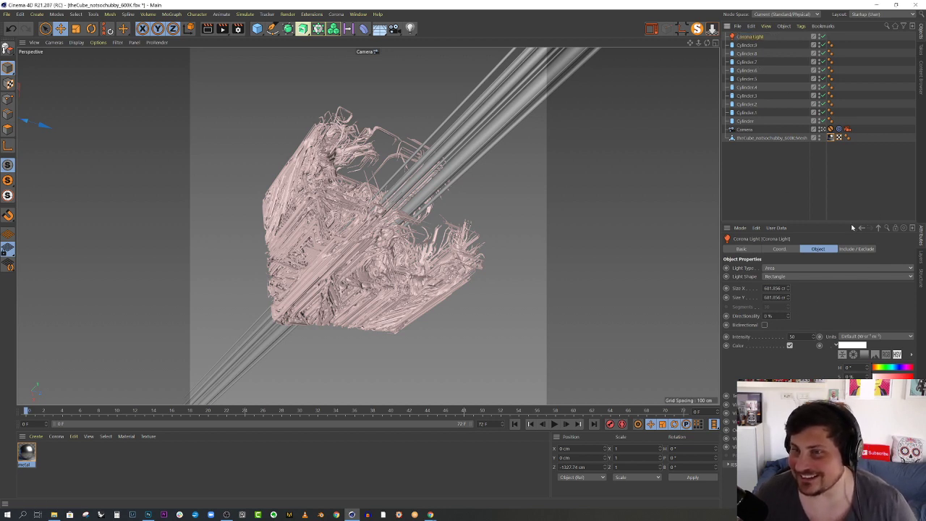
left_click_drag(856, 222, 853, 190)
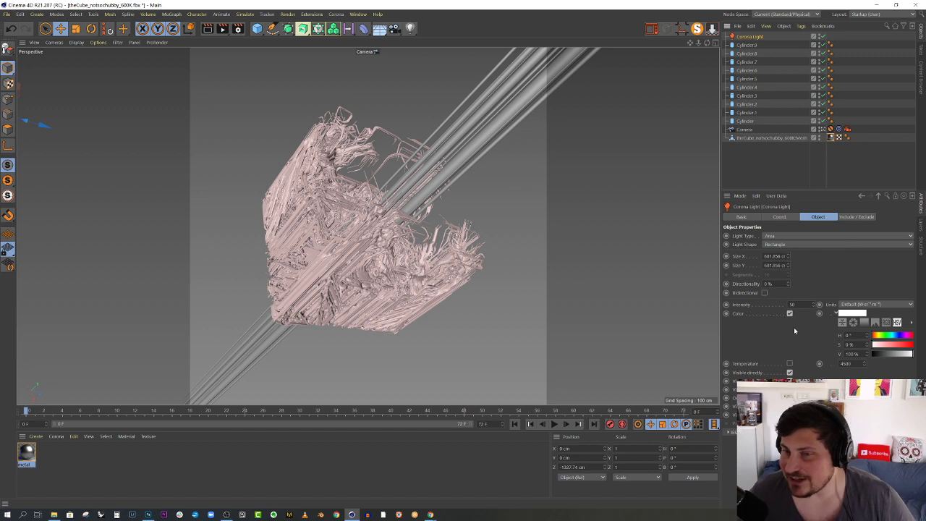
left_click(791, 304)
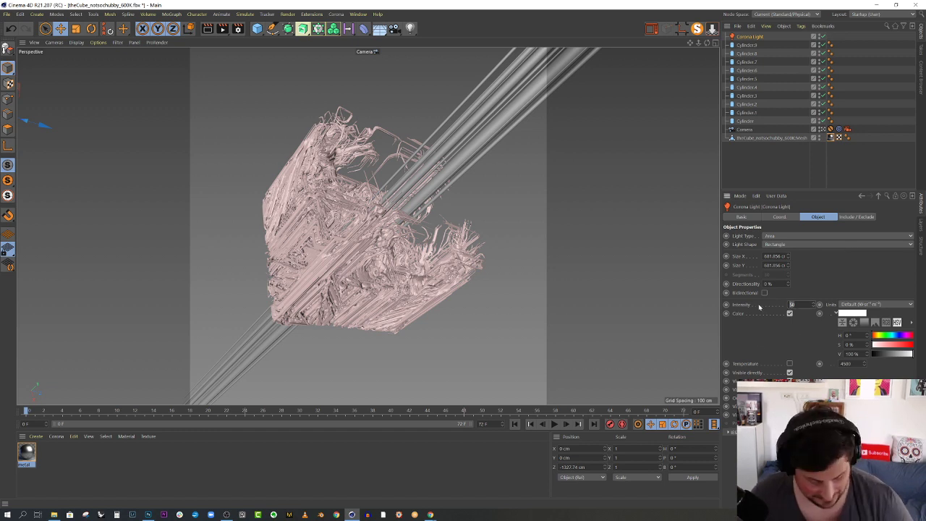
type("10")
left_click(895, 336)
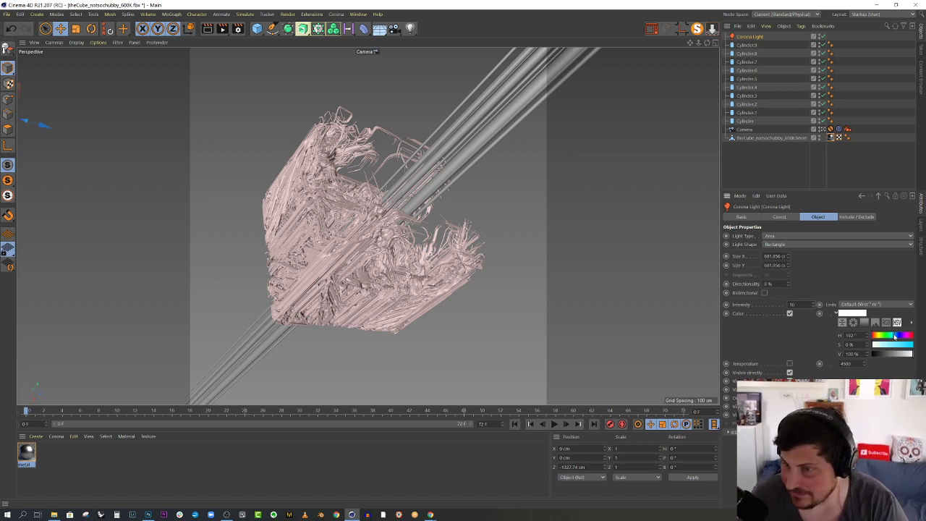
left_click_drag(889, 345, 897, 345)
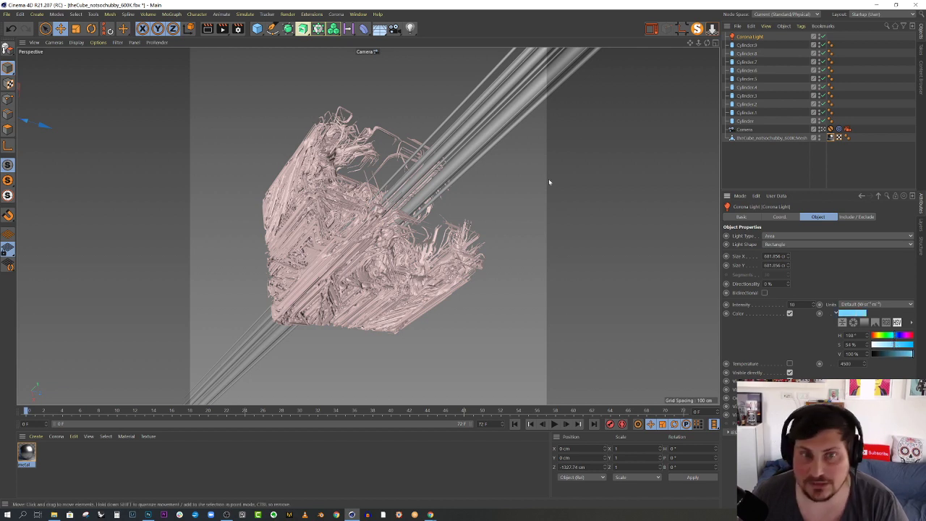
Restart the Corona frame buffer render of the camera view to check the blue light.
left_click(651, 29)
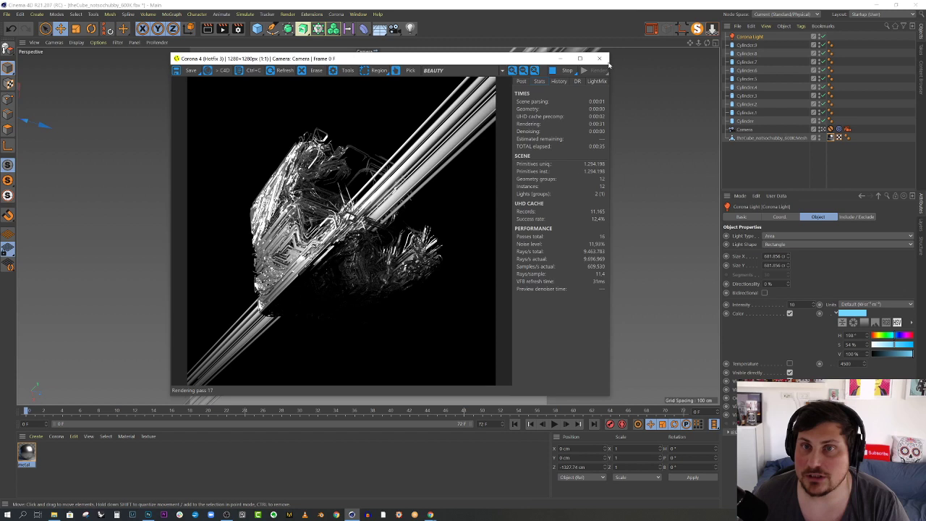
left_click(569, 70)
key("shift+r")
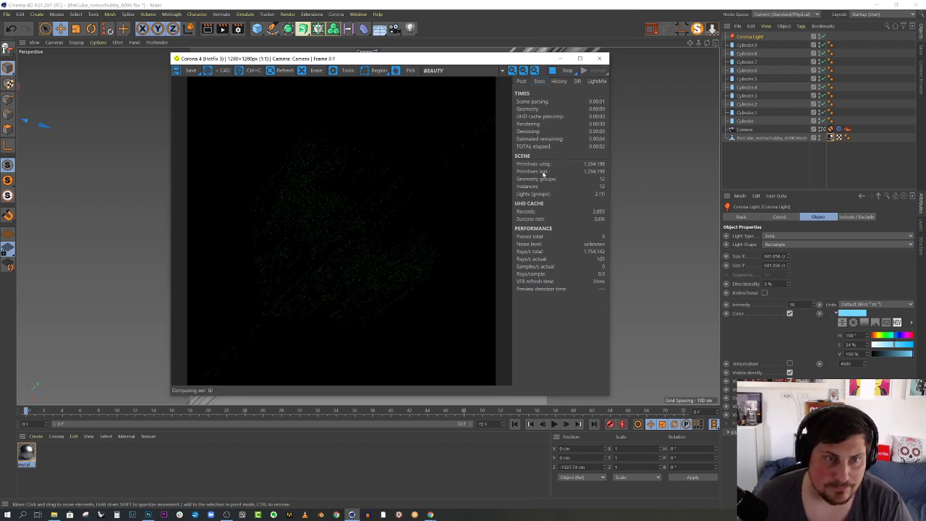
mouse_move(544, 173)
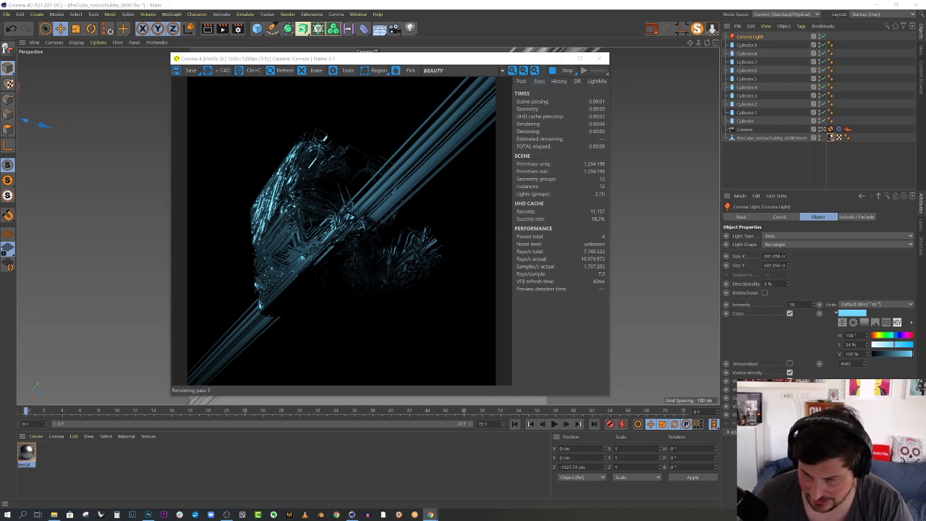
Switch to Chrome and search Google Images for "blue color palette".
left_click(430, 514)
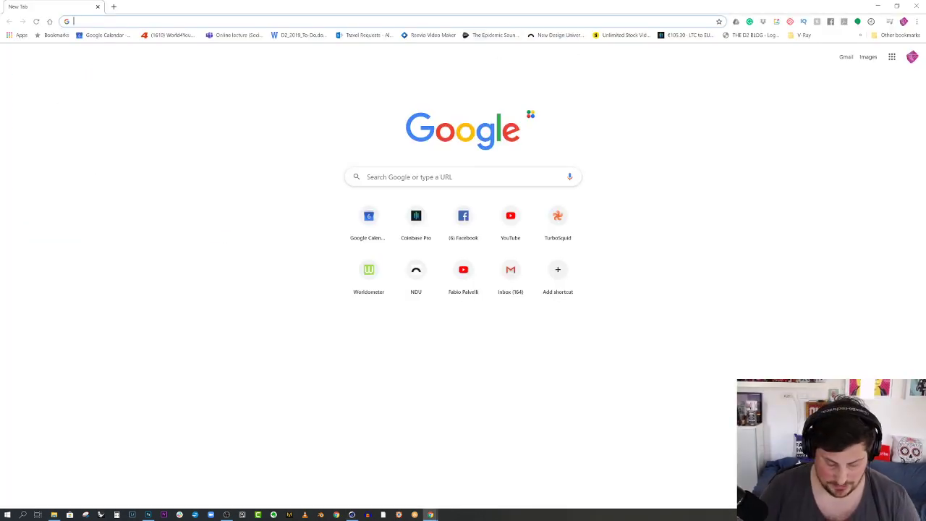
type("blue colo")
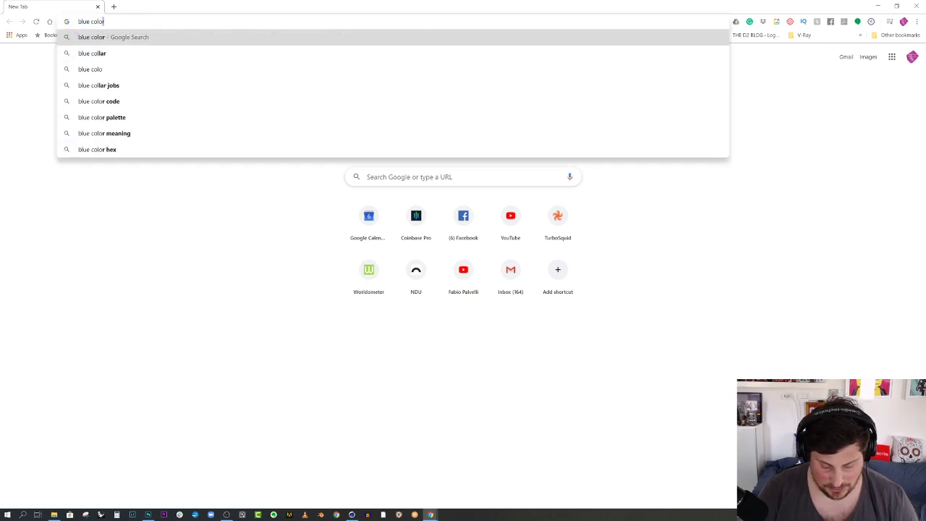
type("r pal")
key("Return")
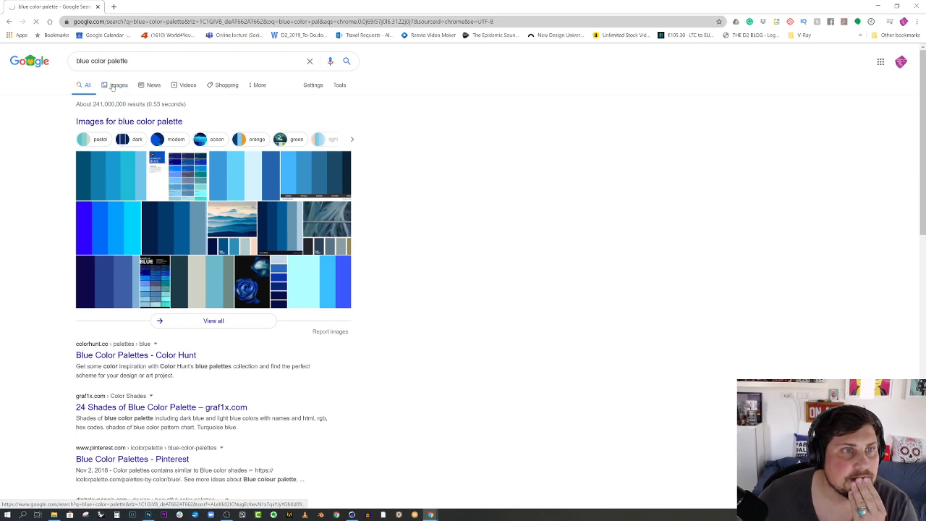
left_click(115, 85)
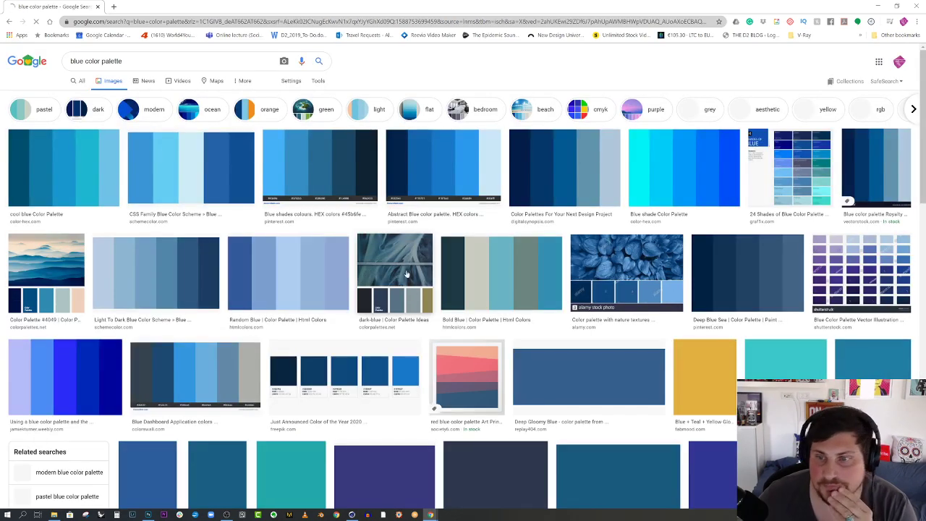
Browse the blue palettes for accent colors, examine the Peak Color Palette with blue and orange swatches, and return to Cinema 4D.
scroll(370, 234, "down", 2)
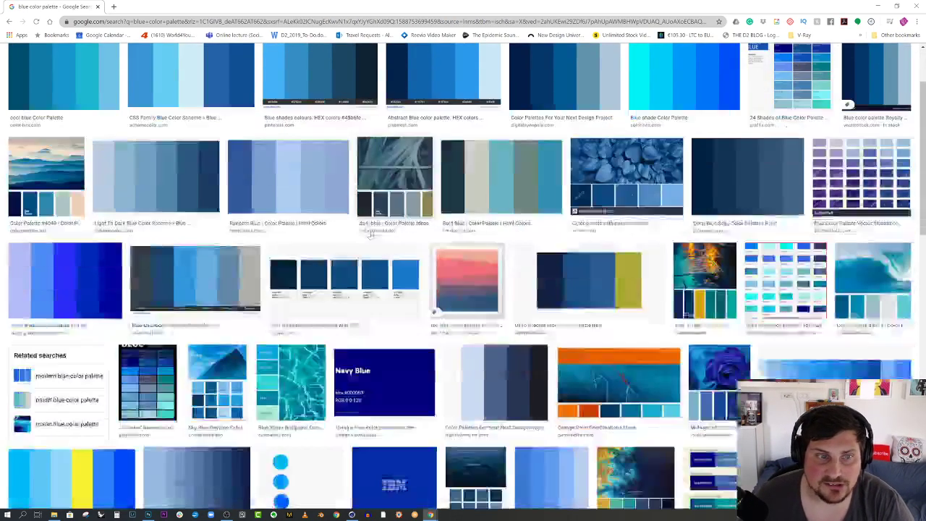
scroll(370, 234, "down", 1)
scroll(342, 229, "down", 1)
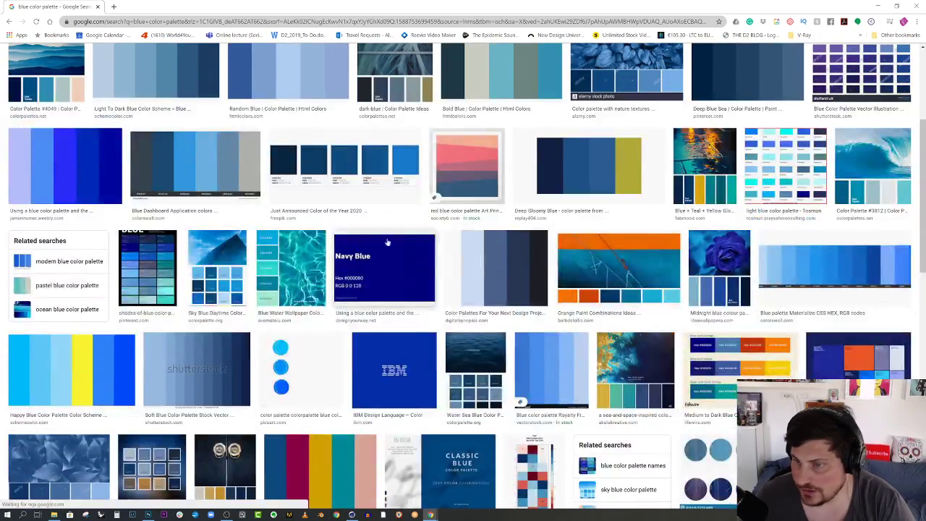
scroll(878, 371, "down", 3)
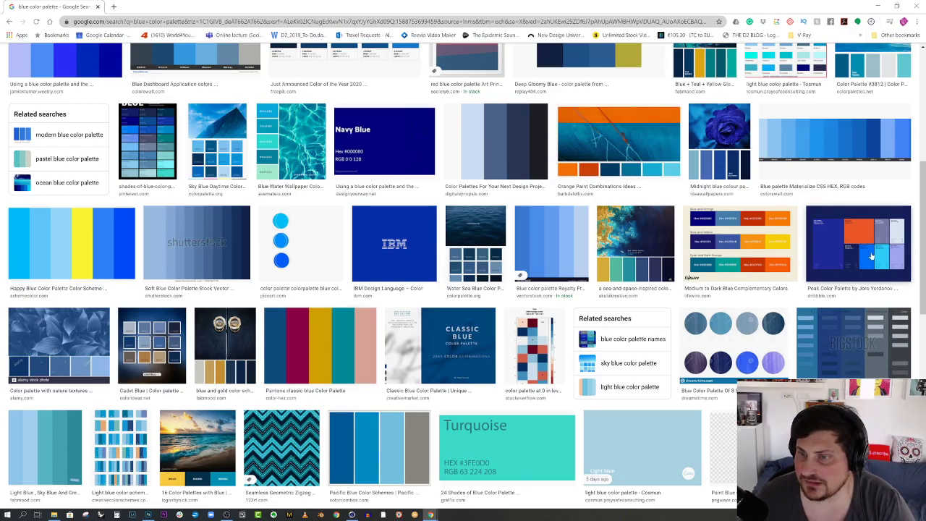
scroll(871, 255, "down", 3)
scroll(872, 255, "down", 2)
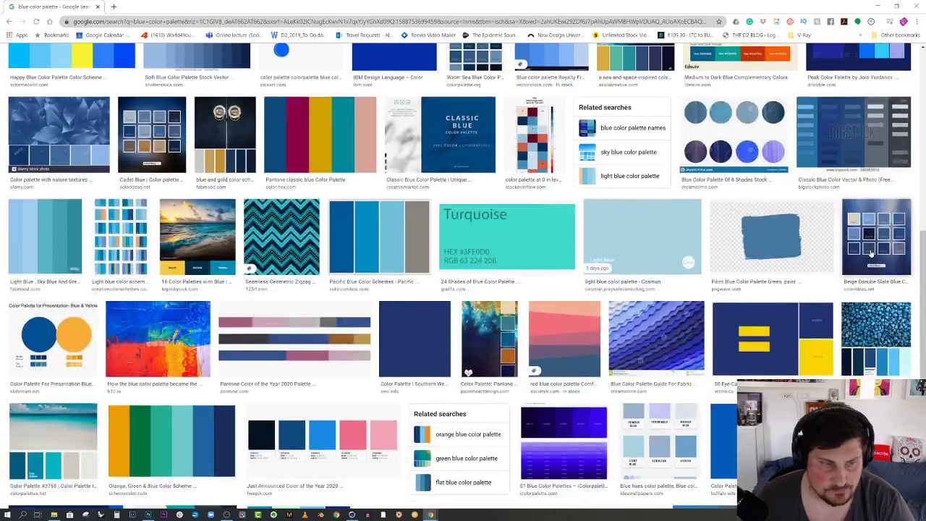
scroll(872, 252, "up", 4)
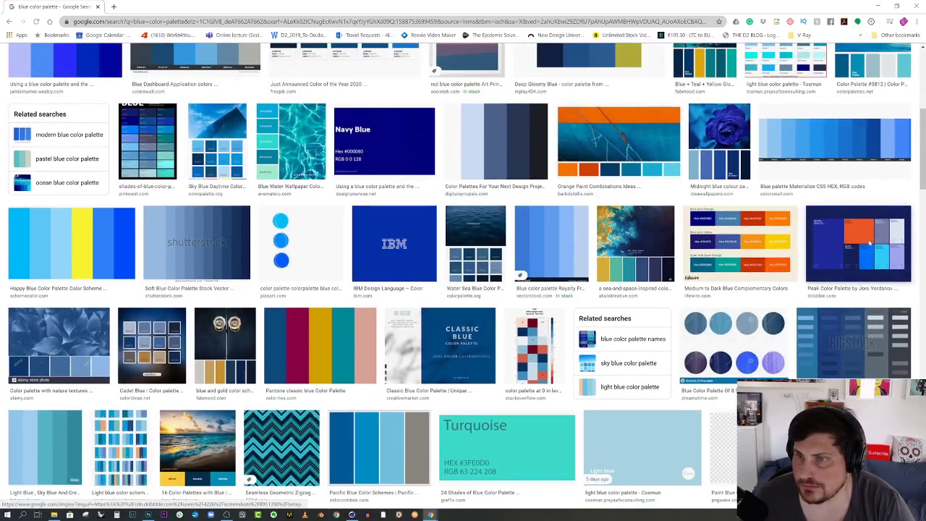
left_click(868, 242)
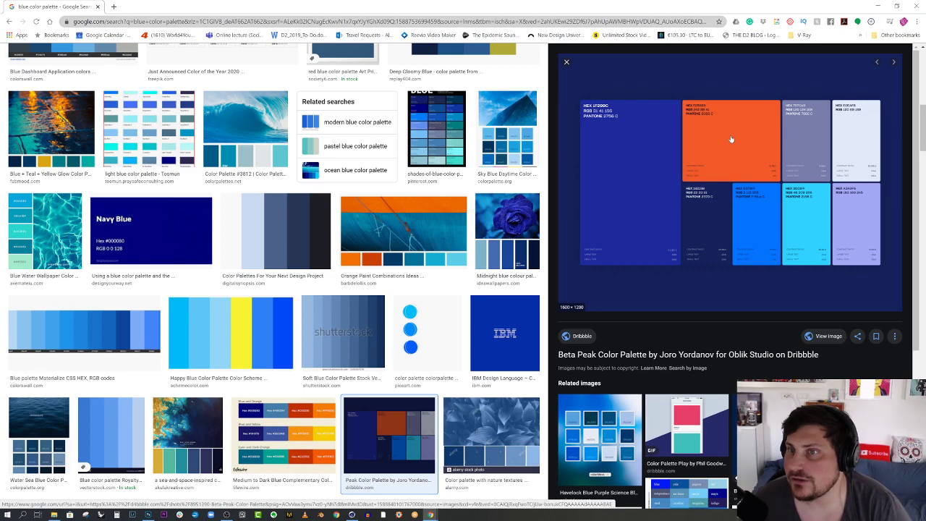
left_click(877, 6)
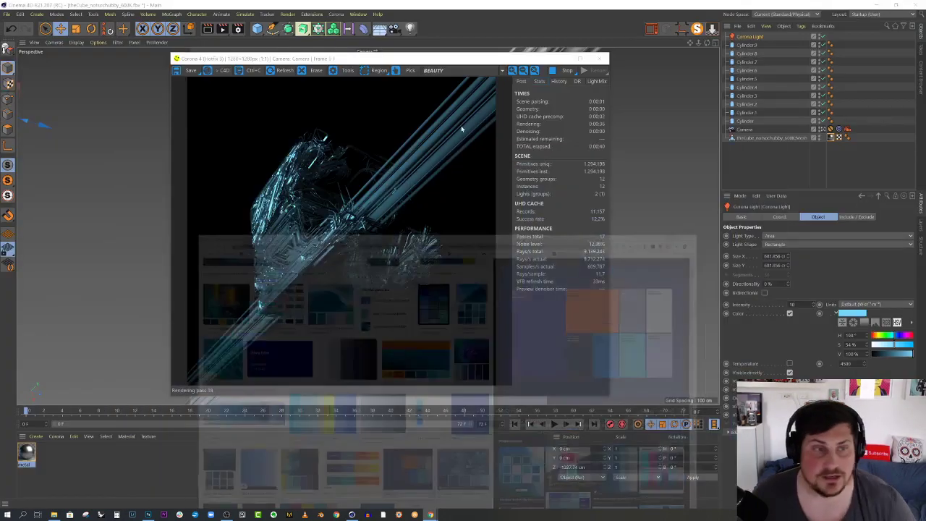
Create a Corona Light material with an orange emission of hue 35°, saturation 100% and intensity 10, and close the Material Editor.
left_click(56, 436)
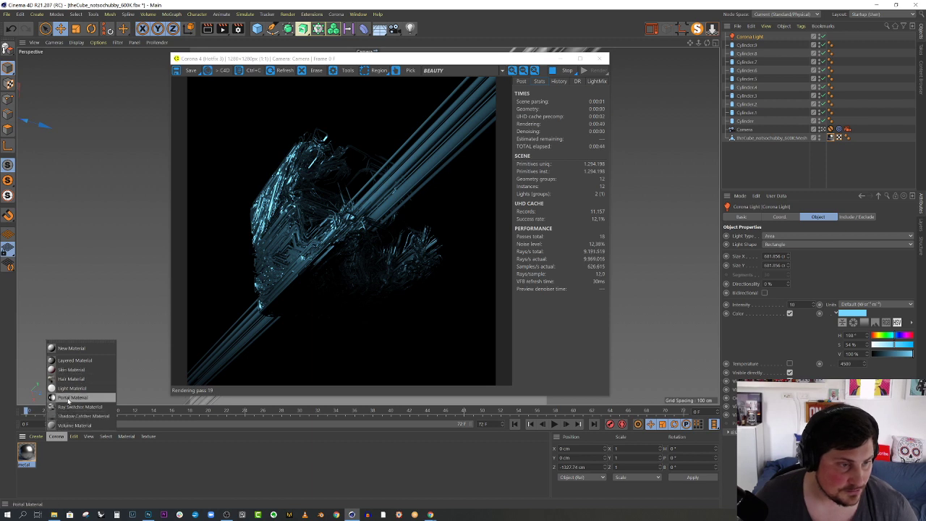
mouse_move(74, 436)
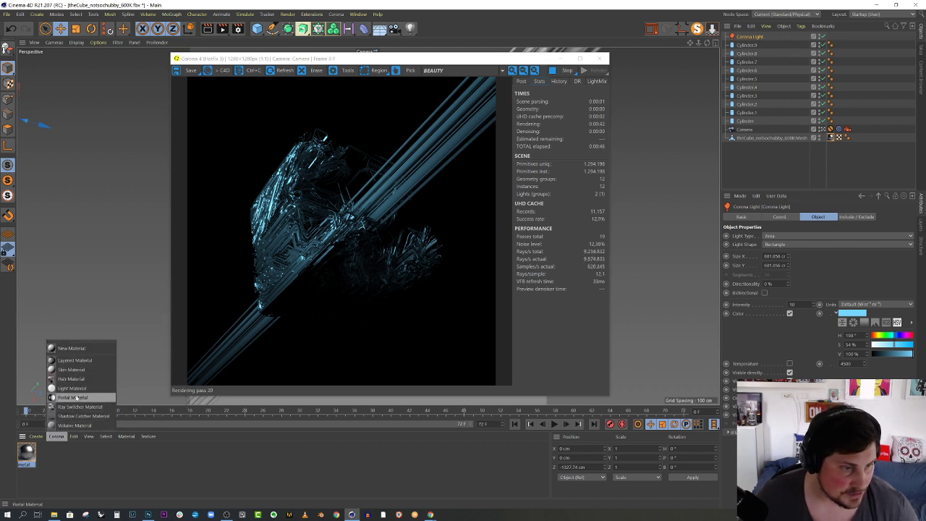
left_click(83, 397)
double_click(28, 453)
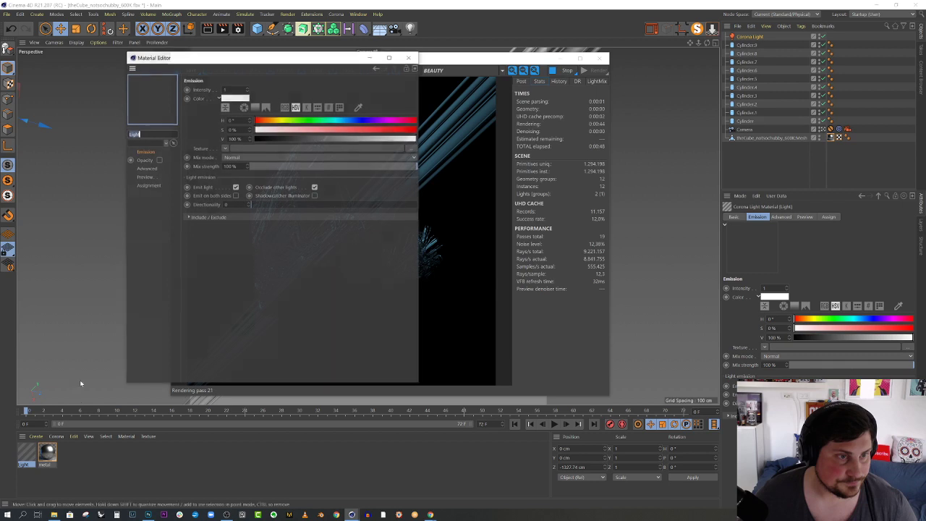
left_click_drag(278, 120, 417, 129)
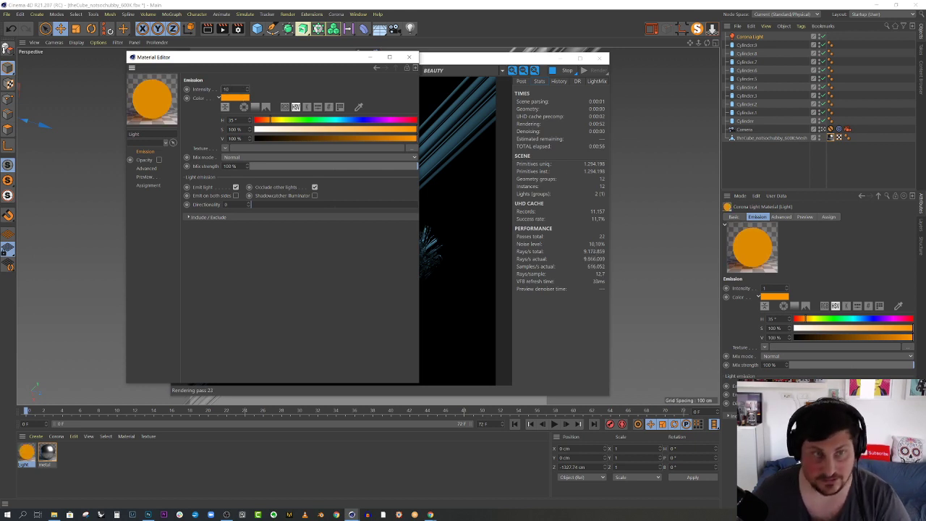
key("Return")
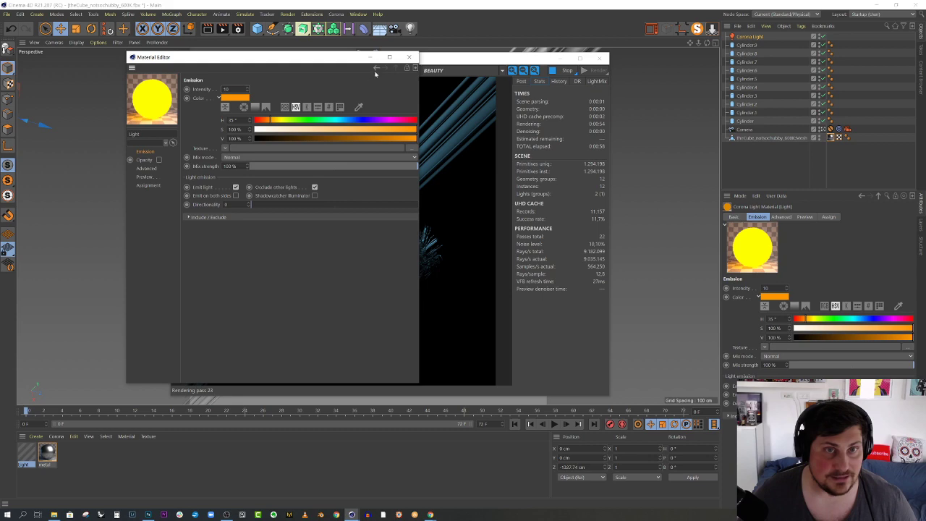
left_click(409, 56)
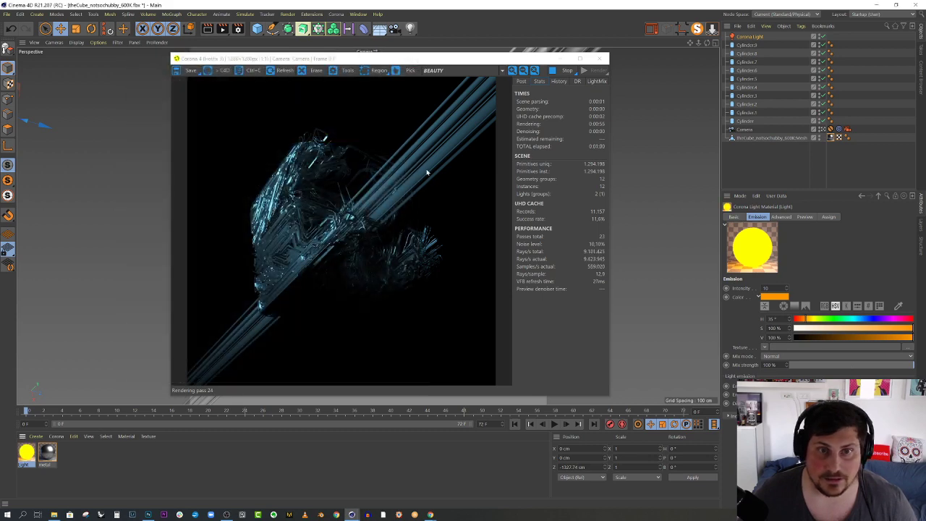
Close the frame buffer and apply the orange Light material to Cylinder.5.
left_click(599, 58)
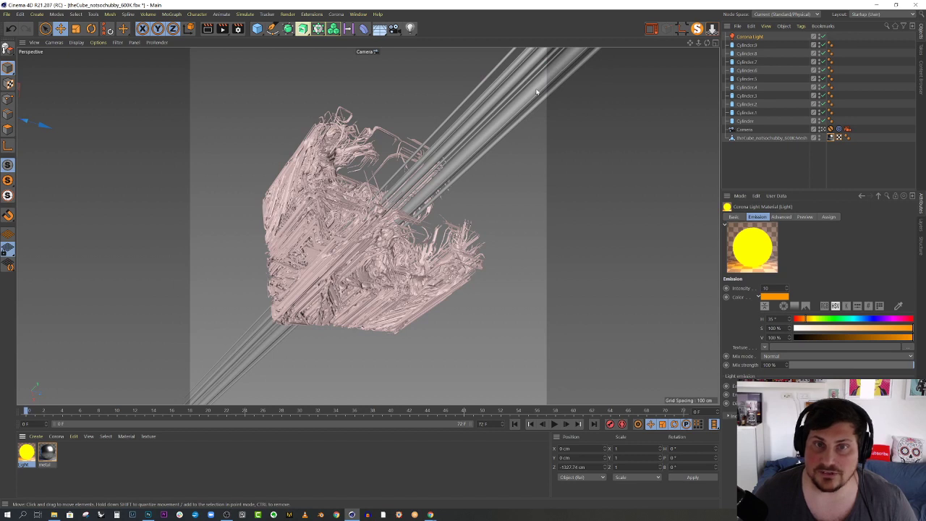
left_click(536, 92)
left_click_drag(26, 452, 518, 110)
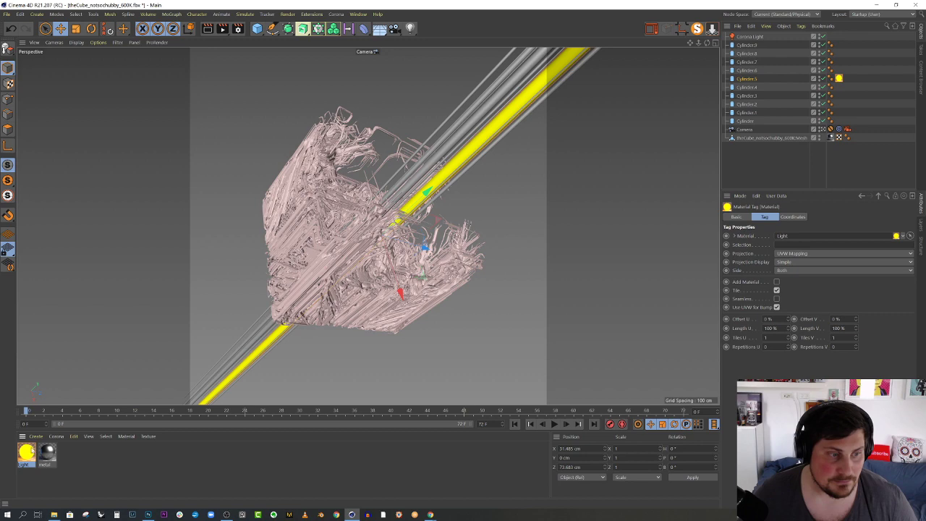
Duplicate the Light material twice and give the first copy hue 28°, intensity 5 and color brightness 93%.
left_click_drag(25, 452, 89, 454, "ctrl")
double_click(68, 452)
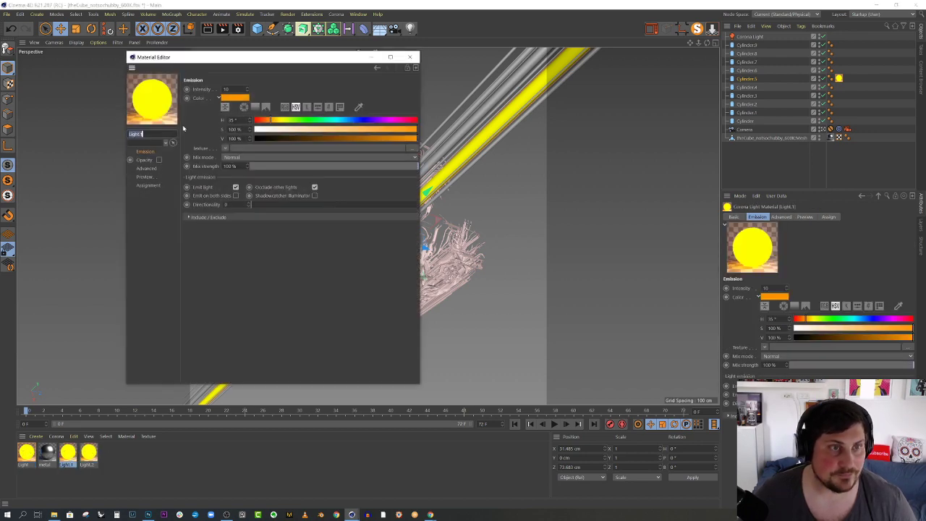
left_click_drag(271, 124, 265, 121)
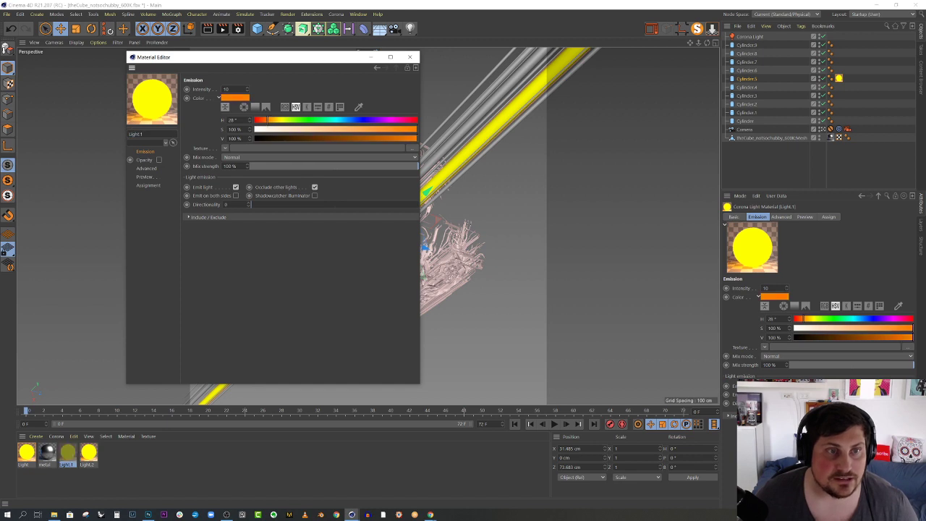
left_click(225, 89)
type("5")
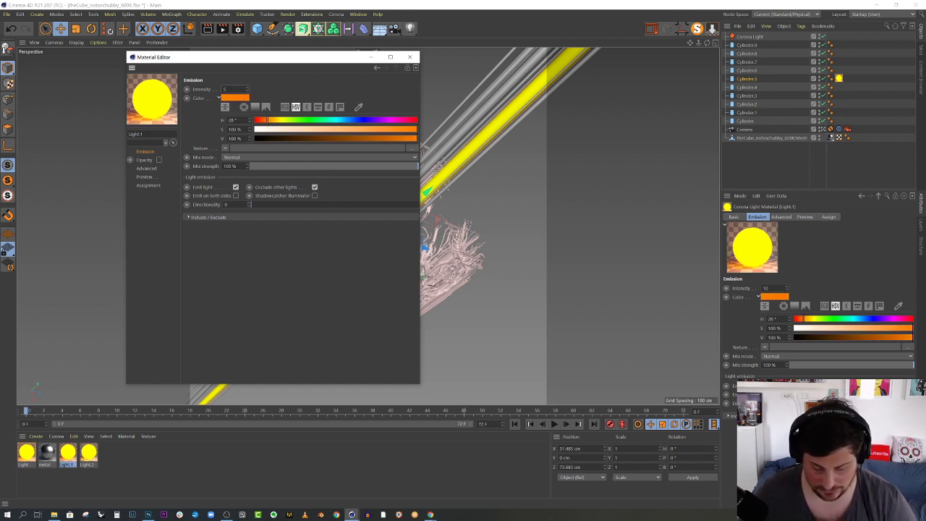
key("Return")
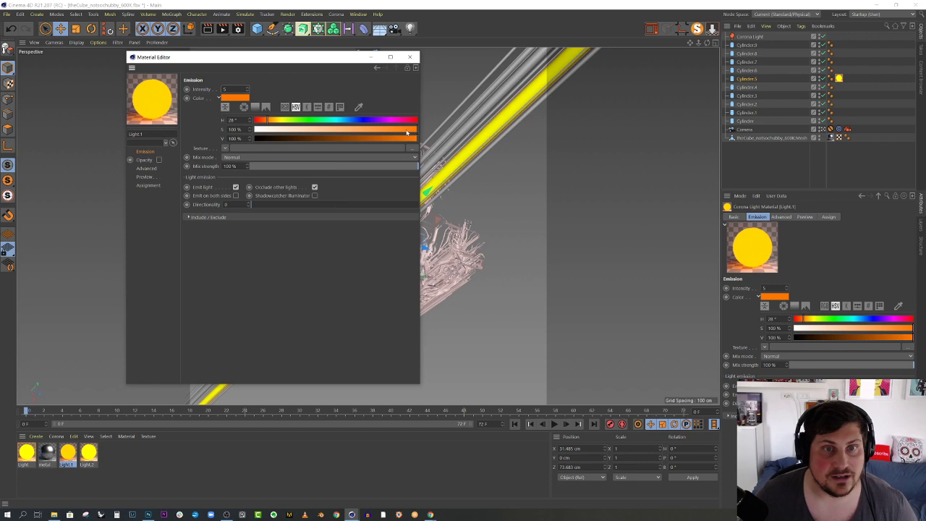
left_click(408, 140)
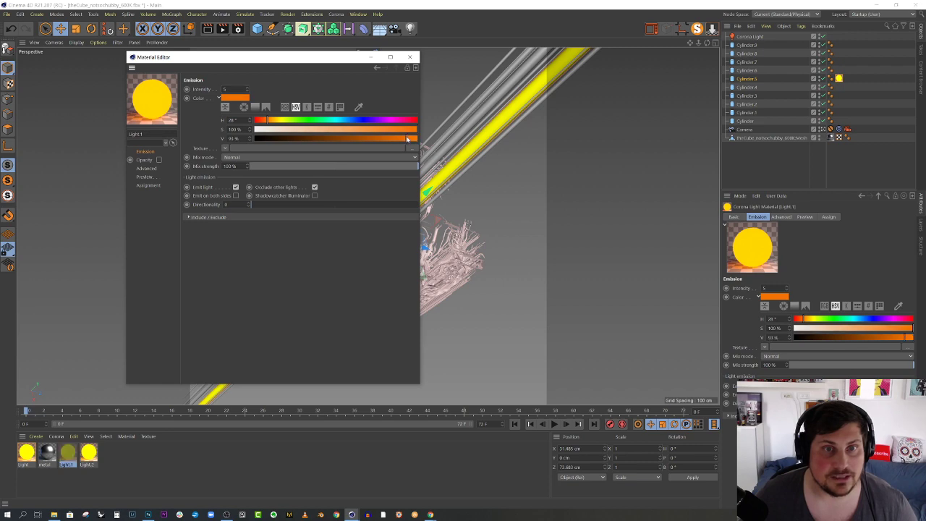
left_click(410, 57)
Give the Light.2 material an emission color of hue 47° and saturation 92% with intensity 6, and close the Material Editor.
double_click(88, 452)
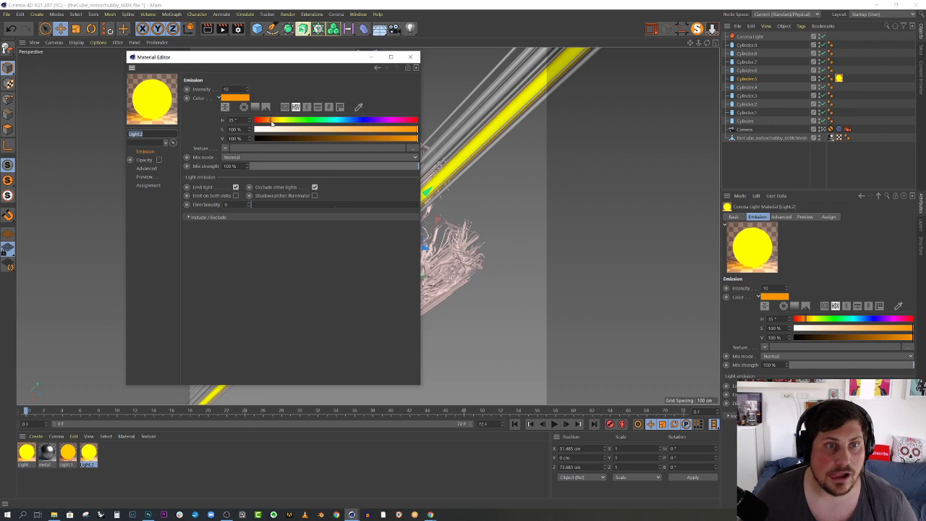
left_click_drag(272, 125, 277, 124)
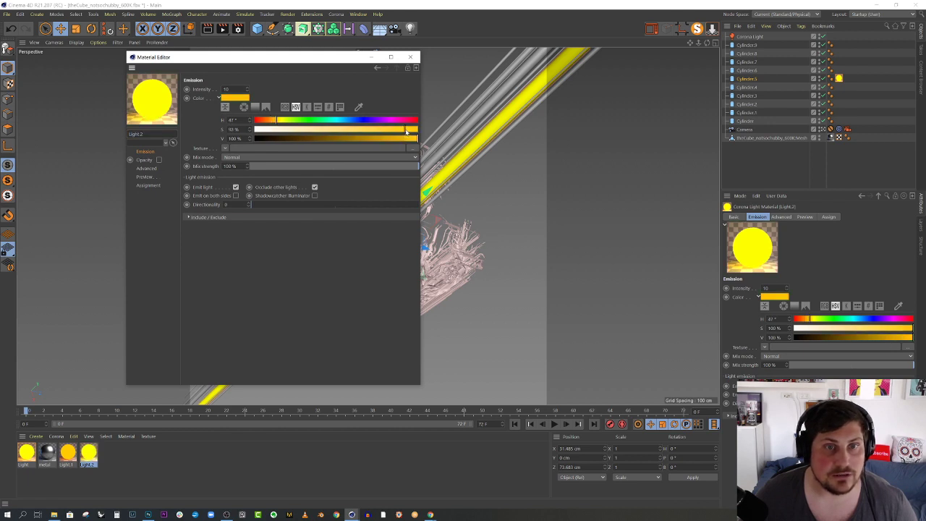
left_click_drag(229, 90, 215, 93)
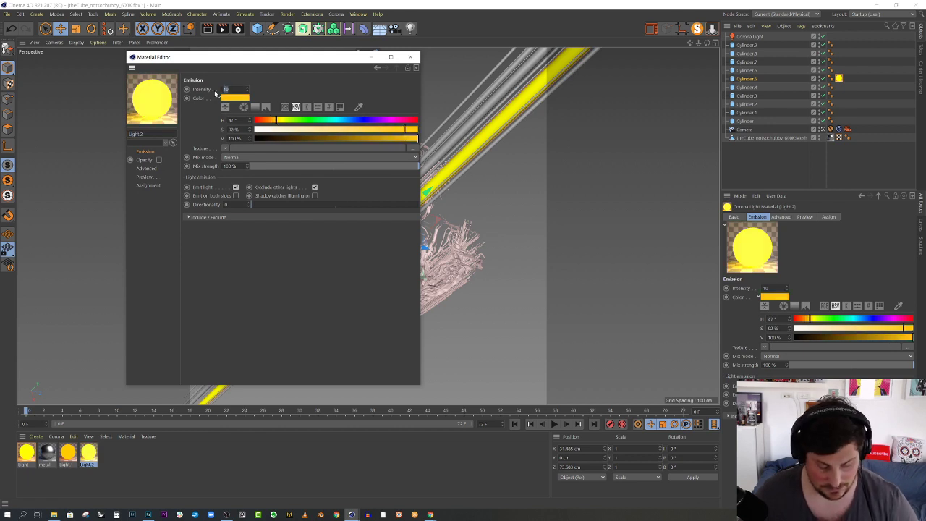
type("6")
key("Return")
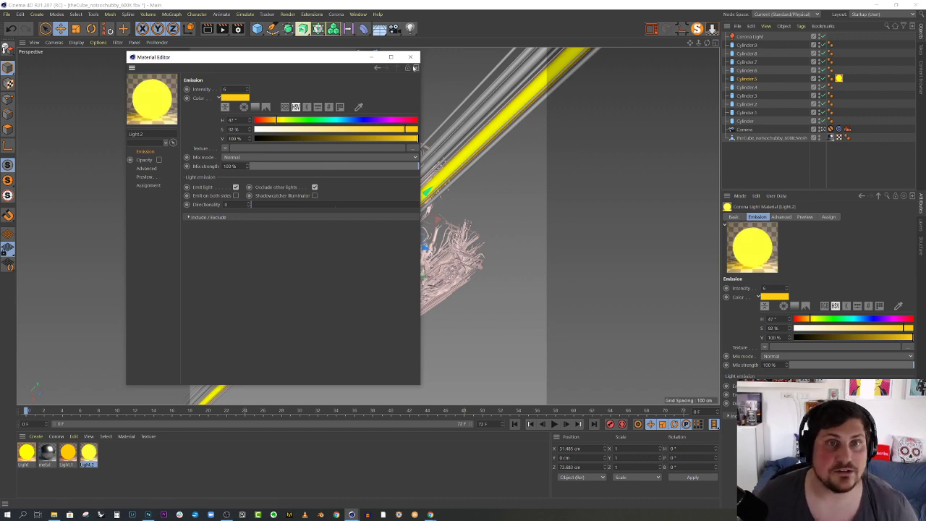
left_click(411, 57)
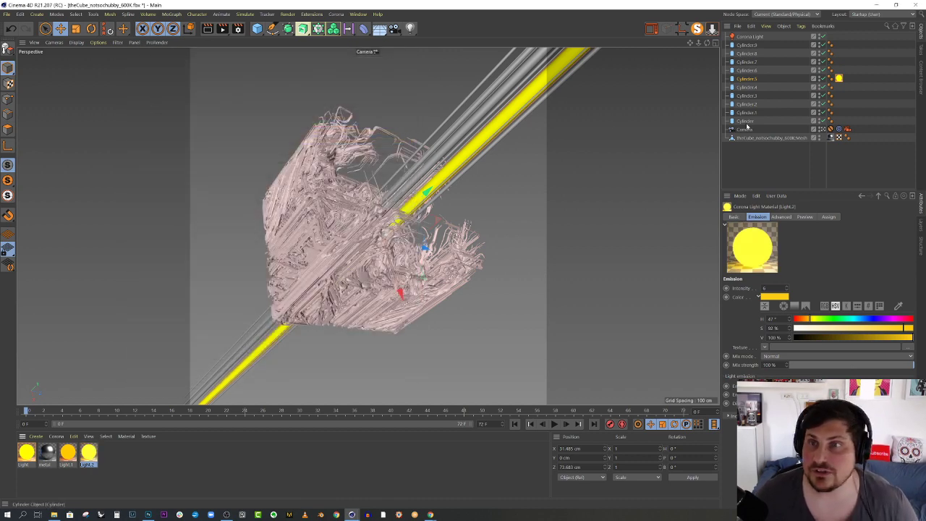
Apply the Light.1 material to all cylinders except Cylinder.5, and use Light.2 on several of them to vary the glow.
left_click(746, 122)
left_click(748, 45, "shift")
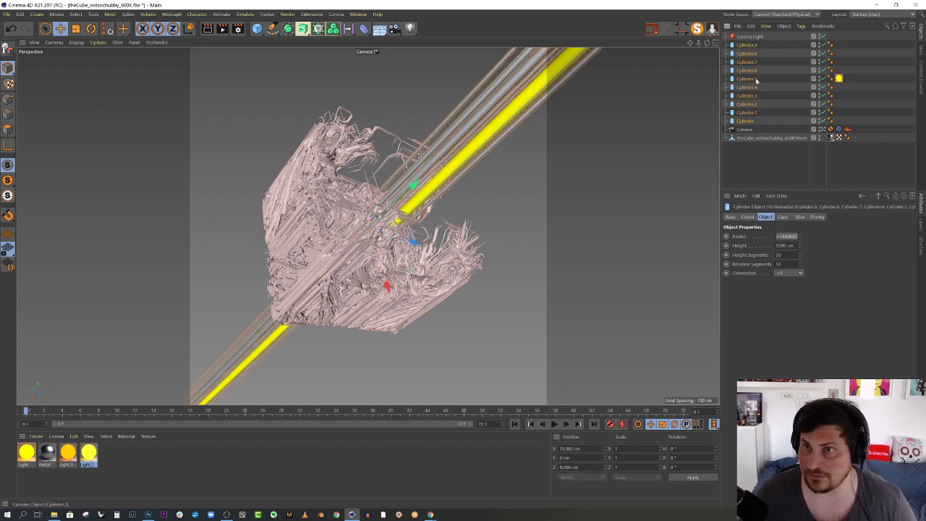
left_click(752, 78, "ctrl")
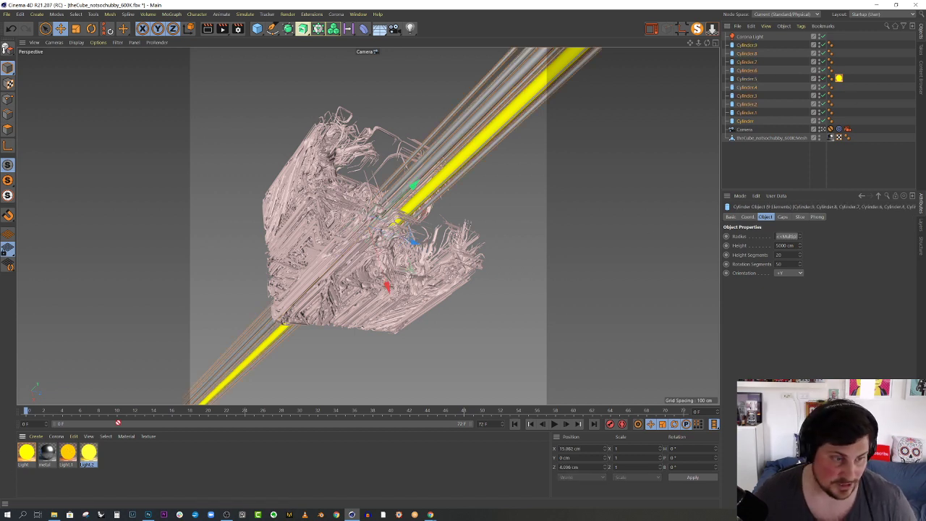
left_click_drag(118, 423, 469, 133)
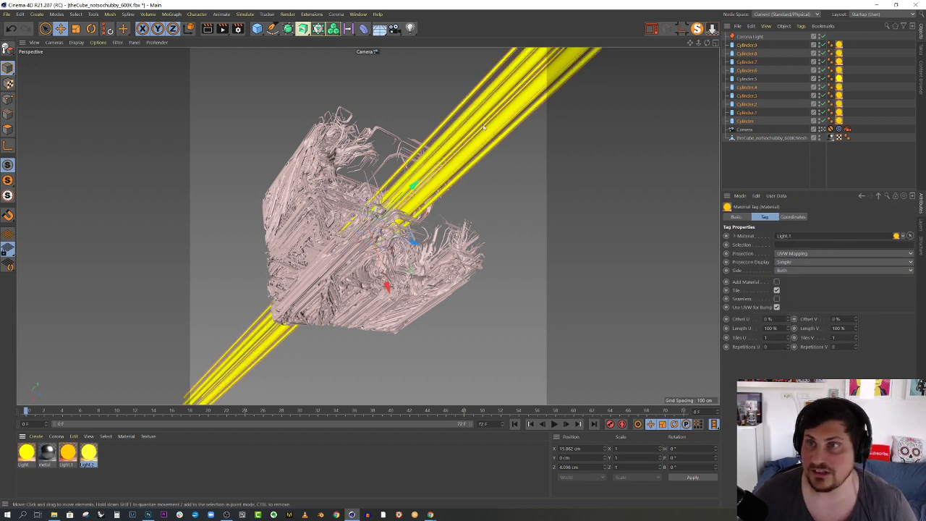
left_click(88, 453)
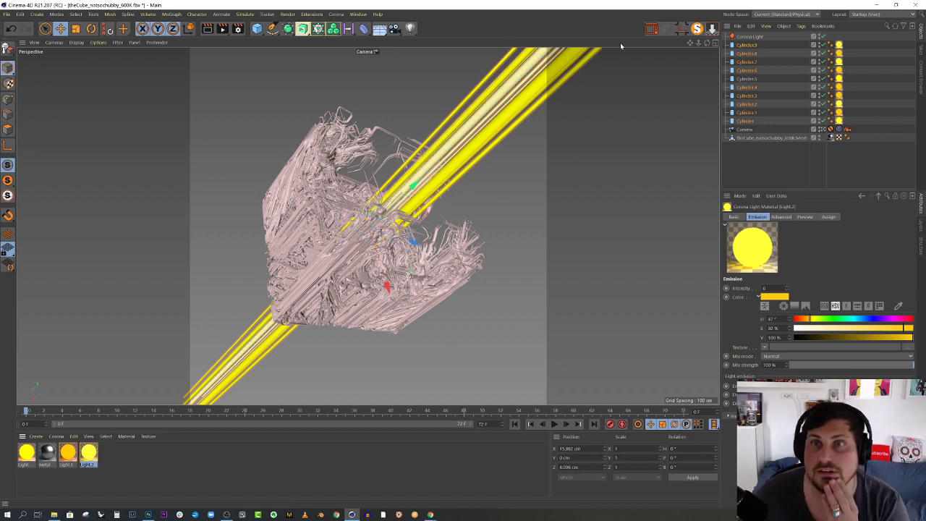
Render in the Corona frame buffer, enable Bloom and Glare with bloom intensity 2 and glare intensity 2, and close the frame buffer.
left_click(652, 28)
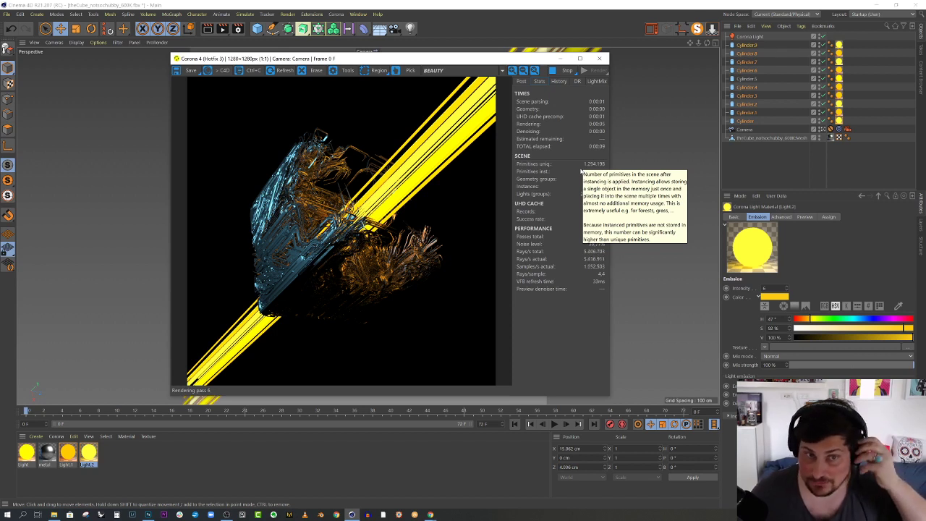
left_click(521, 81)
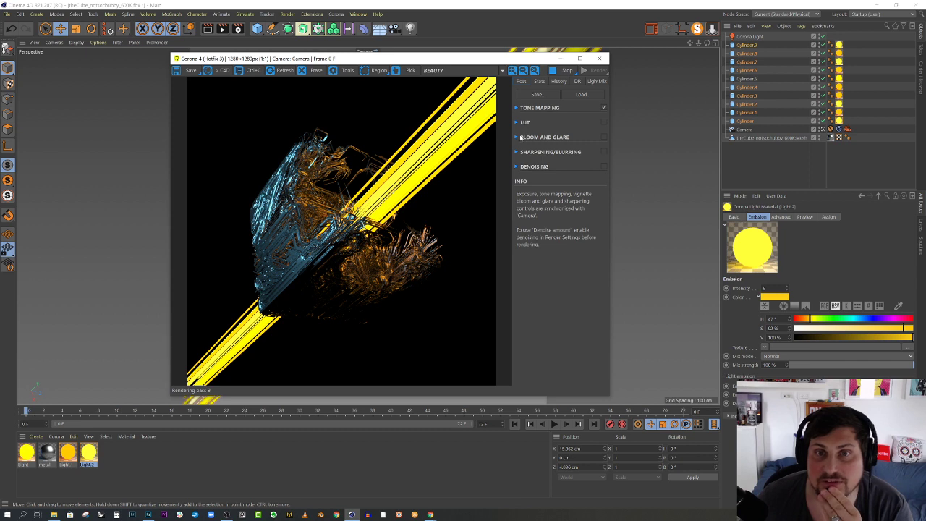
left_click(604, 138)
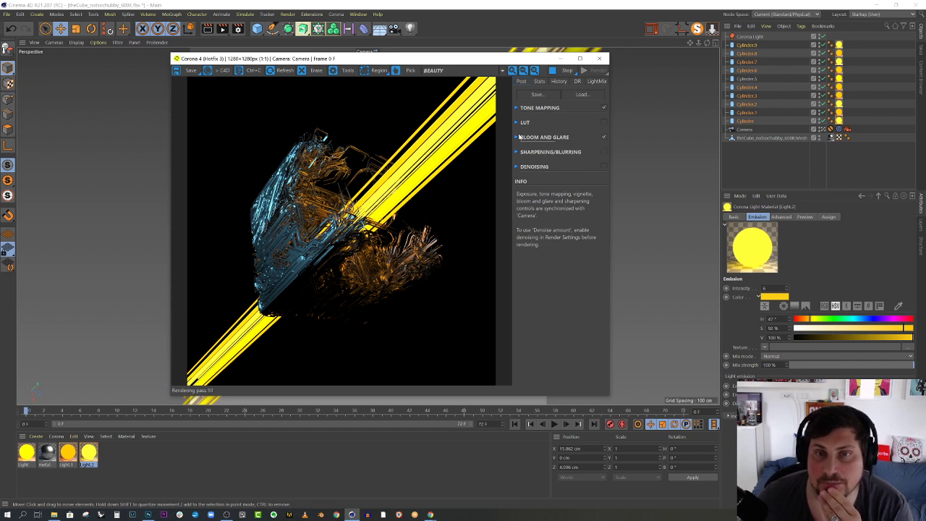
left_click(517, 137)
double_click(581, 152)
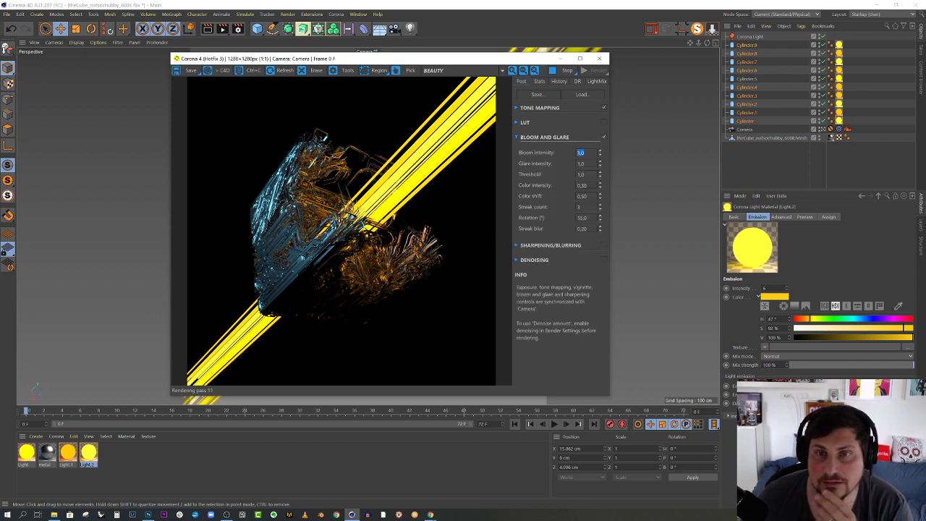
type("2")
key("Tab")
type("2")
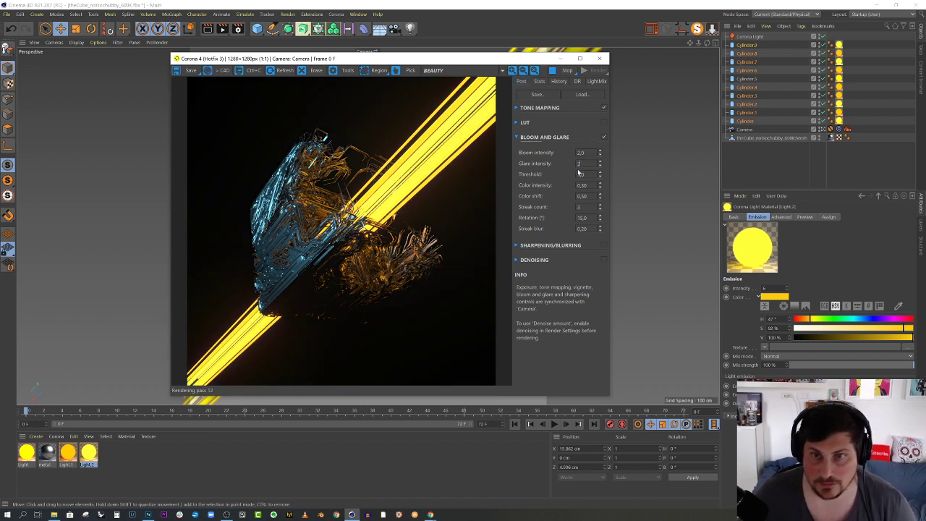
key("Return")
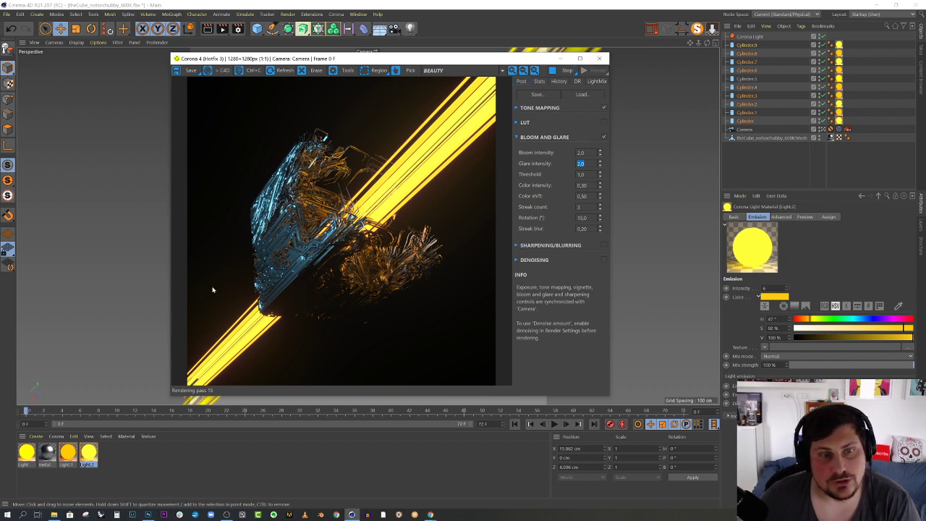
left_click(599, 59)
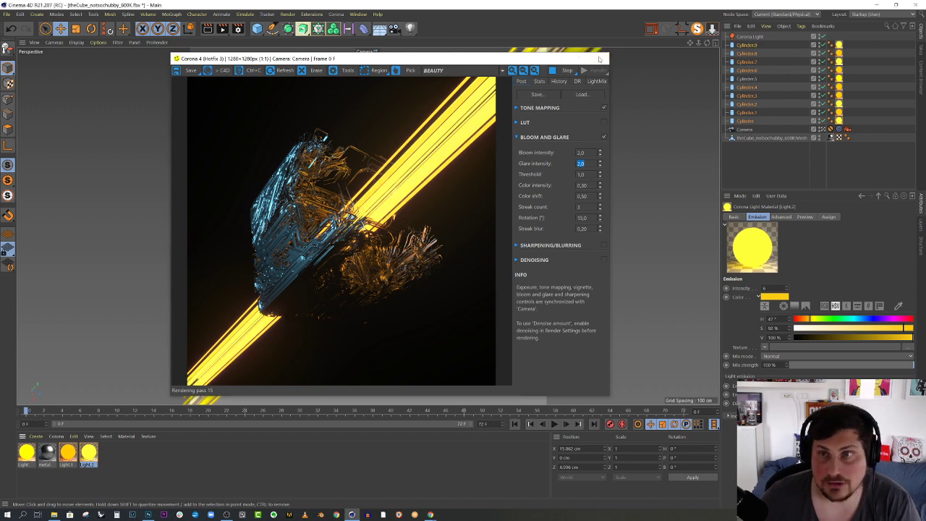
Set the height of all ten cylinders to 6000 cm.
left_click_drag(769, 43, 735, 124)
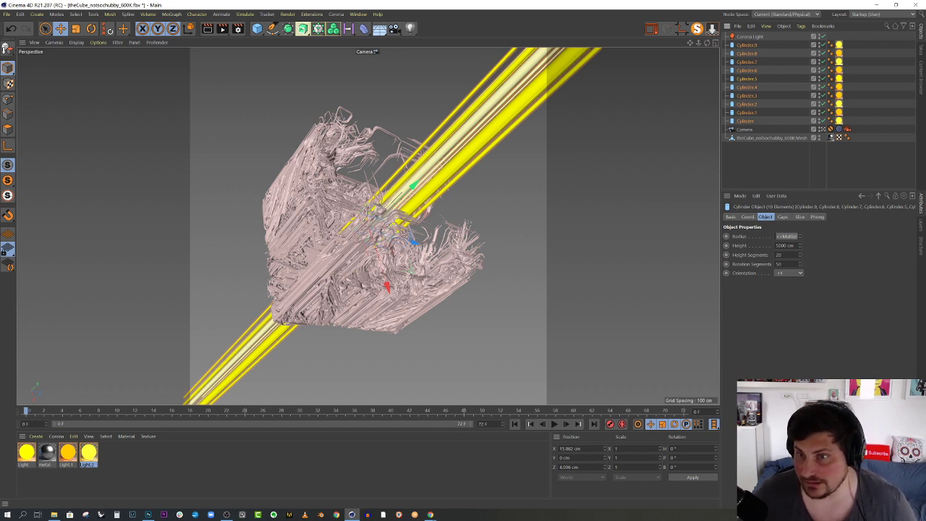
left_click_drag(780, 246, 772, 249)
type("6")
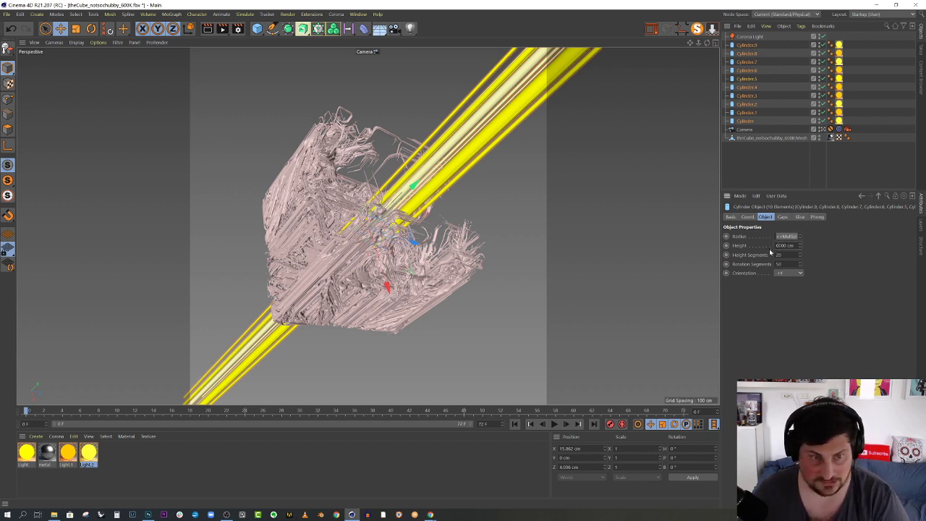
Set the radius of the original Cylinder at the middle of the bundle to 10 cm.
left_click(452, 146)
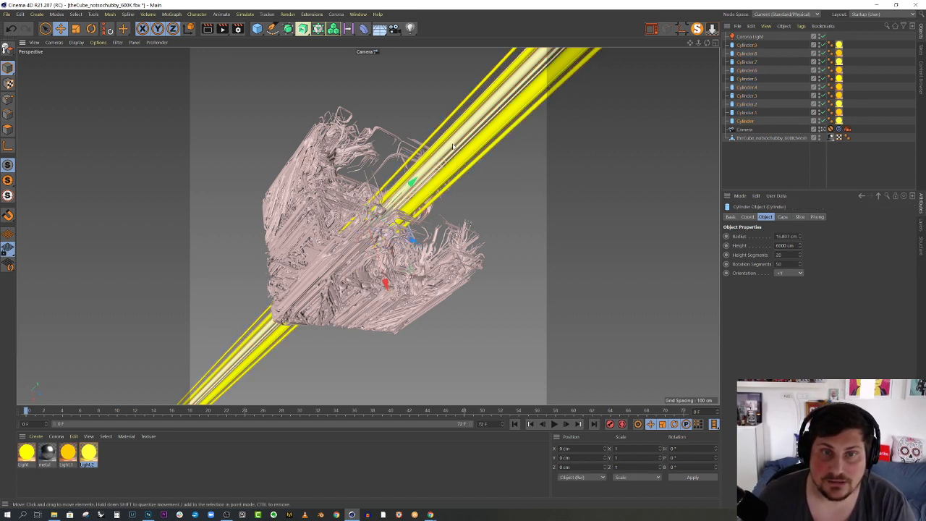
double_click(786, 236)
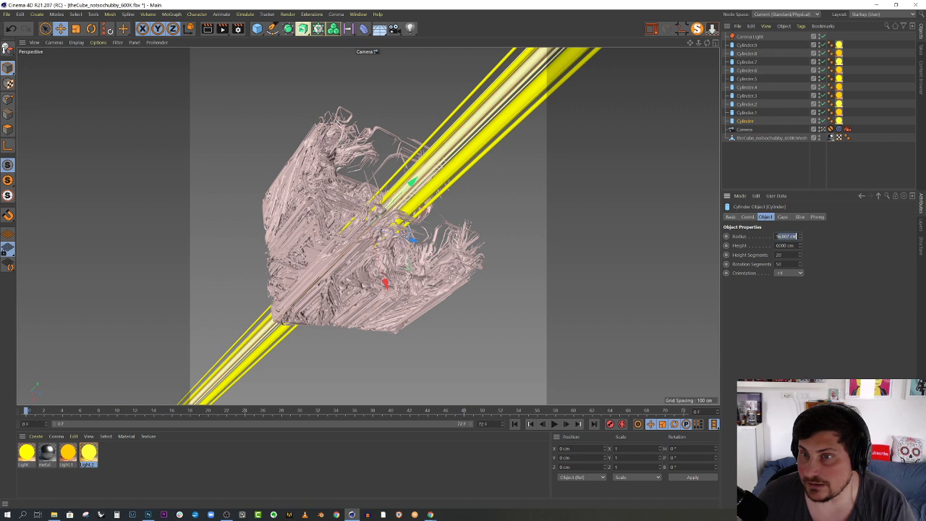
type("10")
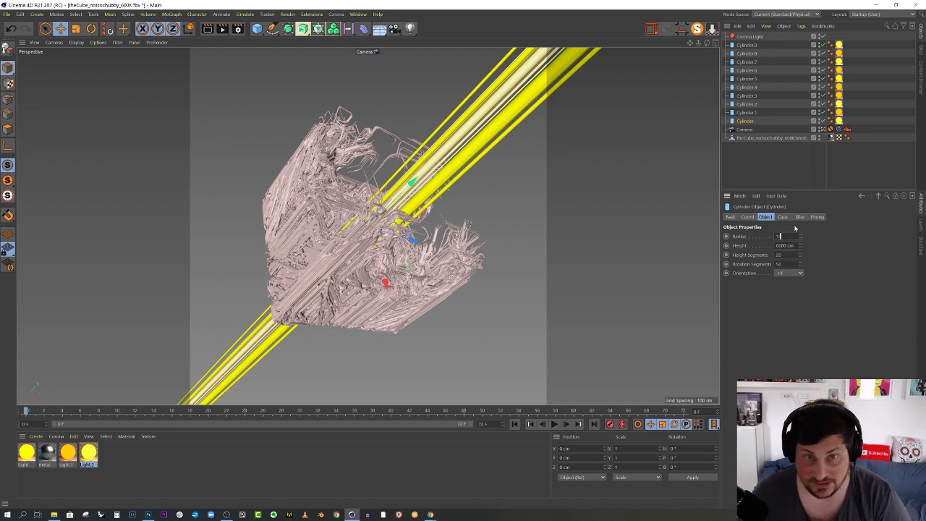
key("Return")
Move Cylinder.5 to about X 29.26, Z 28.09 cm, set its radius to 20 cm, and briefly check the frame buffer.
left_click(464, 162)
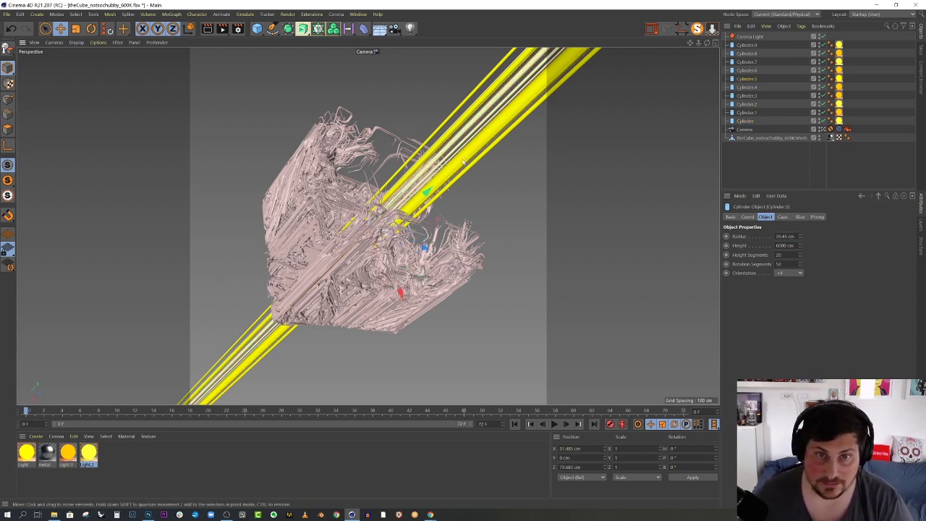
left_click_drag(400, 290, 399, 293)
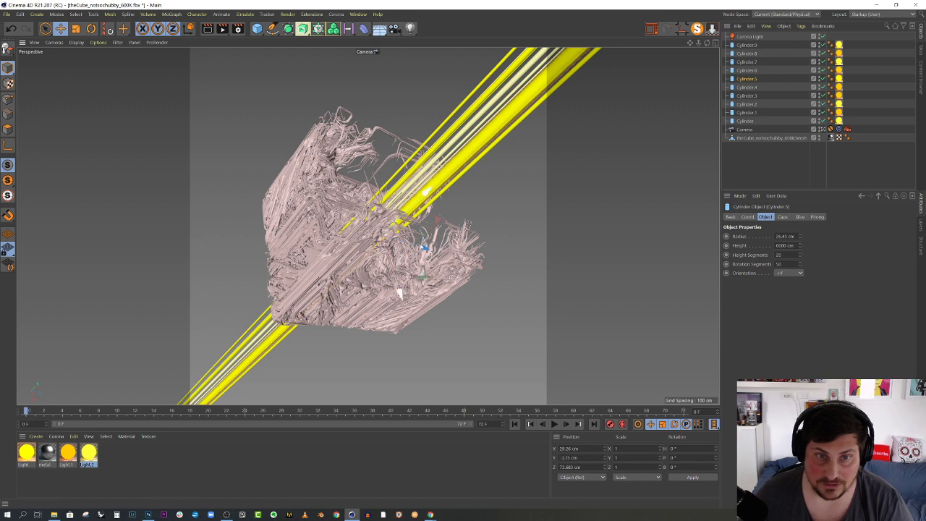
left_click_drag(426, 253, 419, 249)
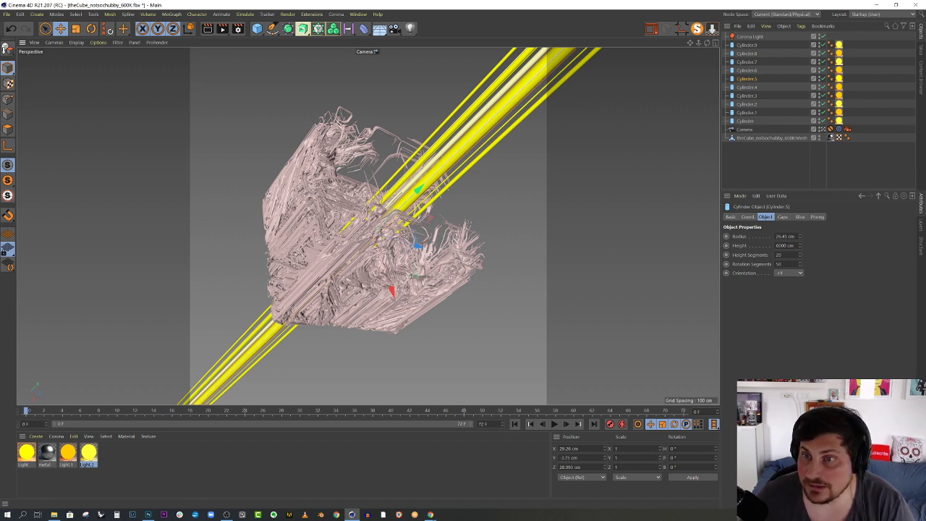
double_click(785, 236)
type("20")
key("Return")
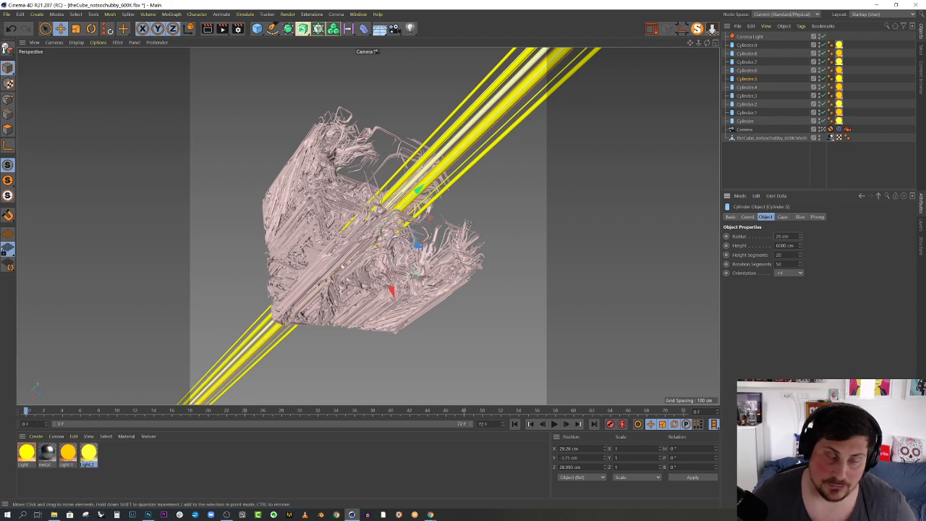
left_click(651, 29)
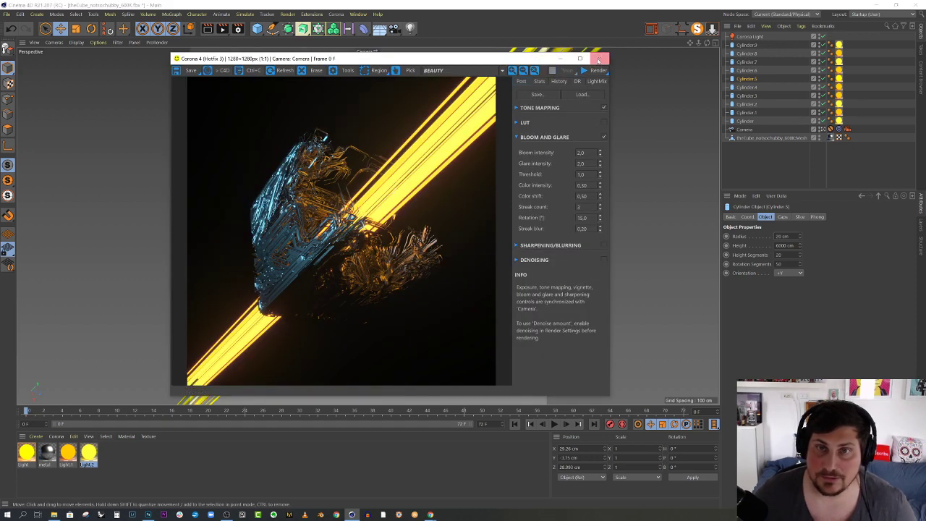
left_click(599, 58)
Load a Fresnel shader as the emission texture of Light, Light.1 and Light.2 together, and open the shader's properties.
double_click(89, 452)
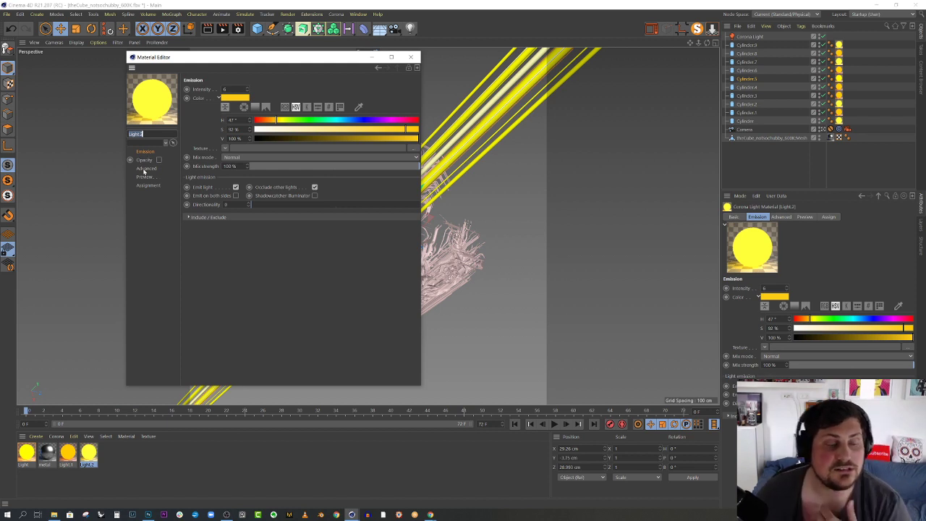
left_click(26, 452)
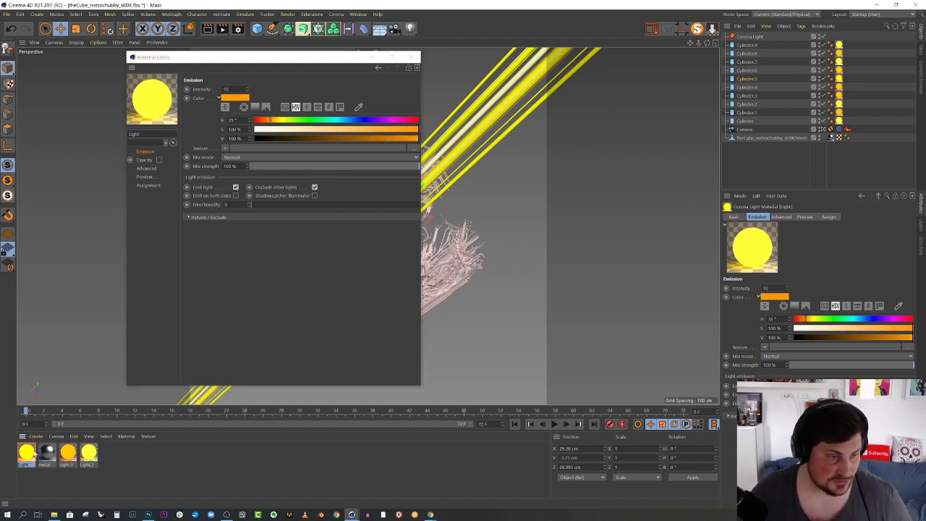
left_click(87, 454, "shift")
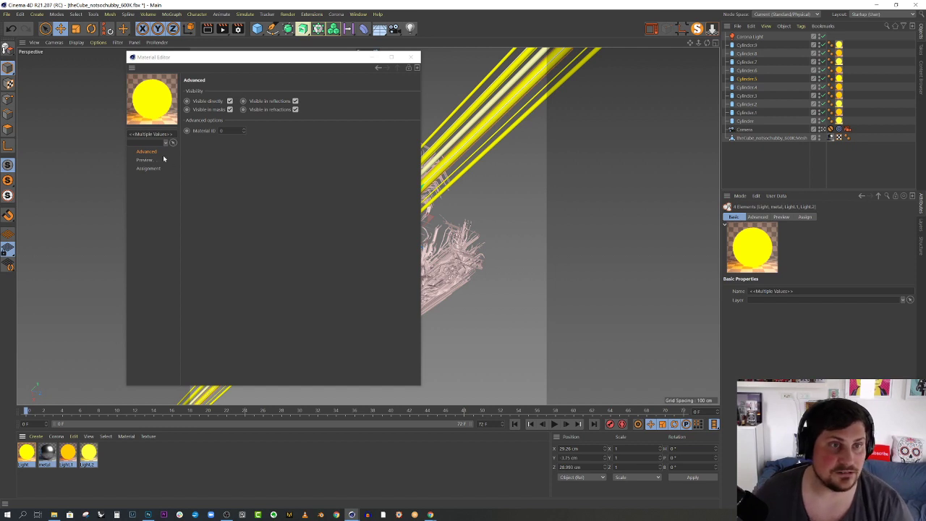
left_click(88, 452)
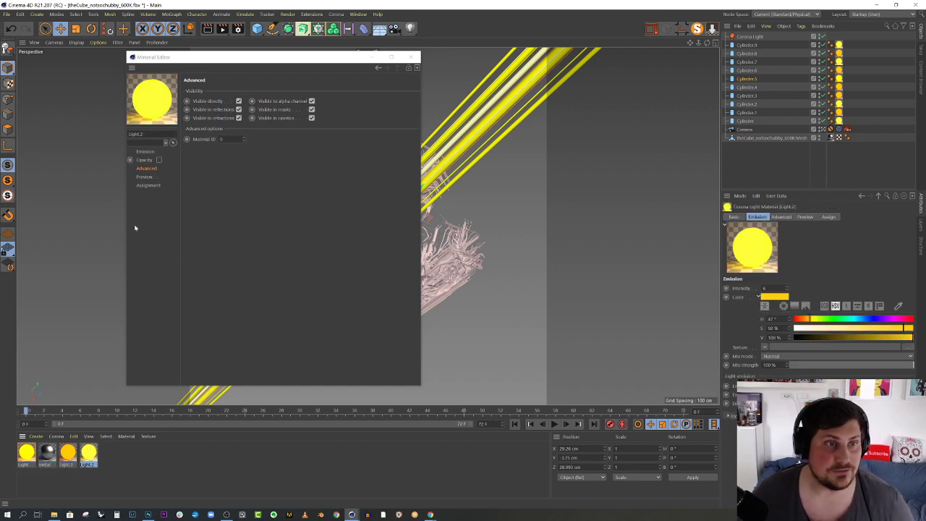
left_click(145, 151)
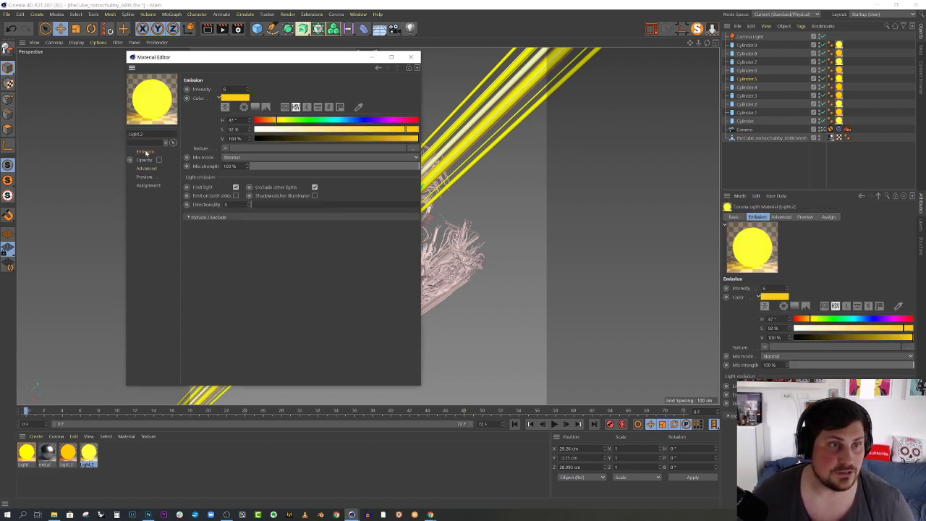
left_click(87, 451)
left_click(68, 453, "ctrl")
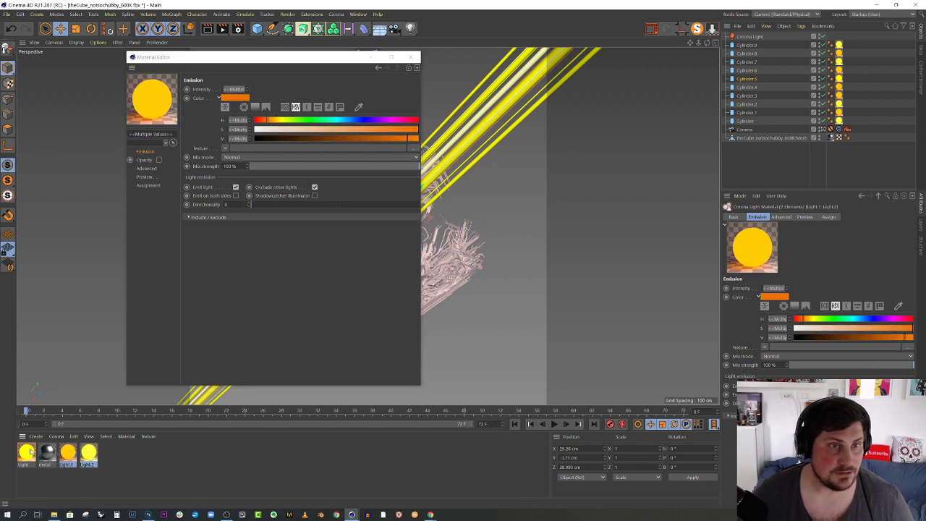
left_click(29, 452, "ctrl")
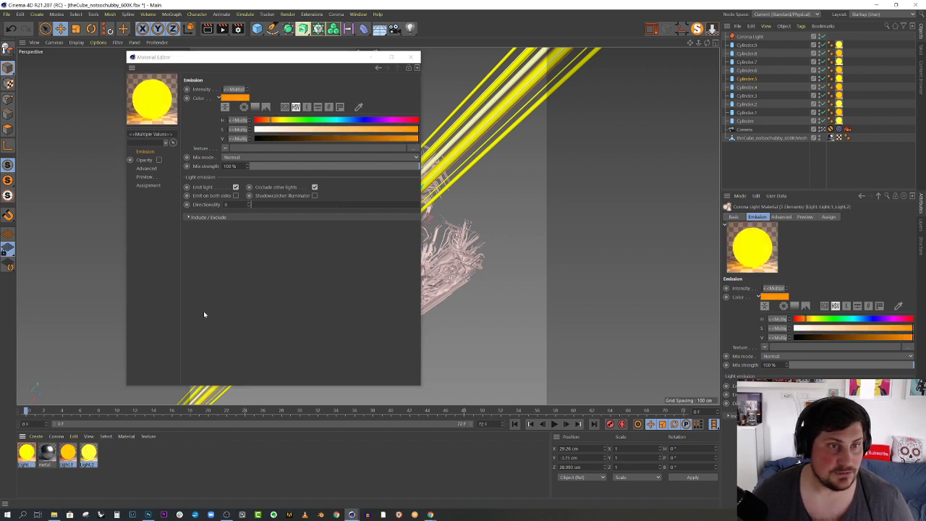
left_click(226, 149)
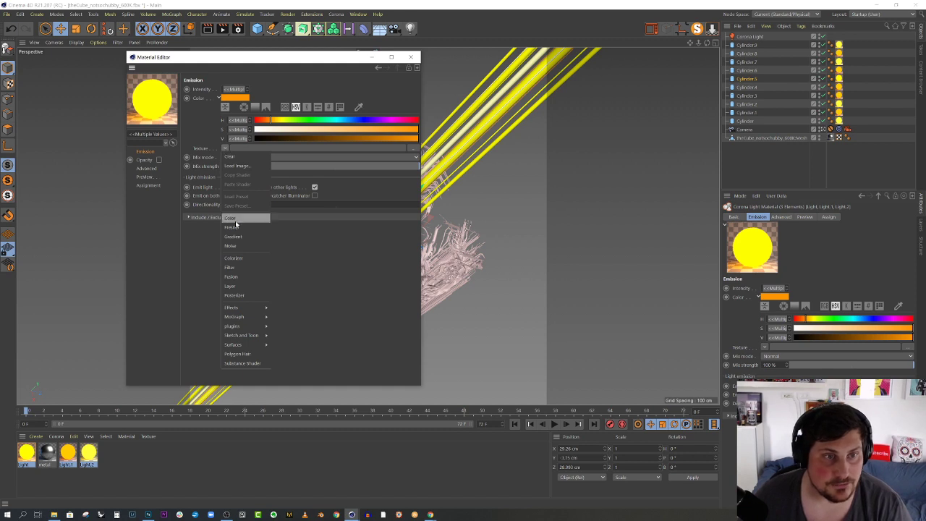
left_click(246, 227)
left_click(230, 165)
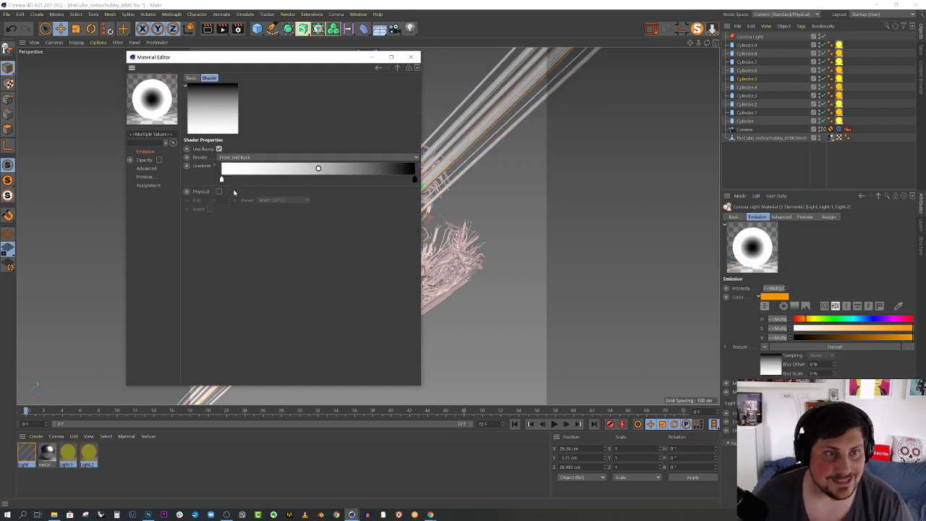
Invert the Fresnel gradient of the three light materials and set their emission texture's mix mode to Multiply.
right_click(223, 180)
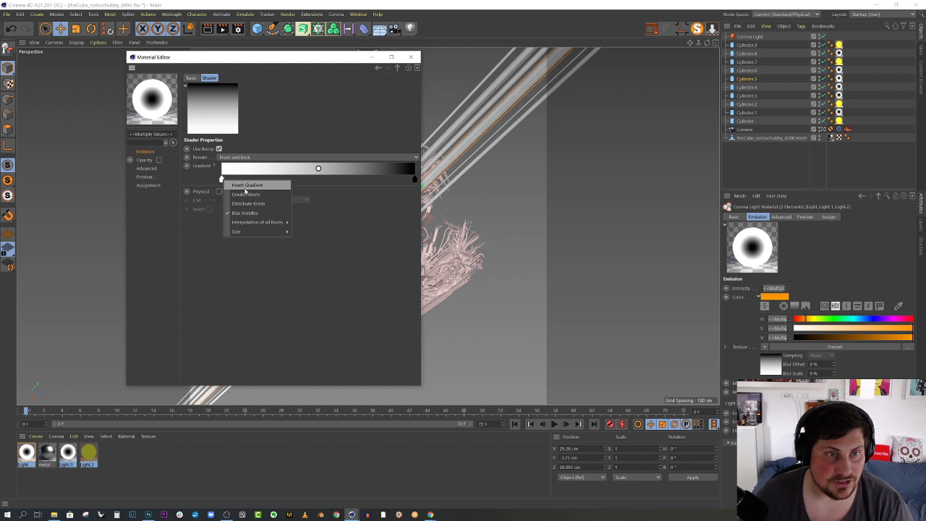
left_click(244, 186)
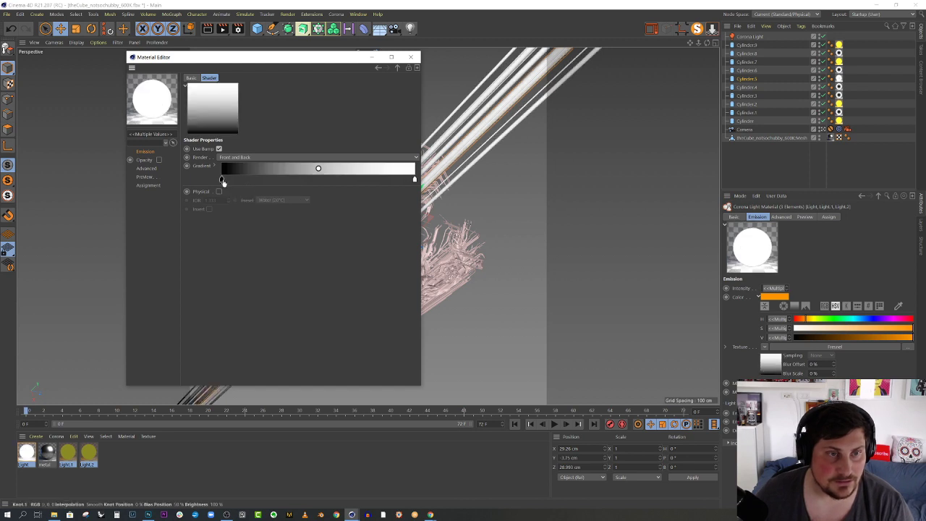
left_click(397, 67)
left_click(290, 185)
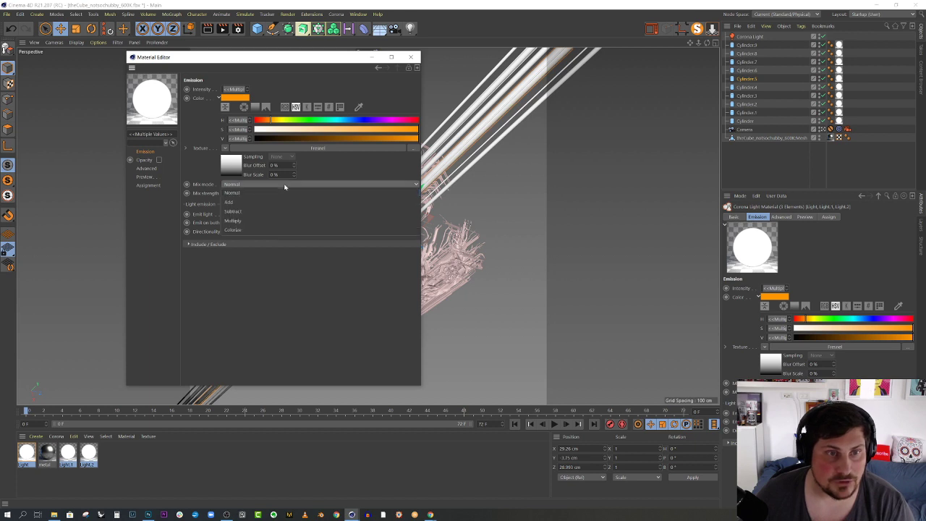
left_click(259, 216)
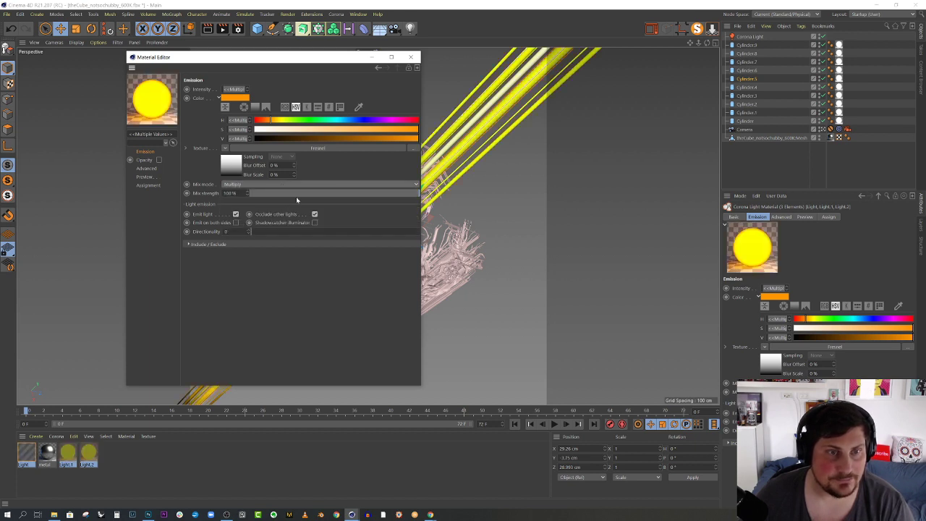
left_click(411, 57)
Render the scene in the Corona frame buffer to check the cylinders' glow, and close the frame buffer.
left_click(651, 28)
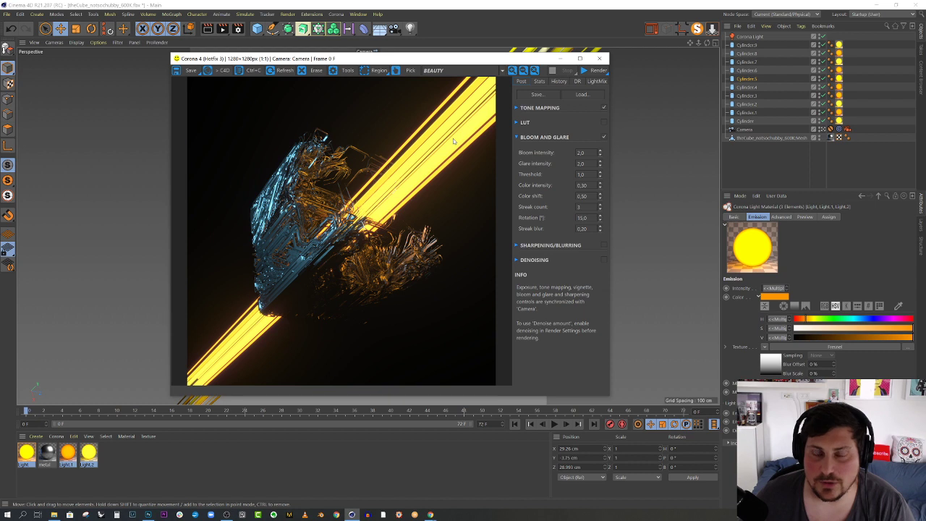
left_click(598, 70)
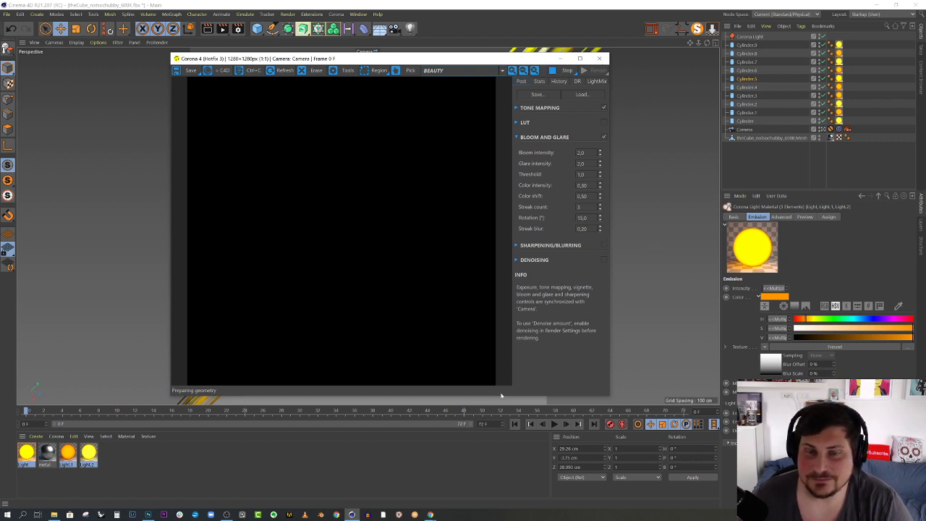
right_click(352, 515)
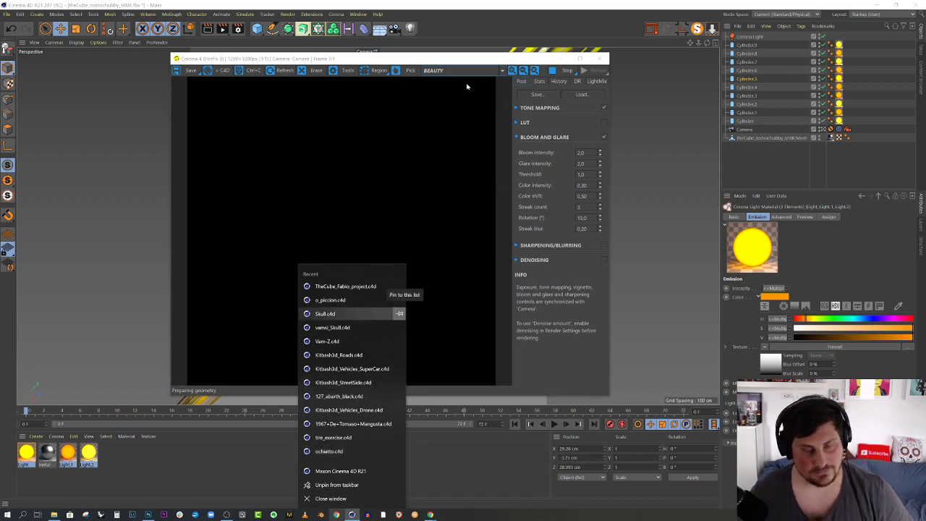
left_click(605, 58)
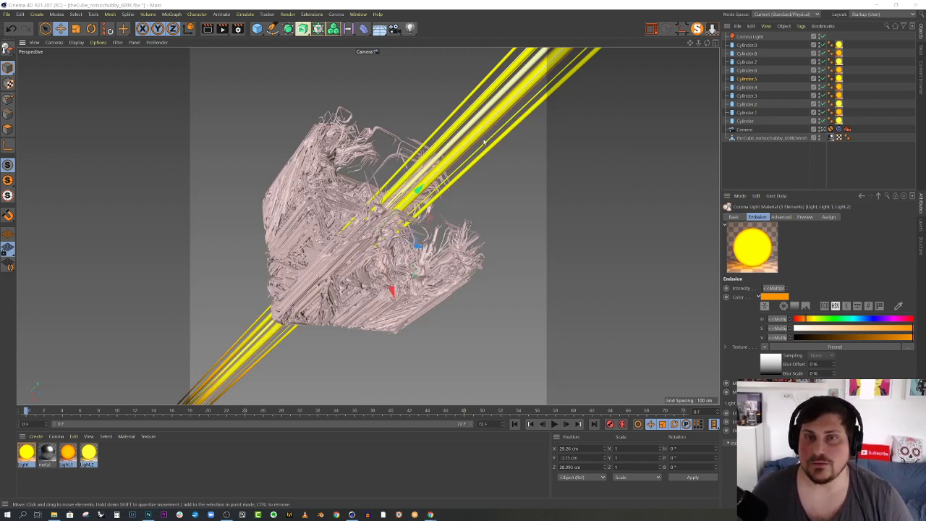
Create a new standard Corona material and enable its Self Illumination channel.
left_click(56, 437)
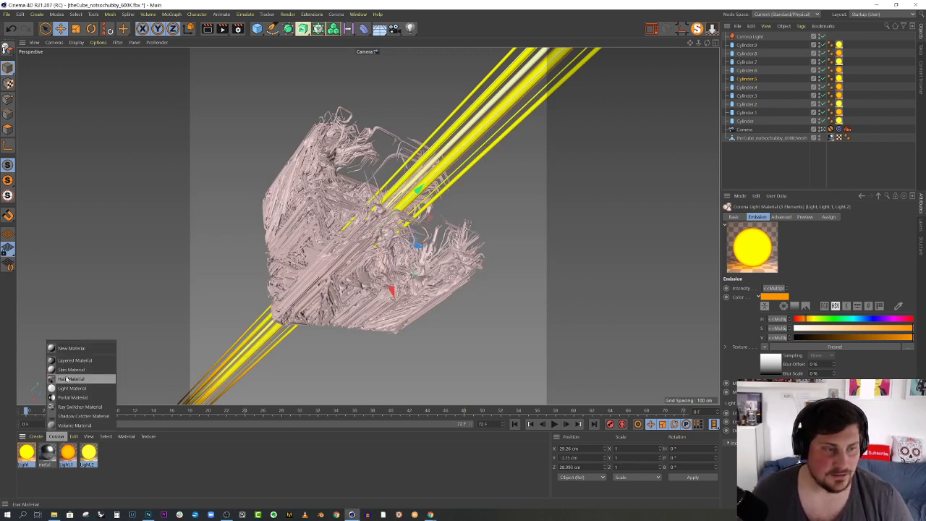
left_click(72, 349)
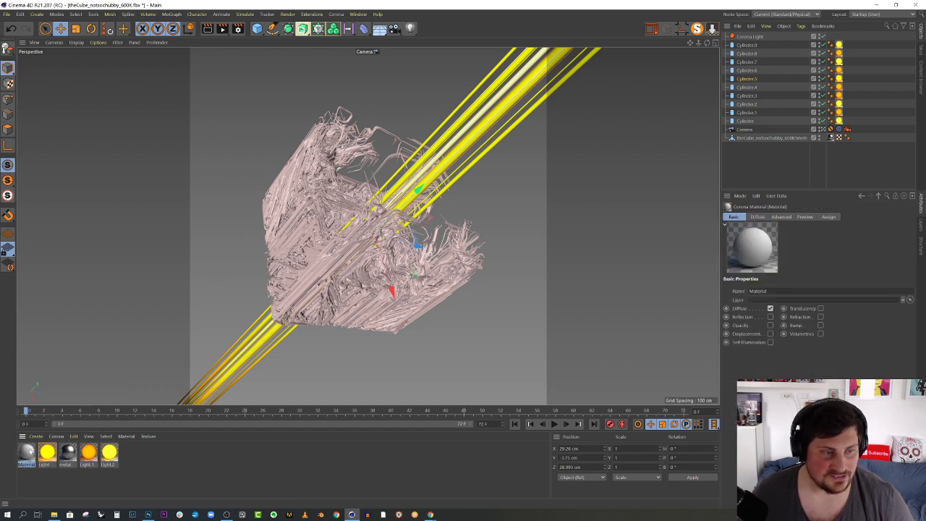
double_click(30, 451)
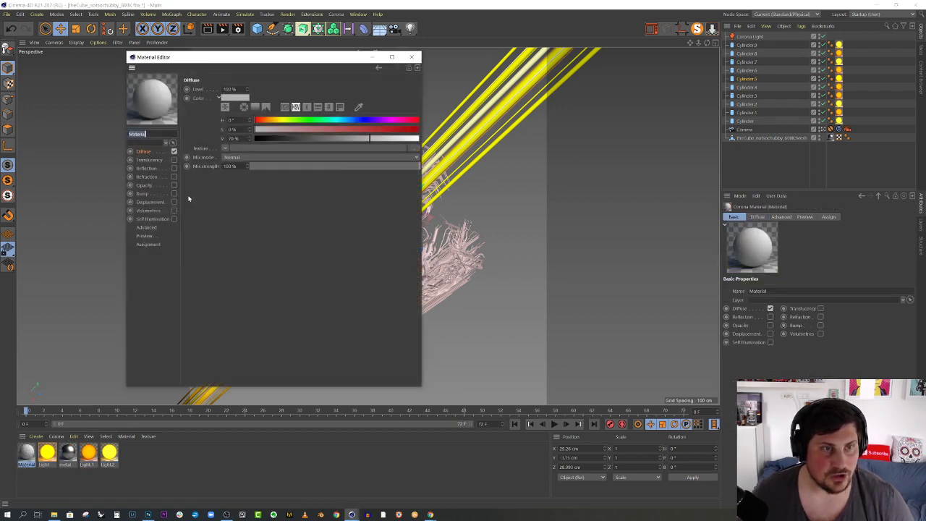
left_click(156, 220)
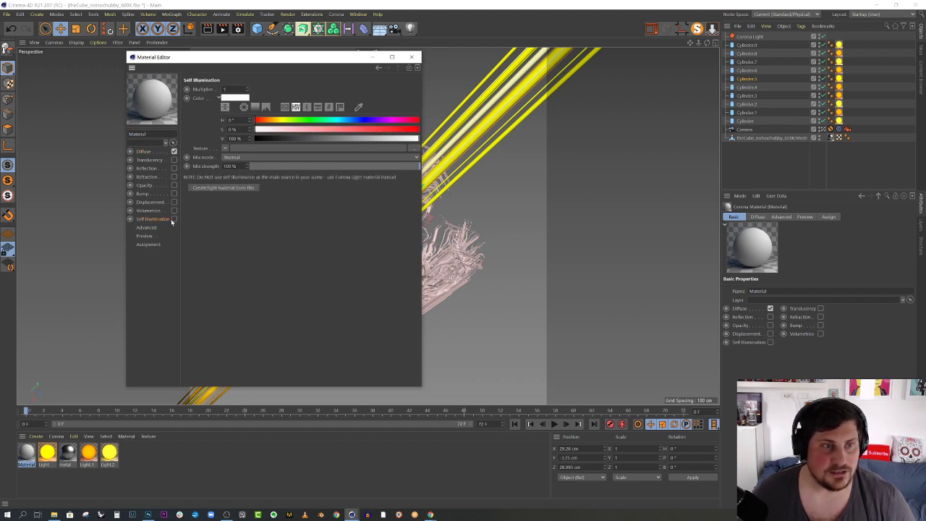
left_click(173, 218)
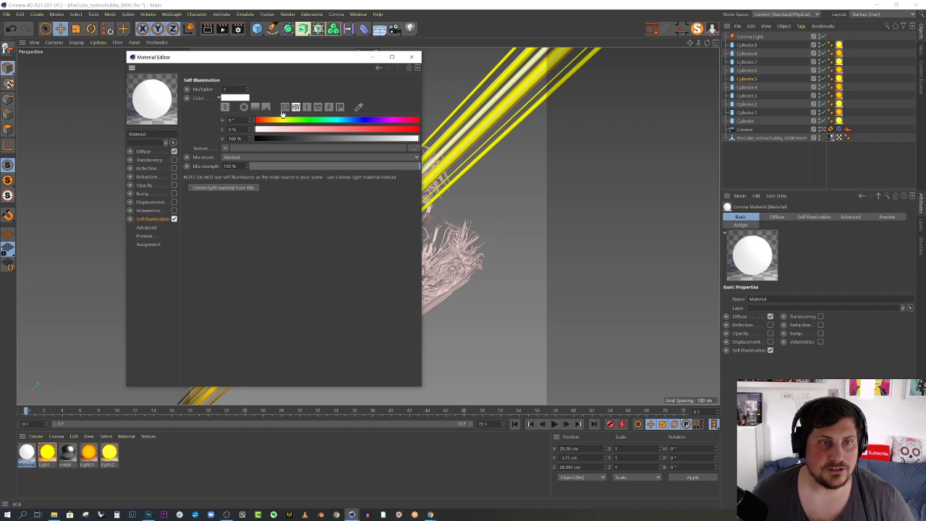
Copy the emission color of Light into both the diffuse and self-illumination colors of the new material.
left_click(46, 452)
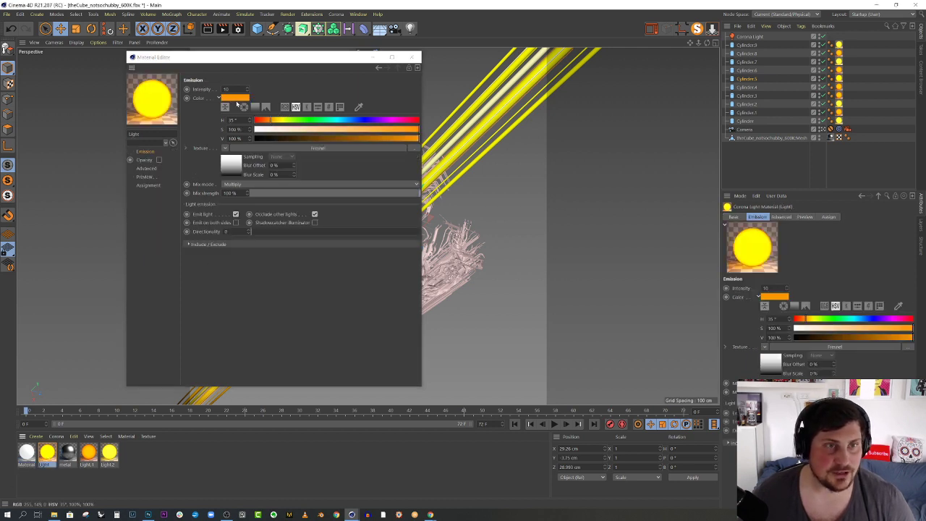
left_click(230, 98)
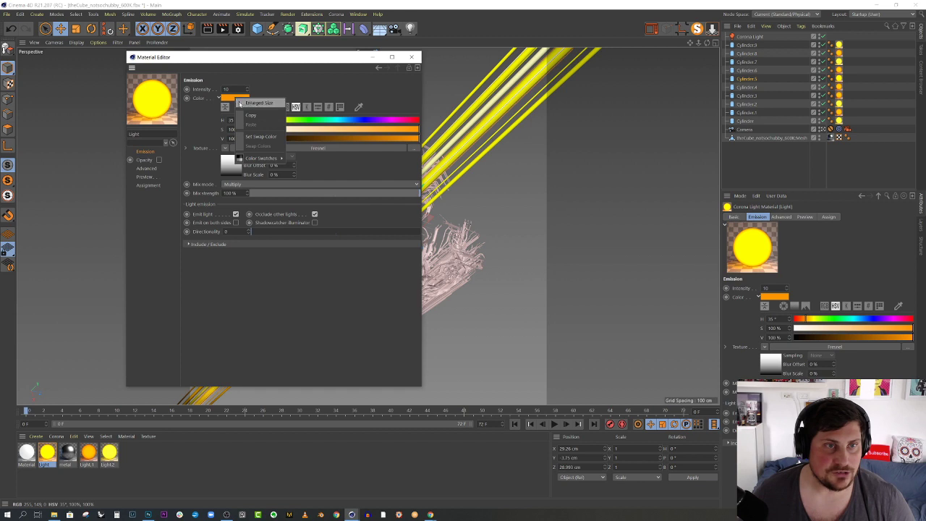
left_click(26, 452)
left_click(231, 98)
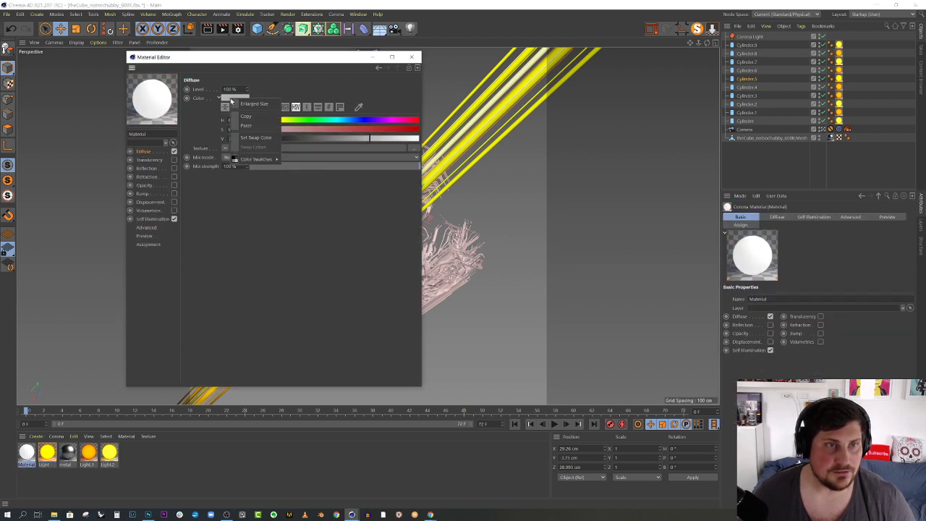
left_click(248, 127)
left_click(154, 219)
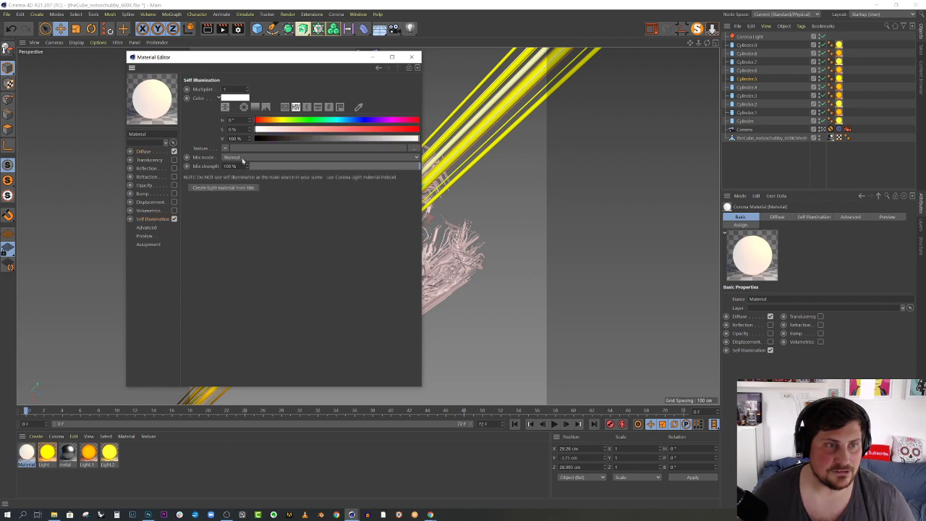
left_click(233, 98)
left_click(246, 127)
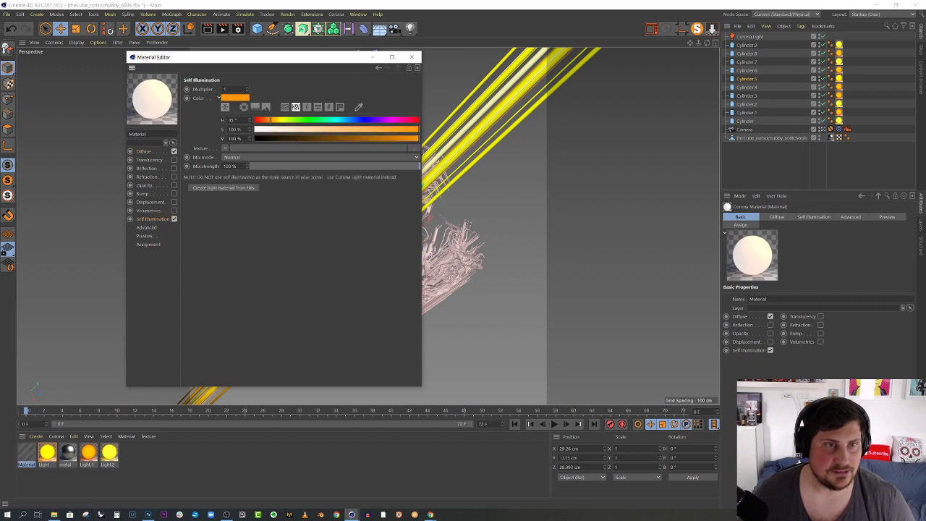
Set the new material's self-illumination multiplier to 10 and duplicate the material twice.
type("10")
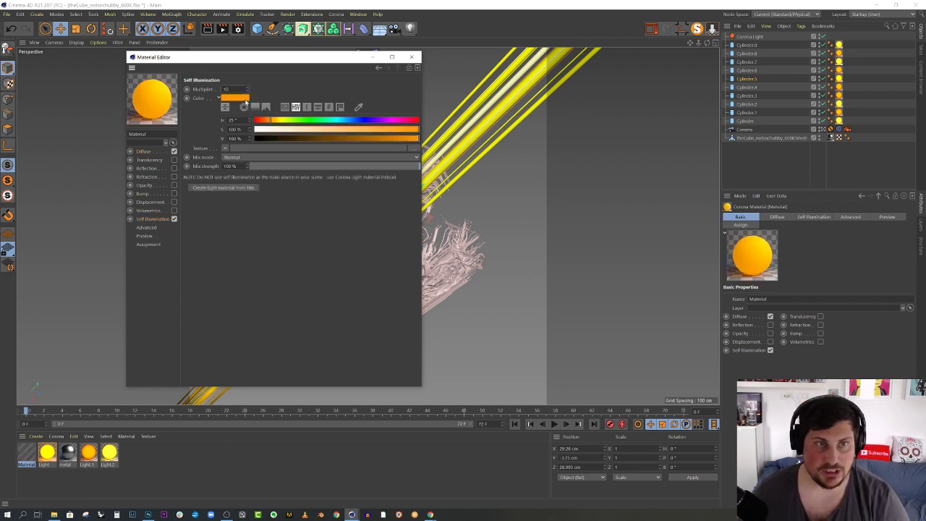
key("Return")
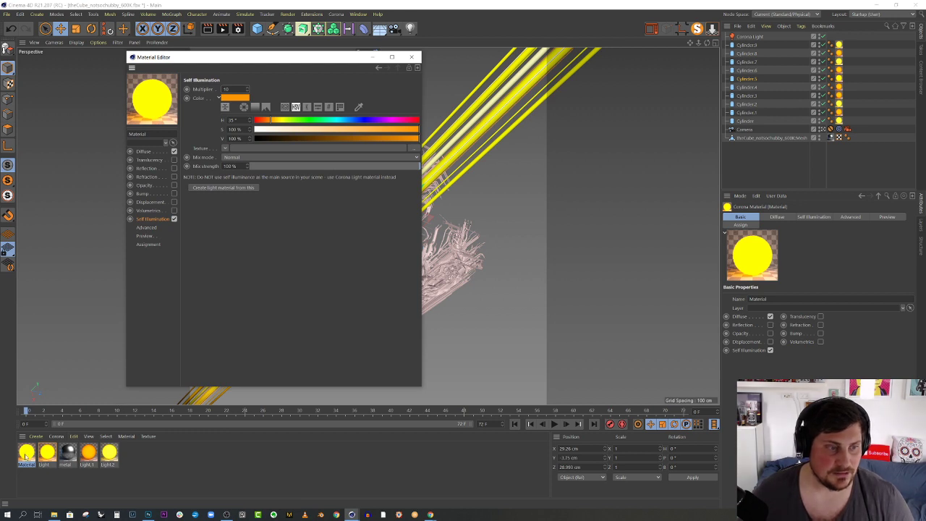
left_click(32, 456)
left_click_drag(32, 456, 181, 469)
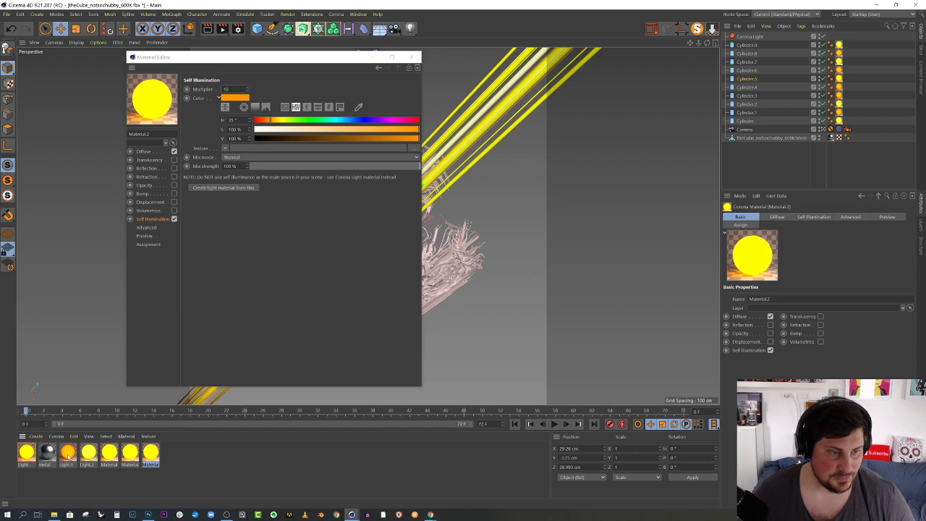
Copy the emission color of Light.1 into the diffuse and self-illumination colors of Material.1.
left_click(68, 454)
right_click(232, 99)
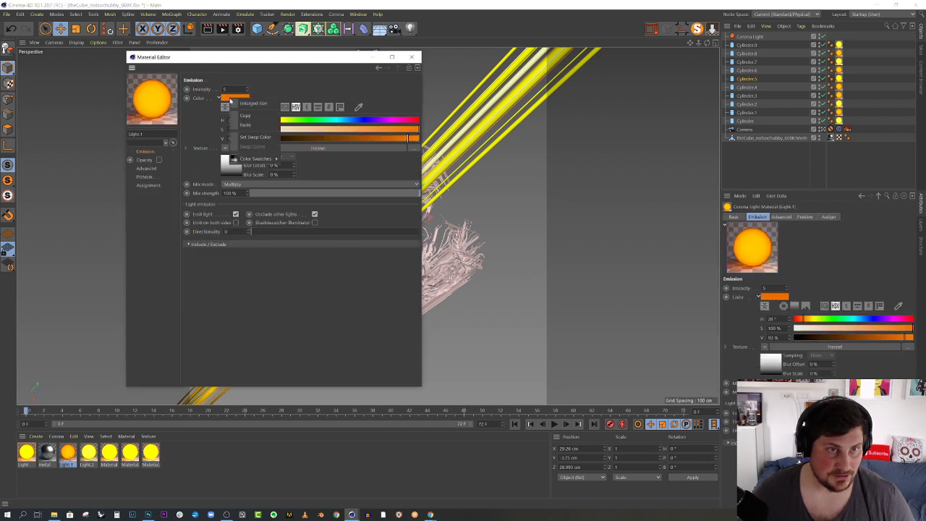
left_click(249, 120)
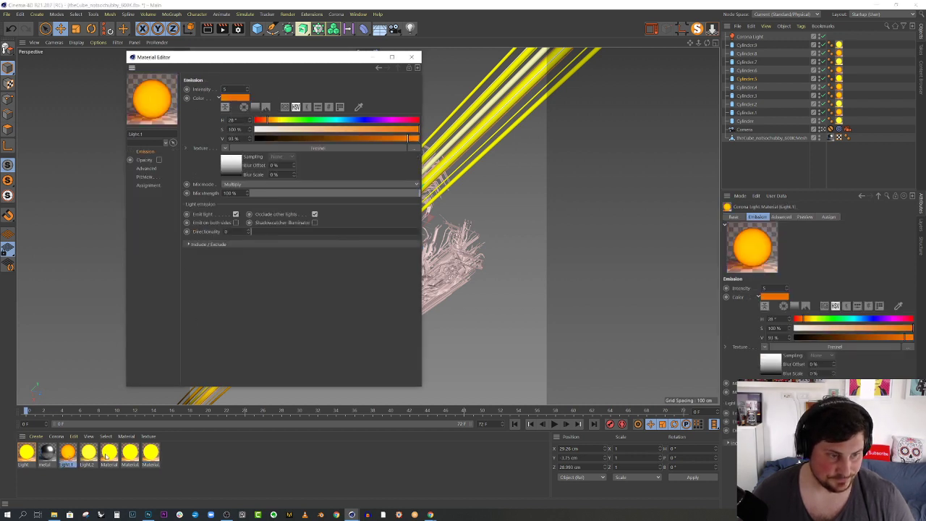
left_click(131, 453)
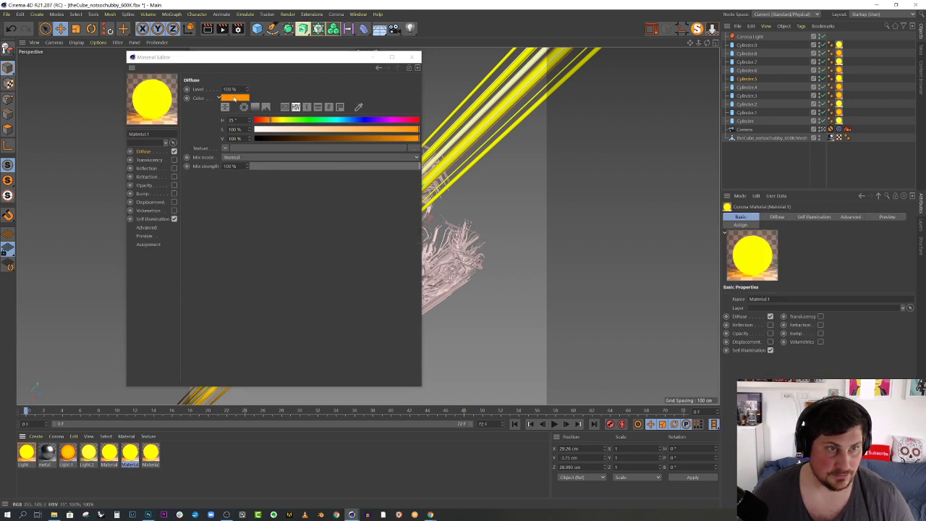
right_click(234, 99)
left_click(249, 129)
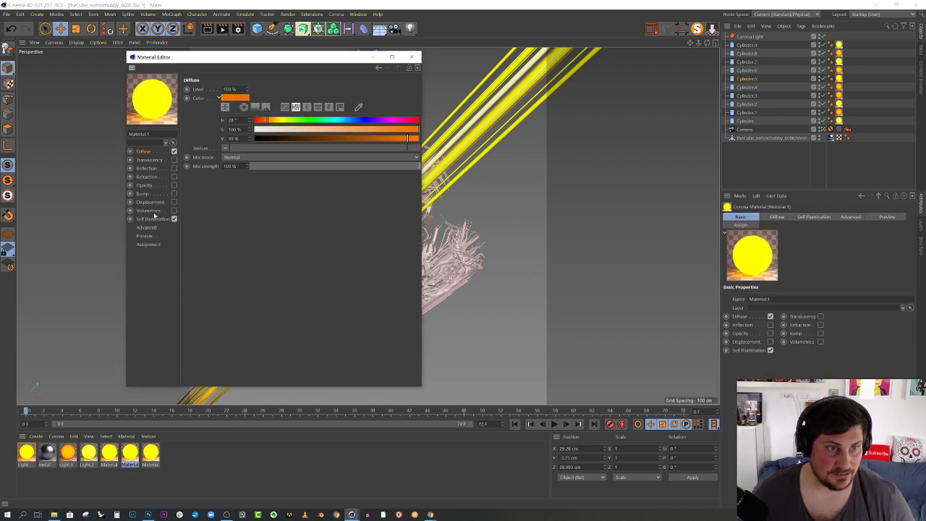
left_click(154, 218)
right_click(233, 99)
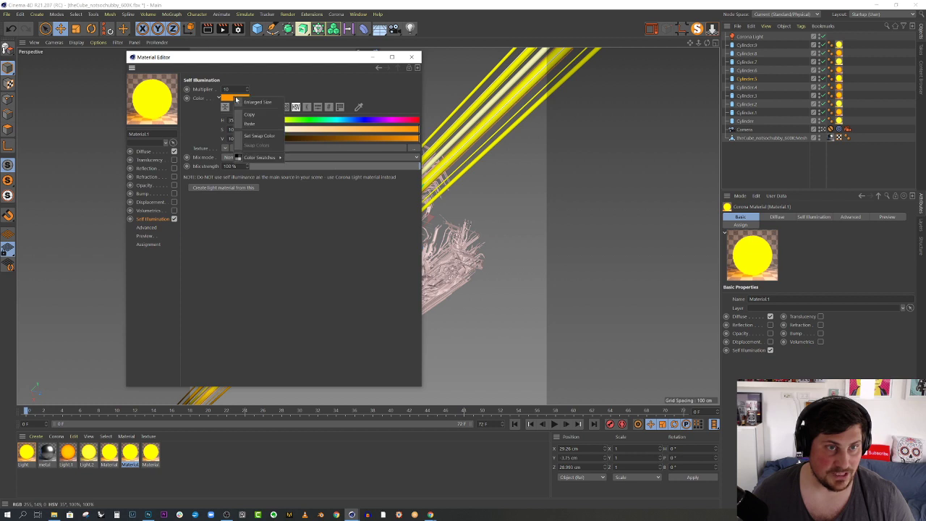
left_click(249, 126)
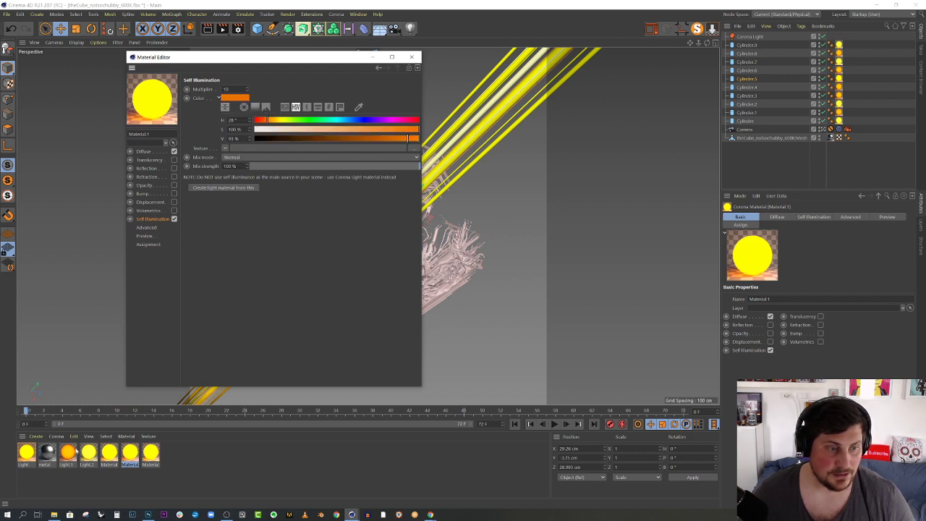
Copy the emission color of Light.2 into the diffuse and self-illumination colors of Material.2.
left_click(89, 452)
right_click(240, 100)
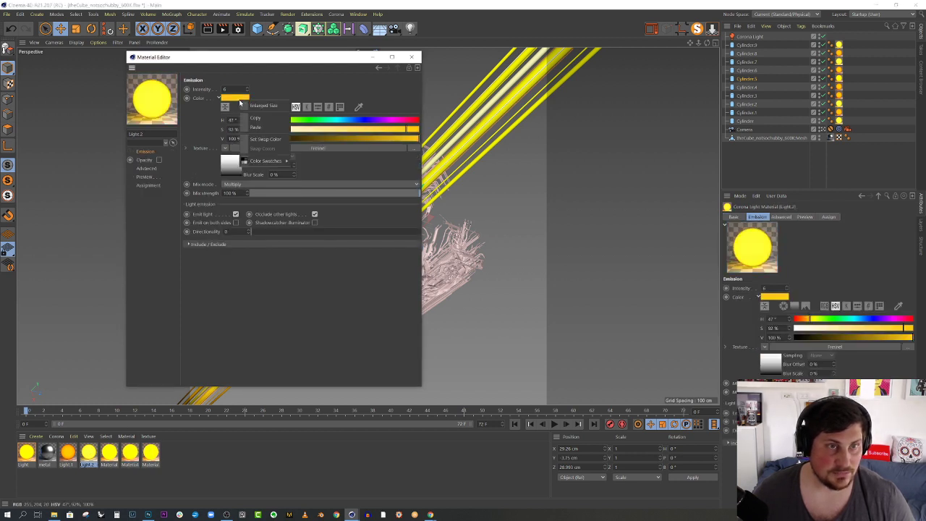
left_click(256, 118)
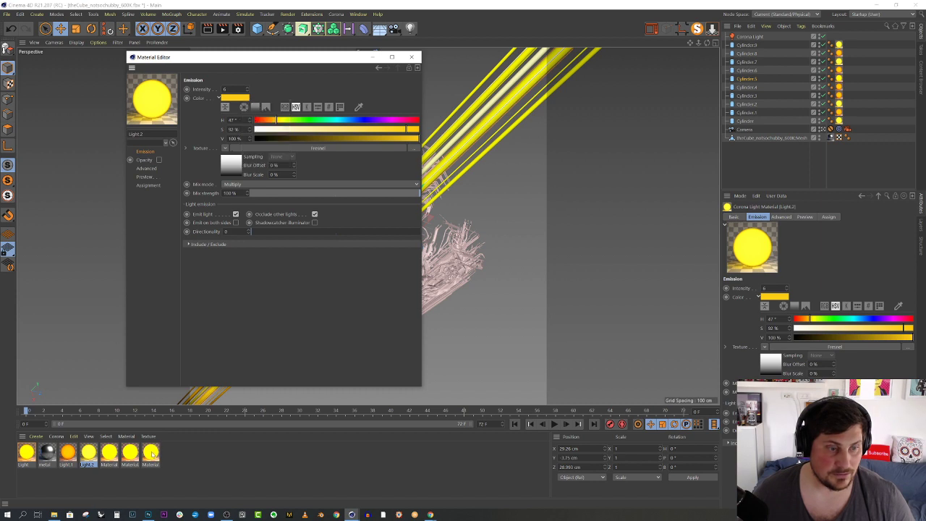
left_click(150, 452)
right_click(235, 98)
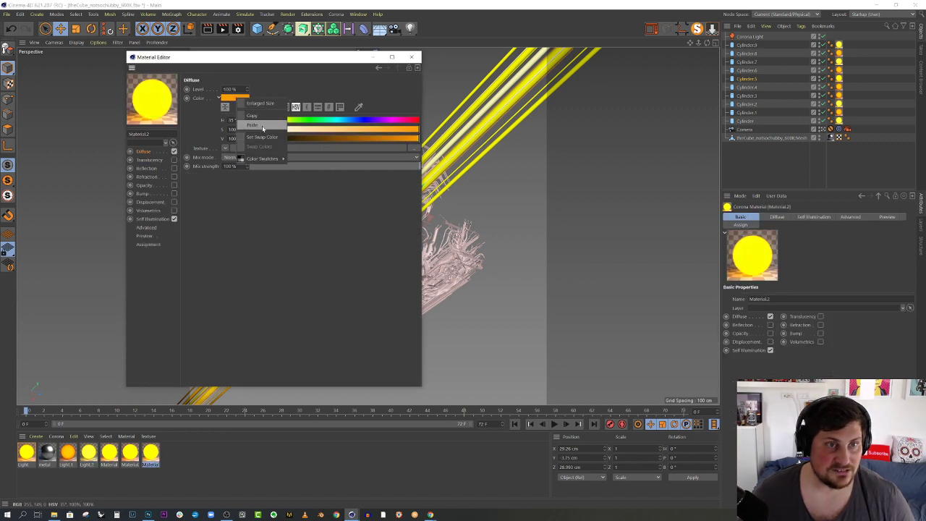
left_click(253, 124)
left_click(153, 218)
right_click(239, 99)
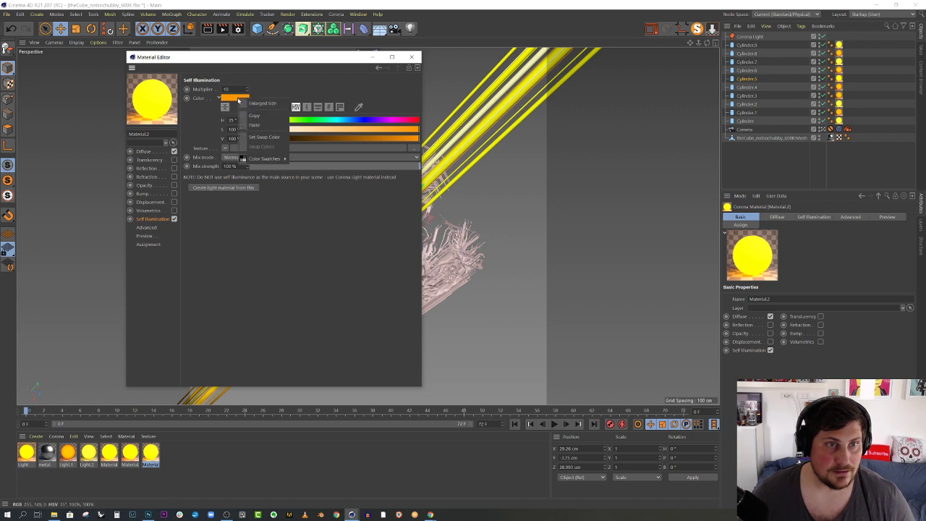
left_click(263, 124)
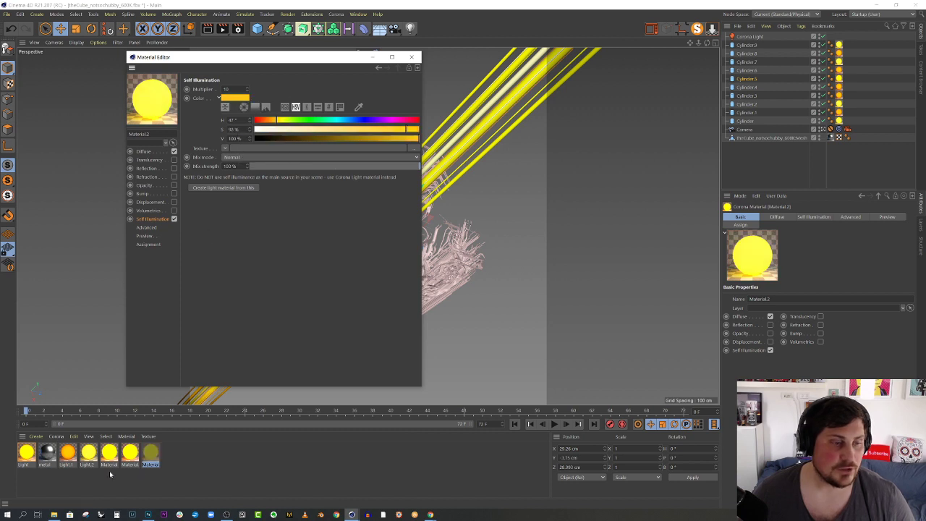
Compare the light materials with their self-illuminated copies and set Material.1's self-illumination multiplier to 5.
left_click(68, 452)
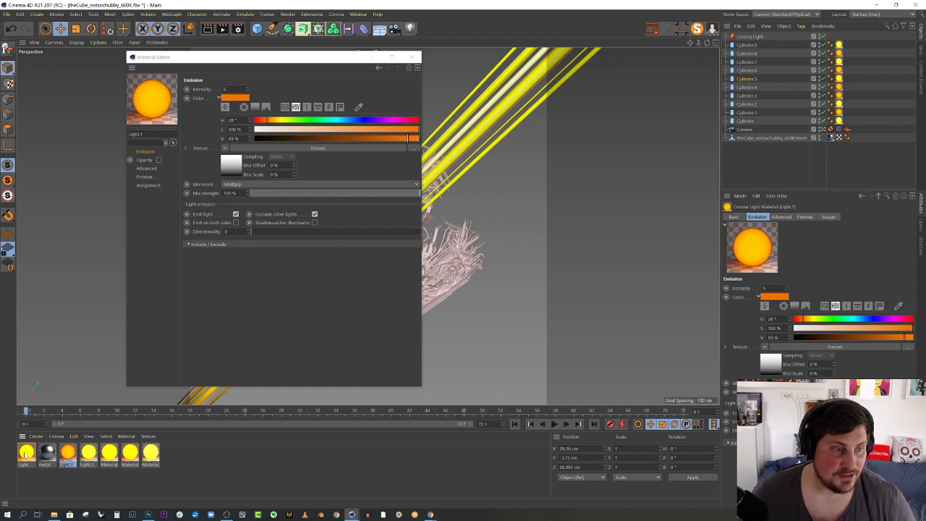
left_click(30, 454)
left_click(109, 453)
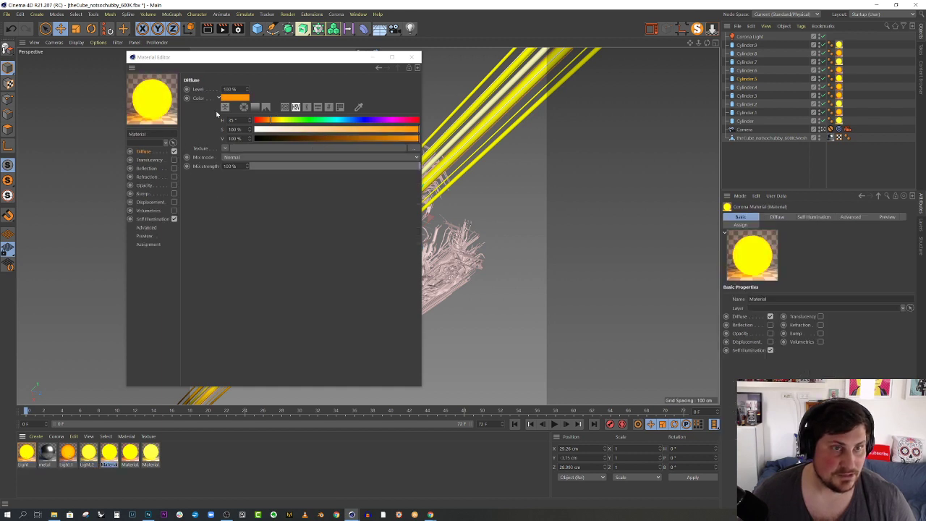
left_click(153, 219)
left_click(130, 452)
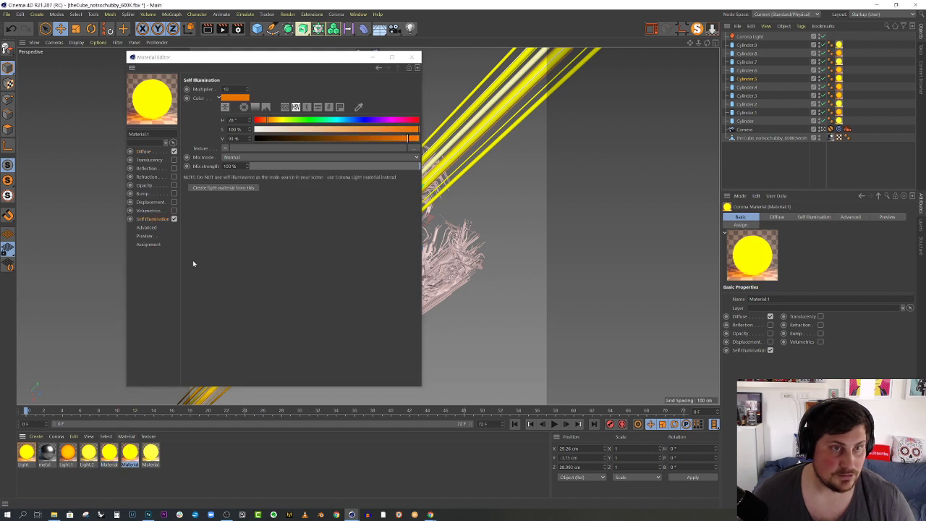
double_click(238, 88)
type("1")
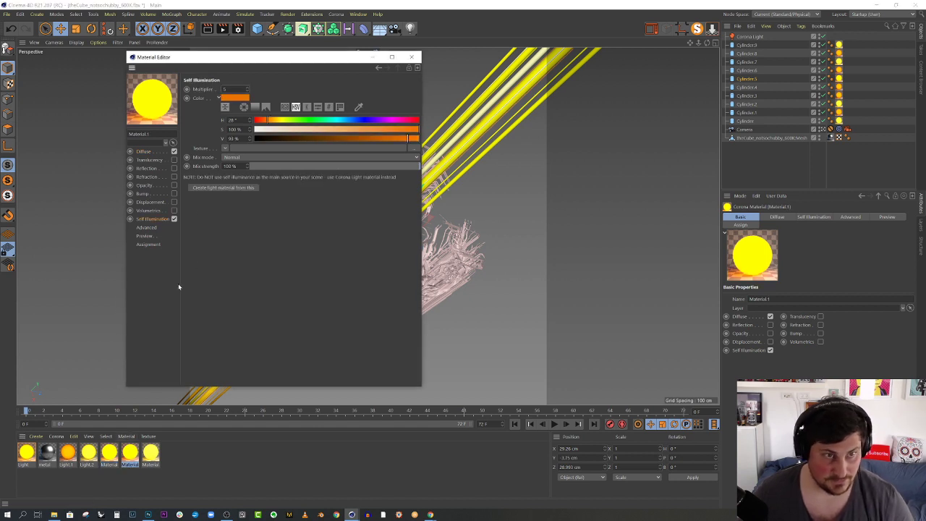
Lower the self-illumination multiplier of Material.2 and set Material.1's multiplier to 3.
left_click(151, 453)
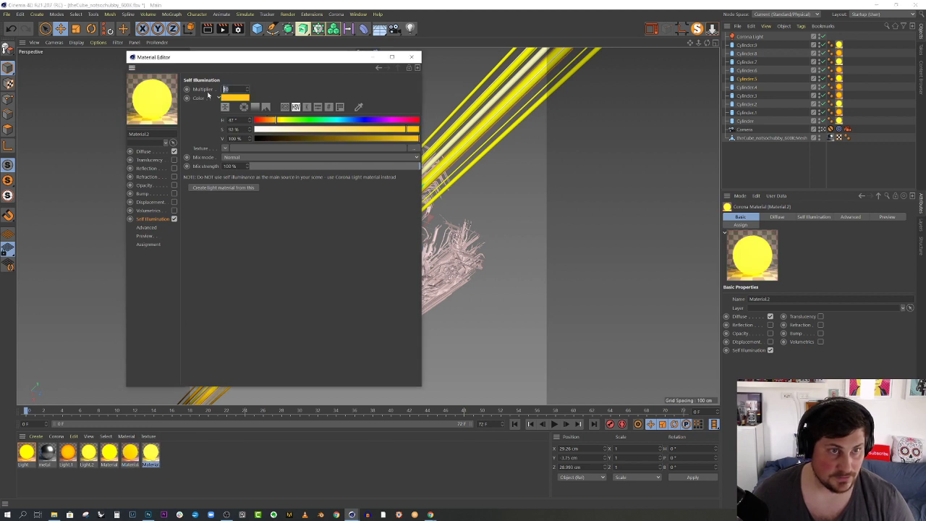
key("Return")
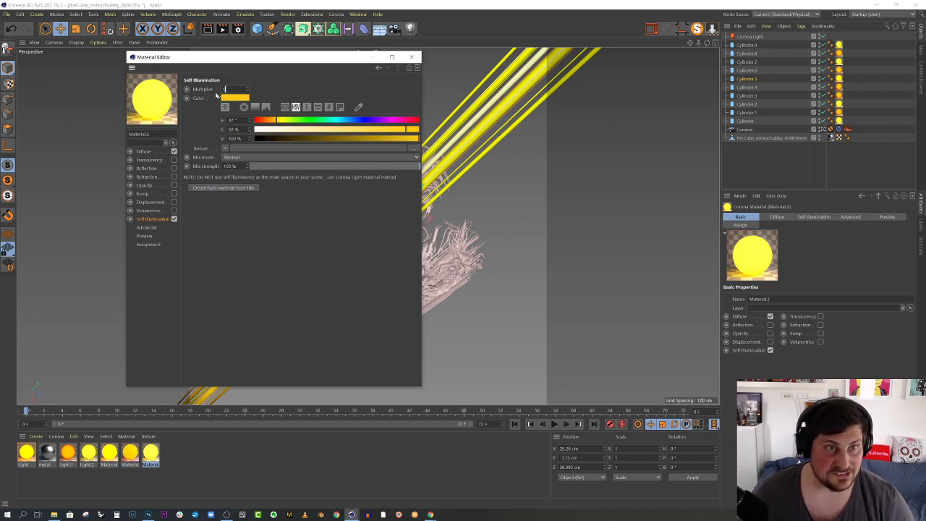
double_click(238, 87)
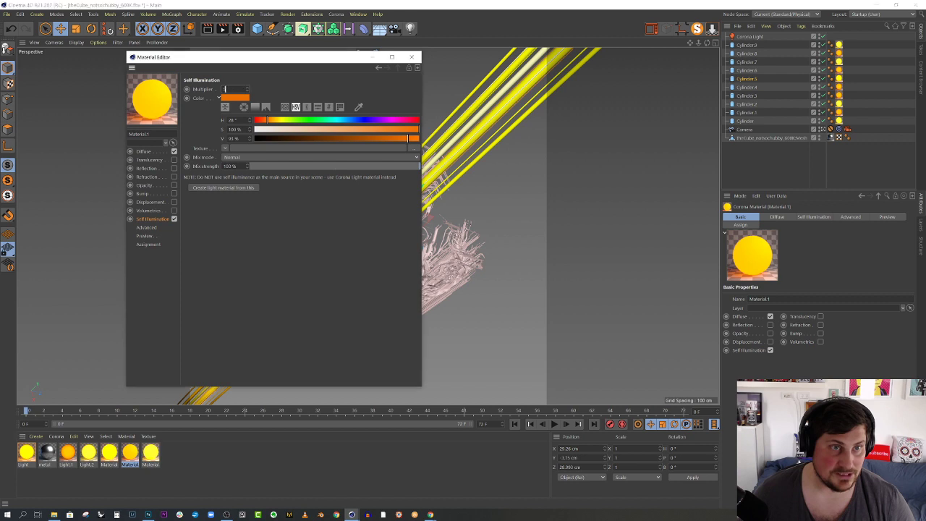
type("1")
key("Return")
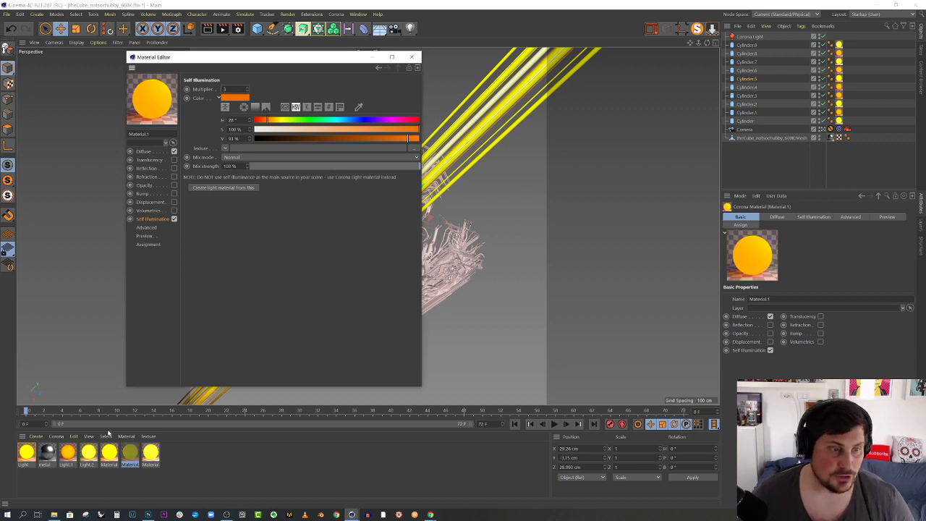
Replace Light, Light.1 and Light.2 with Material, Material.1 and Material.2 respectively, so the cylinders use the new materials.
left_click(88, 452)
left_click(65, 453, "shift")
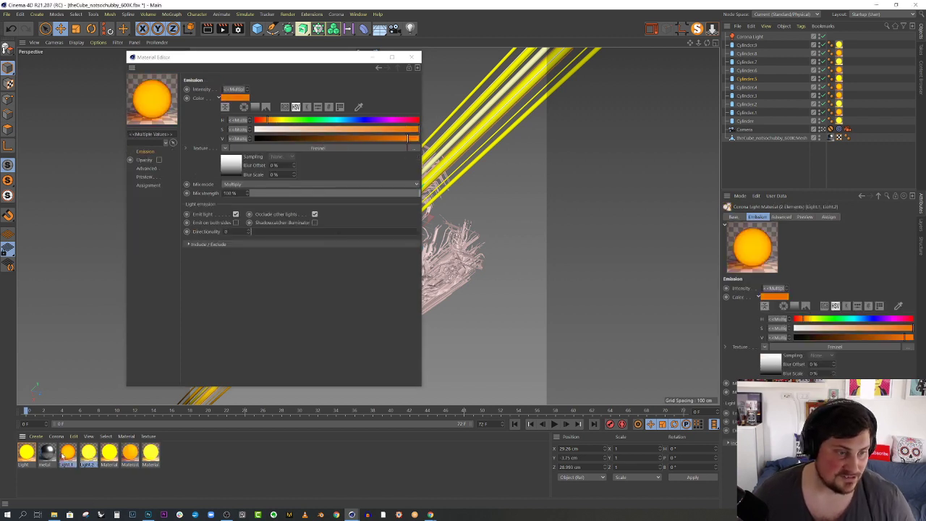
left_click(108, 452)
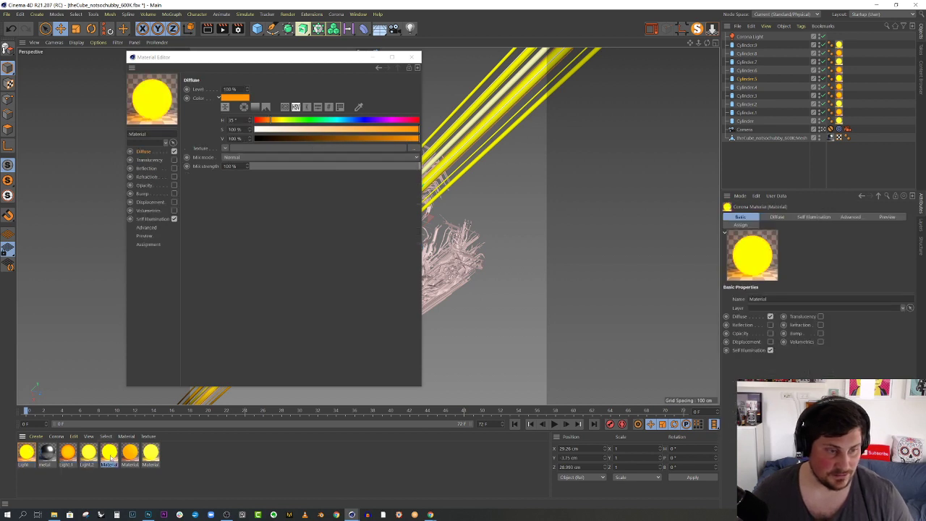
key("Delete")
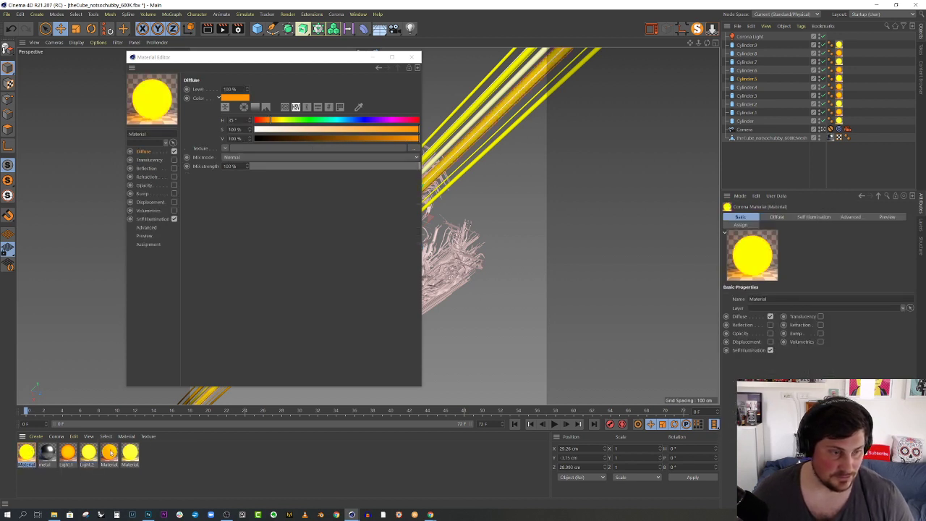
left_click(109, 452)
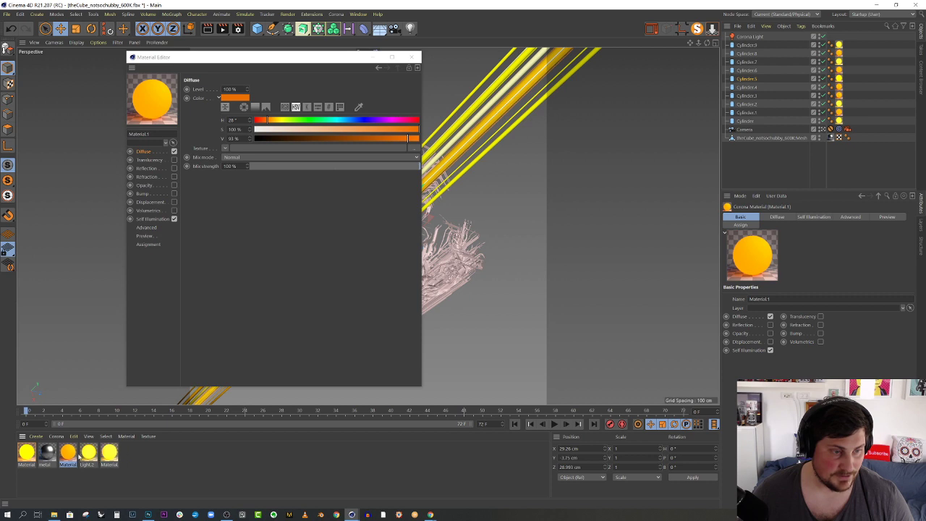
left_click(89, 452)
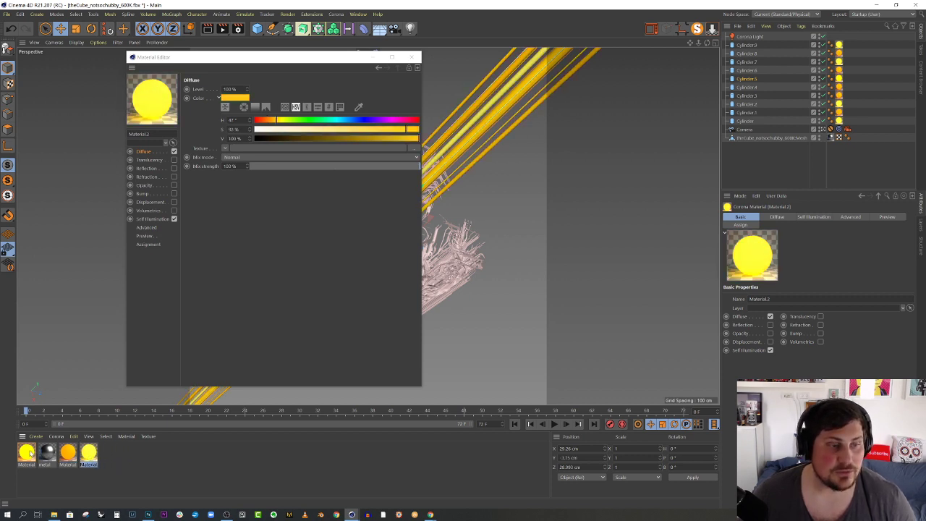
Place Material after the metal material and add a Fresnel texture to the self-illumination of all three glow materials together.
left_click_drag(31, 452, 54, 455)
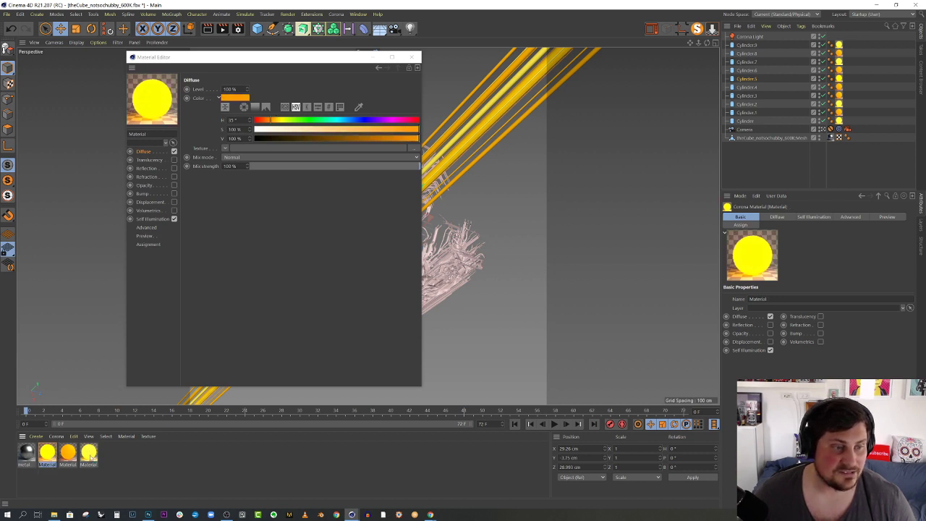
left_click(74, 453, "shift")
left_click(88, 453, "shift")
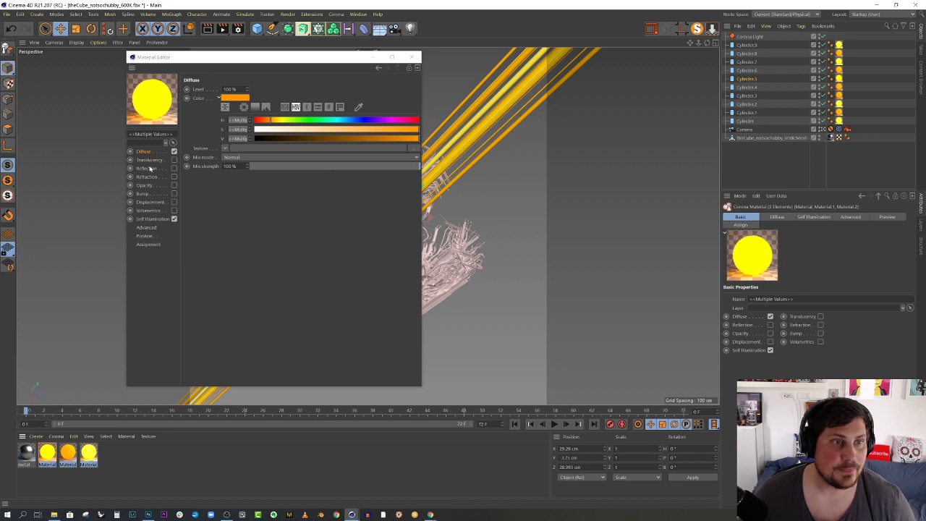
left_click(155, 219)
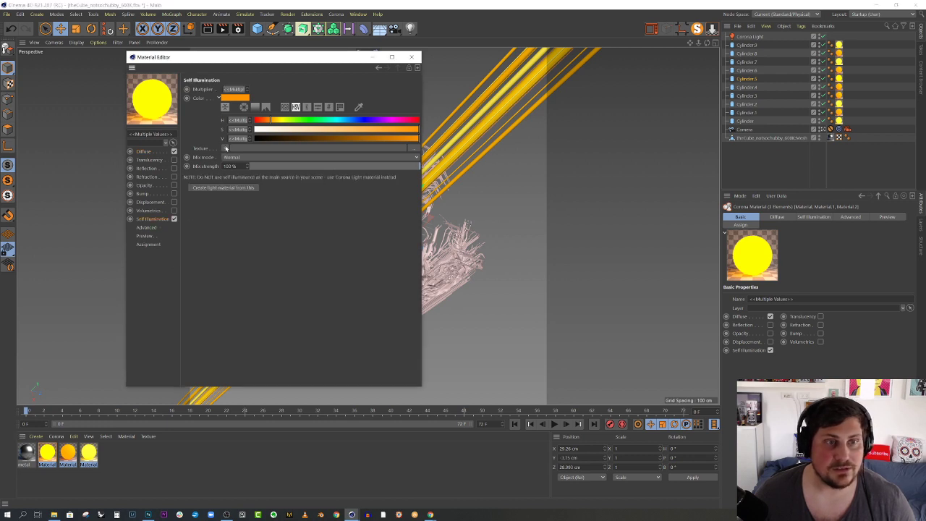
left_click(225, 148)
left_click(244, 215)
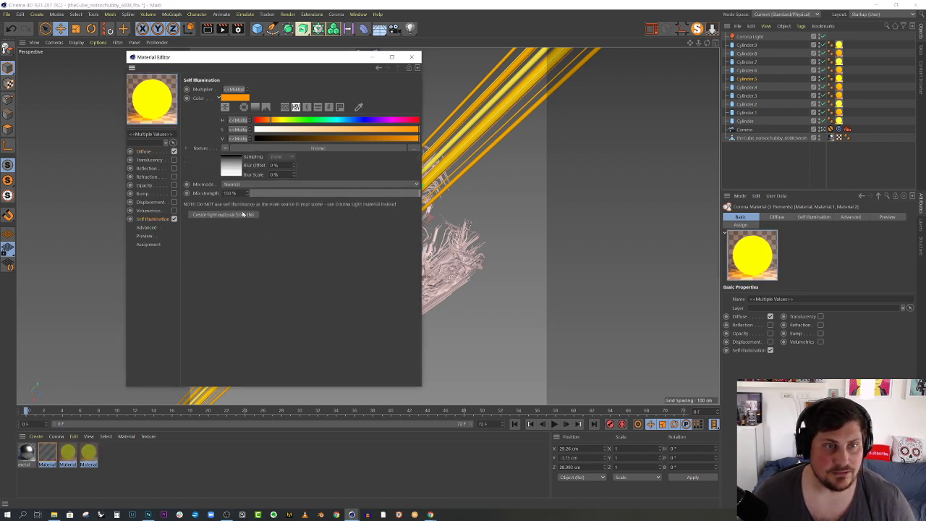
Invert the Fresnel gradient and set the self-illumination mix mode of the three glow materials to Multiply.
left_click(233, 167)
right_click(222, 179)
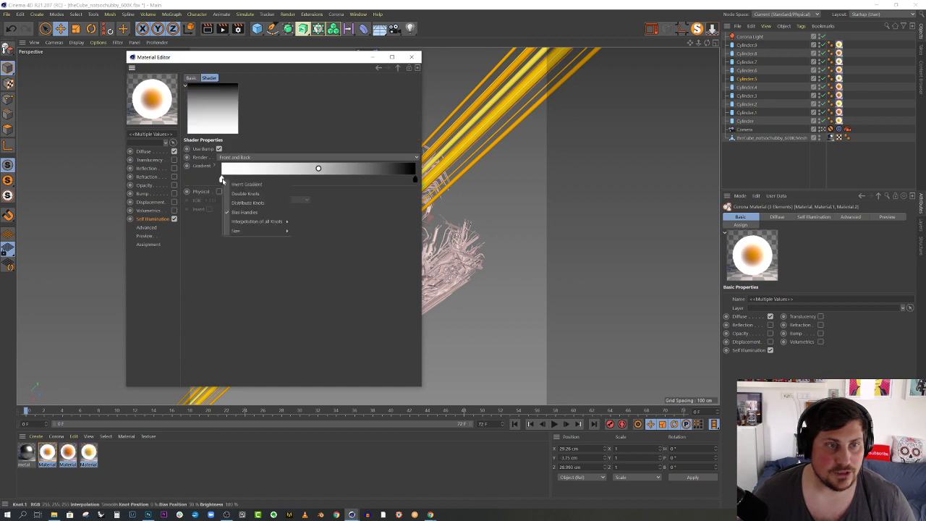
left_click(243, 185)
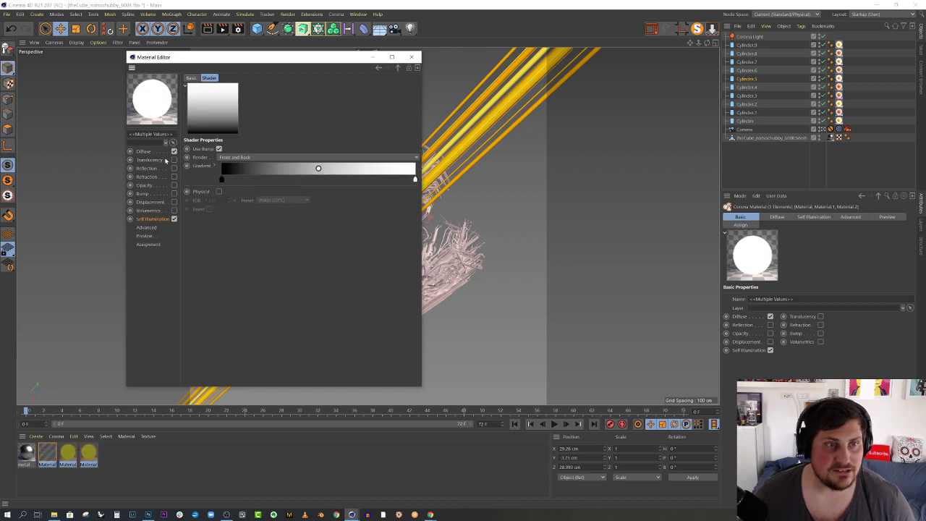
left_click(153, 219)
left_click(234, 187)
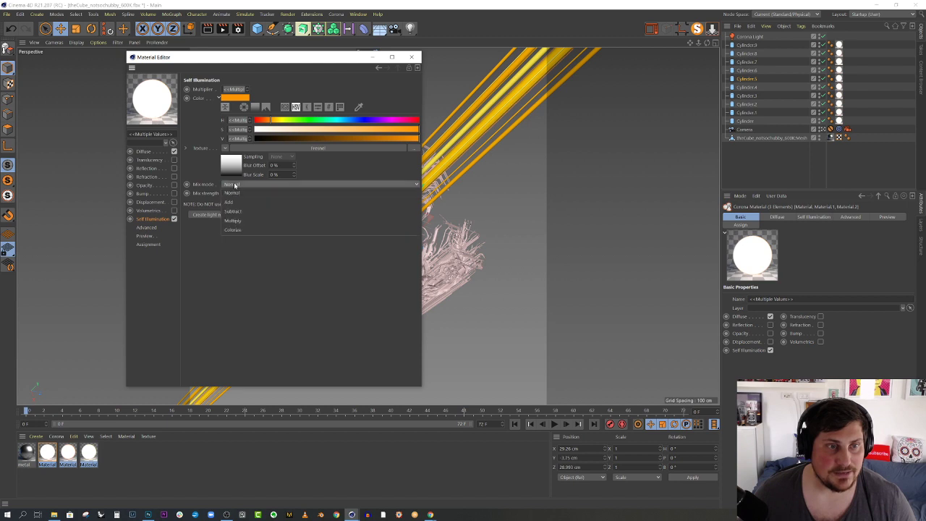
left_click(238, 221)
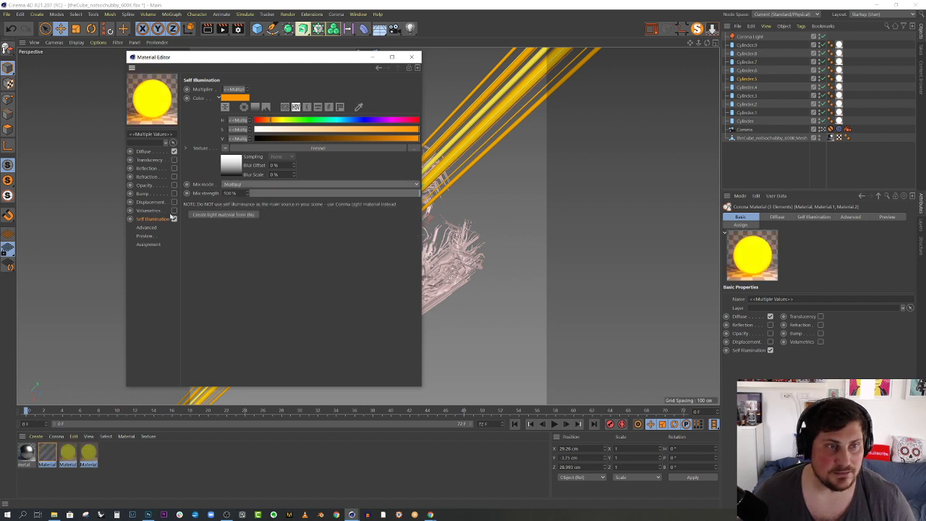
Apply the inverted Fresnel as the diffuse texture of the three materials with mix mode Multiply, and close the Material Editor.
left_click(148, 152)
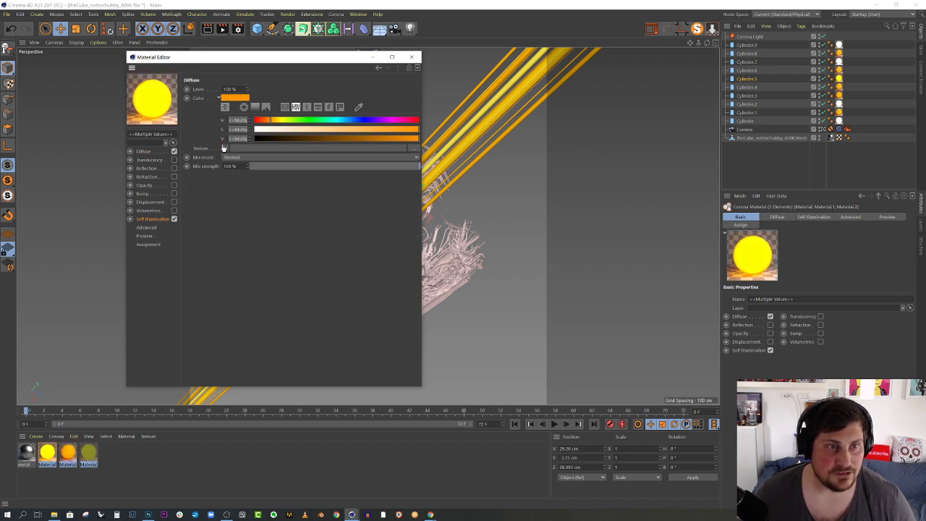
left_click(224, 148)
left_click(233, 184)
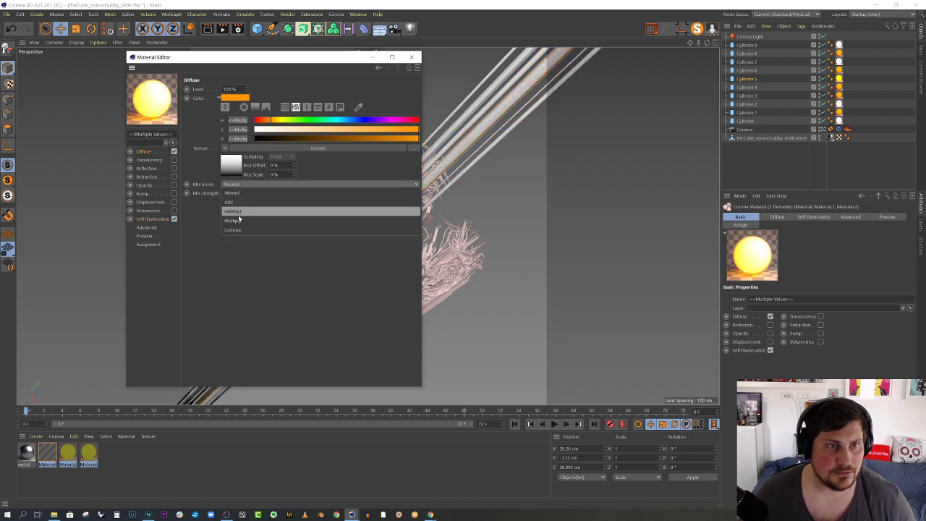
left_click(237, 220)
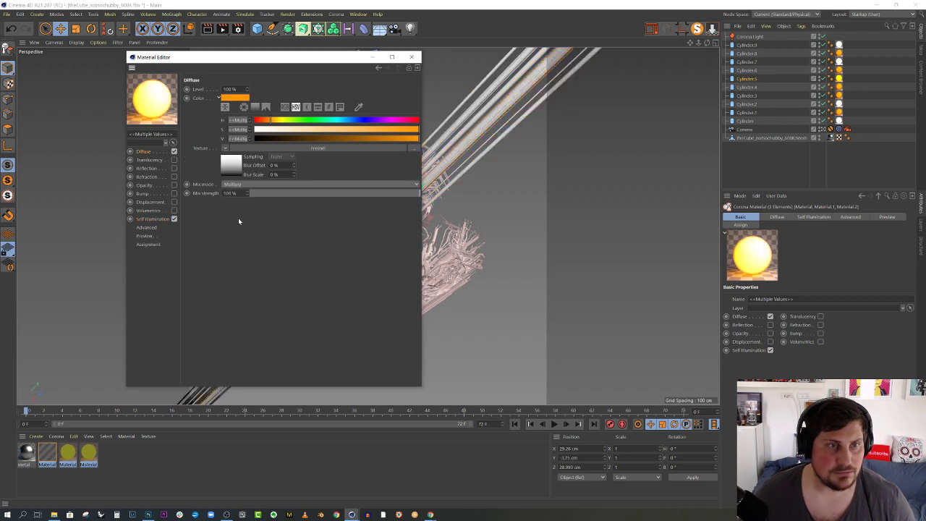
left_click(412, 57)
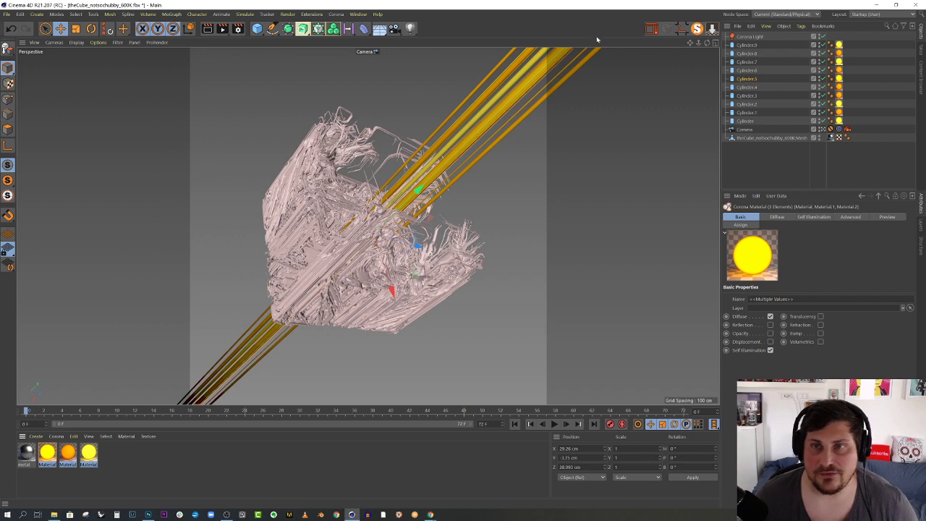
Save the project to the Desktop as "the cube".
left_click(6, 14)
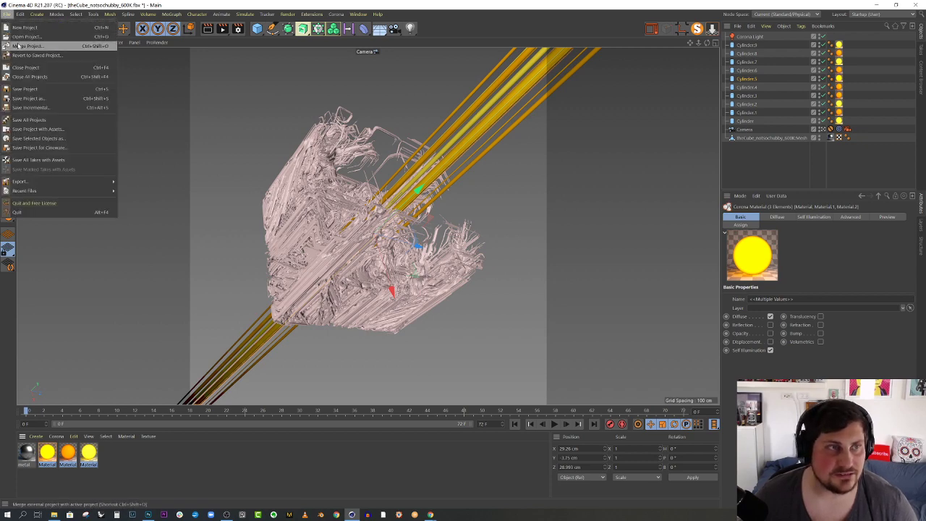
left_click(33, 89)
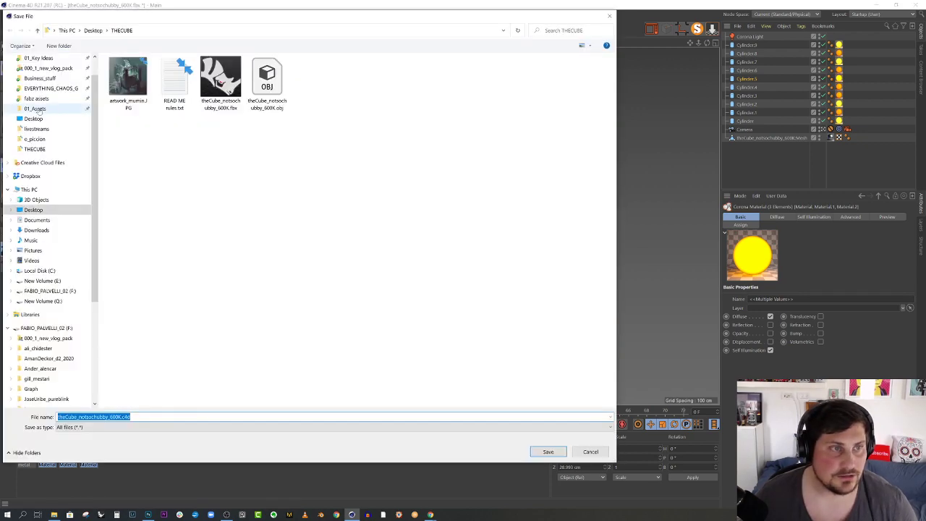
left_click(33, 119)
double_click(137, 417)
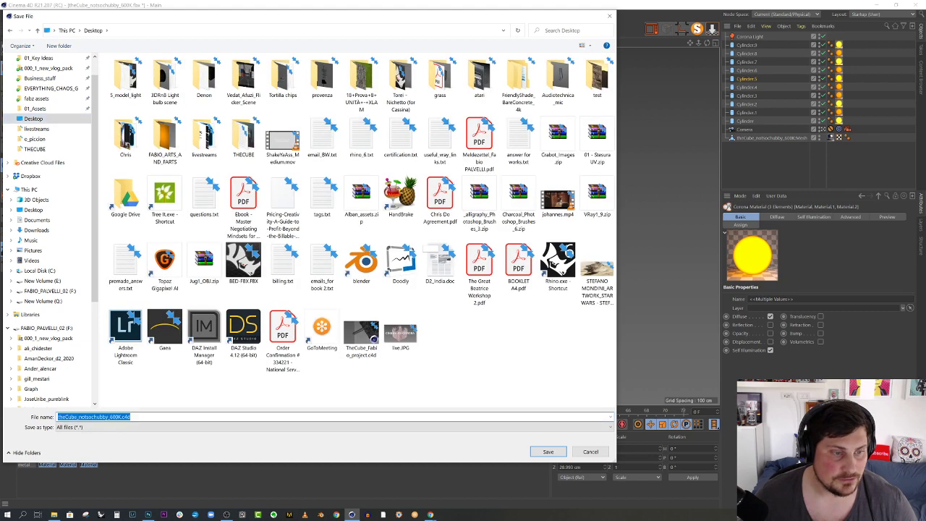
type("the cube")
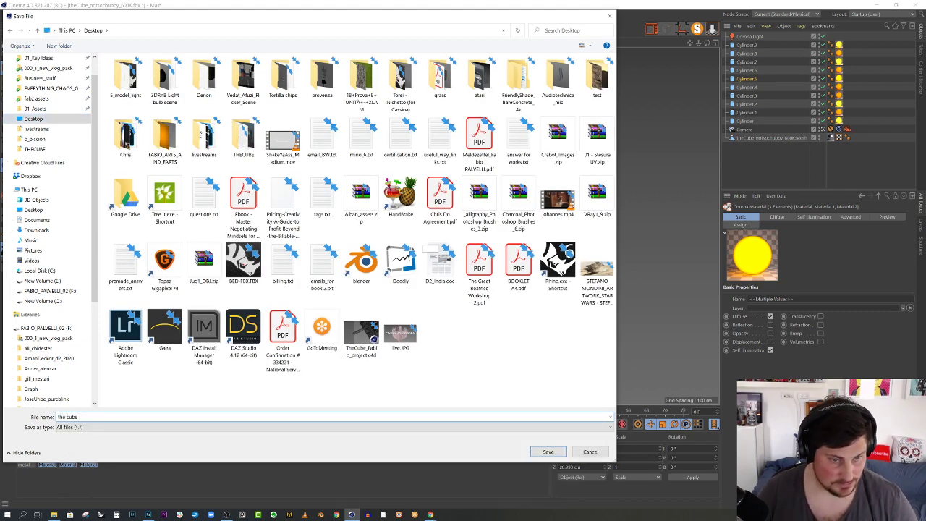
key("Return")
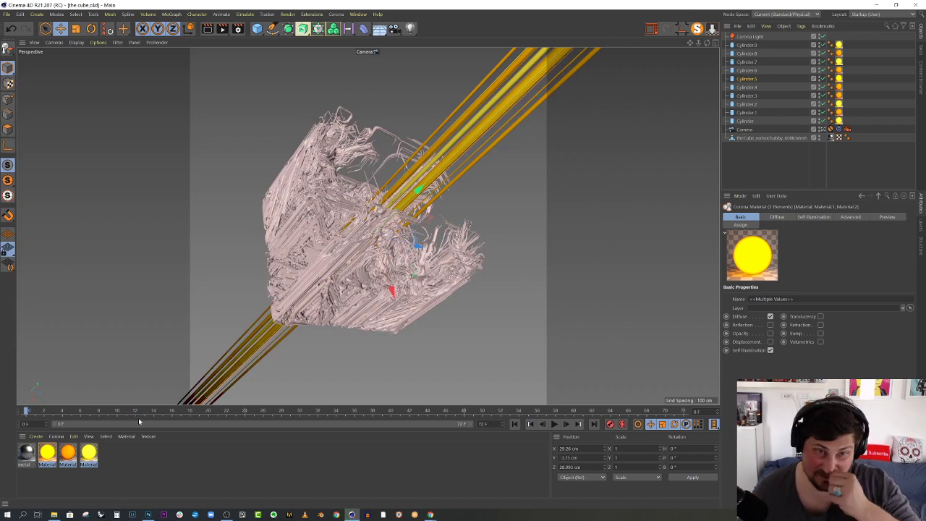
Render the camera view in the Corona frame buffer to check the new glow materials, and close the render window.
left_click(650, 29)
left_click(590, 70)
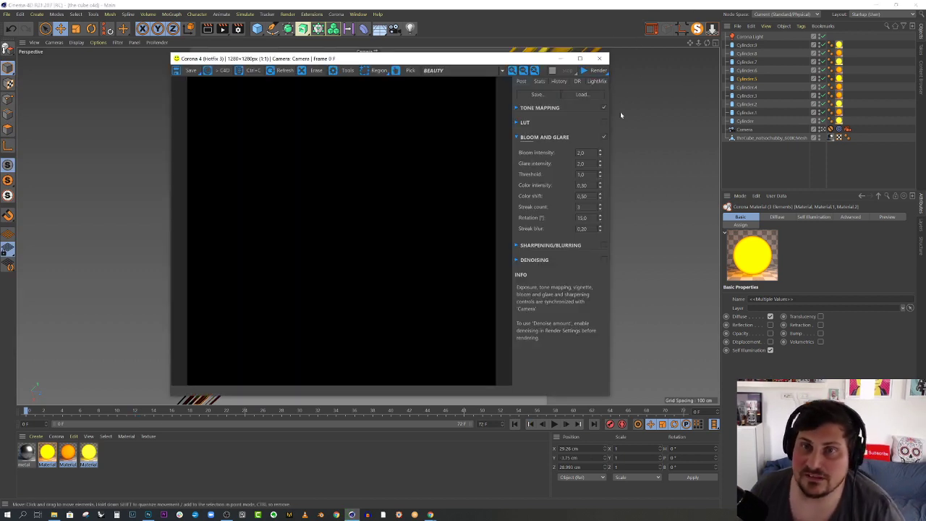
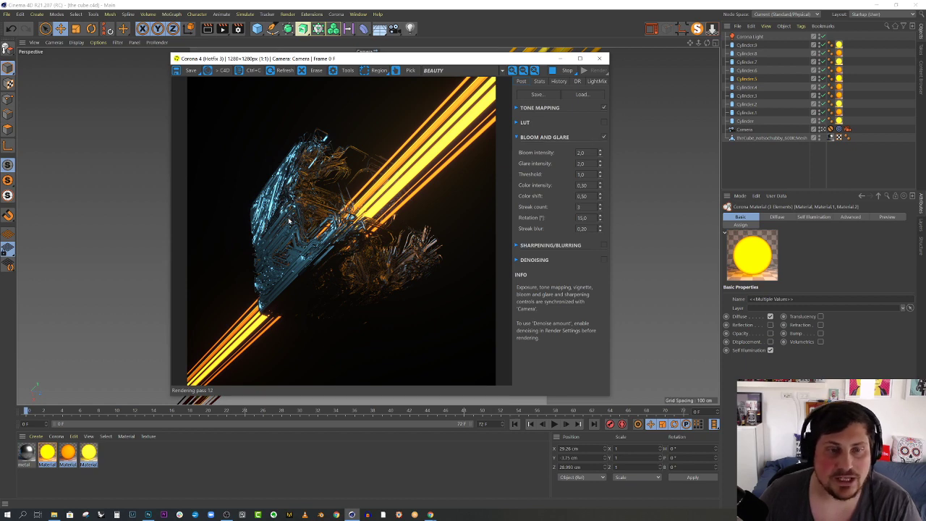
left_click_drag(466, 61, 508, 66)
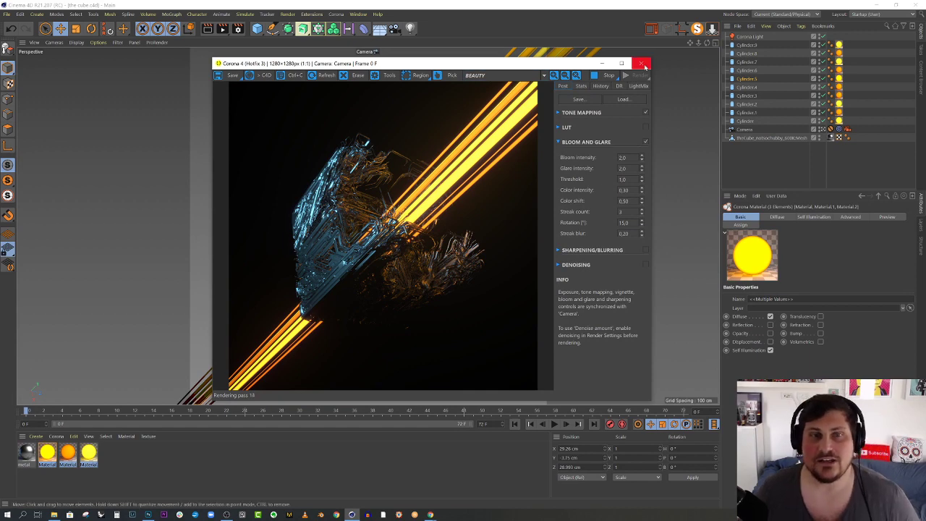
left_click(641, 63)
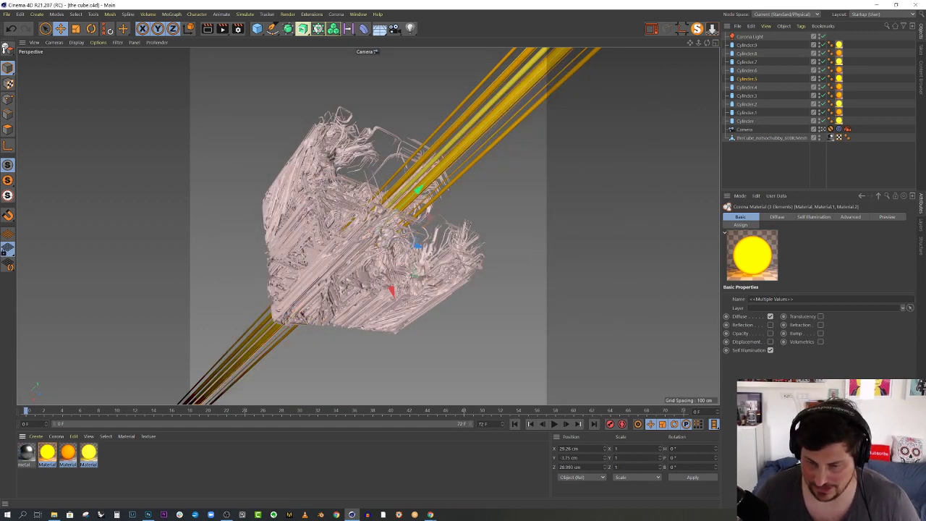
key("alt+Tab")
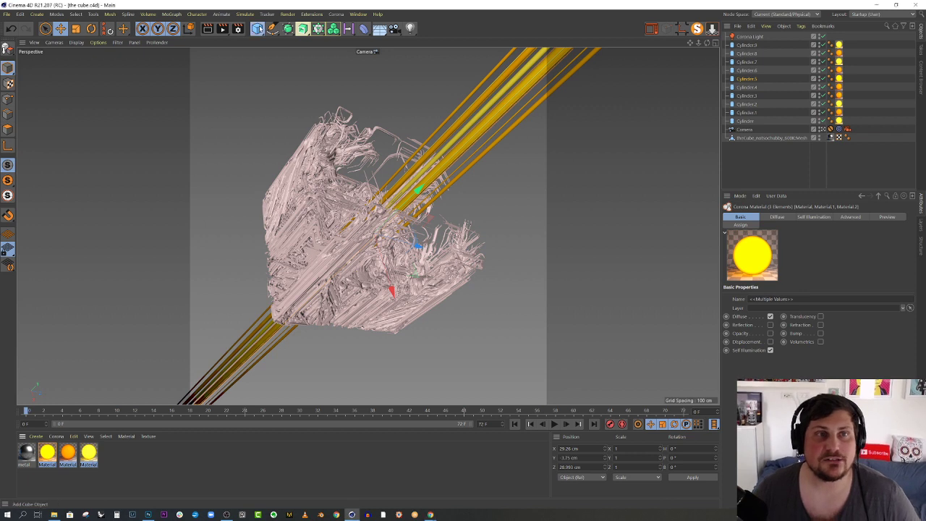
Add a plane to the scene and give it a Target tag with the Camera as its target object.
left_click(257, 28)
left_click(335, 55)
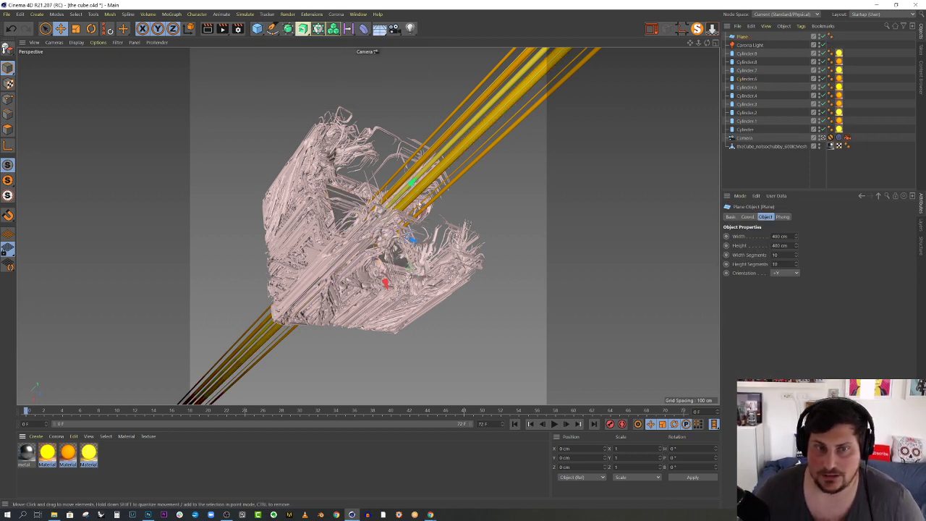
right_click(745, 36)
mouse_move(810, 38)
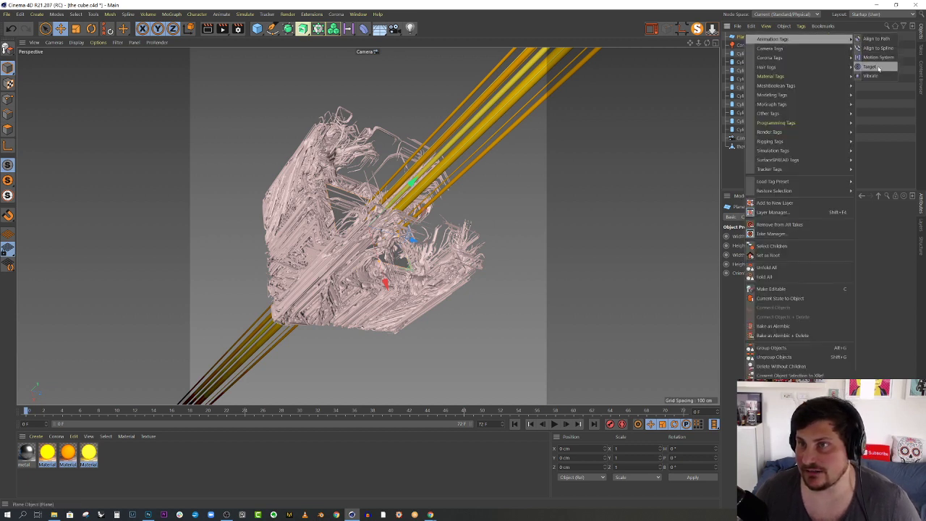
left_click(871, 66)
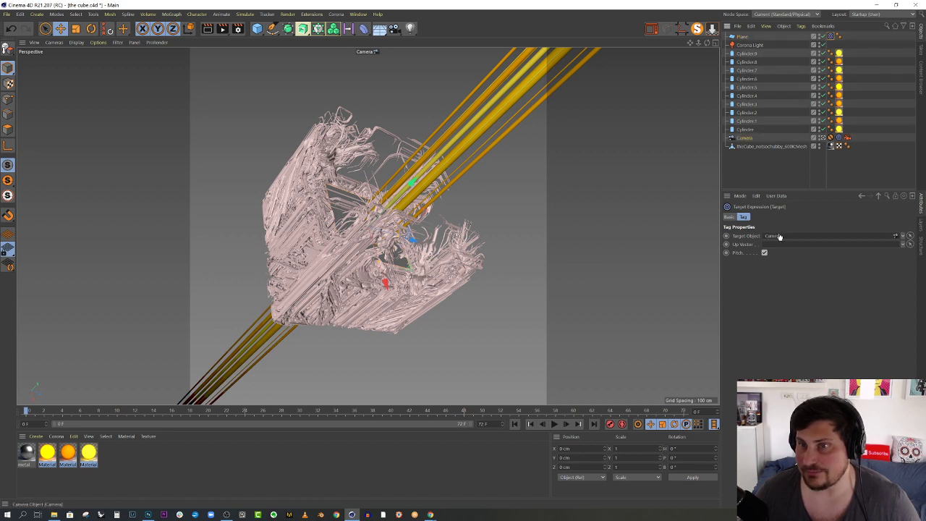
left_click_drag(779, 236, 778, 236)
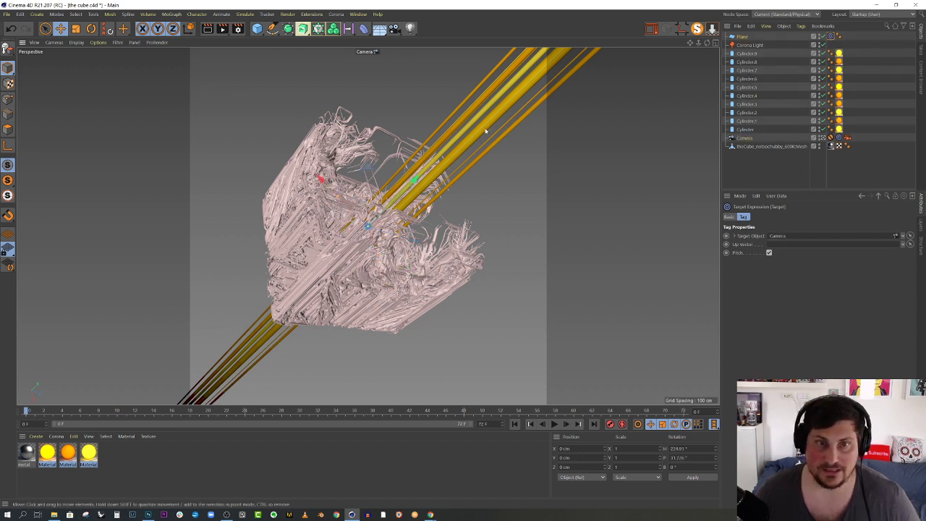
Move the plane behind the cube in the Top view, to about X -1452 cm and Z 1153 cm.
middle_click(485, 130)
scroll(524, 139, "down", 2)
scroll(520, 157, "up", 1)
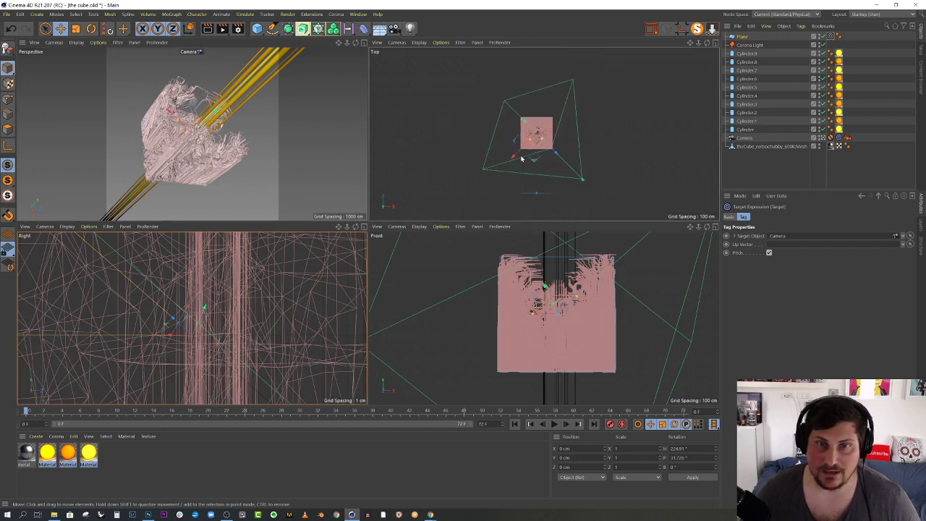
left_click_drag(547, 172, 483, 115)
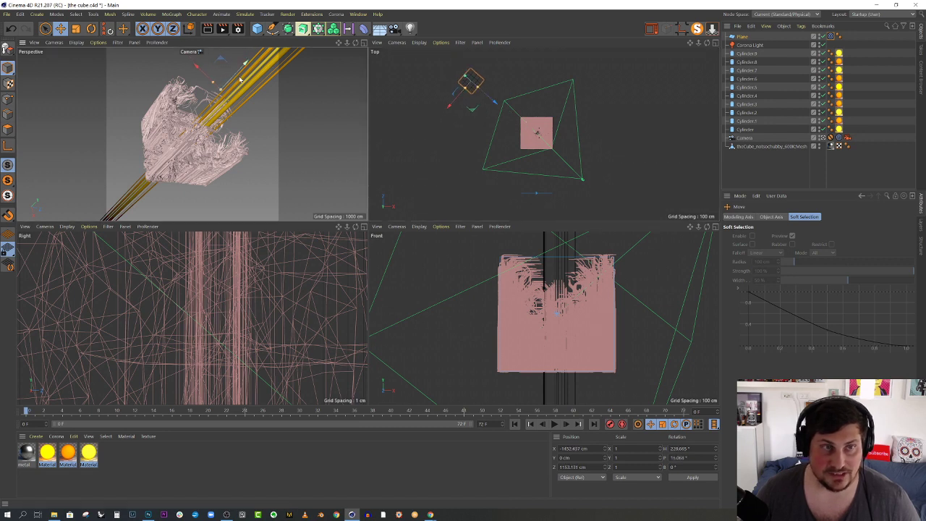
middle_click(244, 82)
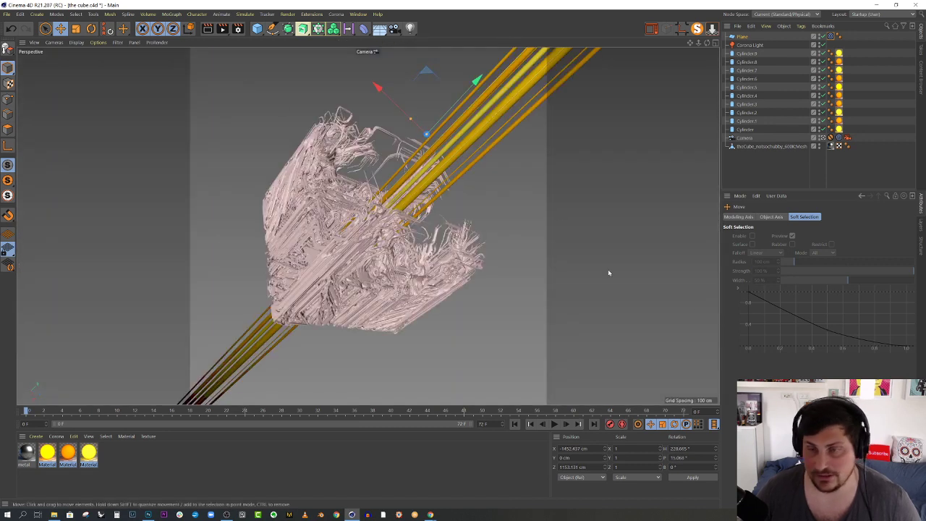
Set the plane's orientation to +Z so that it faces the camera.
left_click(743, 37)
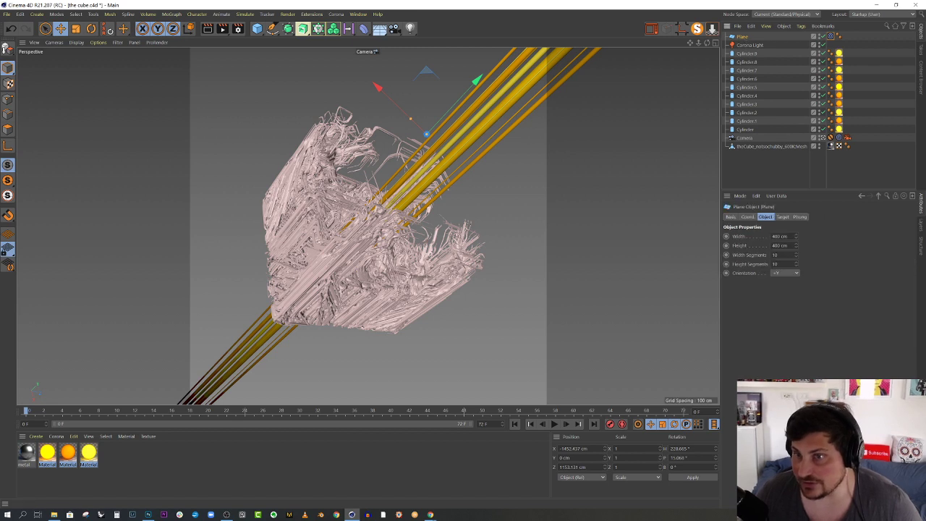
left_click(781, 273)
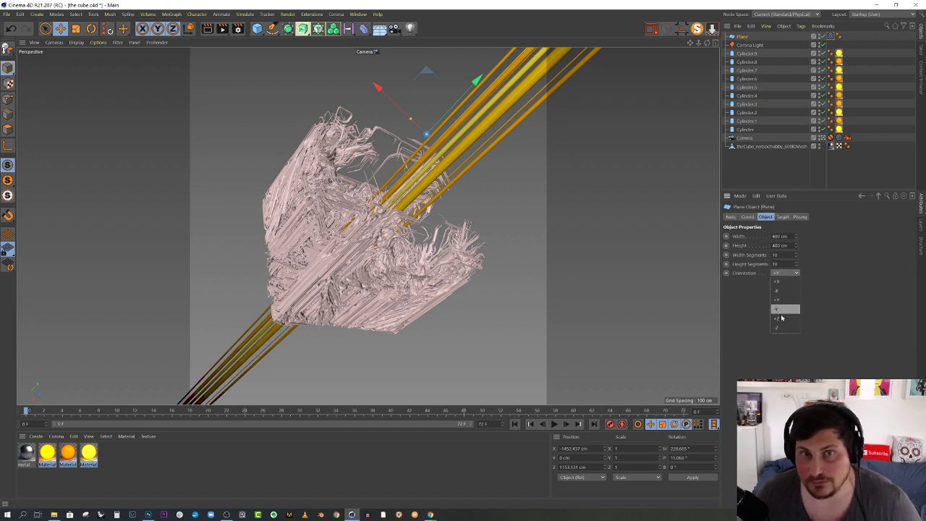
left_click(781, 319)
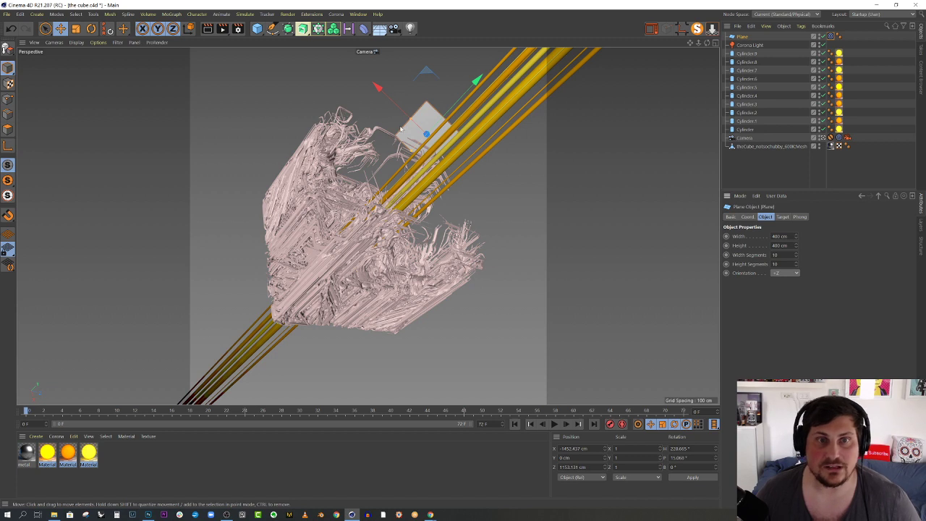
Shift the plane in the camera view and scale it up into a large backdrop behind the cube.
left_click_drag(386, 101, 593, 105)
key("t")
left_click_drag(215, 157, 572, 177)
middle_click(462, 142)
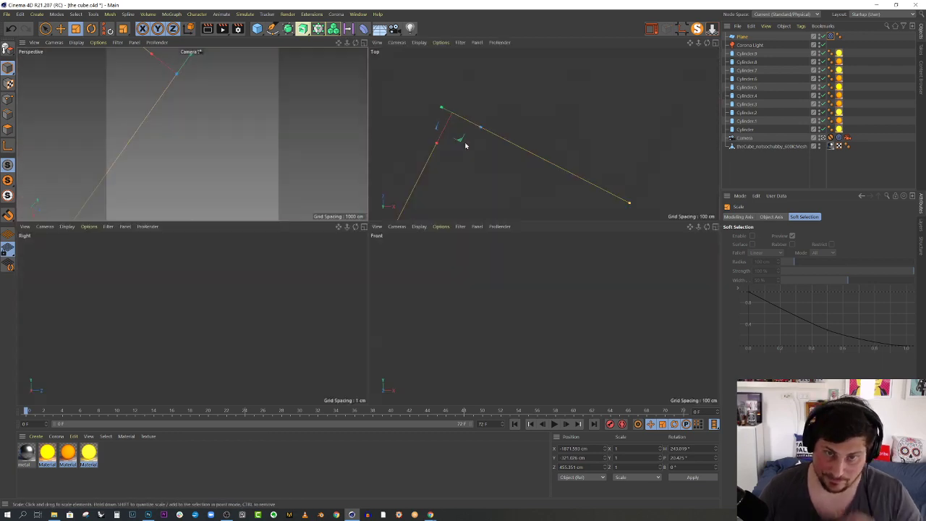
scroll(531, 155, "down", 8)
scroll(522, 187, "up", 3)
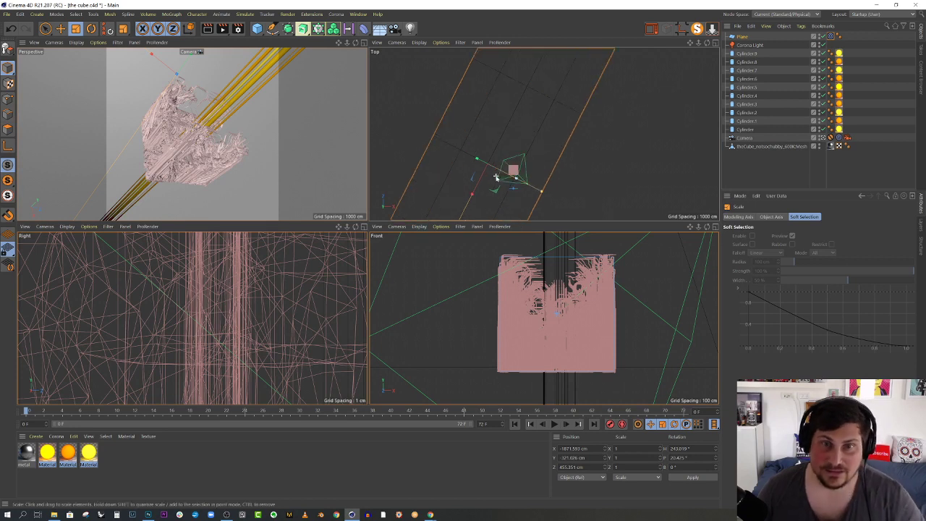
Move the enlarged plane farther out and down in the Front view, to about X -2611 cm.
scroll(571, 324, "down", 10)
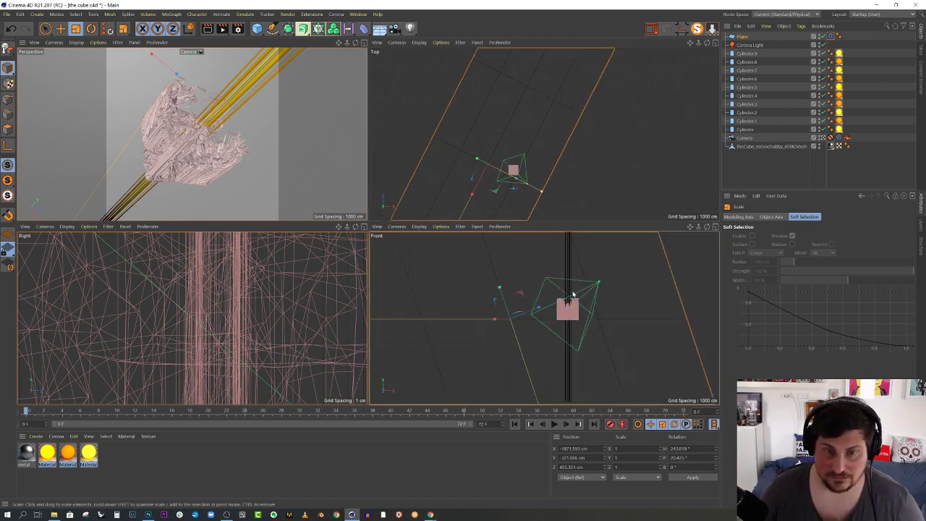
key("e")
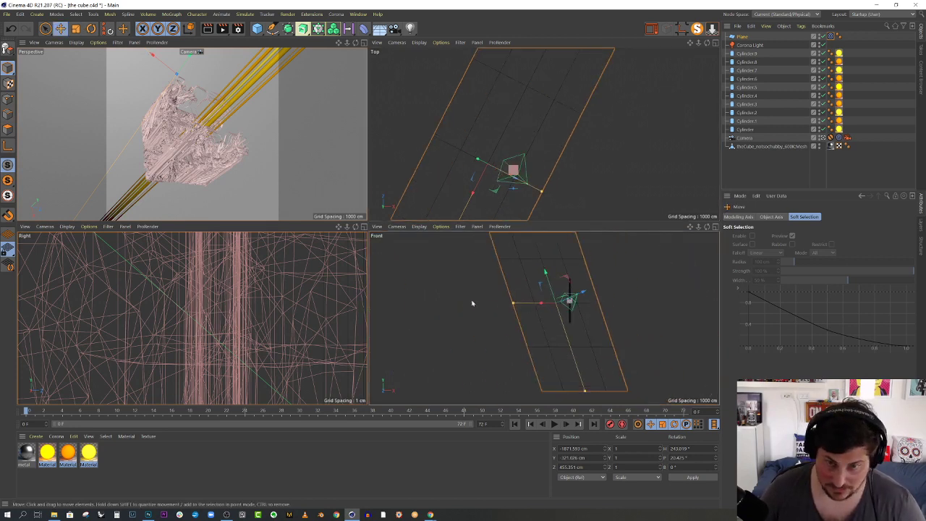
left_click_drag(471, 304, 464, 323)
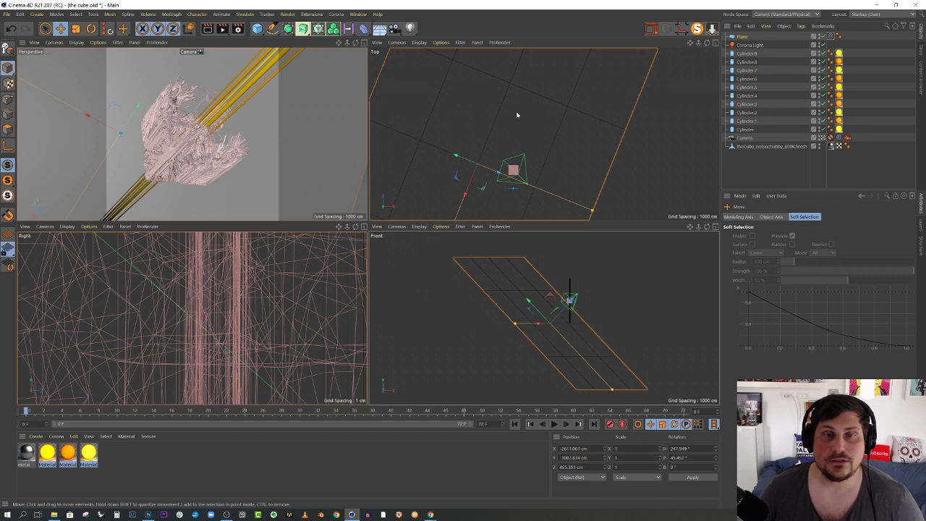
Rotate the backdrop plane to a bank angle of about -58°.
scroll(516, 115, "down", 1)
scroll(511, 119, "down", 1)
key("r")
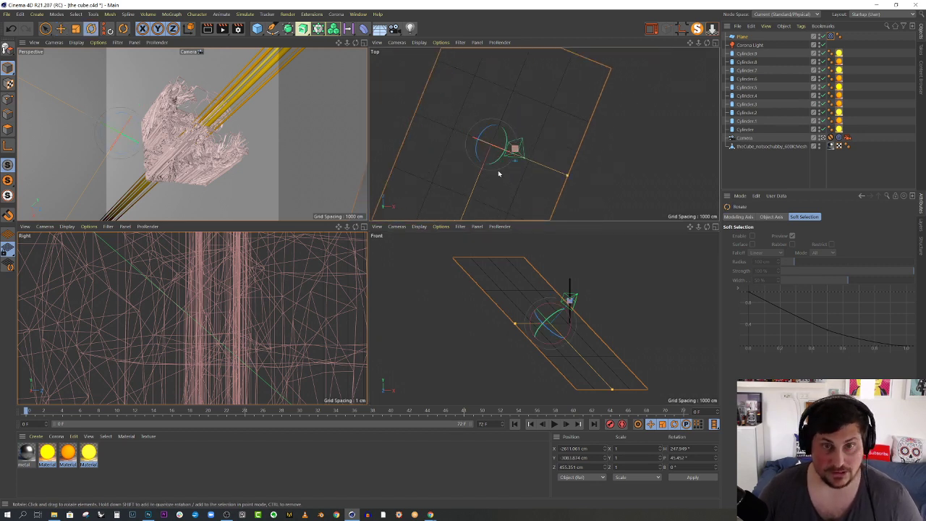
mouse_move(480, 145)
left_mouse_down()
mouse_move(473, 149)
mouse_move(482, 131)
left_mouse_up()
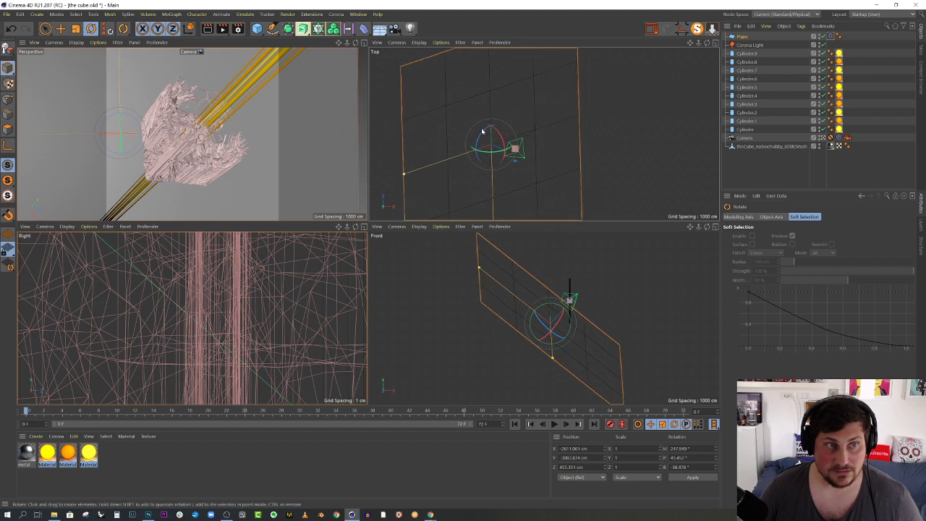
Centre the backdrop plane behind the cube in the camera view and adjust its bank to about -45.5°.
key("e")
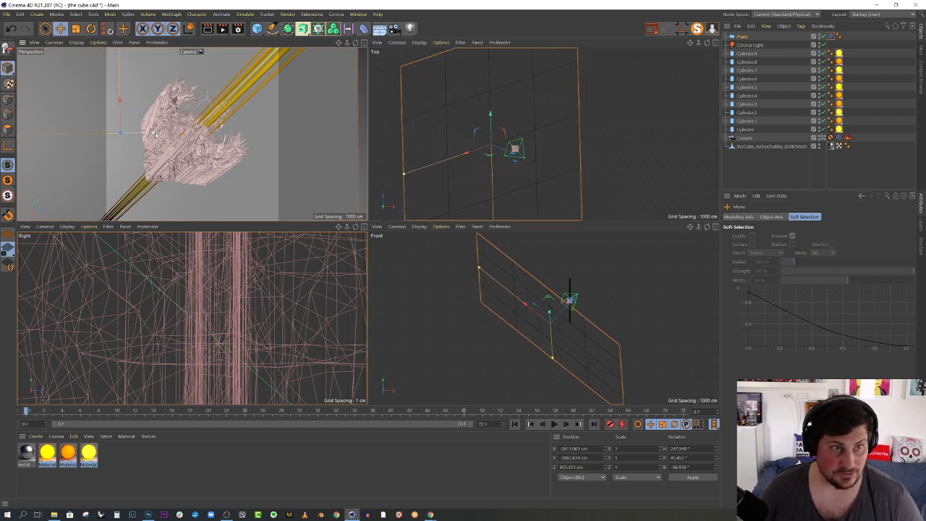
left_click_drag(153, 134, 210, 148)
key("r")
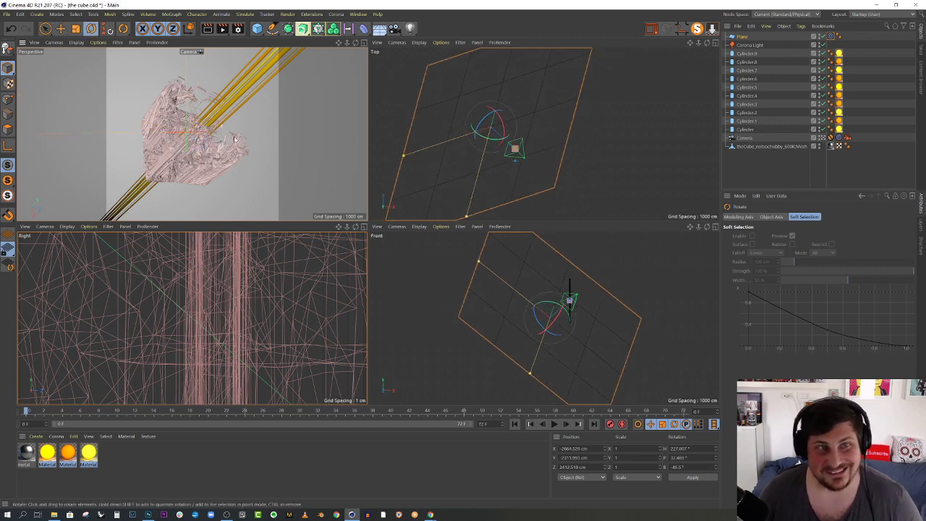
middle_click(226, 145)
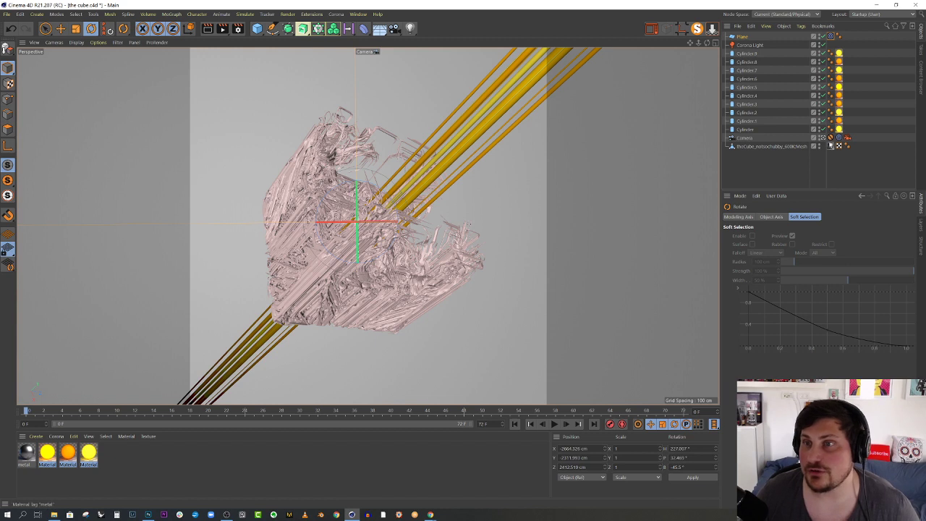
Copy the camera's Protection tag to the plane and reorder the plane, camera and Corona Light below the cube mesh.
left_click(831, 138)
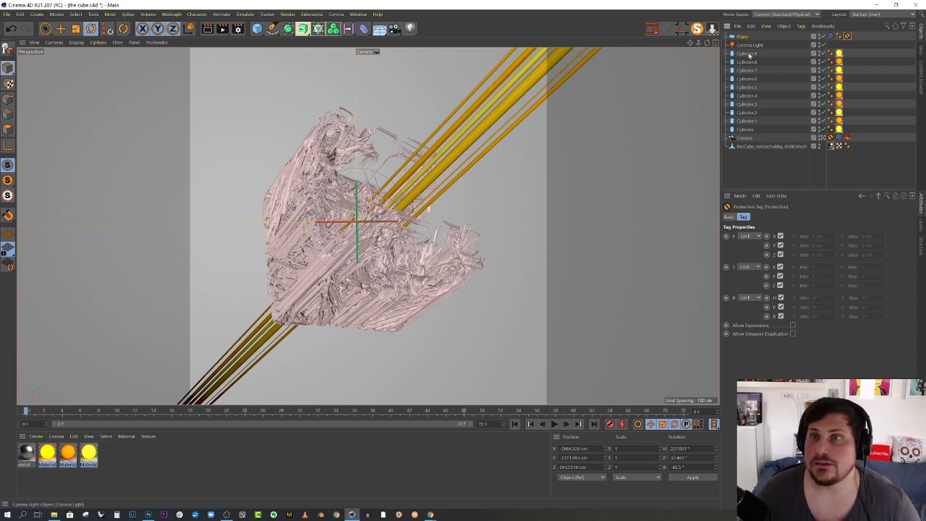
mouse_move(763, 163)
left_mouse_down()
mouse_move(772, 161)
mouse_move(751, 167)
left_mouse_up()
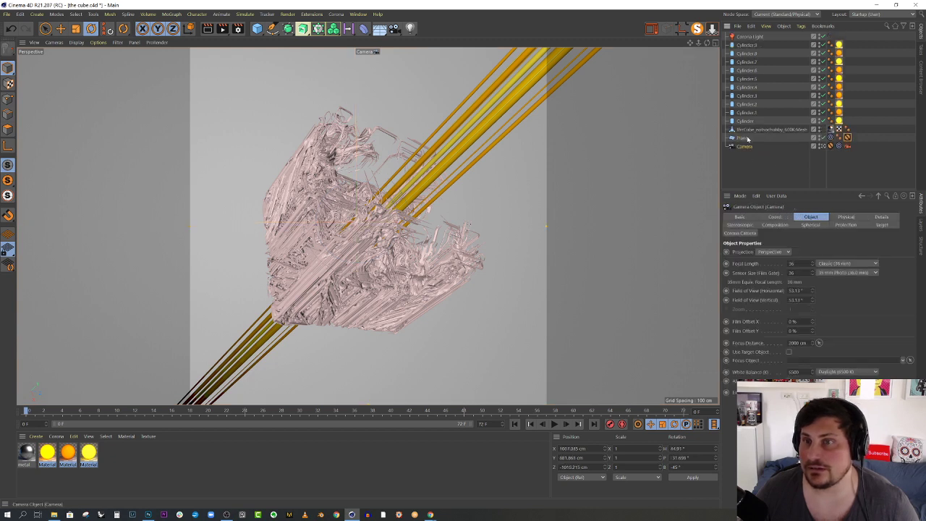
left_click_drag(754, 102, 752, 152)
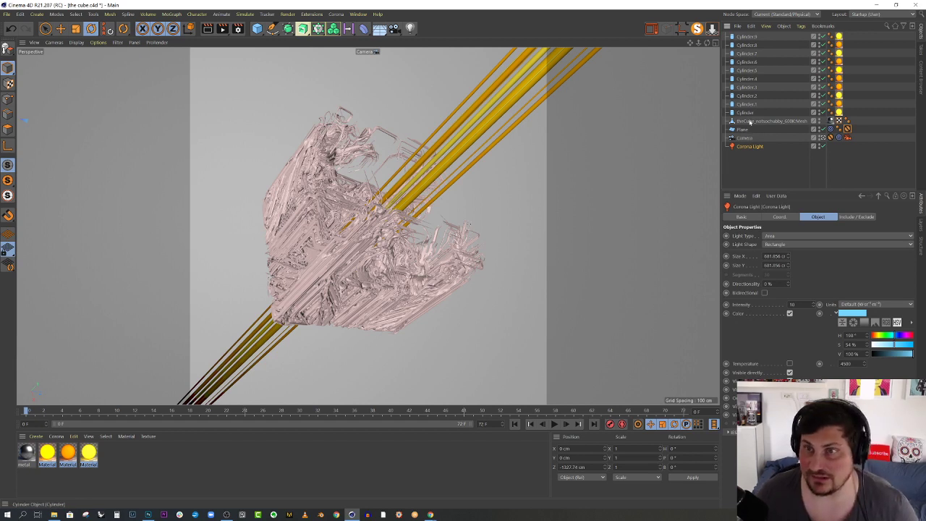
Group all the cylinders and the cube mesh under a null named "3d".
left_click(752, 121)
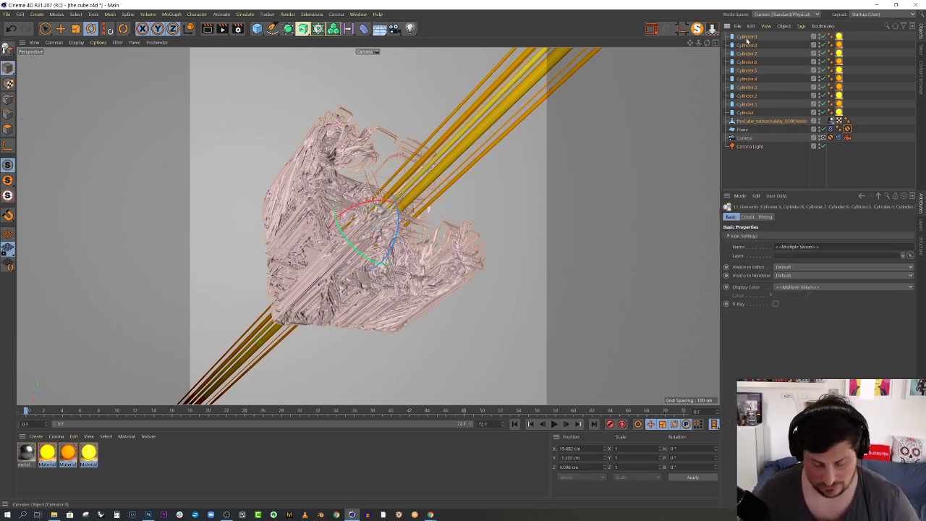
key("alt+g")
double_click(747, 38)
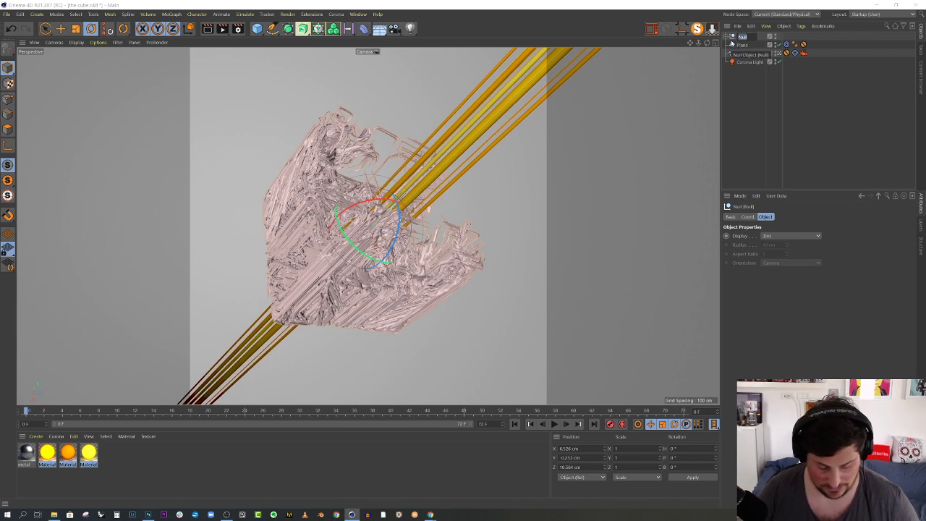
type("3d")
key("Return")
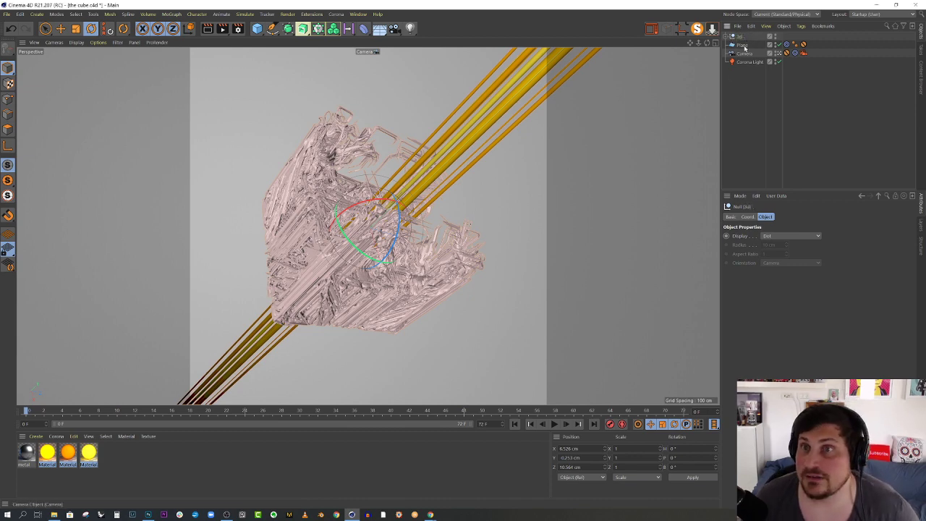
Leave the scene camera and examine the cube, light and backdrop arrangement from other angles.
left_click(779, 54)
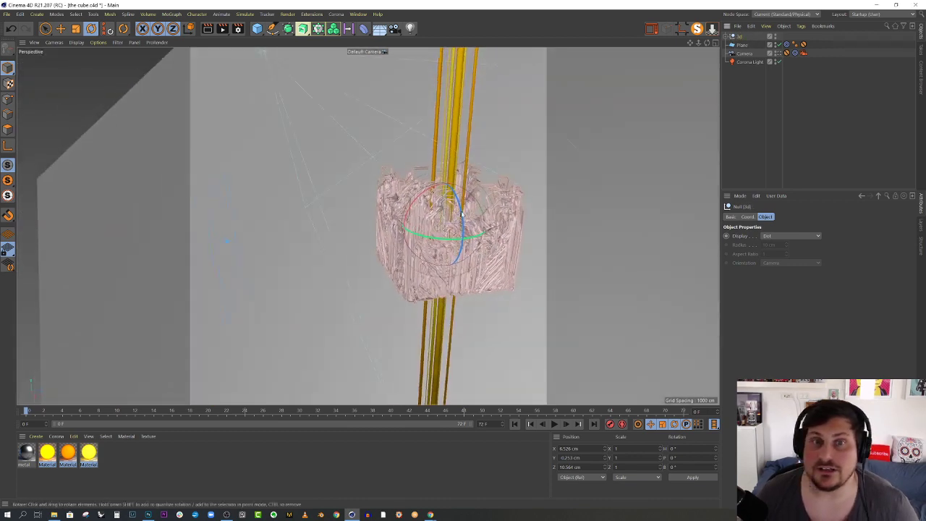
left_click_drag(391, 210, 475, 230, "alt")
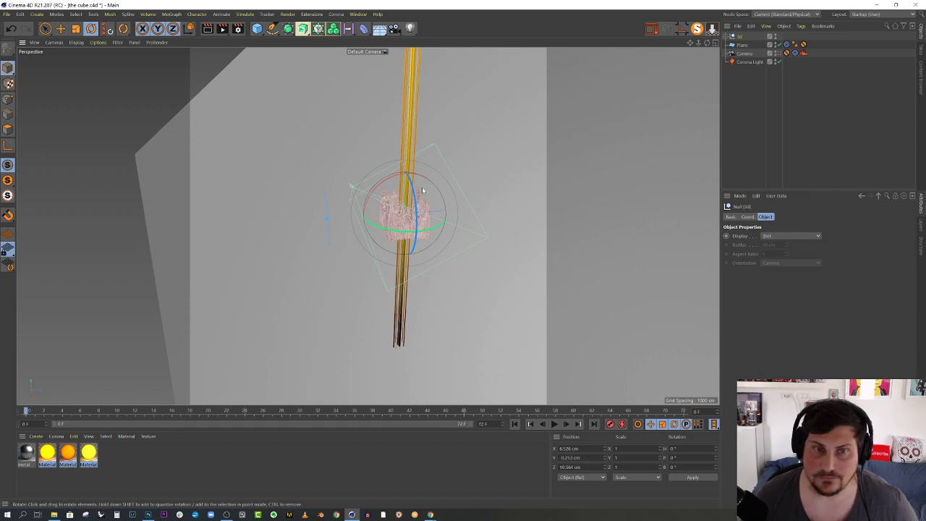
left_click_drag(402, 191, 304, 239, "alt")
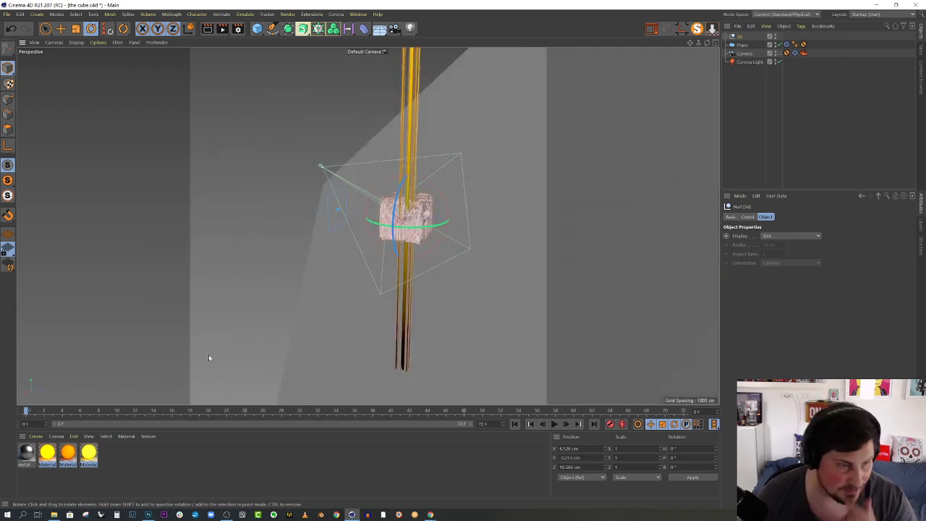
Create a new Corona material for the backdrop and open it for editing.
left_click(56, 436)
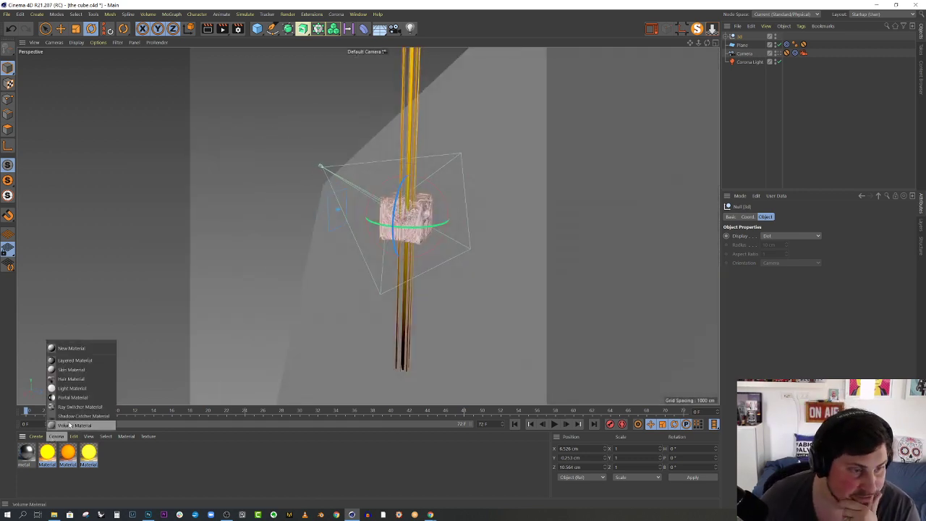
left_click(81, 348)
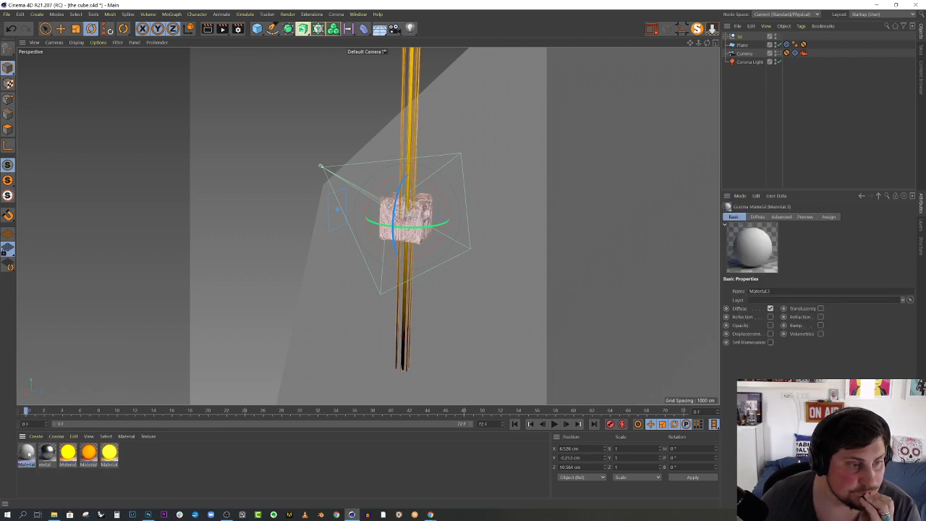
double_click(26, 452)
Switch to the browser, examine the blue, teal and orange palette among the image results, and return to Cinema 4D.
left_click(430, 514)
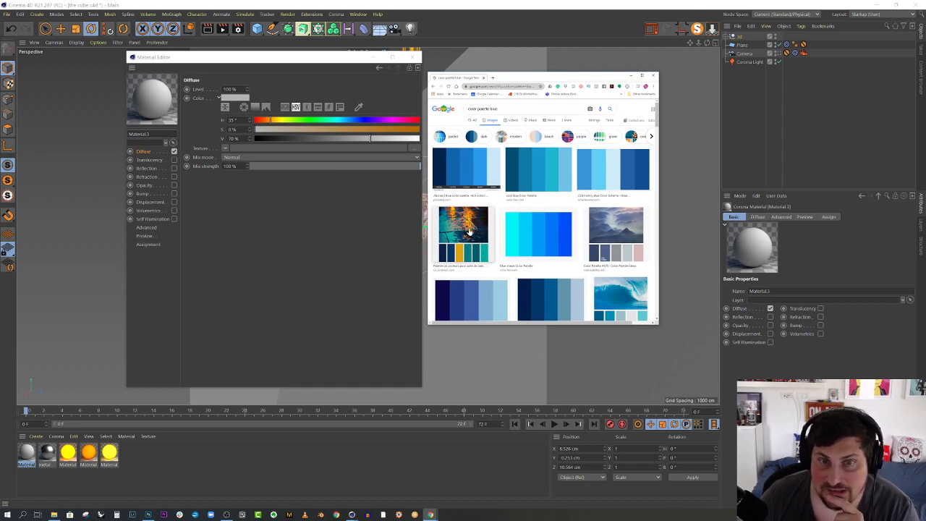
left_click(469, 230)
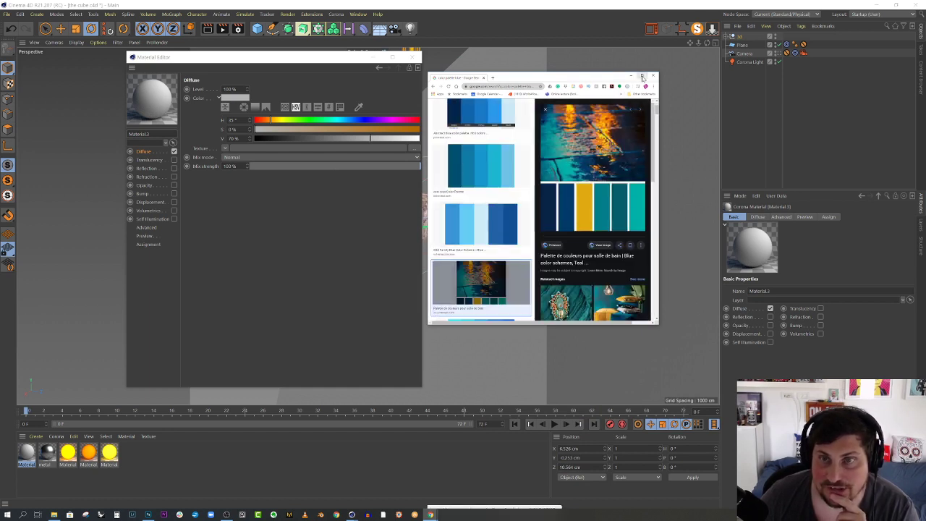
left_click(642, 77)
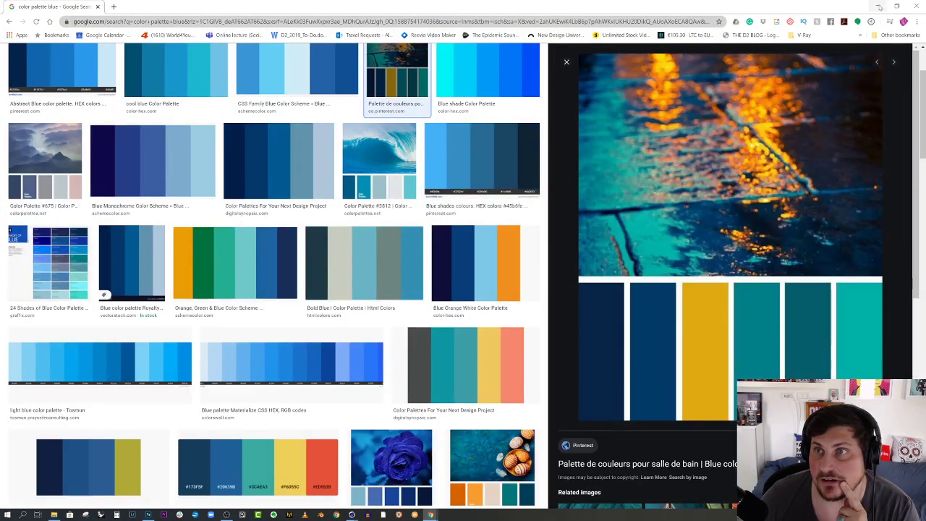
left_click(879, 6)
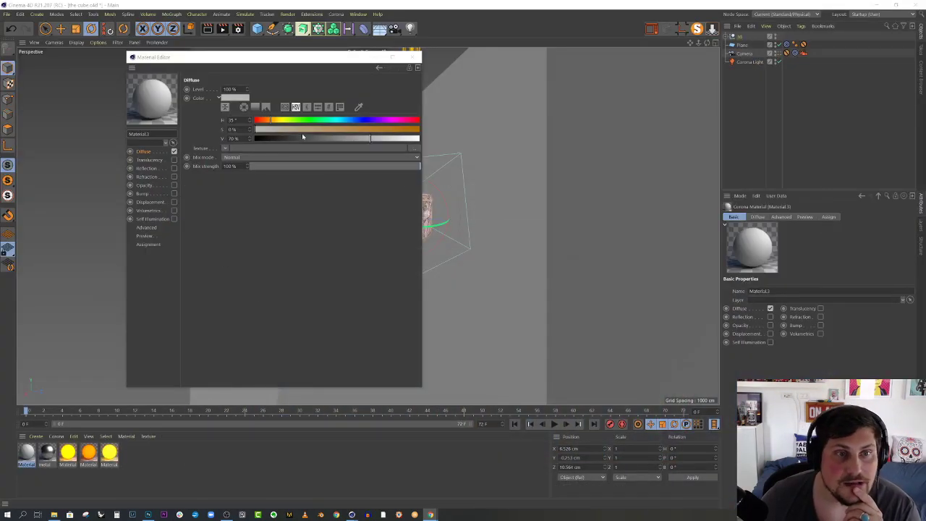
Set the material's diffuse colour to teal (H 169°, S 100%, V 70%) and enable its reflection.
left_click(341, 120)
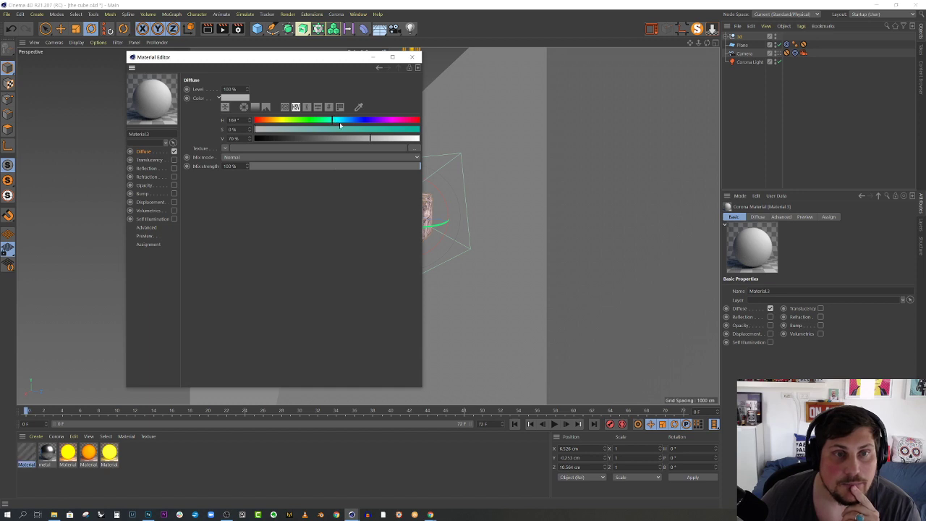
left_click(417, 130)
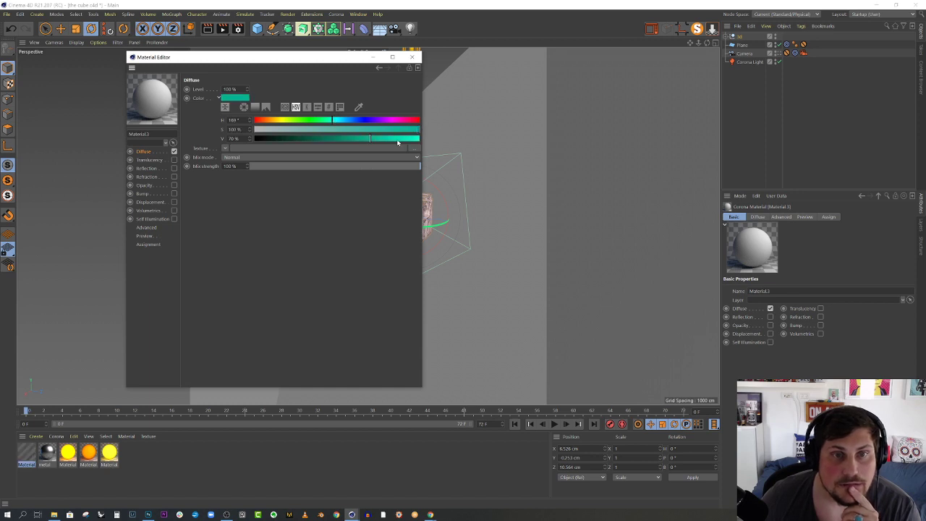
left_click(173, 168)
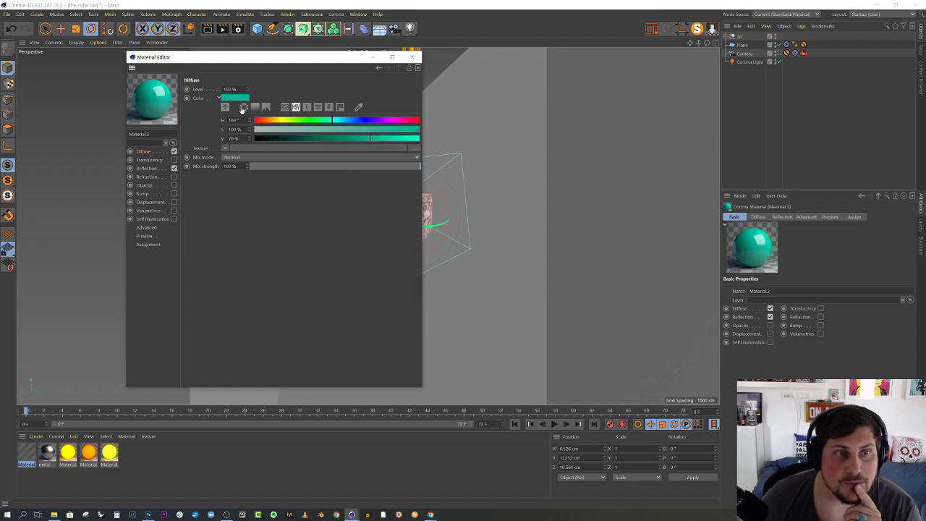
left_click(145, 161)
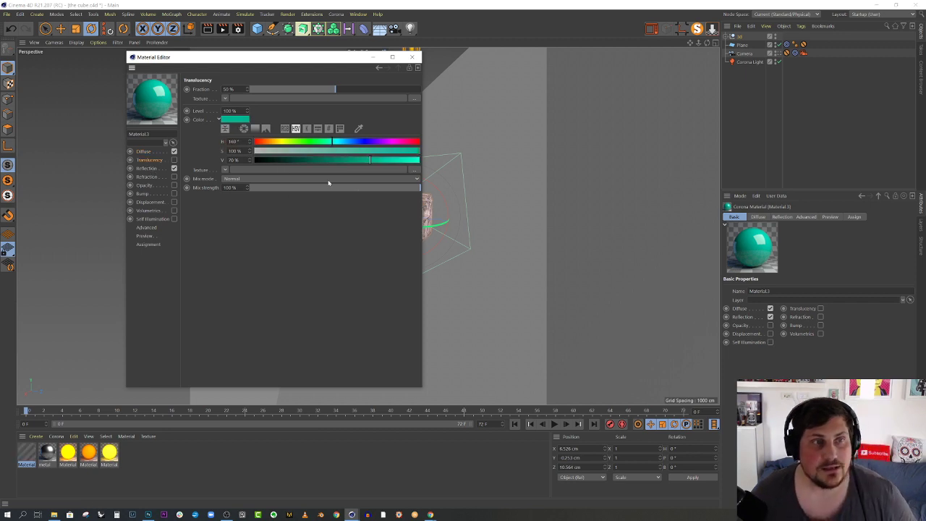
Give the material's reflection the teal colour with brightness at 88% and set glossiness to 0.7.
left_click(146, 168)
left_click_drag(237, 101, 237, 99)
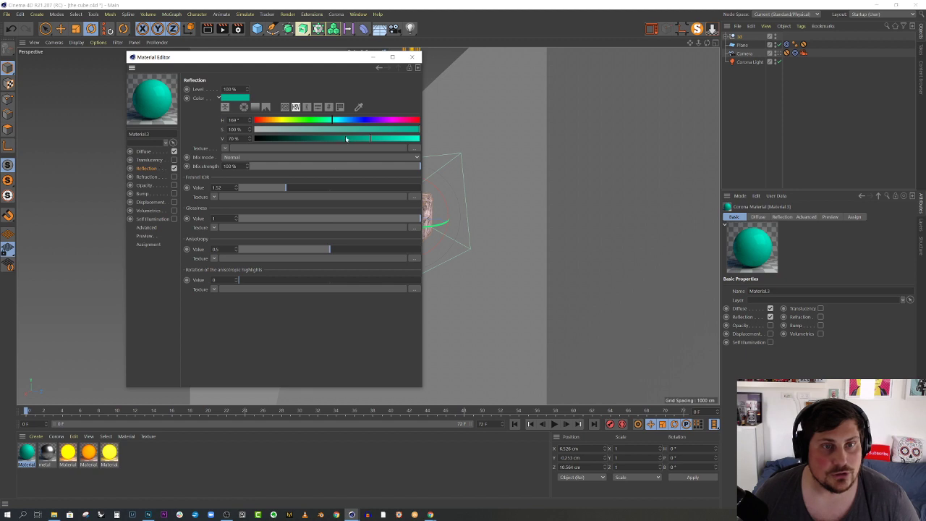
left_click_drag(372, 138, 397, 139)
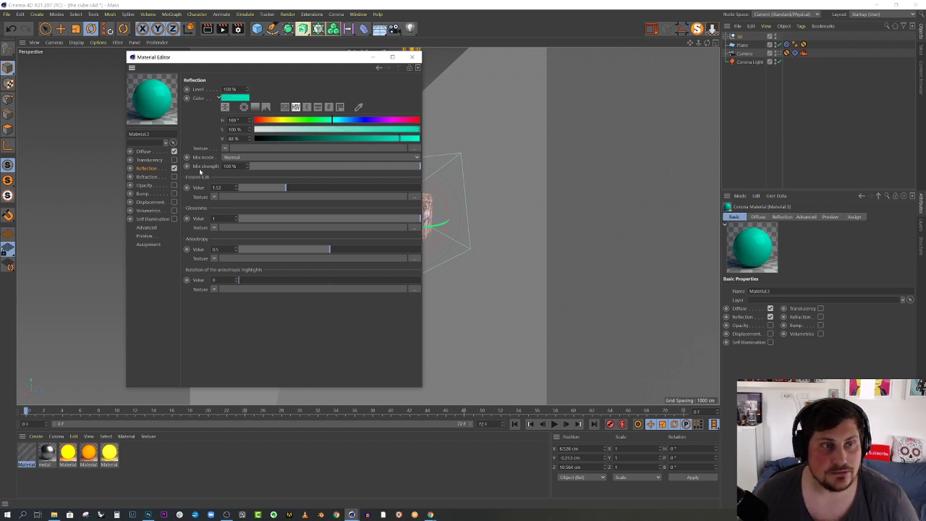
left_click_drag(396, 221, 373, 221)
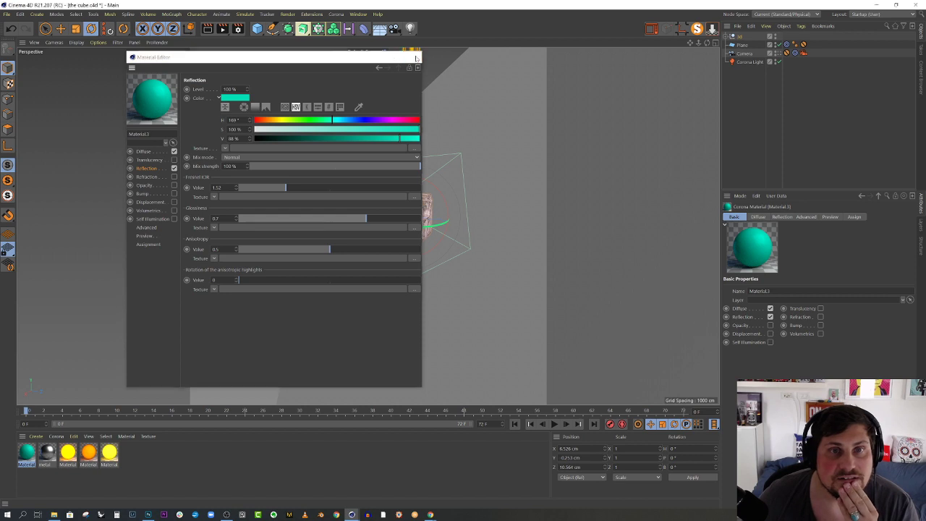
Apply the teal material to the backdrop plane and view the cube and backdrop from above.
left_click(412, 56)
left_click_drag(25, 454, 478, 235)
right_click_drag(544, 192, 456, 200, "alt")
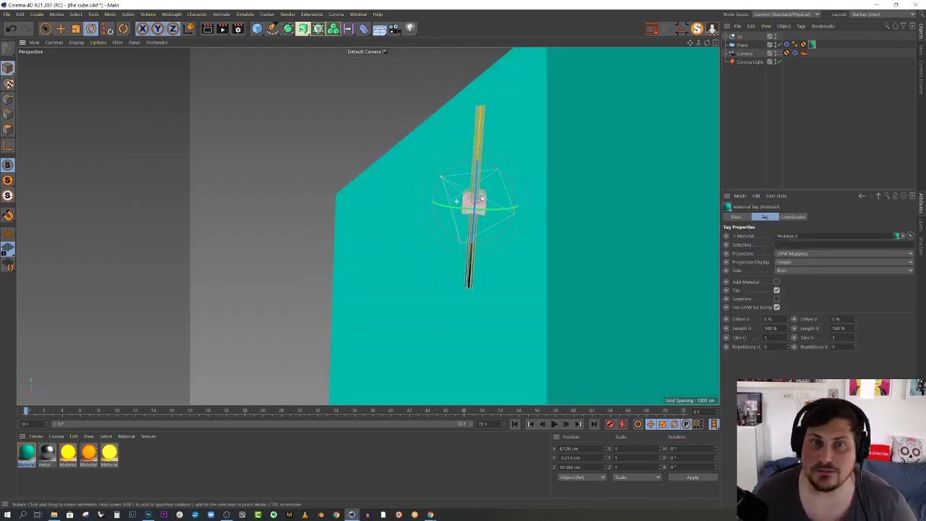
left_click_drag(457, 200, 510, 164, "alt")
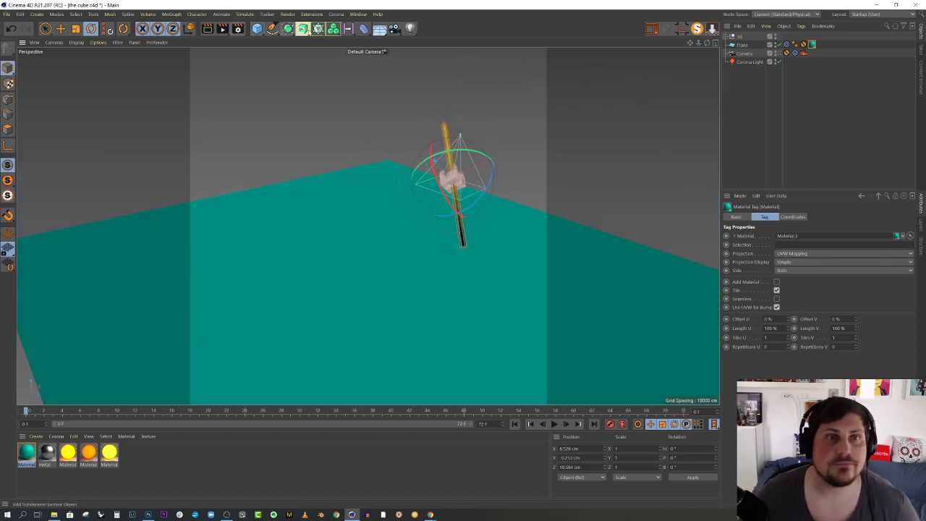
Add a second Corona light to the scene.
left_click(336, 14)
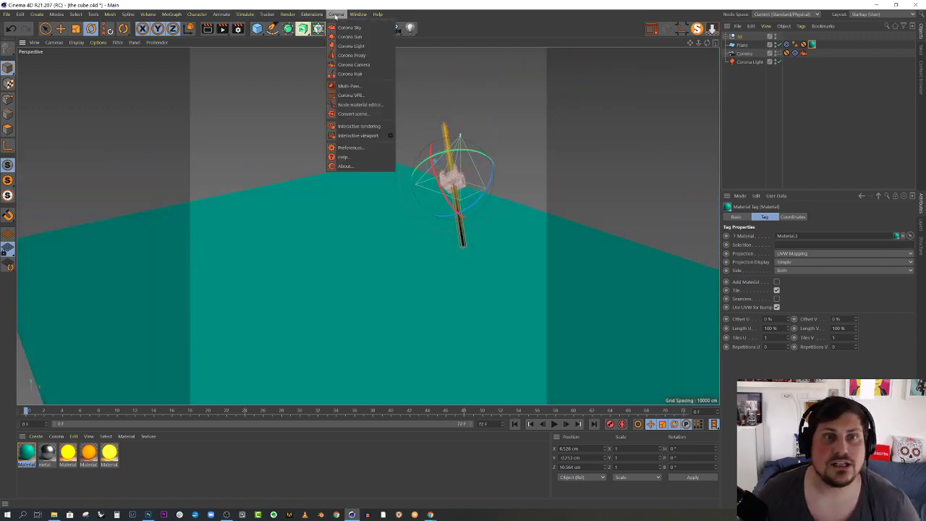
left_click(364, 46)
left_click_drag(369, 205, 507, 207, "alt")
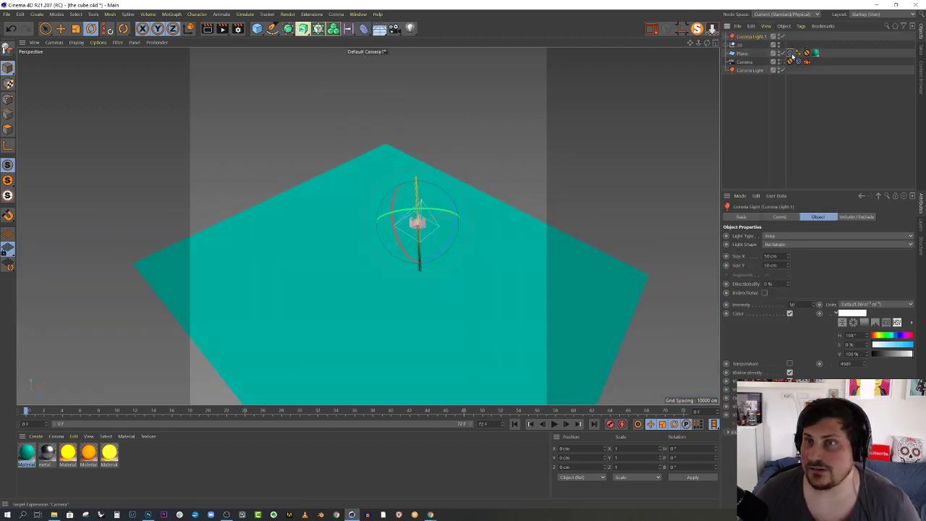
Copy the plane's target tag onto the new light and set its target object to Plane.
left_click(791, 56)
left_click_drag(792, 41, 790, 36)
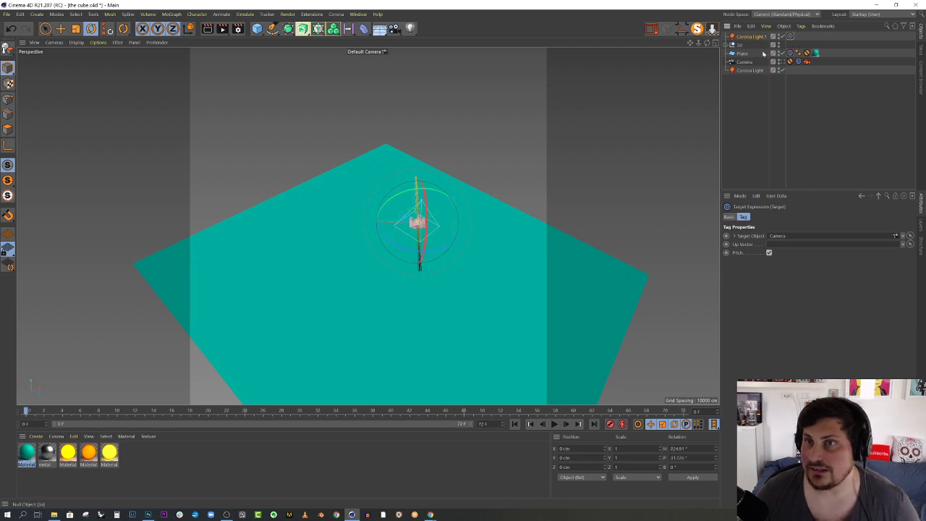
left_click_drag(784, 196, 794, 237)
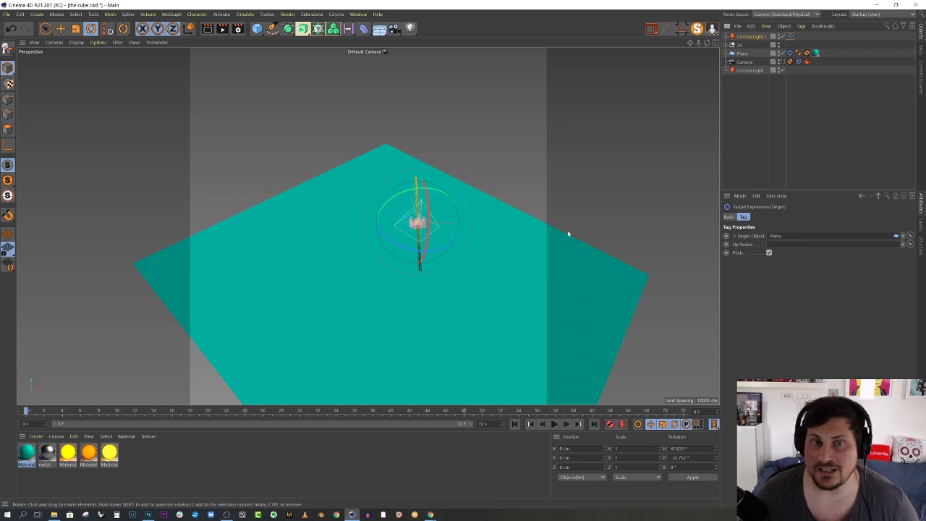
Enlarge the new light and move it behind the cube, to about X -1406, Y -1220, Z 1273 cm.
left_click_drag(402, 229, 456, 205, "alt")
scroll(463, 206, "up", 3)
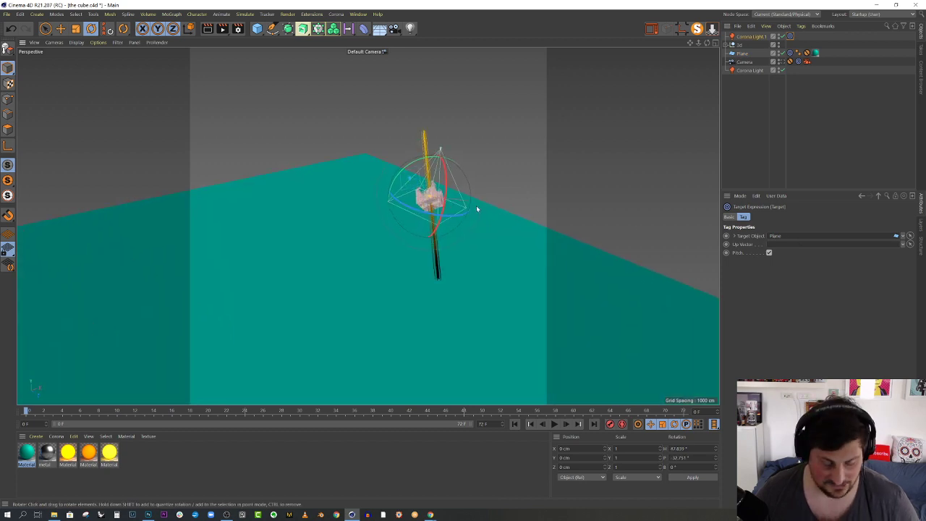
key("e")
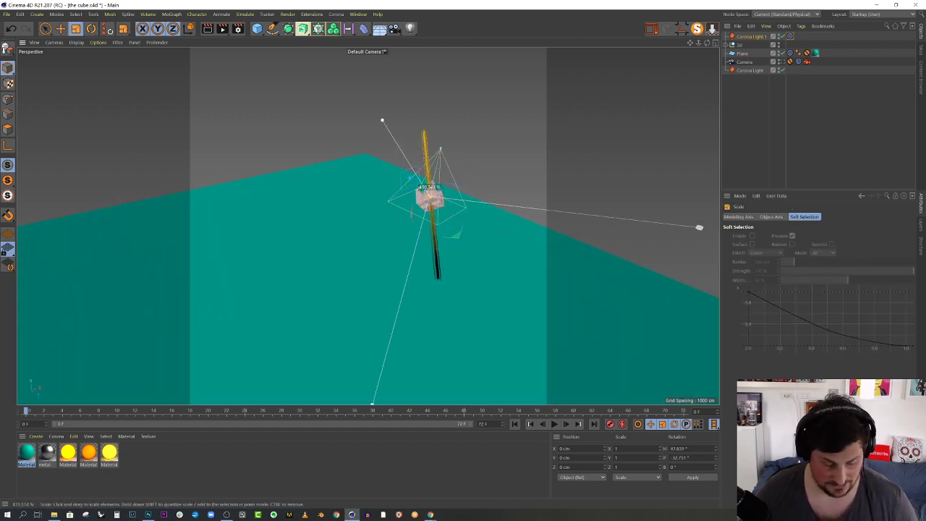
left_click_drag(420, 222, 366, 210)
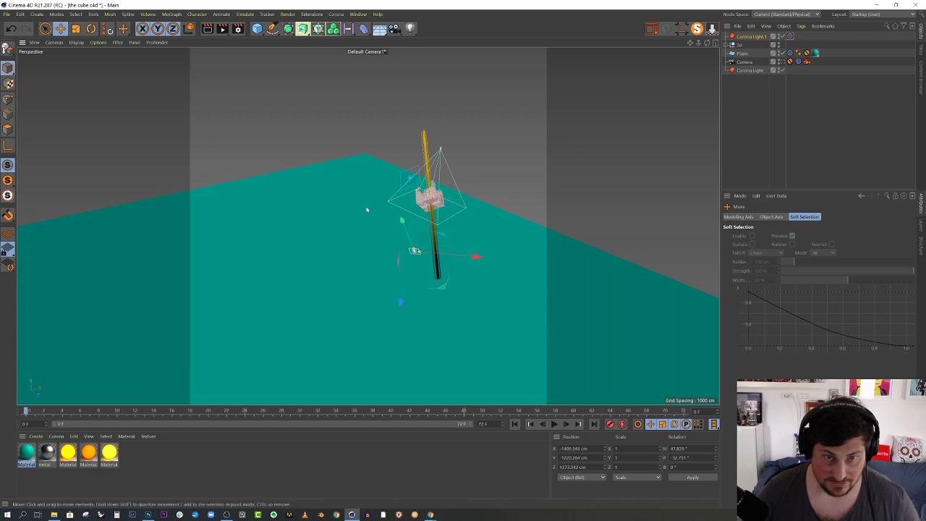
Look through the scene camera, enlarge the light behind the cube and roll it upright to about -44°.
left_click(789, 61)
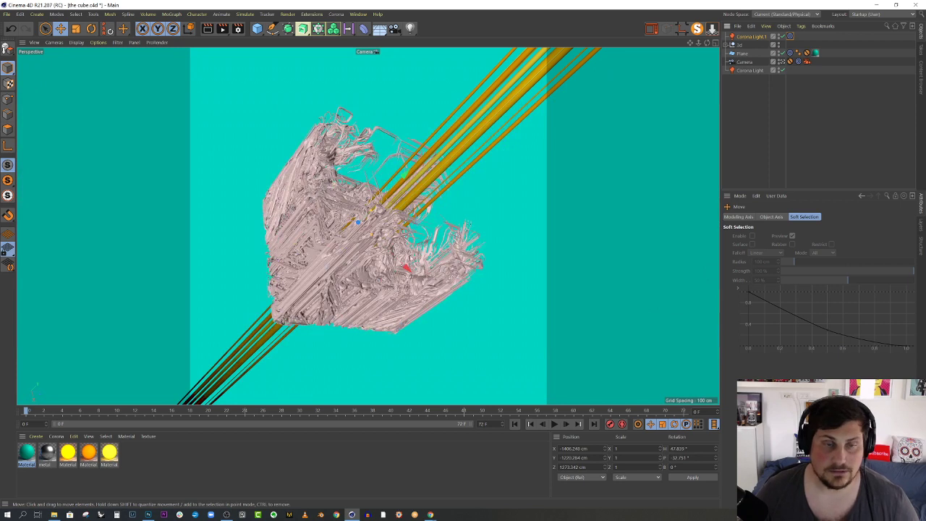
key("r")
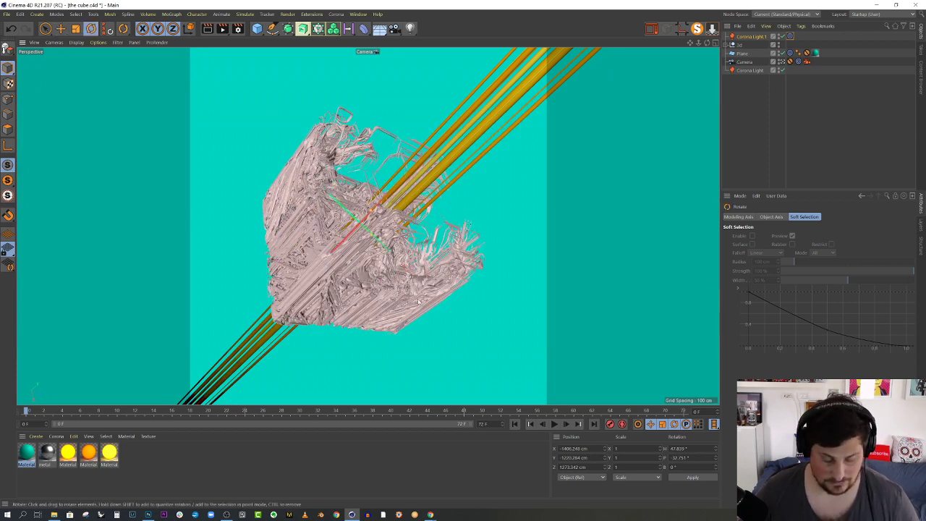
key("t")
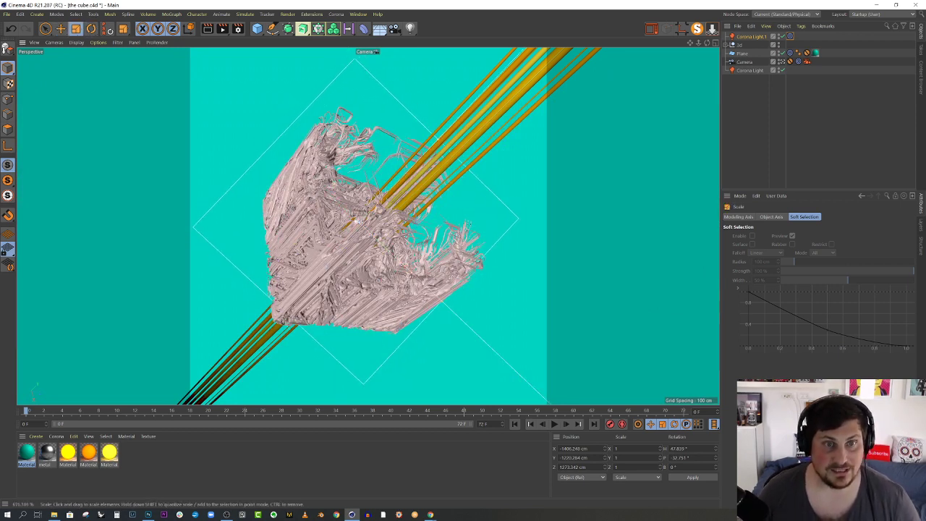
key("r")
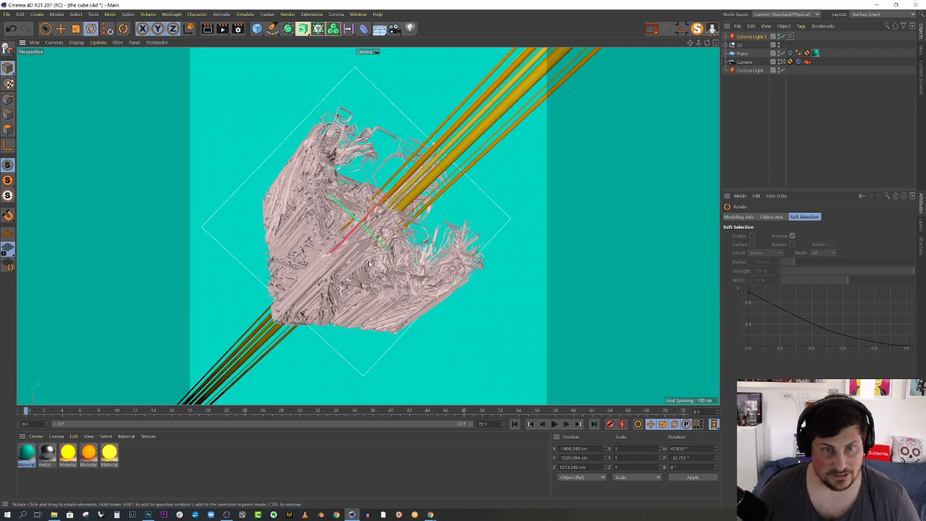
left_click_drag(369, 264, 373, 250)
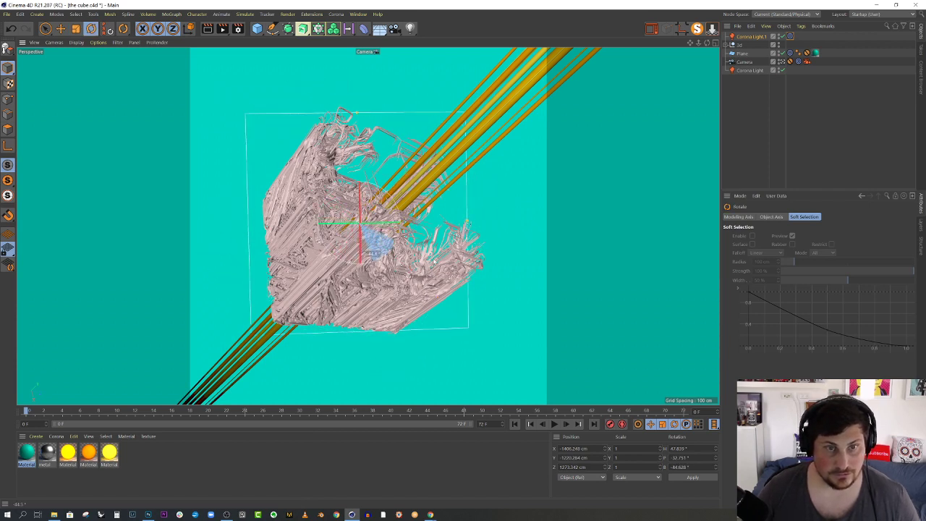
Narrow the light into a vertical strip and scale it down to about 163 by 1459 cm.
left_click_drag(434, 259, 432, 262)
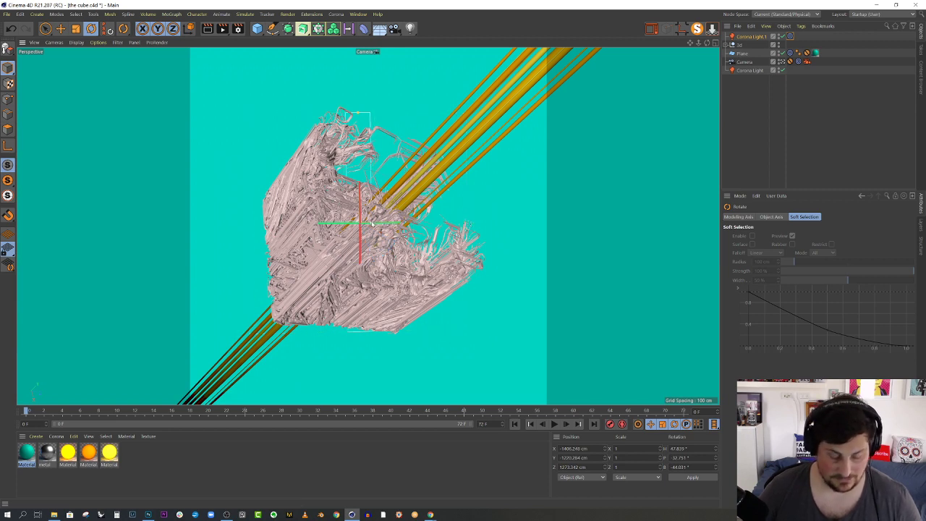
key("t")
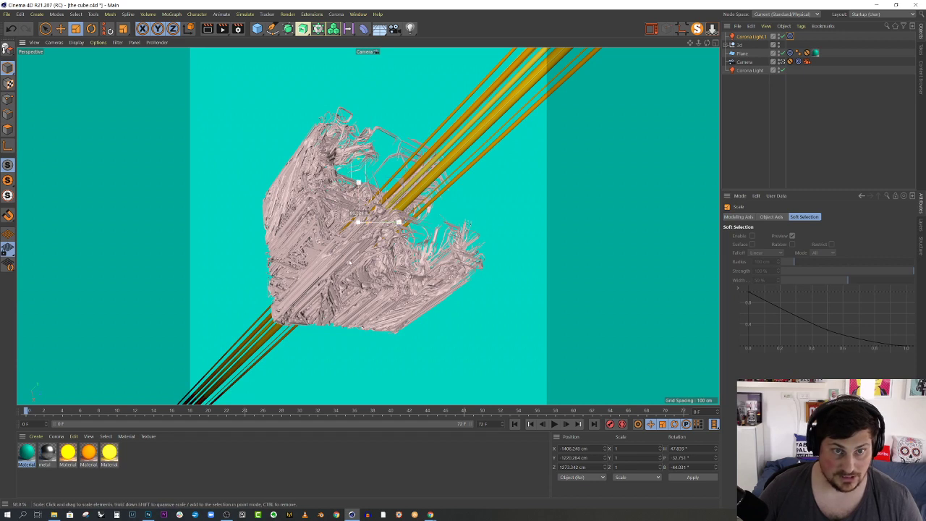
key("e")
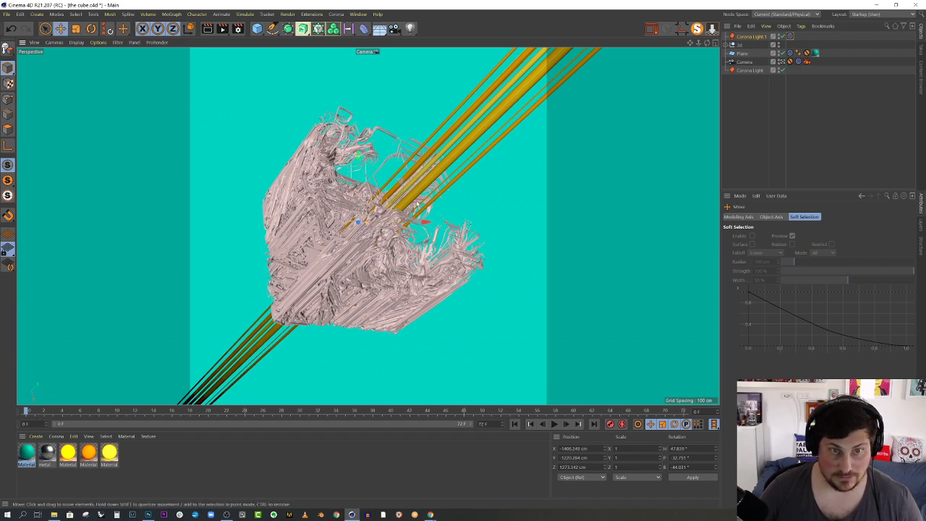
Delete the new light's target tag and lower the light to about X -1189, Y -1395, Z 1347 cm.
left_click(790, 37)
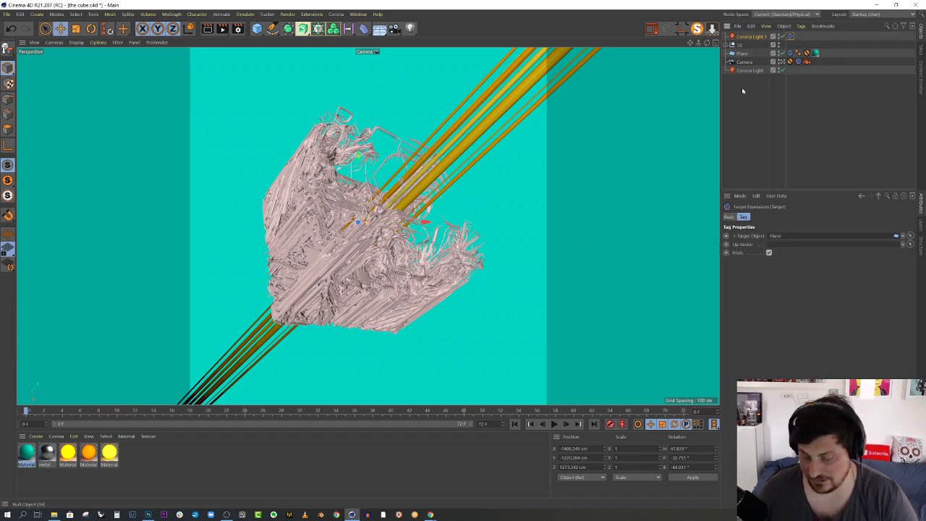
key("Delete")
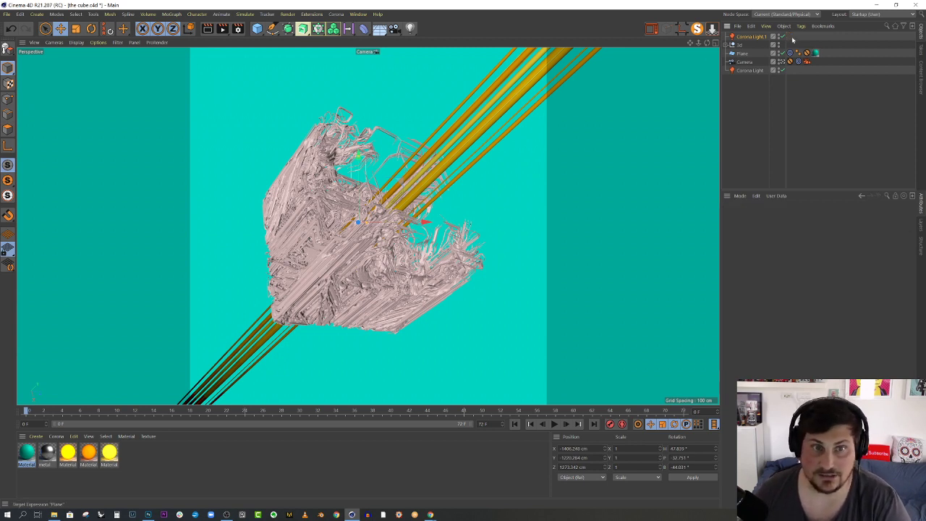
mouse_move(356, 168)
left_mouse_down()
mouse_move(373, 220)
mouse_move(381, 205)
mouse_move(355, 181)
left_mouse_up()
Reorder the new light below the original Corona light and rename it "backlight".
left_click_drag(738, 39, 754, 88)
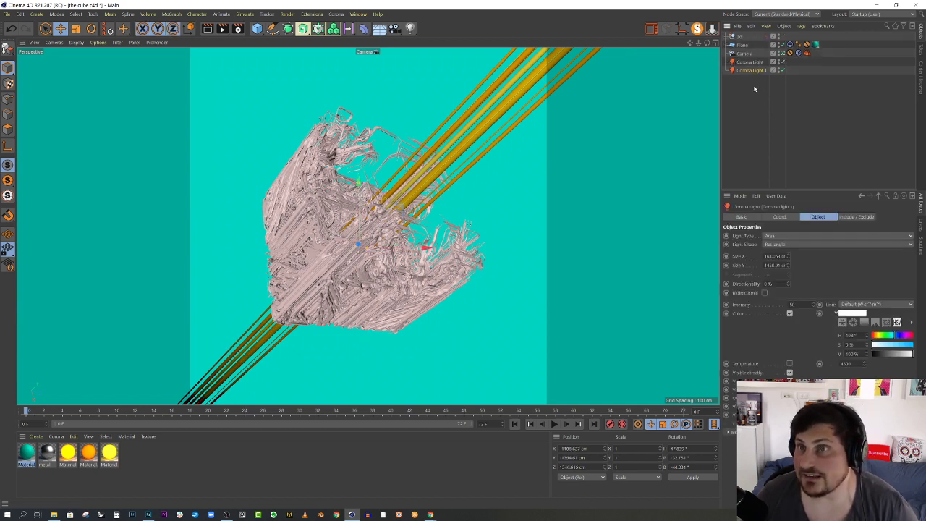
double_click(753, 70)
type("b")
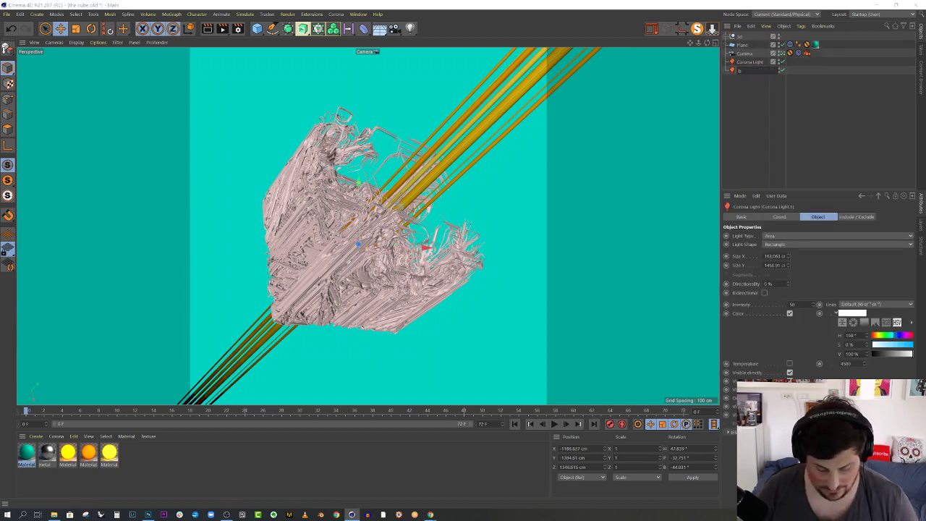
type("acklight")
key("Return")
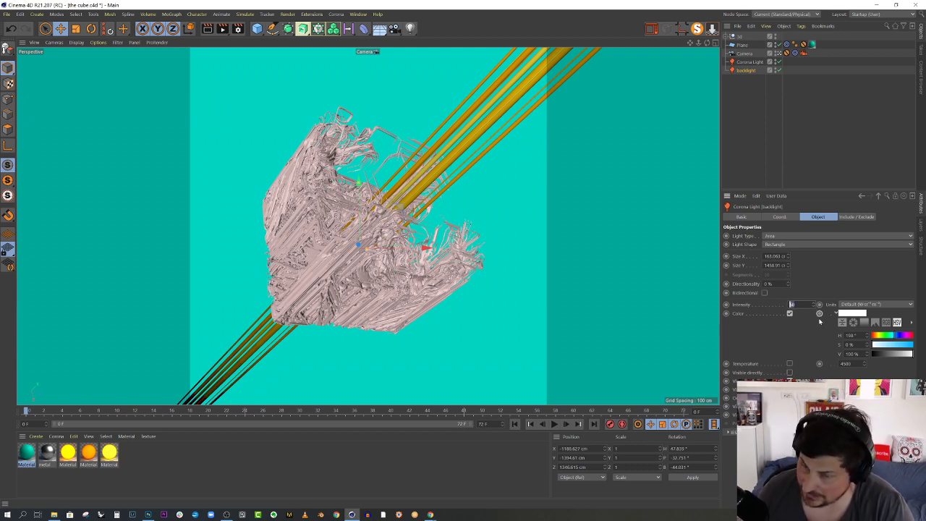
Turn off the backlight's direct visibility and set its intensity to 10.
type("10")
key("Return")
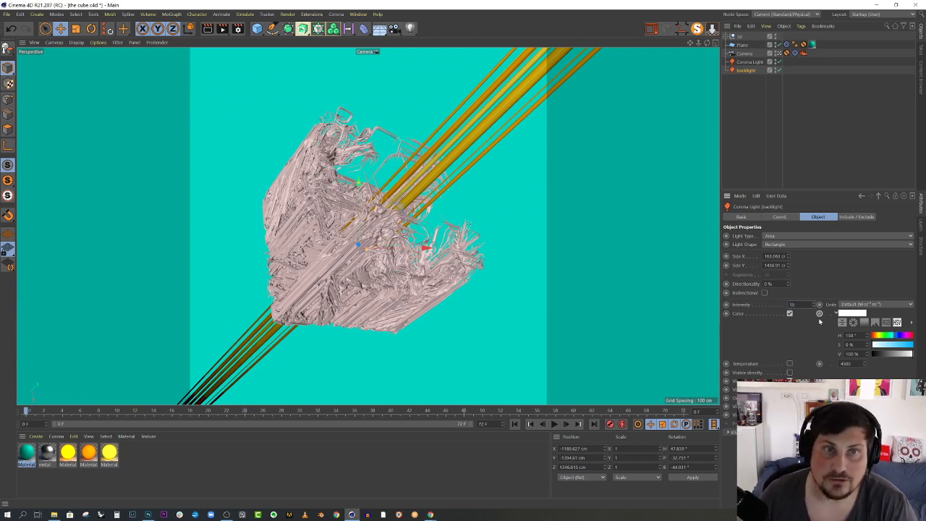
Render the camera view in Corona, examine how the backlight affects the backdrop, and close the render.
left_click(656, 32)
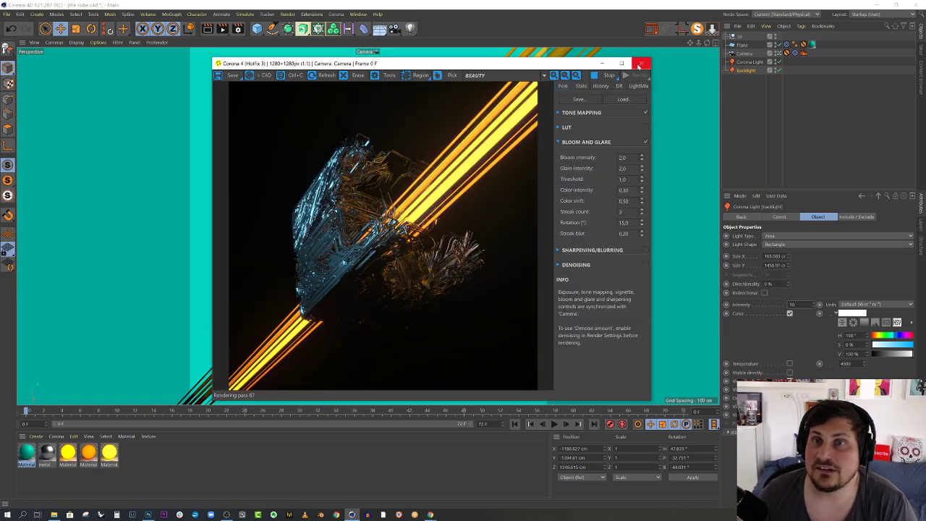
left_click(639, 75)
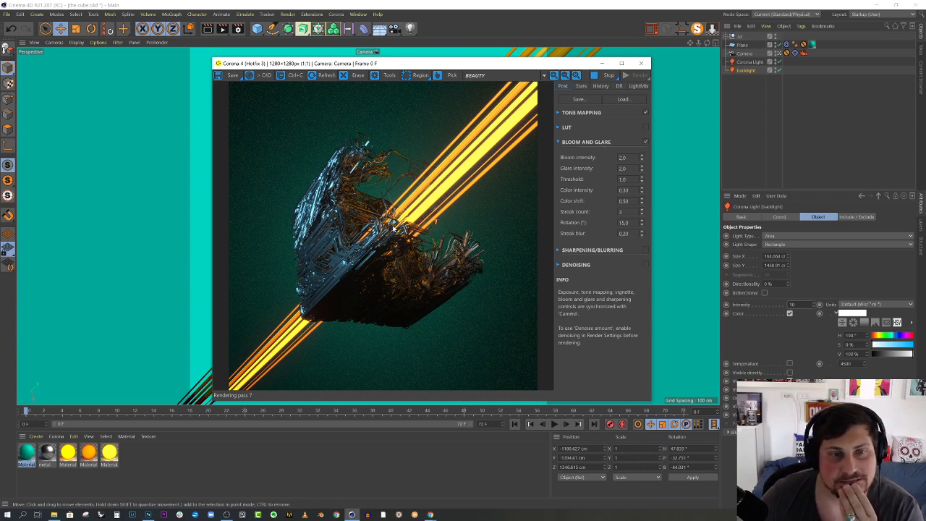
left_click(641, 63)
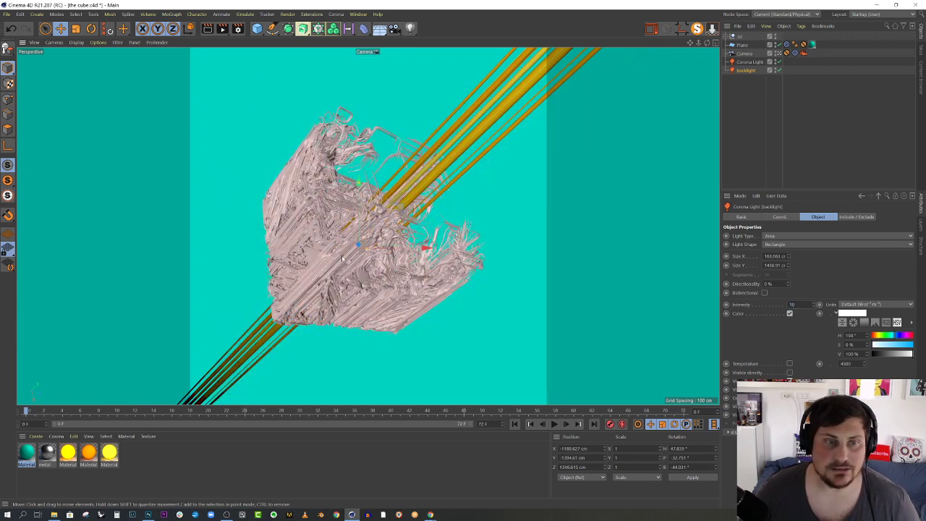
Scale up the cube mesh so it fills more of the camera frame.
left_click(293, 280)
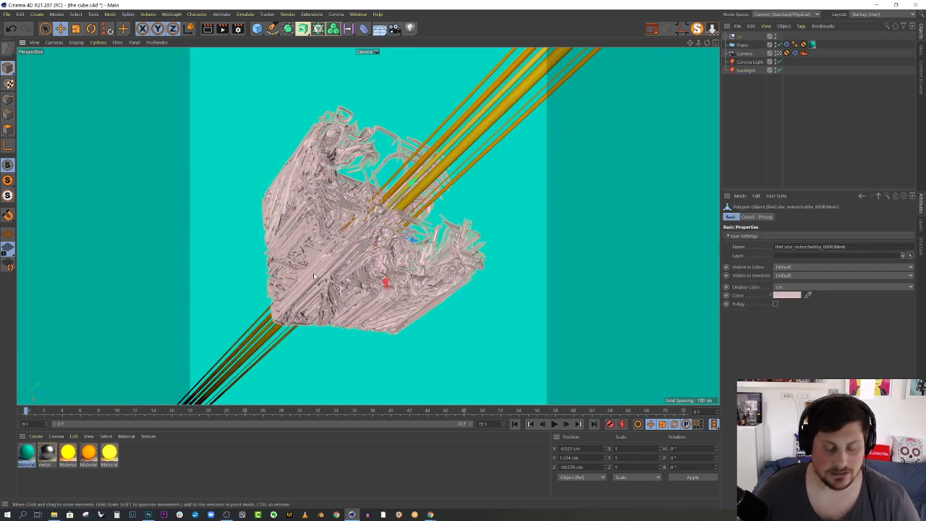
key("t")
left_click_drag(432, 348, 467, 340)
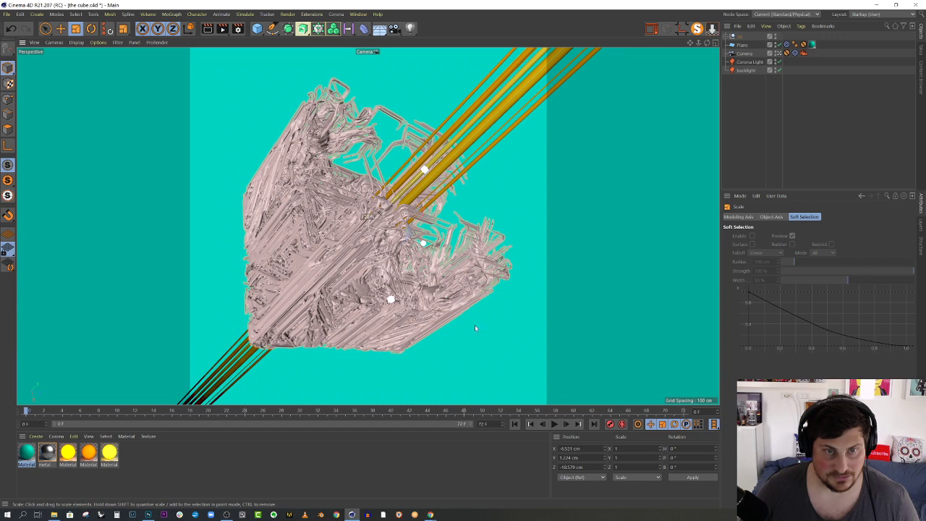
Outside the camera view, rotate the backlight to about H -71°, P -37°, B -133°.
left_click(779, 53)
mouse_move(508, 202)
left_mouse_down("alt")
mouse_move(540, 203)
mouse_move(520, 208)
left_mouse_up("alt")
middle_click_drag(471, 247, 529, 262, "alt")
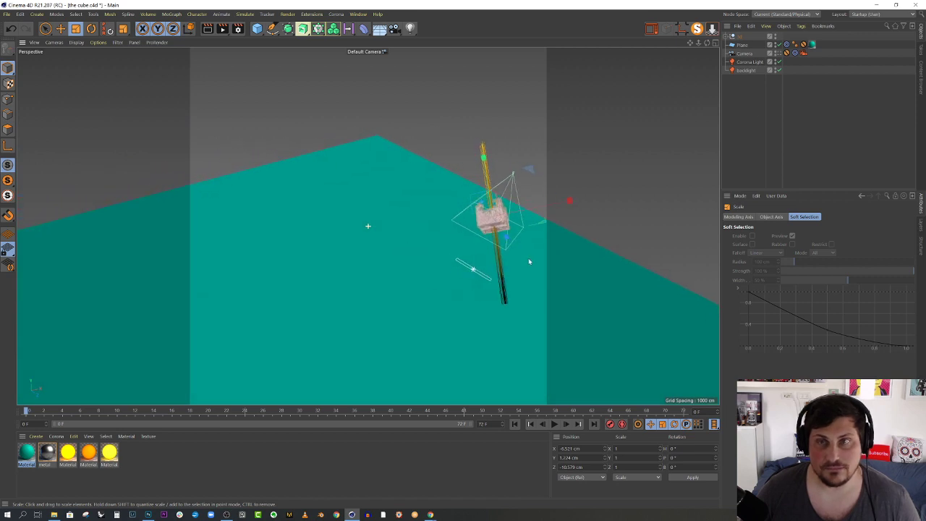
left_click(745, 70)
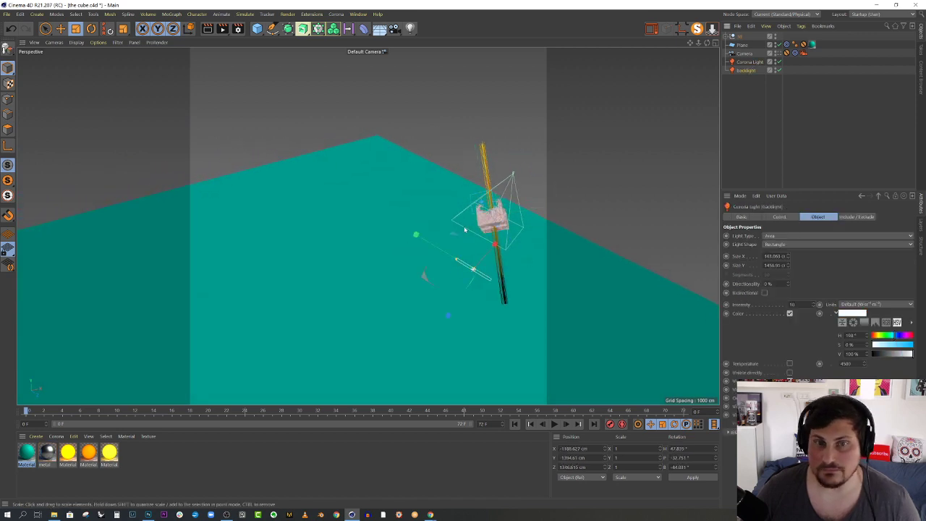
key("r")
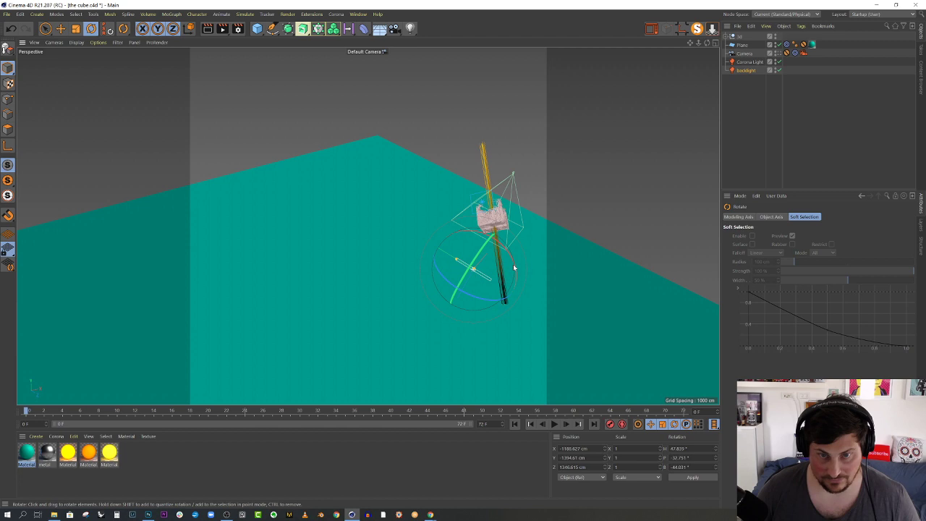
left_click_drag(513, 266, 405, 239, "alt")
left_click_drag(430, 275, 491, 279, "alt")
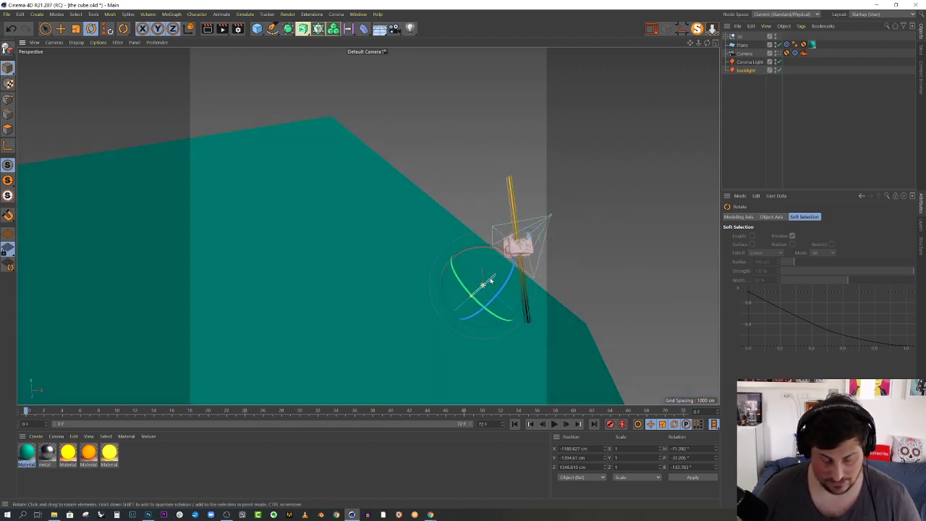
Move the backlight up and well away from the cube, to about Y 4046 cm.
key("e")
left_click_drag(515, 314, 313, 194)
left_click_drag(333, 200, 422, 252, "alt")
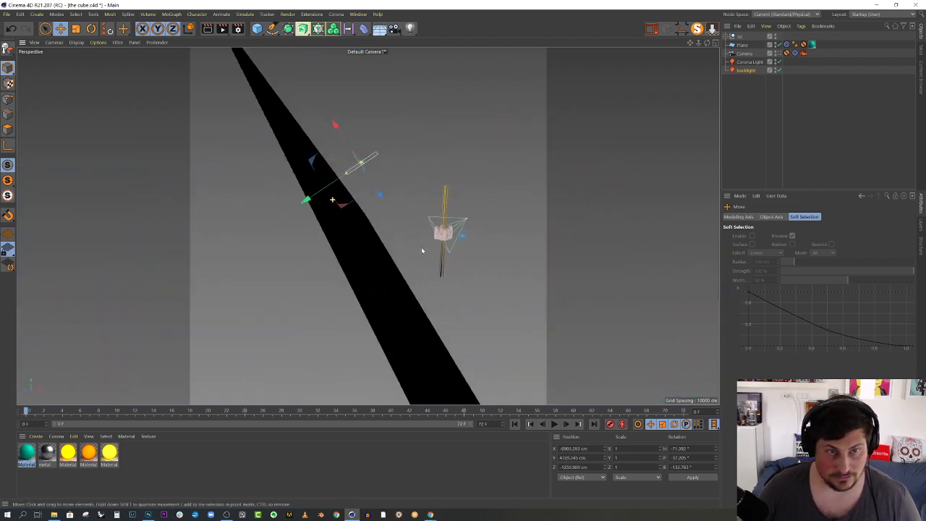
left_click_drag(328, 183, 362, 212)
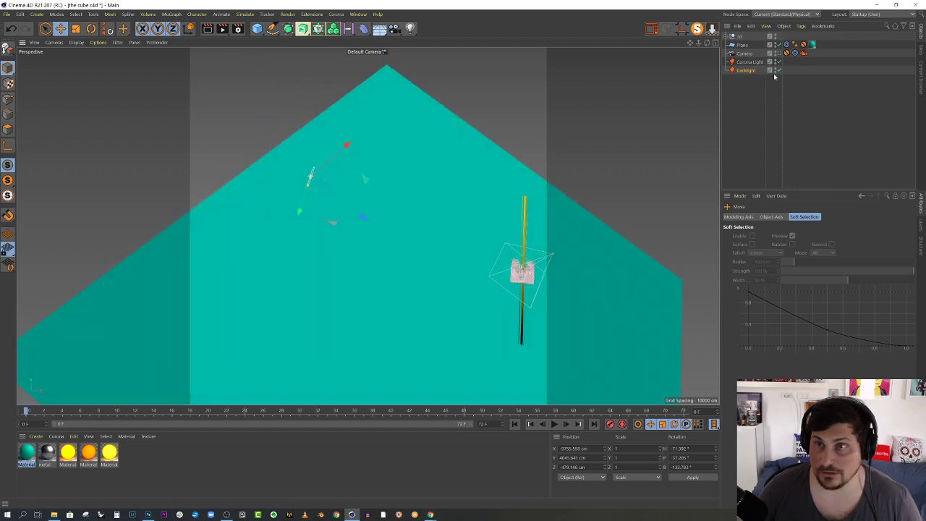
Render the camera view in Corona, examine the effect of the moved backlight on the backdrop, and close the render.
left_click(785, 53)
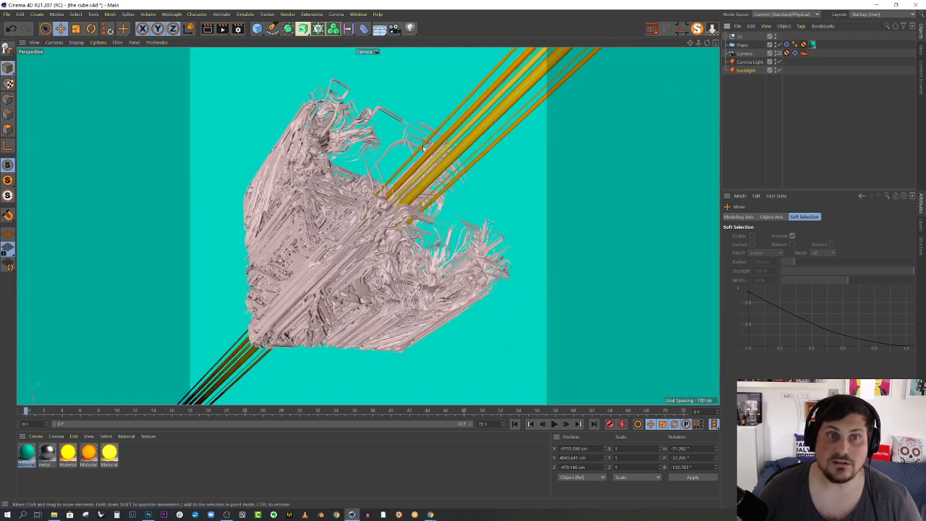
left_click(651, 29)
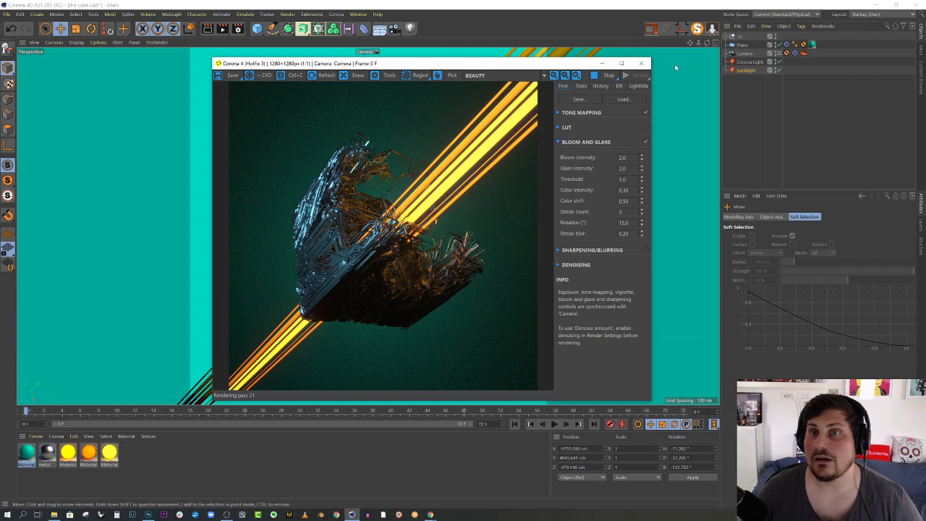
left_click(612, 75)
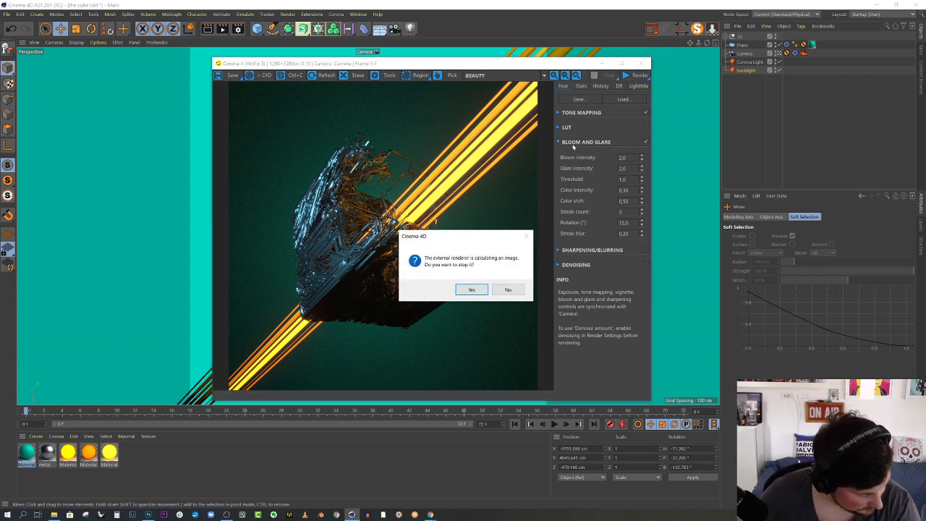
left_click(486, 288)
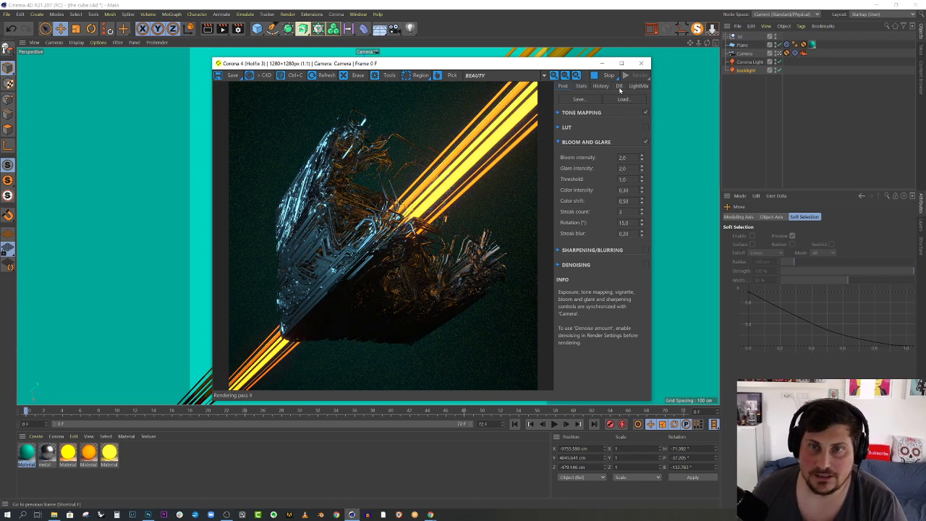
left_click(641, 64)
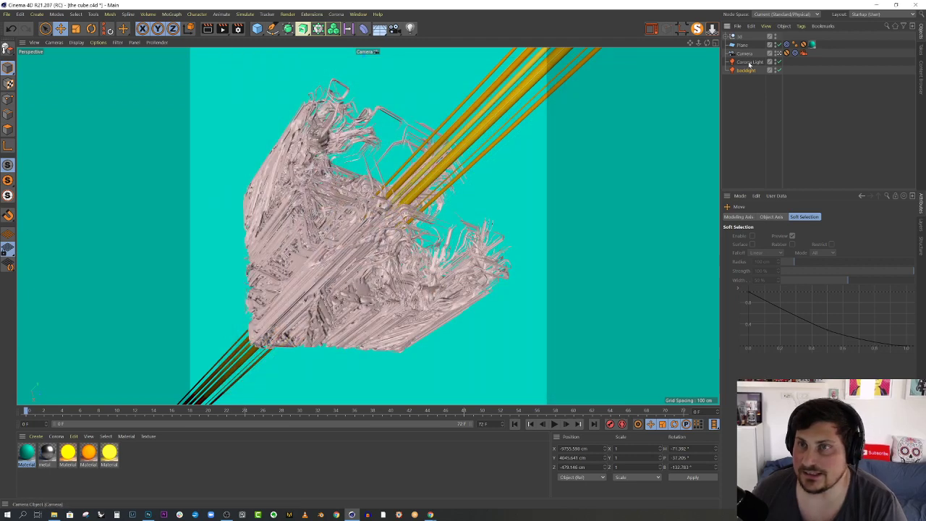
Set the backlight's intensity to 50.
left_click(747, 70)
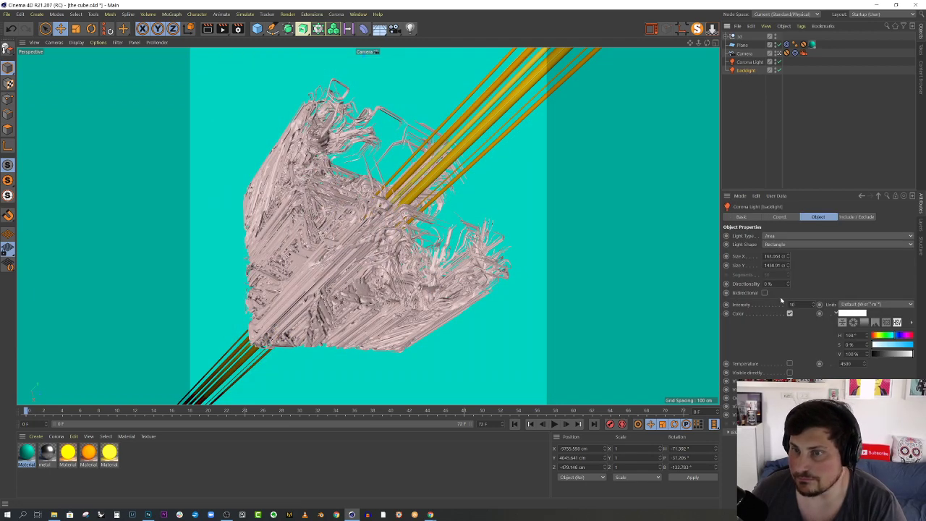
key("Return")
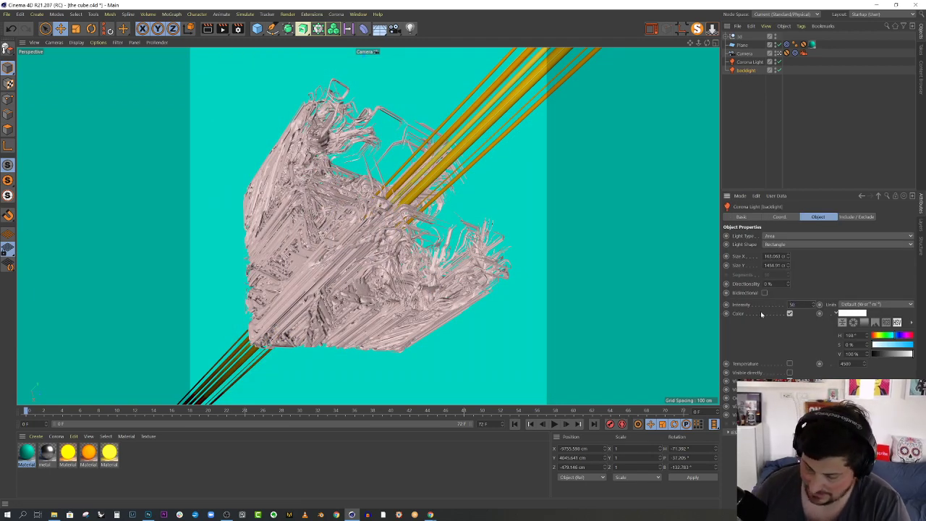
Move the backlight closer behind the cube, near the upper edge of the camera frame, and check its glow in a Corona render.
middle_click(439, 109)
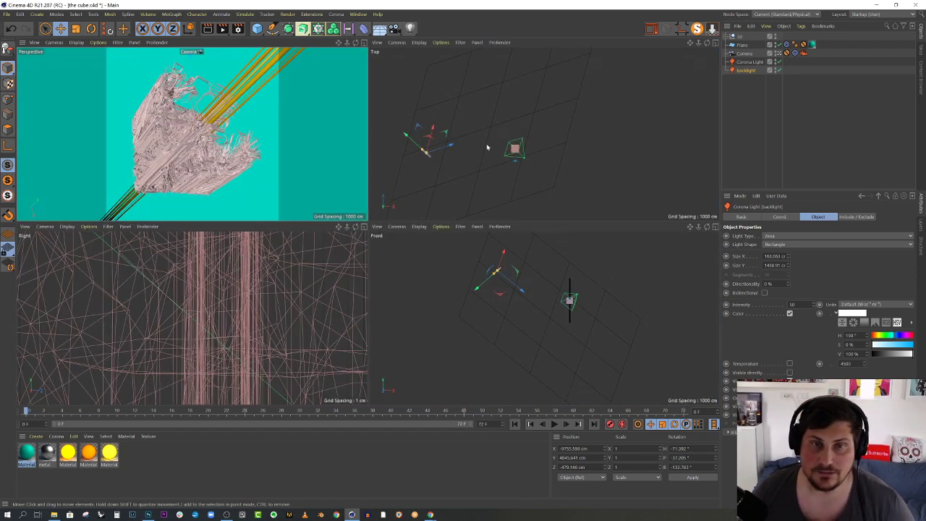
left_click_drag(490, 147, 494, 129, "alt")
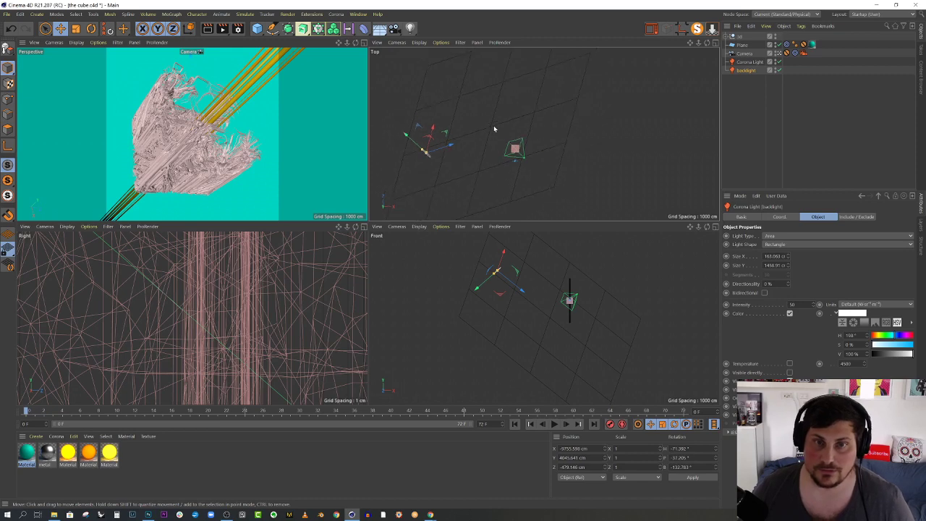
middle_click(299, 132)
scroll(464, 207, "down", 5)
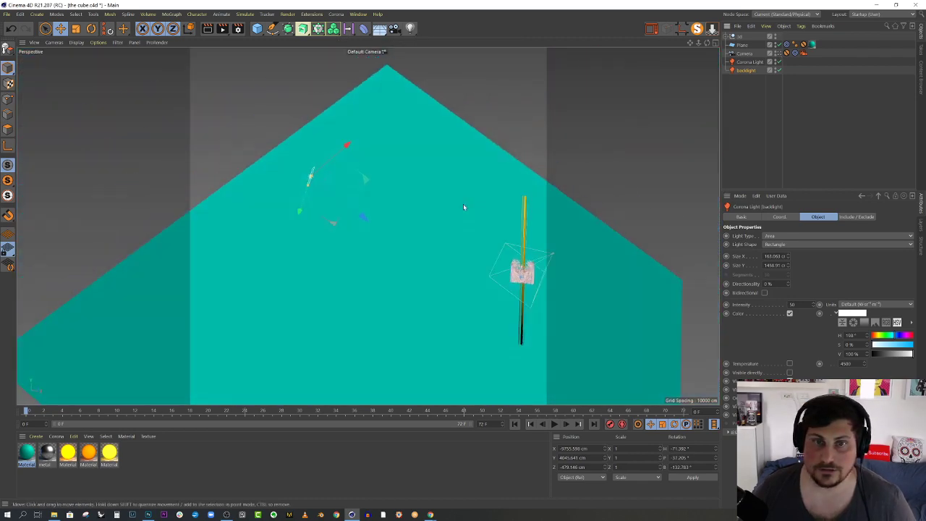
left_click_drag(359, 205, 474, 270)
left_click(778, 54)
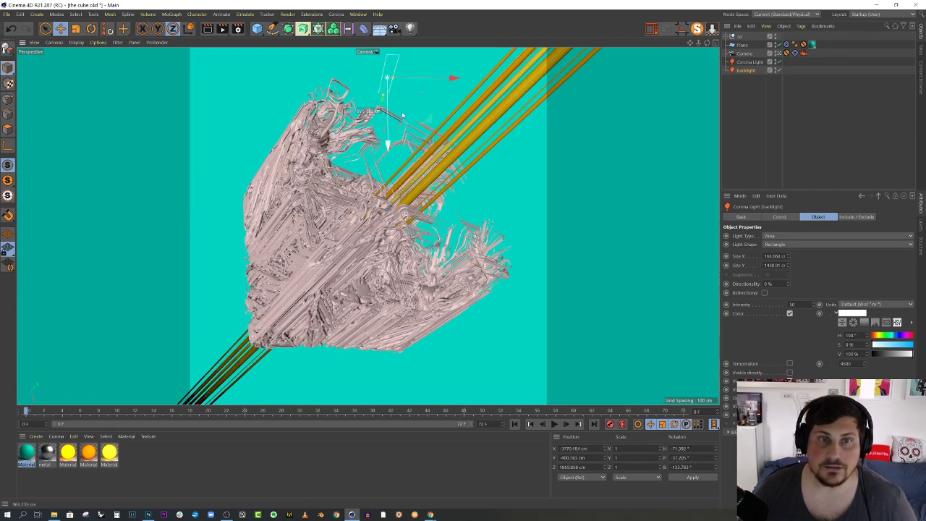
left_click_drag(402, 115, 362, 75)
left_click(652, 29)
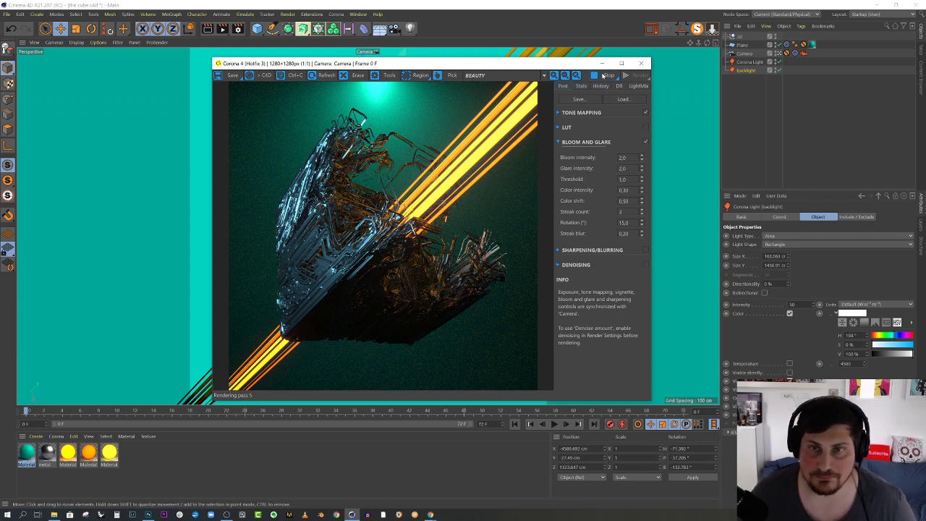
left_click(640, 63)
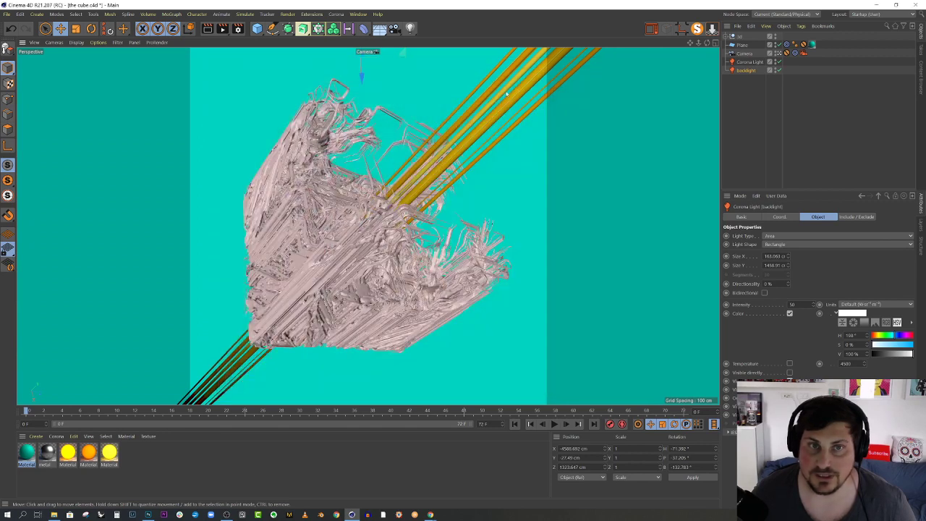
Shift the backlight to about Y 537 cm and widen it to about 865 cm in Size X.
left_click_drag(386, 86, 362, 86)
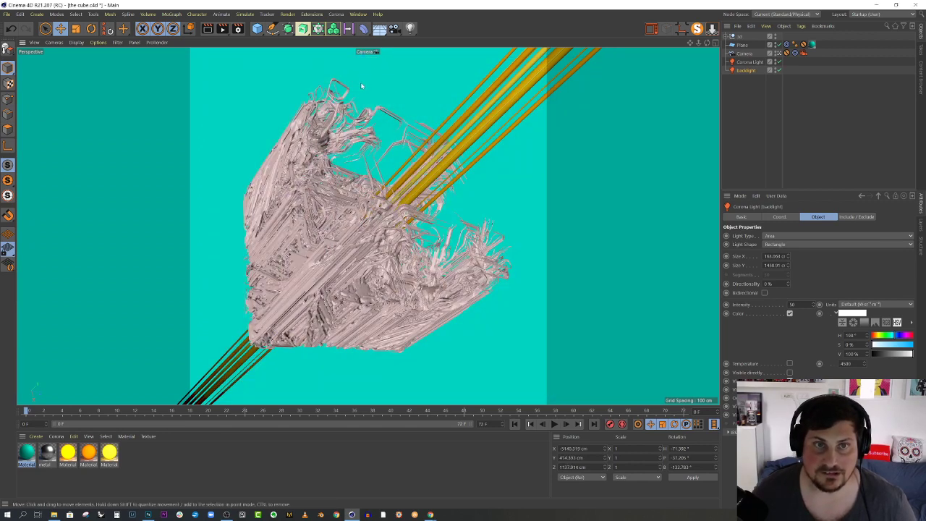
left_click(786, 53)
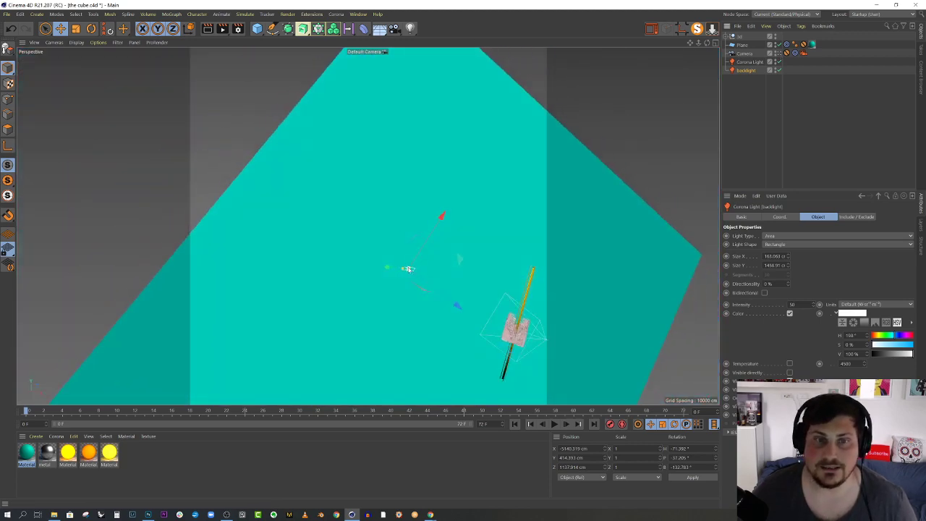
left_click_drag(417, 268, 411, 263)
Render the camera view again, examine the wider backlight's glow on the backdrop, and close the render.
left_click(779, 54)
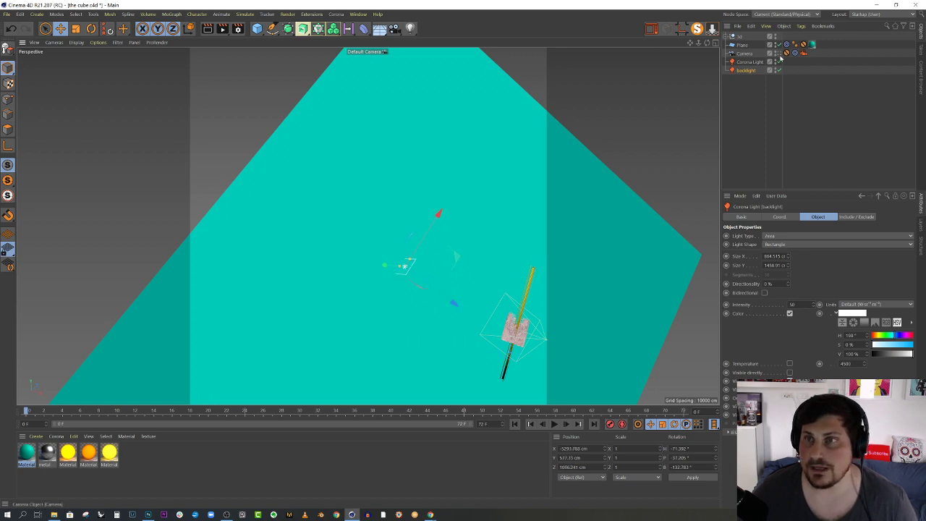
left_click(651, 29)
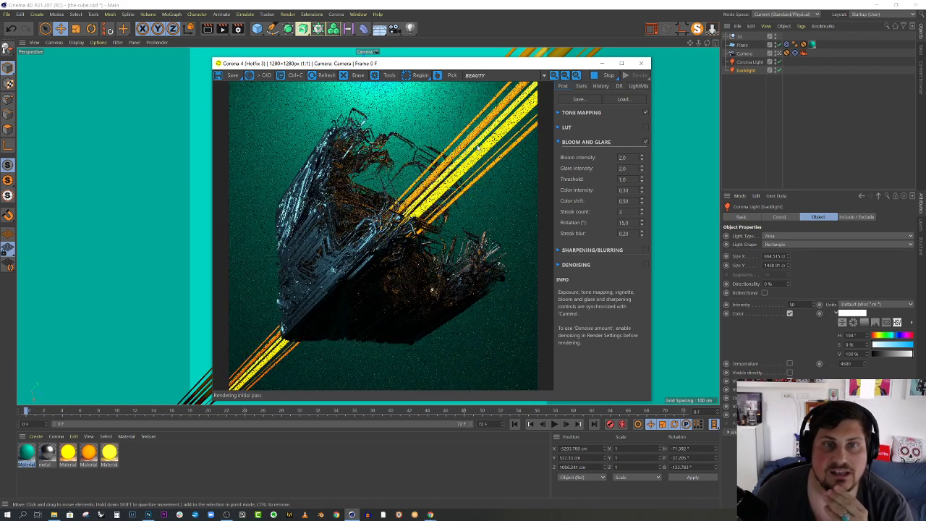
left_click(606, 76)
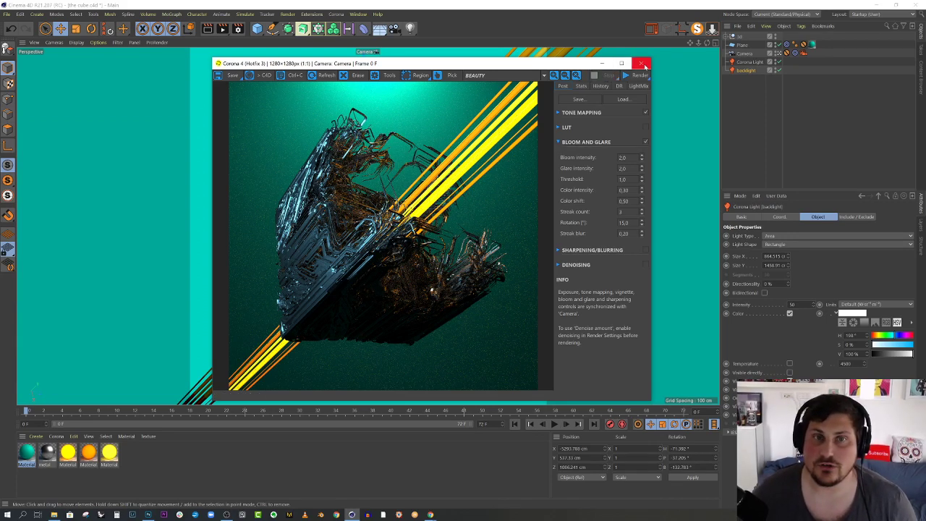
left_click(644, 65)
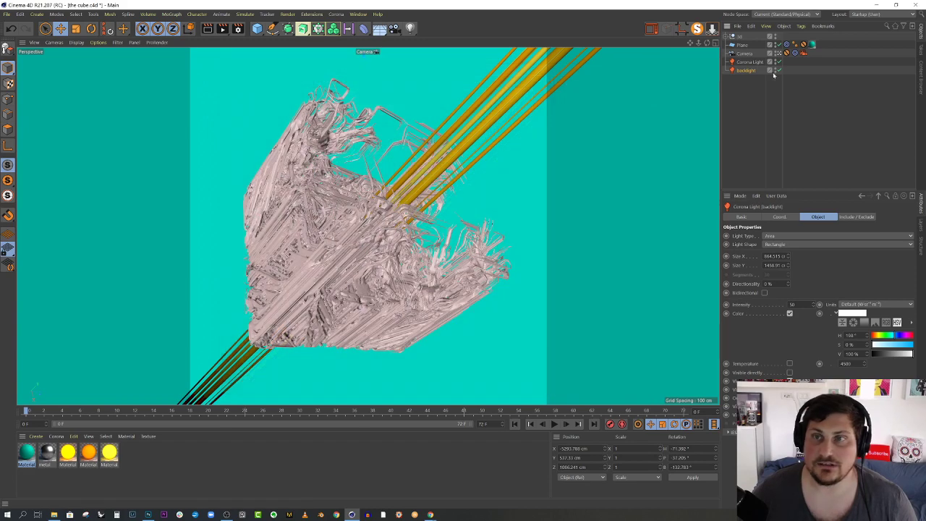
Duplicate the backlight outside the camera view and place the copy well below the cube.
left_click(780, 53)
left_click_drag(514, 137, 449, 225, "alt")
middle_click_drag(450, 225, 385, 157, "alt")
left_click_drag(385, 156, 529, 271, "alt")
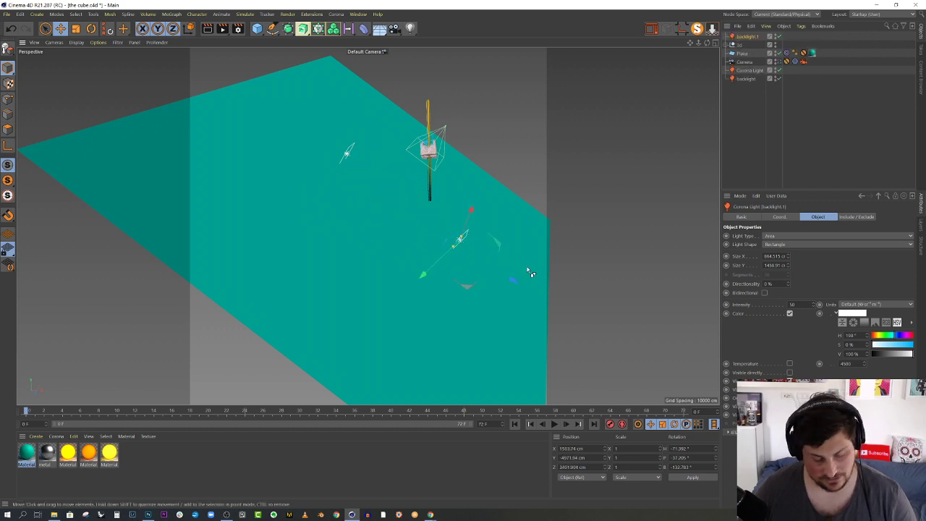
Rotate the duplicated backlight to about H 109°, P 37°, B -227° and render the camera view in Corona.
key("r")
mouse_move(466, 274)
left_mouse_down()
mouse_move(496, 255)
mouse_move(475, 204)
mouse_move(448, 199)
mouse_move(454, 207)
left_mouse_up()
left_click(780, 62)
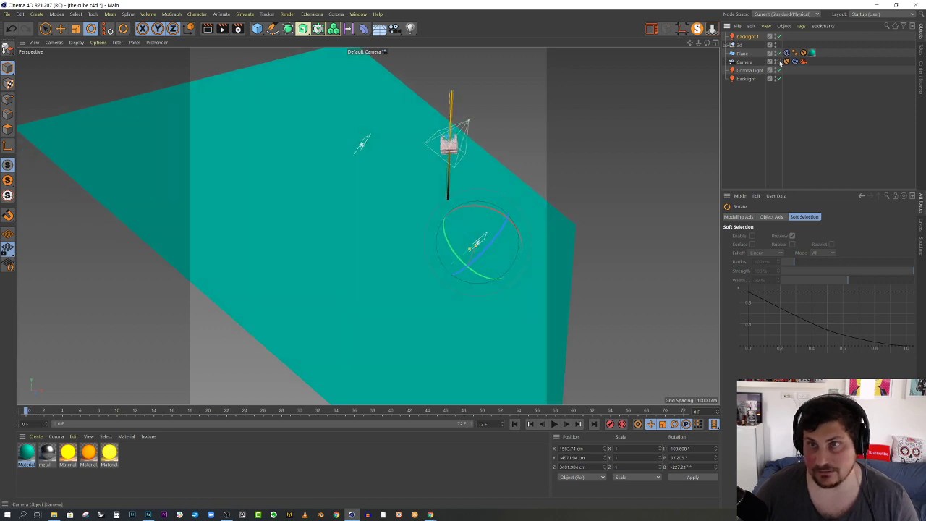
left_click(651, 29)
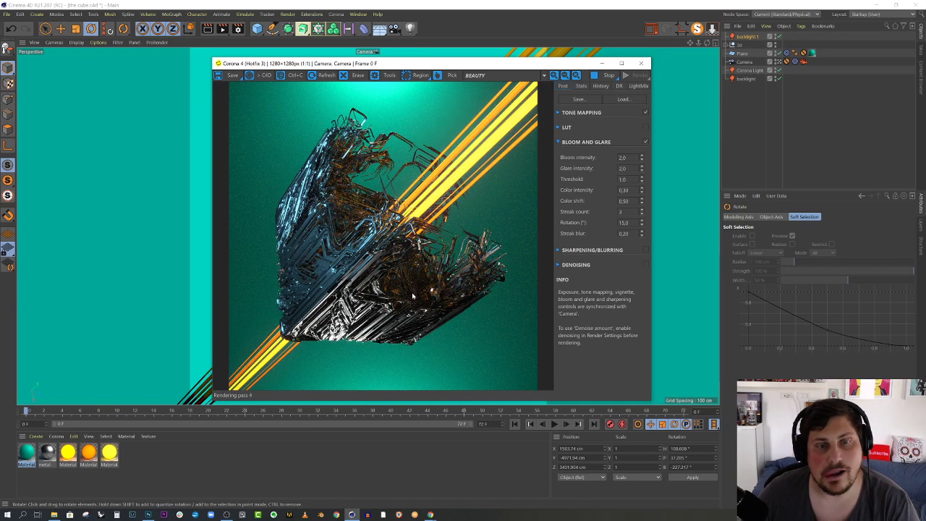
Reorder the duplicated light below the original backlight and rename it "backlight_bottom".
left_click_drag(749, 36, 742, 92)
double_click(748, 79)
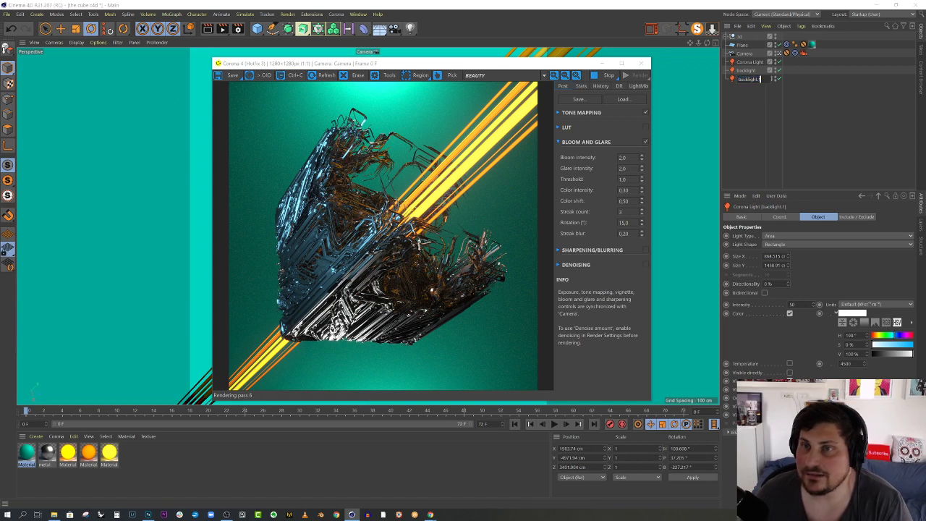
left_click(760, 79)
key("BackSpace")
key("BackSpace")
type("_bot")
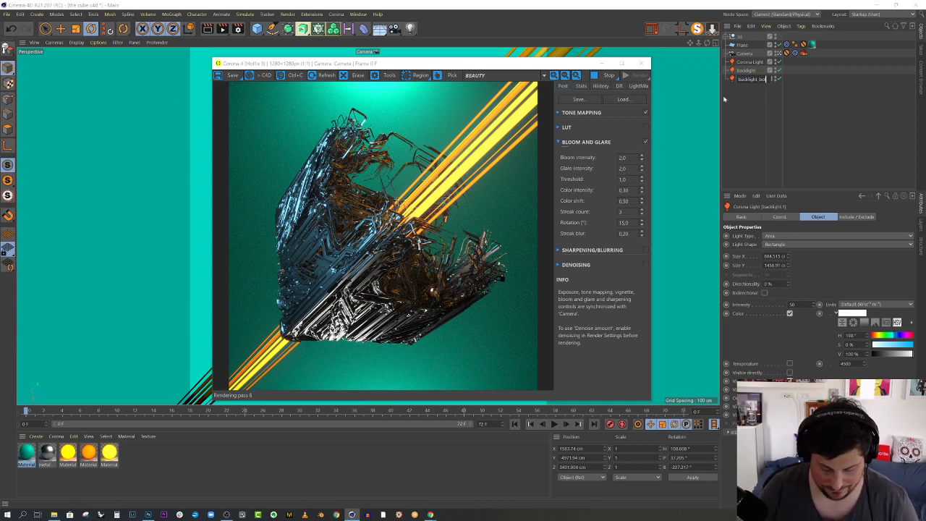
type("tom")
key("Return")
Open the include/exclude settings of the backlight_bottom light.
left_click(865, 217)
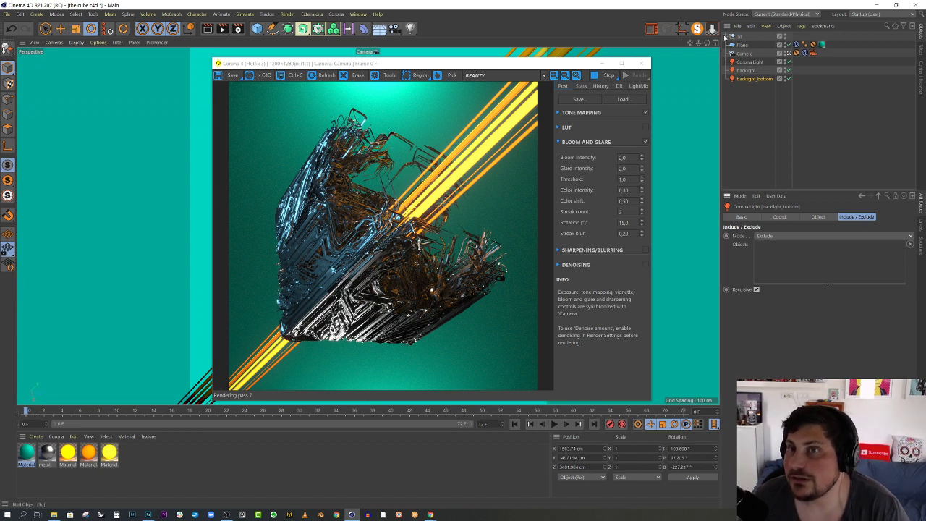
Exclude the cube mesh inside the 3d group from the backlight_bottom light's illumination and close the render window.
left_click(726, 36)
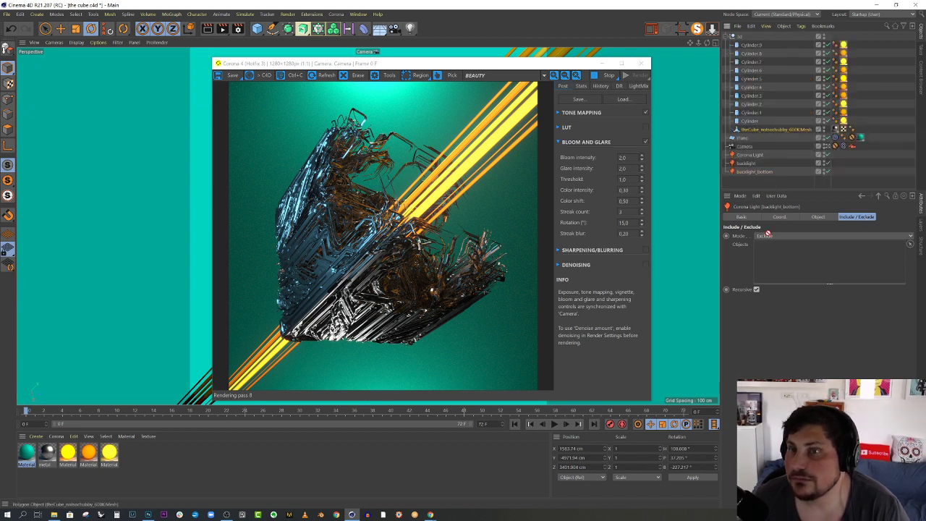
left_click_drag(768, 234, 773, 254)
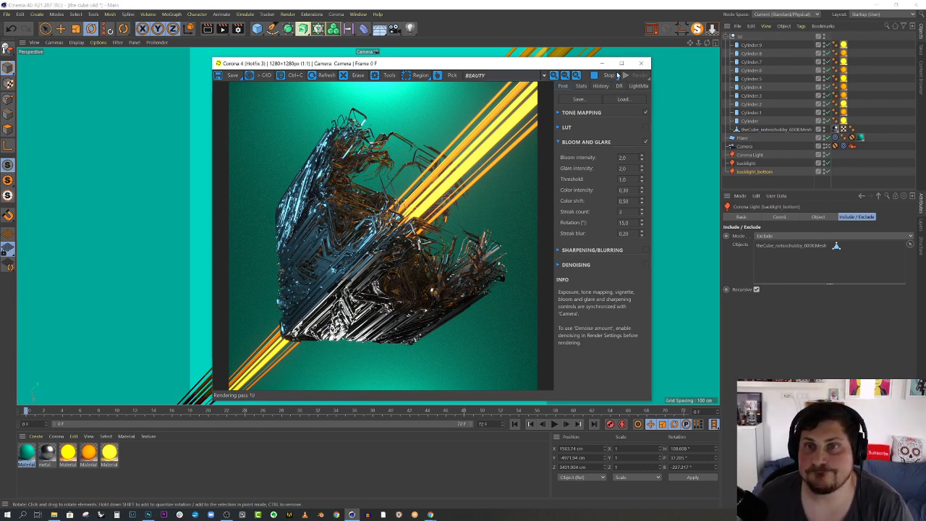
left_click(642, 64)
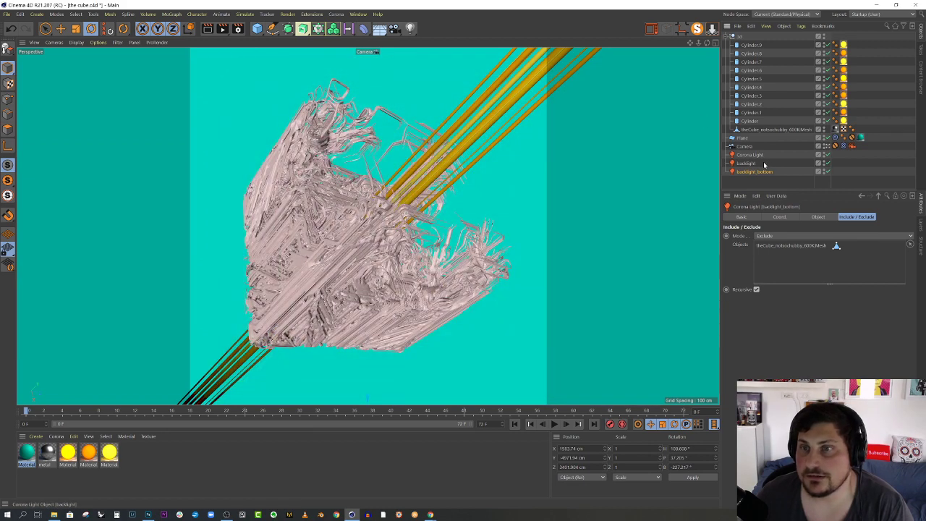
Set the intensity of both the backlight and backlight_bottom lights to 40.
left_click_drag(761, 164, 745, 176)
left_click(816, 217)
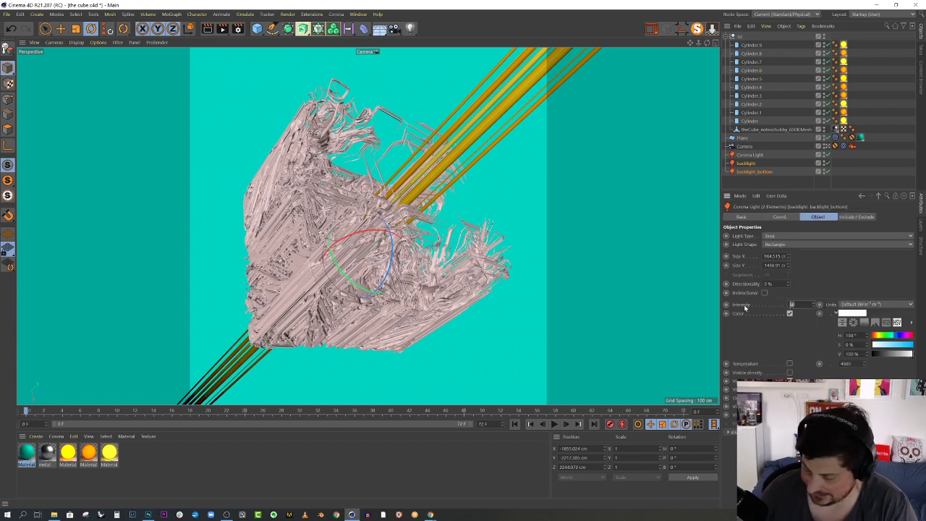
type("40")
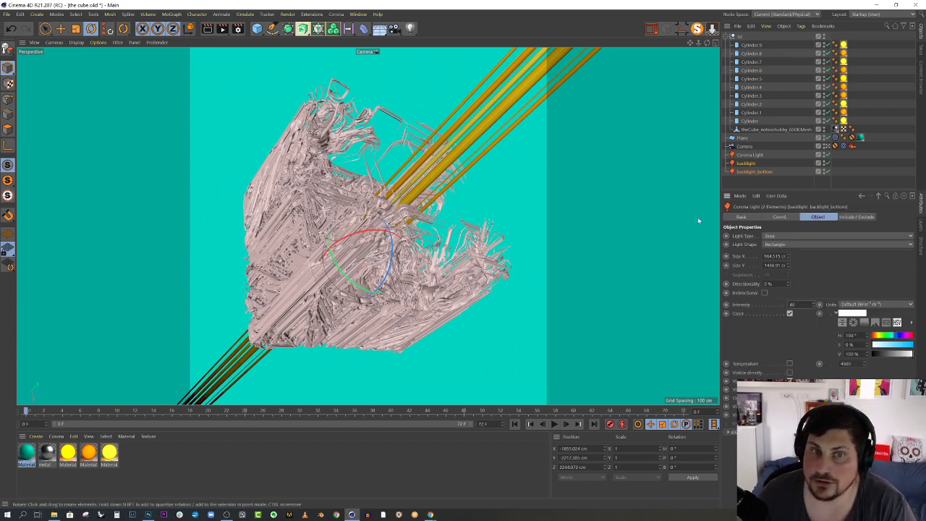
Leave the scene camera's view and hide the background plane in the viewport.
left_click(828, 146)
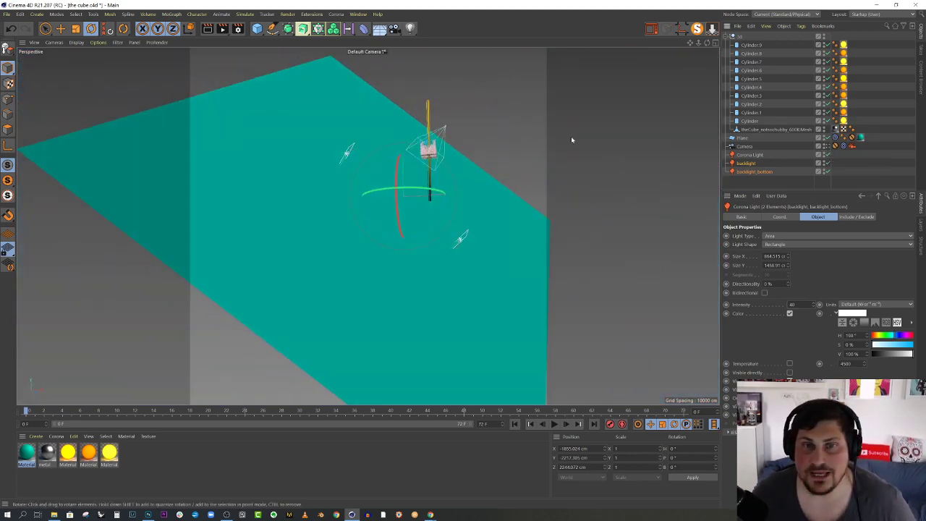
left_click_drag(571, 136, 432, 195, "alt")
scroll(317, 195, "up", 8)
scroll(431, 196, "up", 3)
left_click(534, 157)
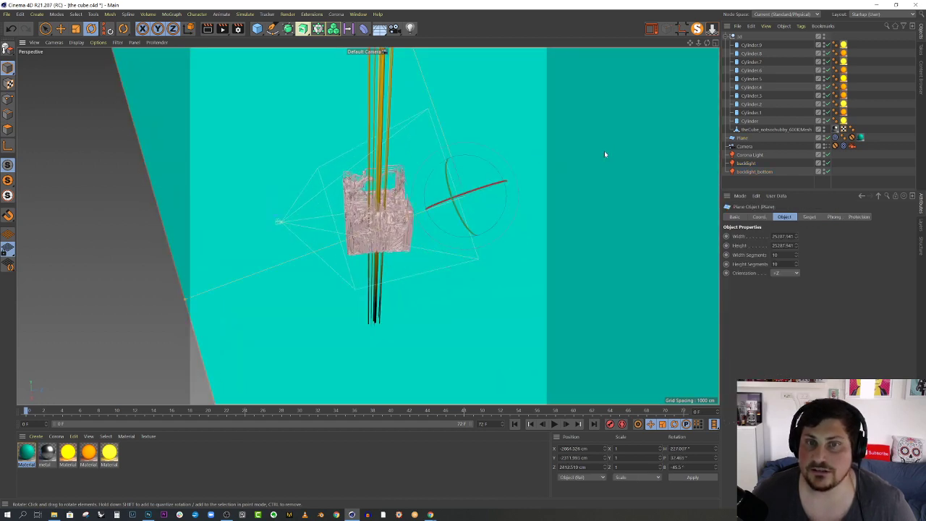
left_click(825, 138)
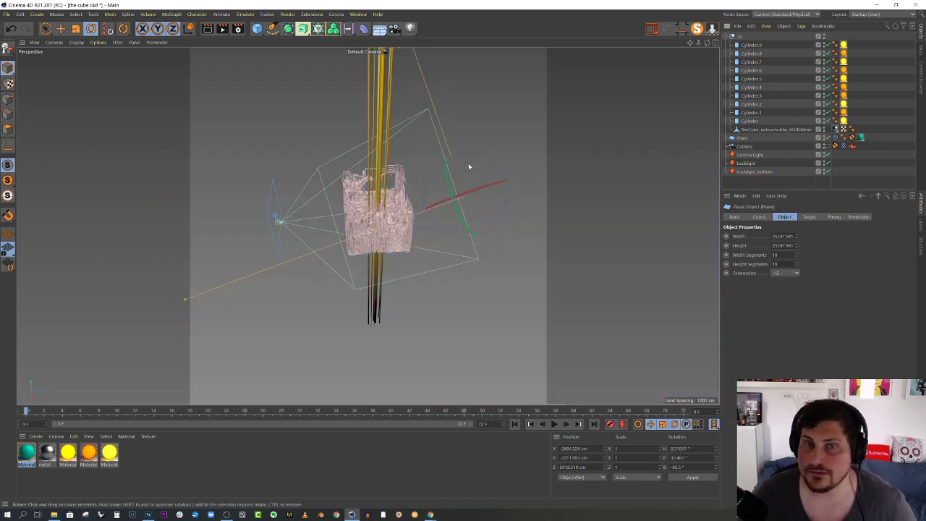
Hide the camera and the three Corona lights in the viewport, then clear the selection.
mouse_move(469, 167)
left_mouse_down("alt")
mouse_move(465, 151)
mouse_move(457, 157)
mouse_move(482, 171)
mouse_move(433, 157)
mouse_move(459, 168)
left_mouse_up("alt")
double_click(825, 146)
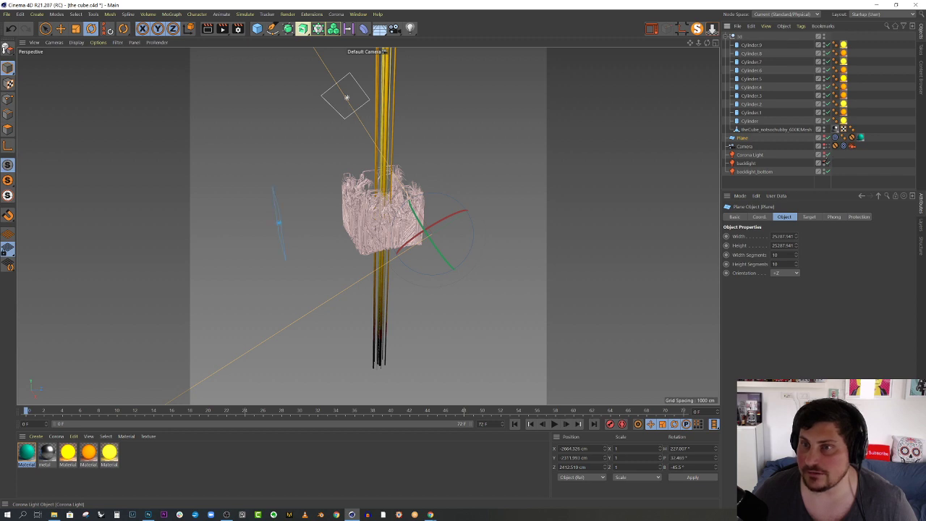
double_click(825, 154)
left_click_drag(463, 174, 414, 230, "alt")
left_click(469, 176)
scroll(434, 163, "up", 3)
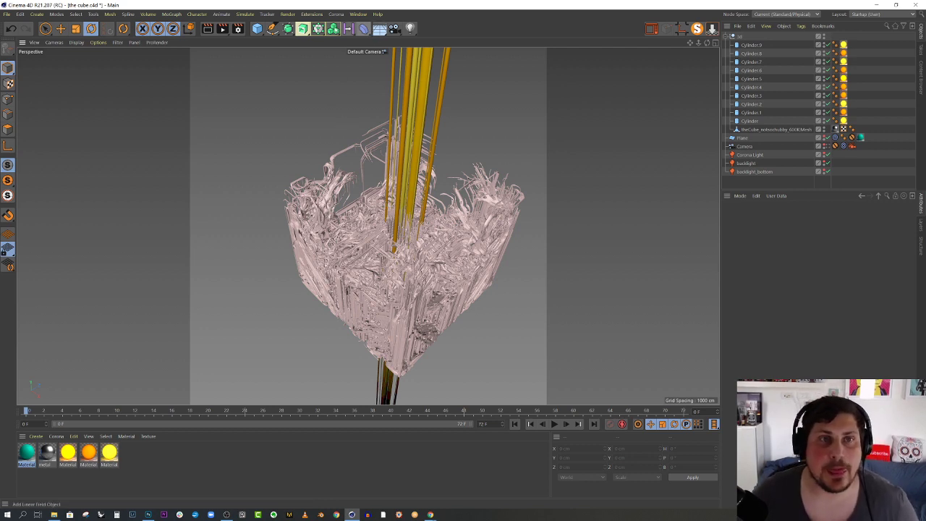
Add a capsule at the centre of the cube mesh and enlarge it to about 168 cm radius and 1138 cm height.
left_click(258, 28)
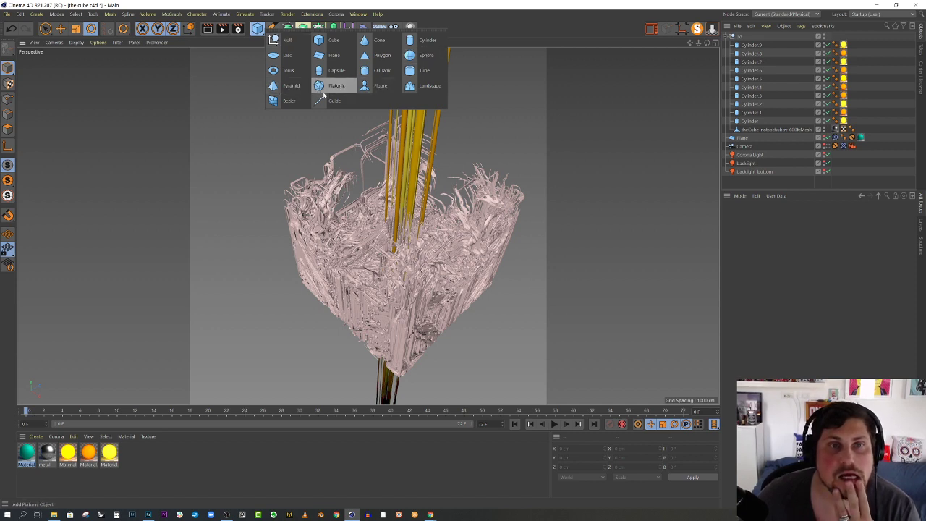
left_click(334, 70)
left_click_drag(405, 209, 431, 147, "alt")
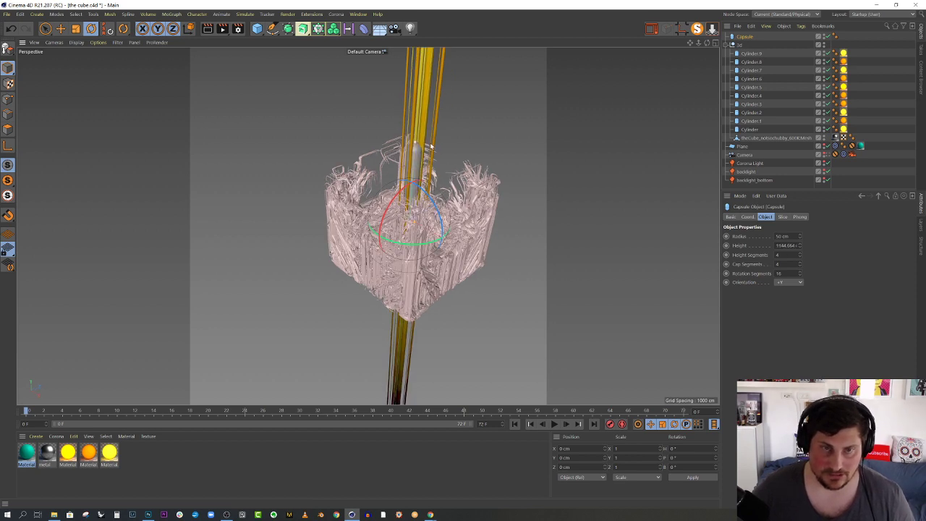
left_click_drag(417, 217, 466, 172)
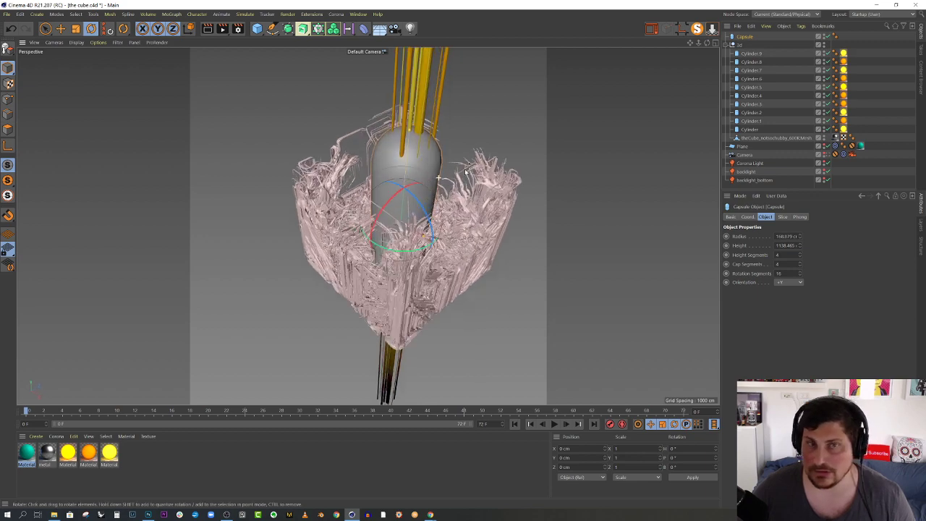
Display the viewport objects shaded with their wireframe lines.
left_click(76, 42)
left_click(102, 80)
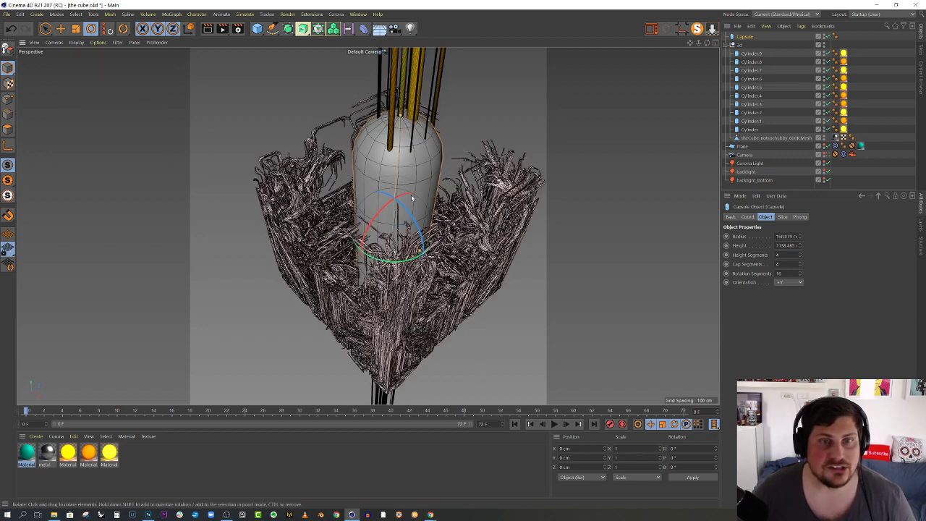
left_click_drag(411, 197, 395, 188, "alt")
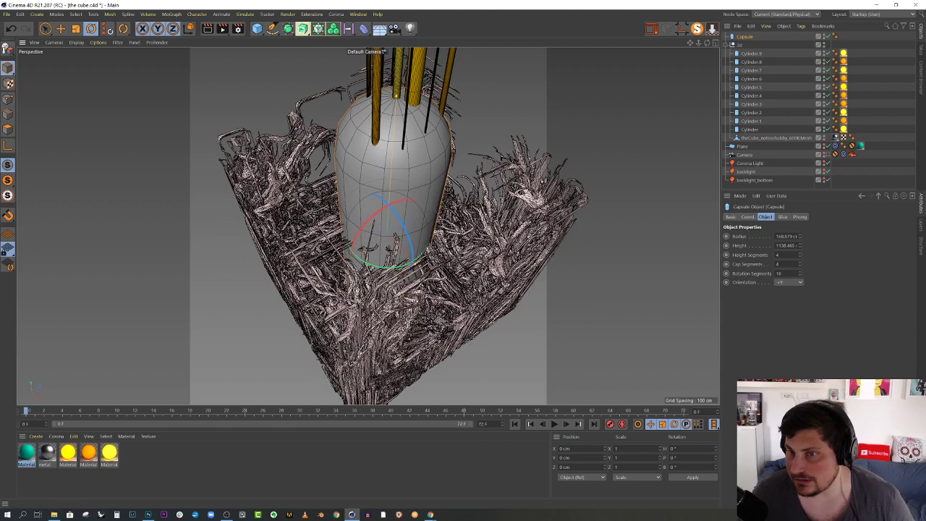
Set the capsule's height segments to 20, cap segments to 20 and rotation segments to 60.
double_click(777, 254)
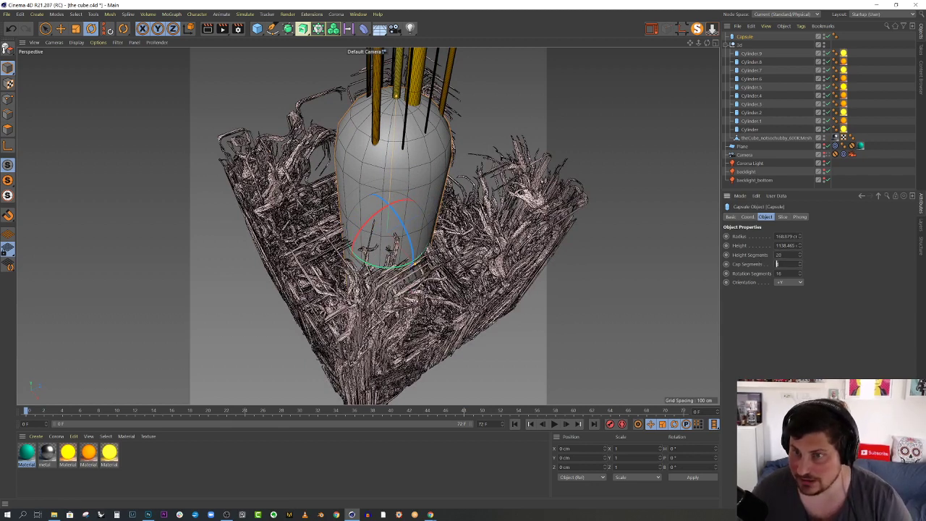
type("8")
key("Return")
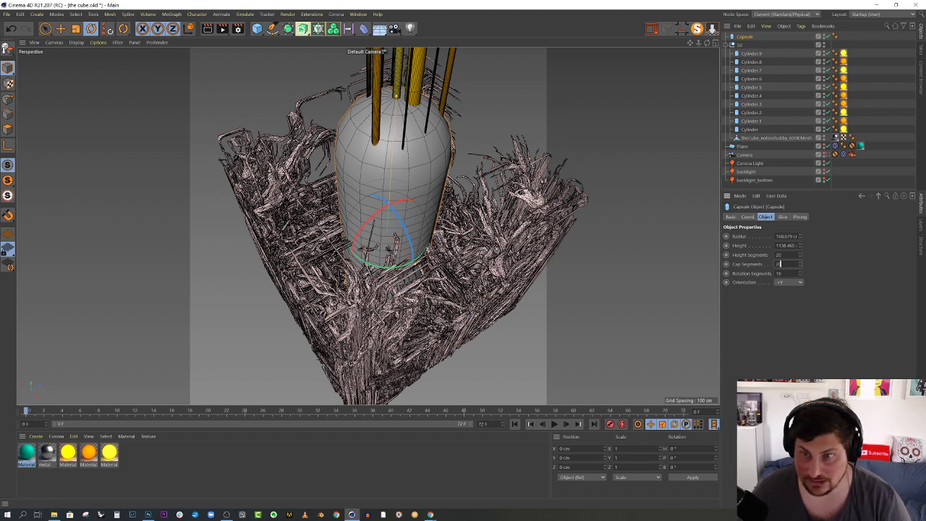
key("Return")
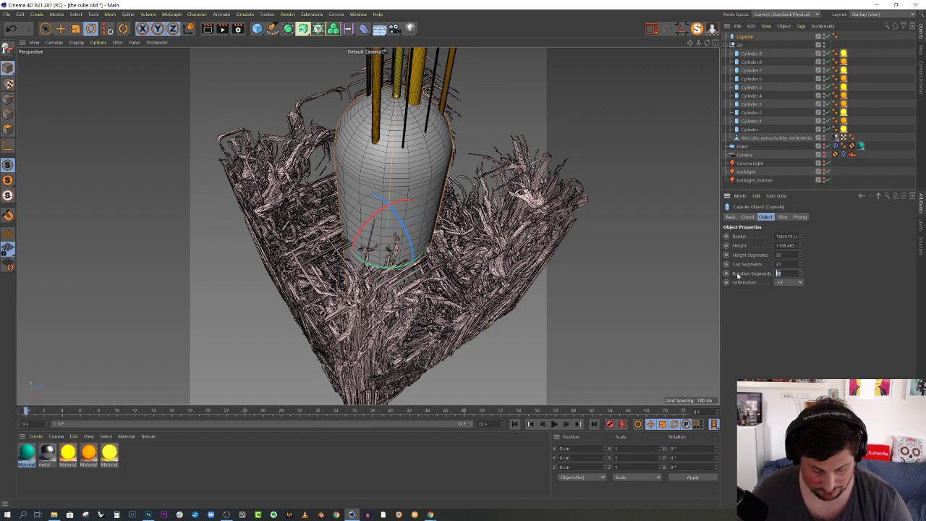
type("0")
key("Return")
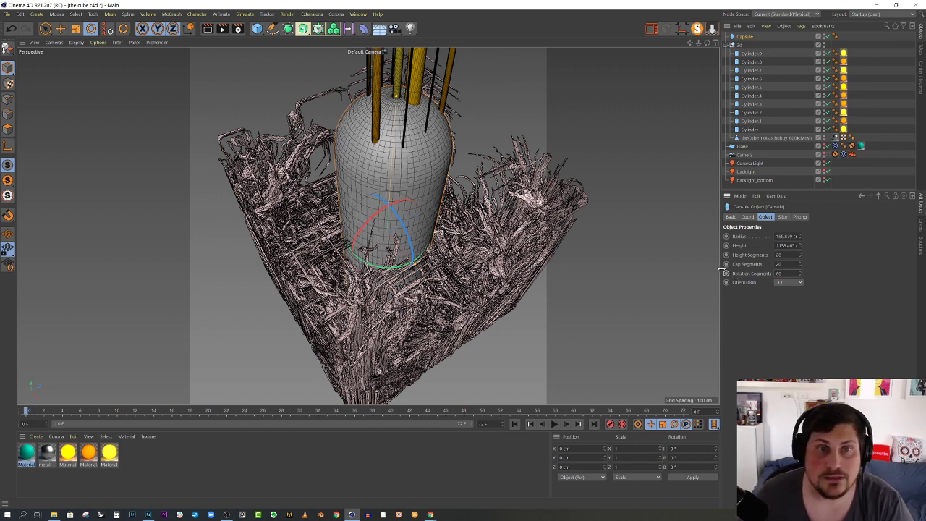
Add an Explosion FX deformer and make it a child of the capsule.
left_click(364, 29)
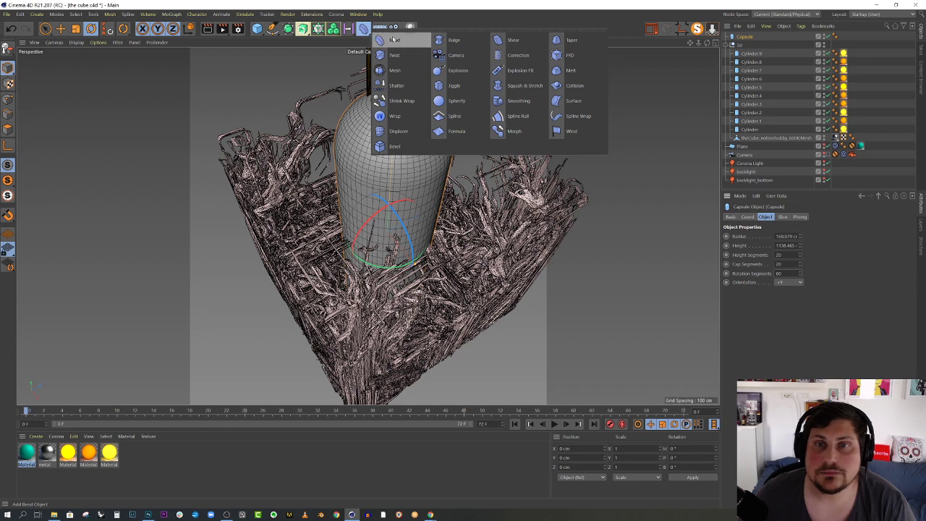
left_click(520, 70)
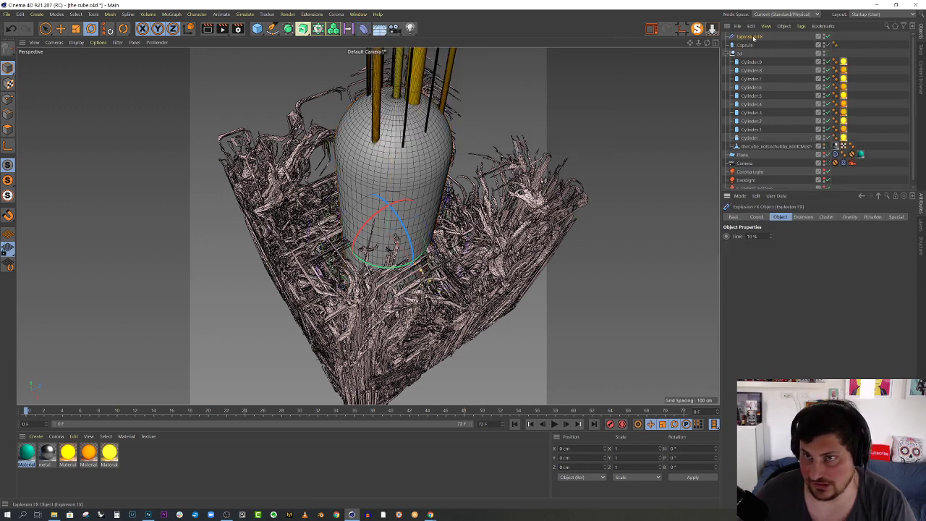
left_click_drag(747, 38, 746, 45)
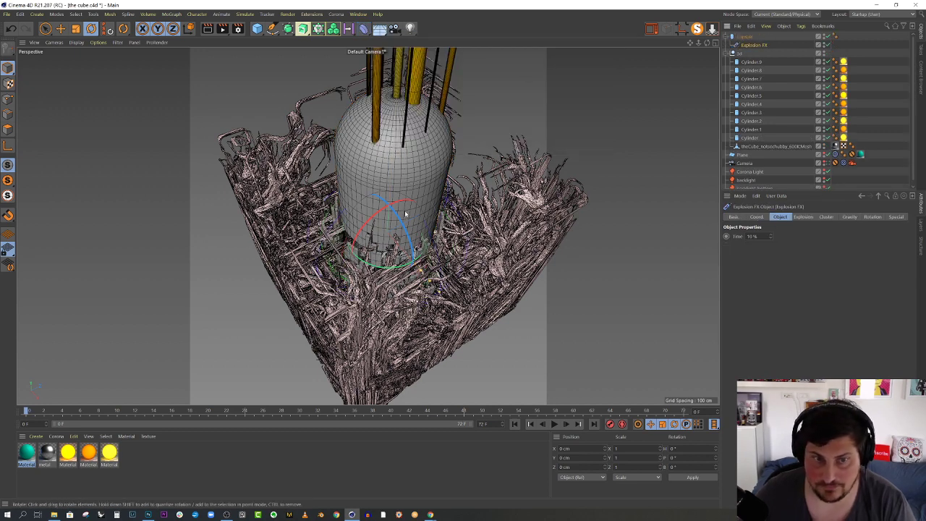
left_click_drag(370, 232, 340, 238, "alt")
scroll(304, 233, "up", 5)
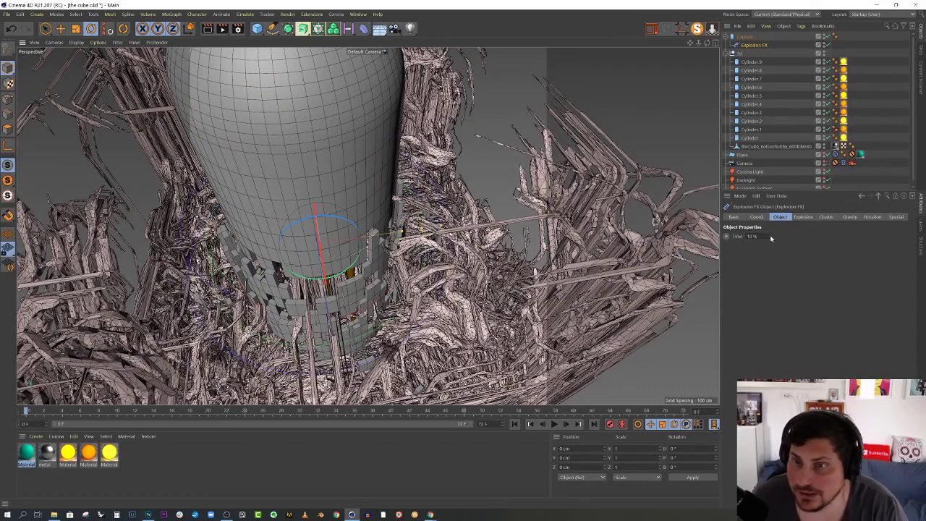
Isolate the capsule and its Explosion FX deformer with MagicSolo.
left_click(744, 37)
left_click(703, 31)
left_click_drag(554, 155, 429, 184, "alt")
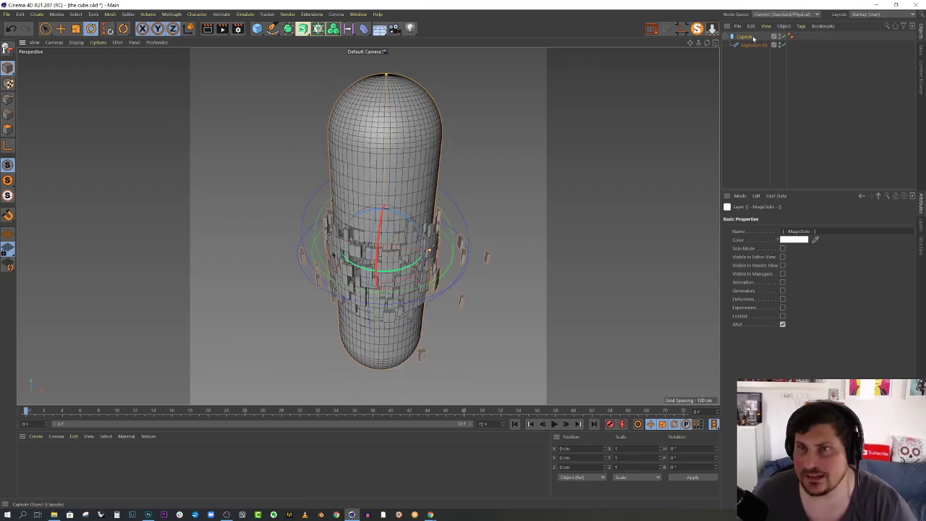
Raise the Explosion FX deformer's time to 16 %.
left_click(752, 45)
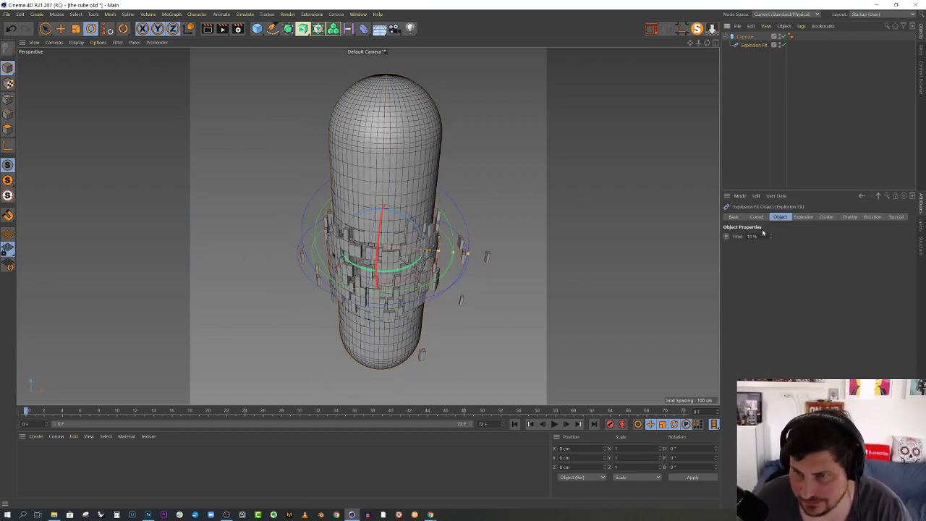
left_click_drag(771, 236, 774, 228)
left_click_drag(500, 287, 475, 271, "alt")
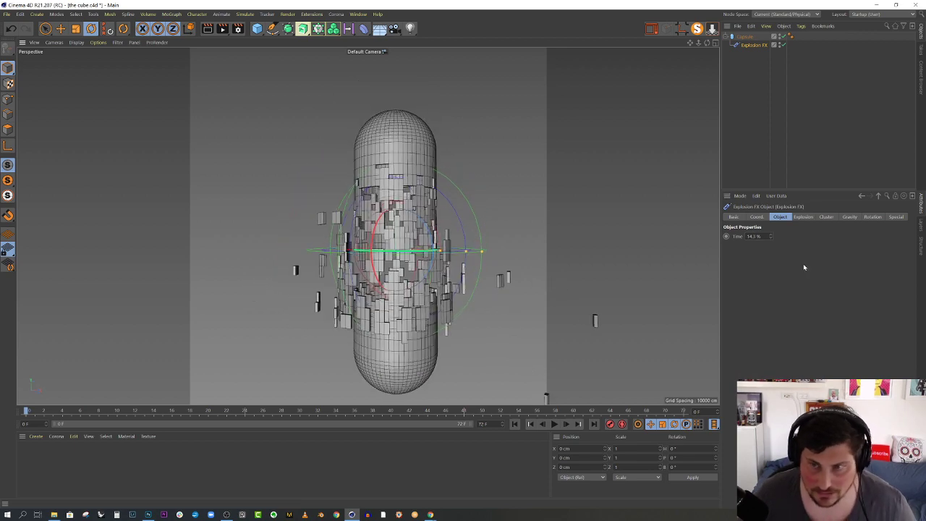
left_click_drag(769, 233, 770, 224)
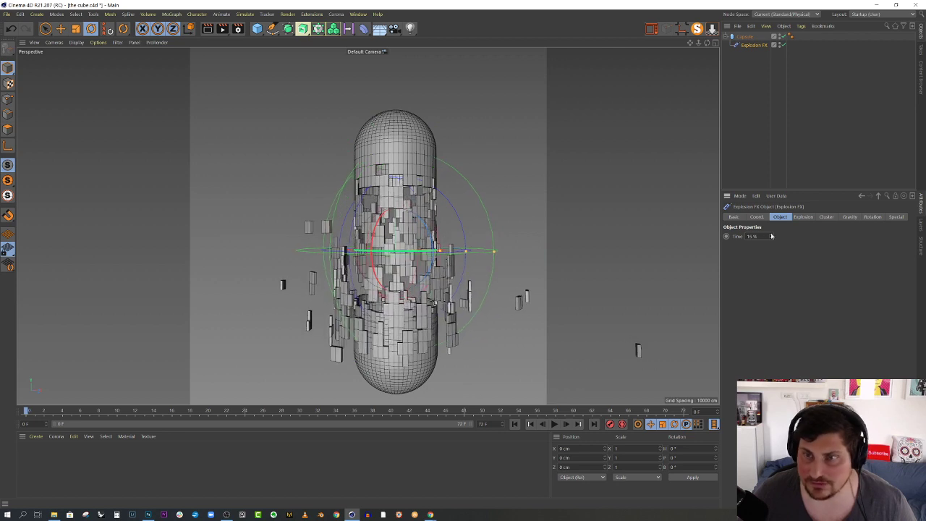
Set the explosion's strength decay to 31 % with 60 % variation and its direction variation to 38 %, undoing any accidental rotation of the deformer.
left_click(804, 217)
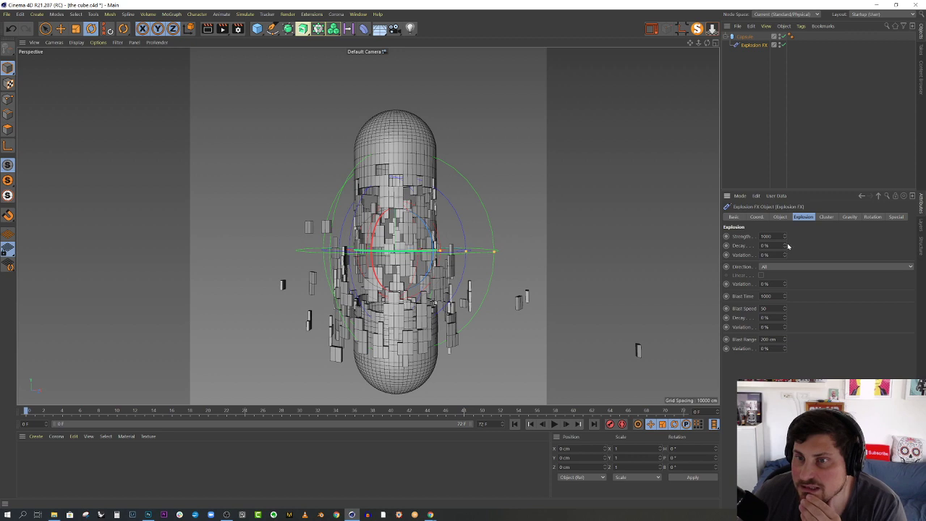
mouse_move(785, 246)
left_mouse_down()
mouse_move(798, 263)
mouse_move(795, 252)
left_mouse_up()
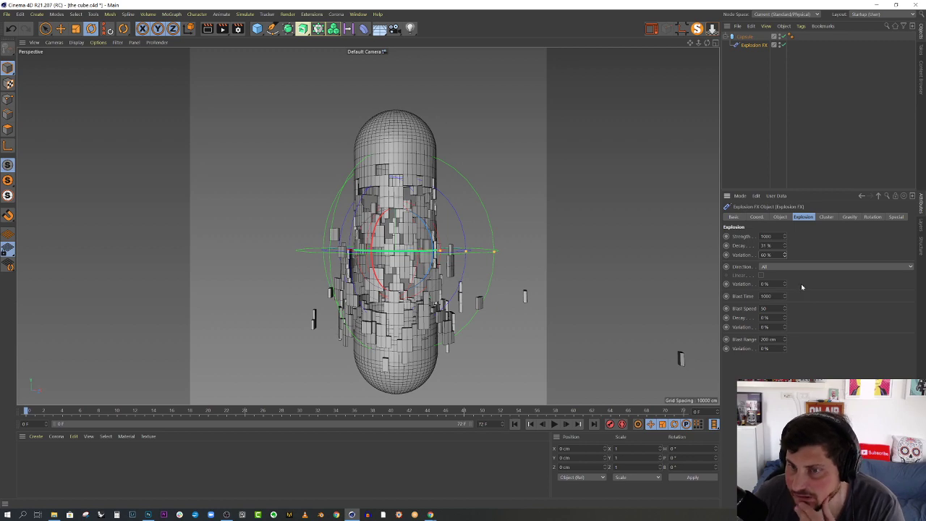
mouse_move(414, 194)
left_mouse_down("alt")
mouse_move(403, 211)
mouse_move(433, 222)
mouse_move(414, 226)
mouse_move(402, 214)
mouse_move(417, 216)
mouse_move(369, 182)
mouse_move(440, 181)
mouse_move(429, 195)
left_mouse_up("alt")
key("ctrl+z")
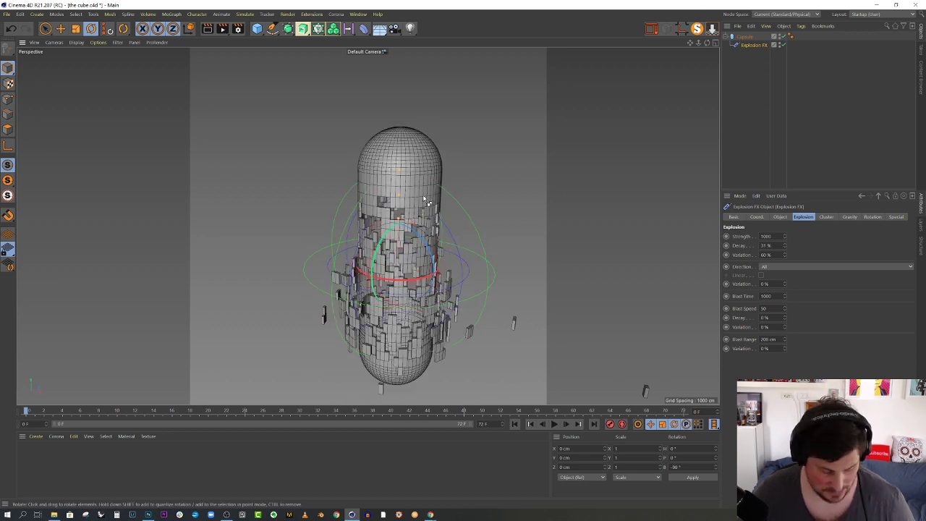
key("ctrl+z")
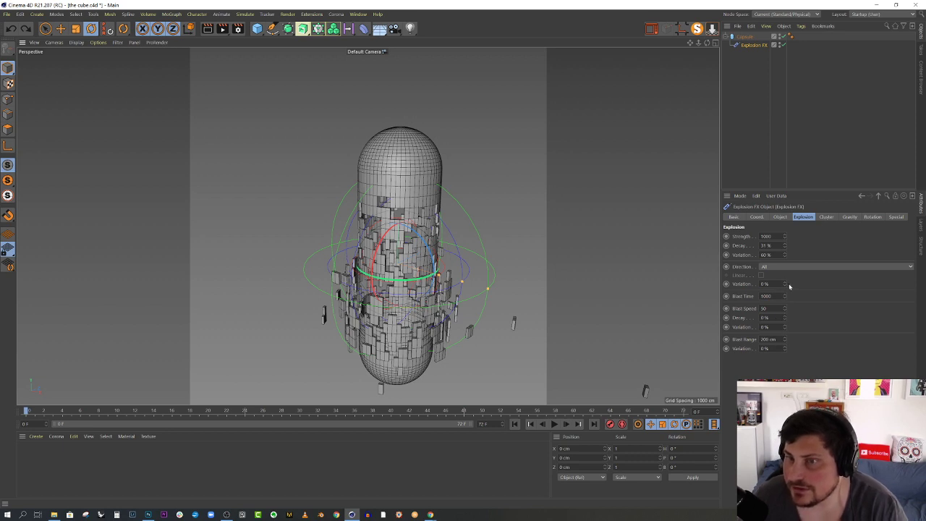
left_click_drag(785, 283, 824, 284)
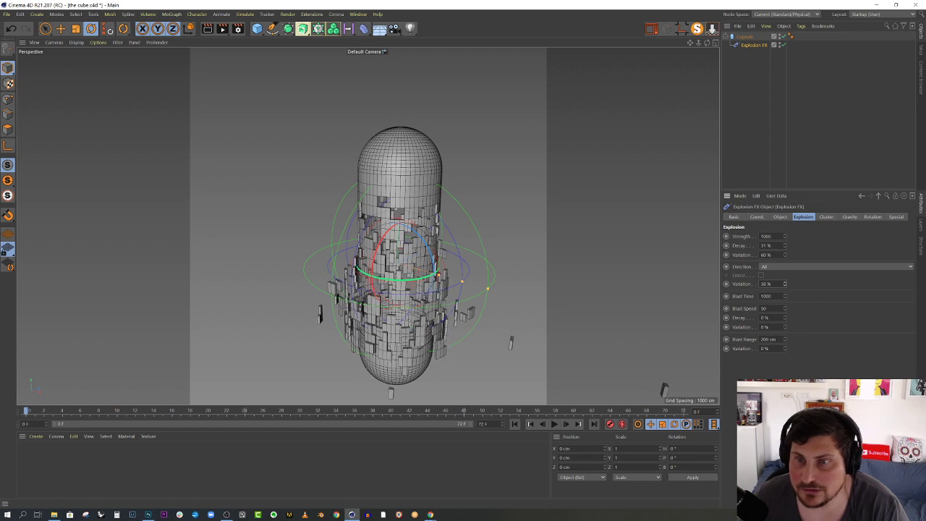
Set the Explosion FX cluster thickness to 3 cm and open the deformer's gravity settings.
left_click(826, 217)
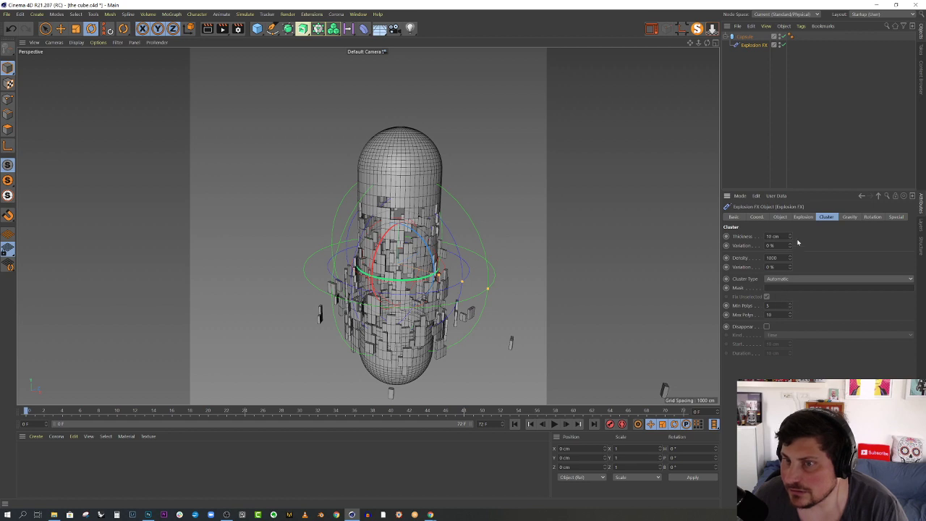
mouse_move(792, 237)
left_mouse_down()
mouse_move(778, 237)
mouse_move(790, 238)
left_mouse_up()
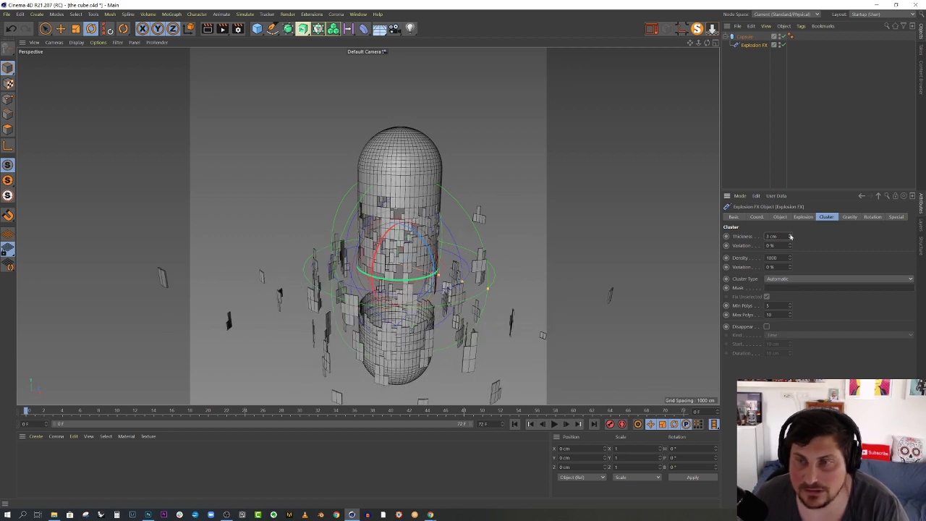
left_click(850, 217)
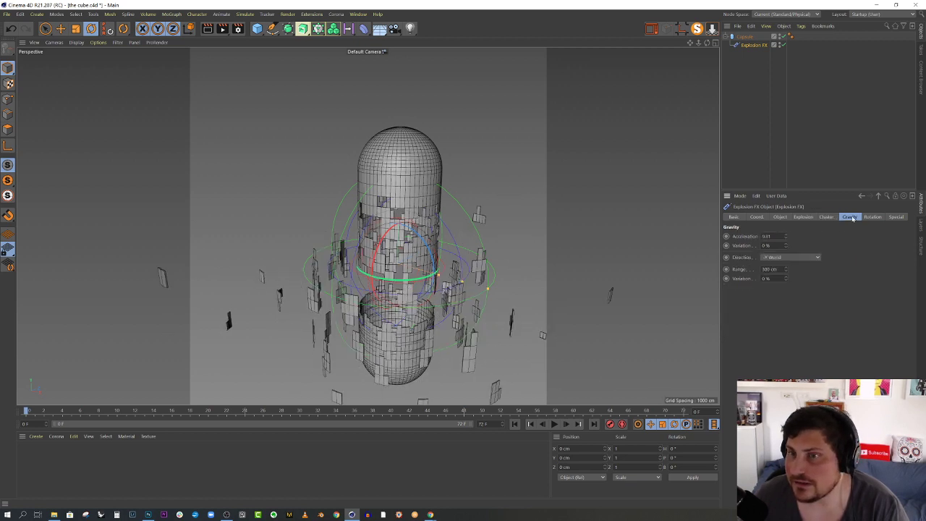
Set the Explosion FX gravity direction to Y World.
left_click(790, 259)
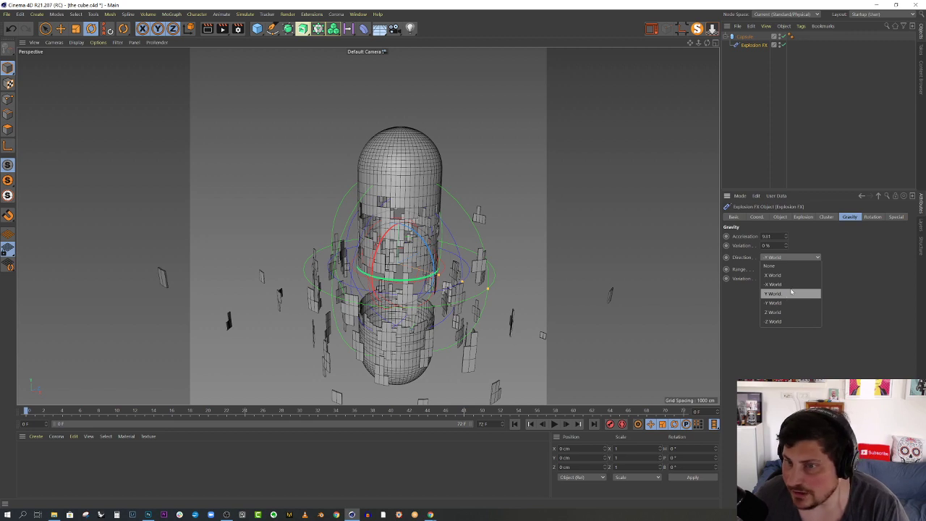
left_click(788, 293)
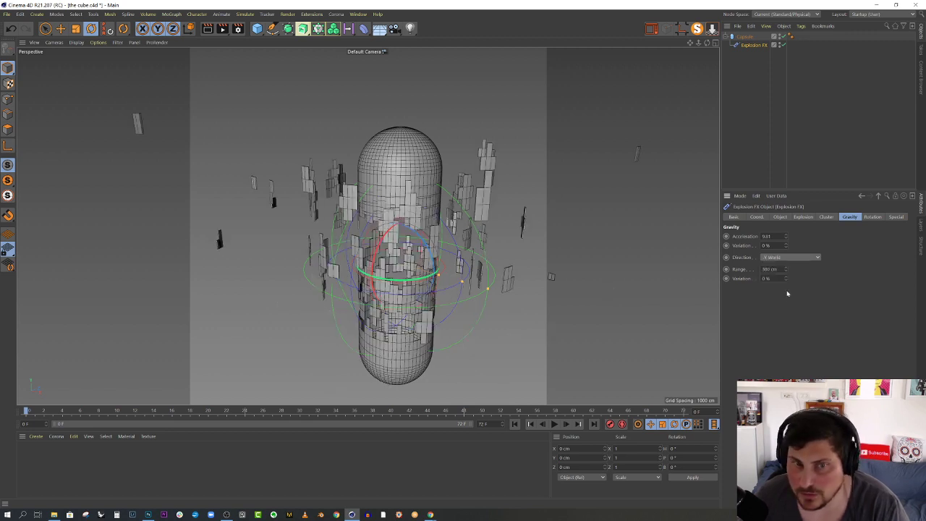
scroll(483, 230, "down", 3)
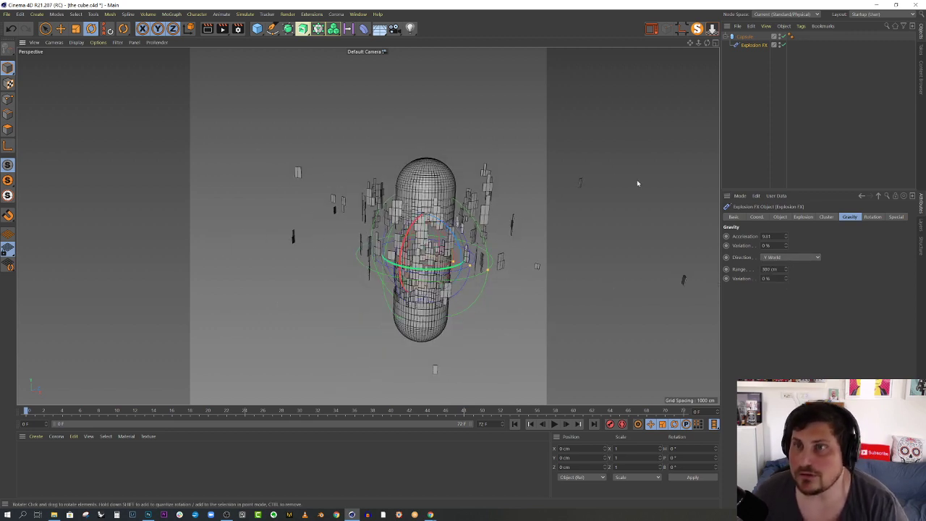
Fine-tune the Explosion FX deformer's explosion strength and time, and raise its strength decay.
left_click(780, 218)
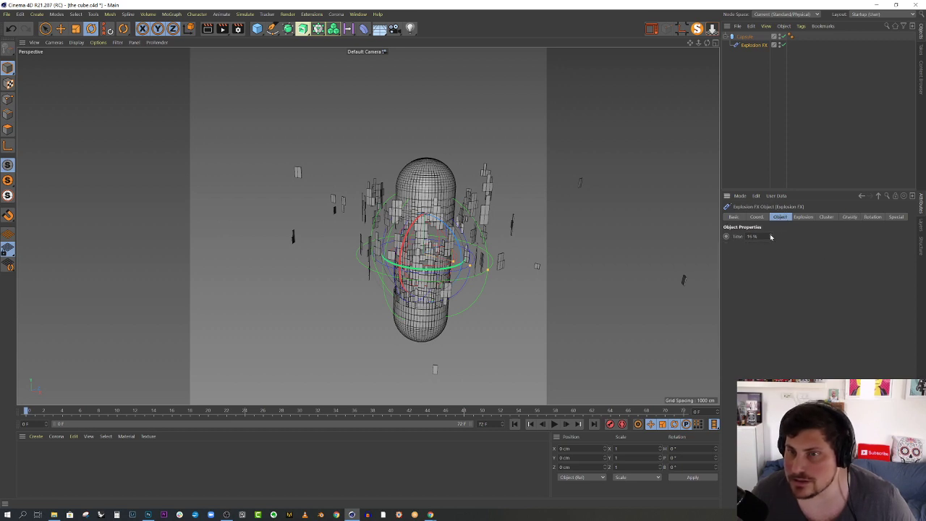
left_click(804, 217)
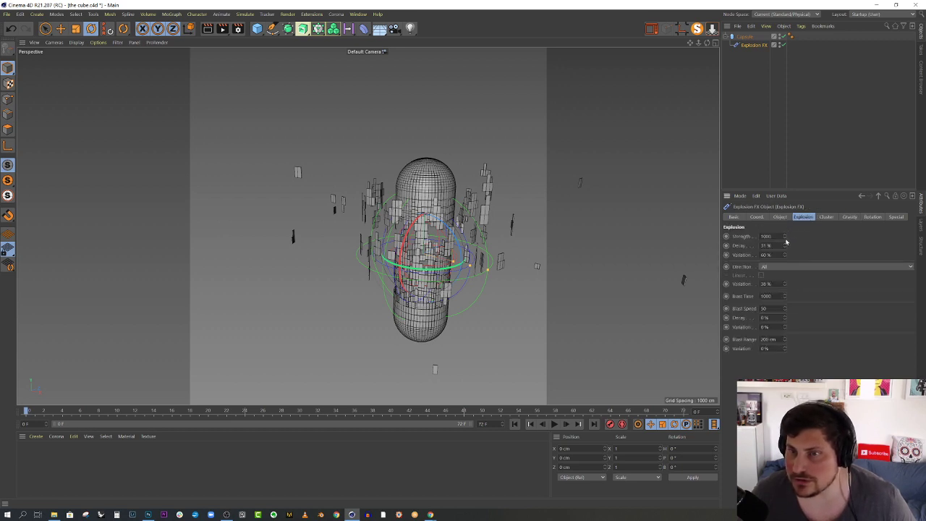
left_click_drag(785, 236, 770, 230)
left_click(782, 217)
left_click_drag(501, 229, 489, 273, "alt")
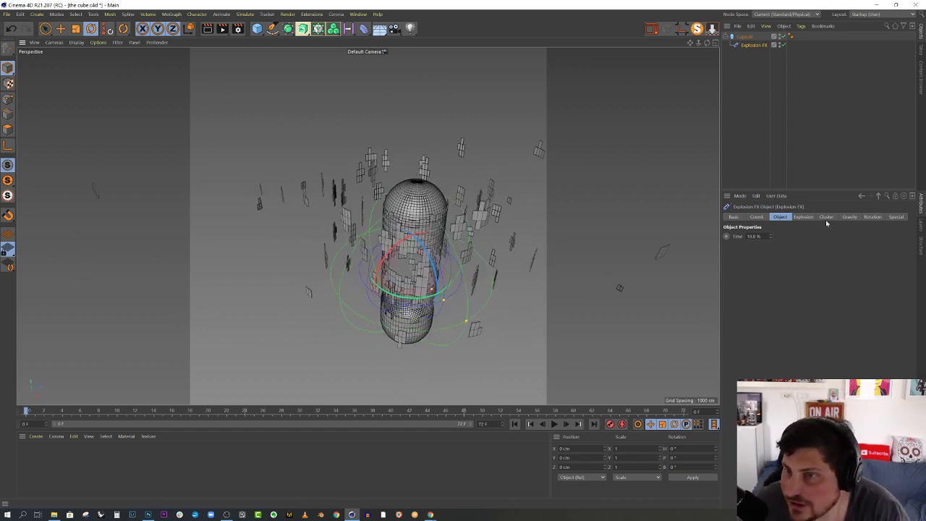
left_click(803, 217)
left_click_drag(785, 248, 787, 222)
Set the Explosion FX rotation speed to 21 with 55 % decay and 100 % variation.
left_click(868, 217)
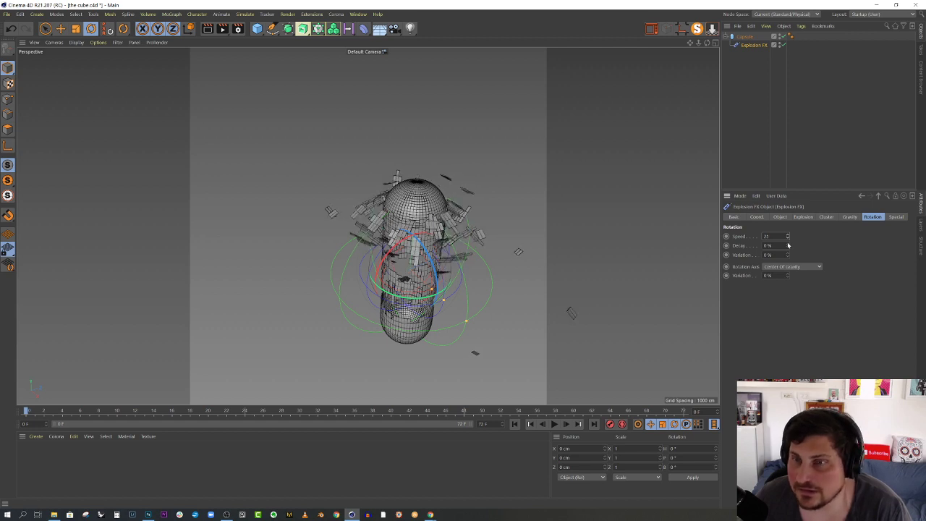
left_click_drag(788, 255, 787, 239)
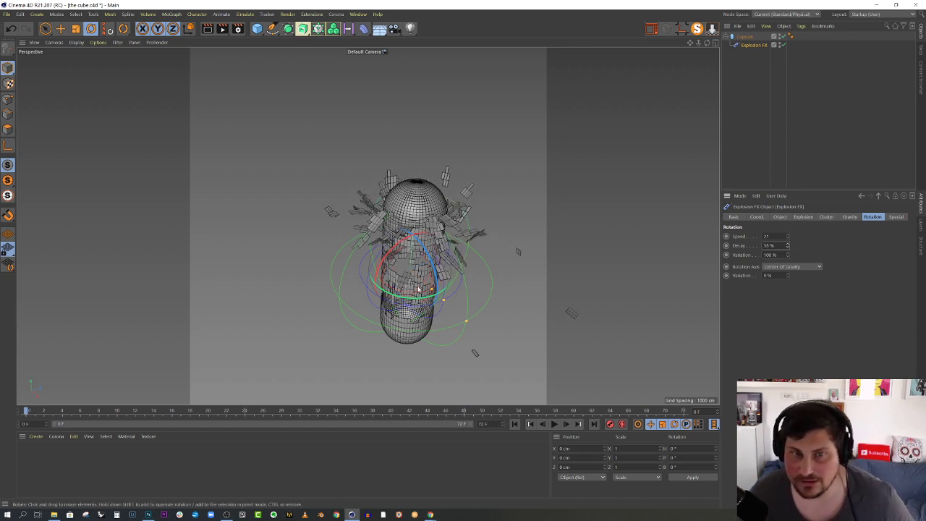
left_click_drag(499, 250, 483, 314, "alt")
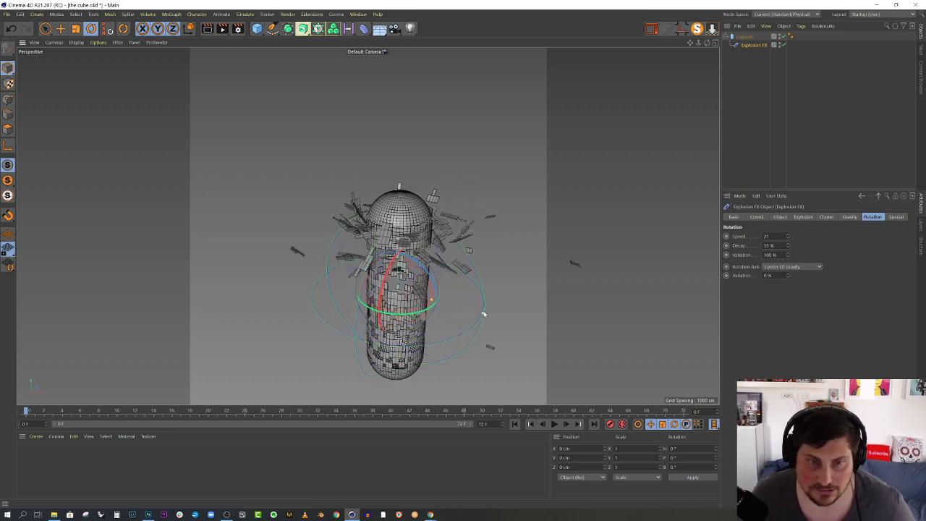
Extend the Explosion FX blast range to about 3895 cm.
left_click_drag(432, 300, 713, 381)
scroll(402, 245, "down", 5)
left_click_drag(431, 258, 373, 204, "alt")
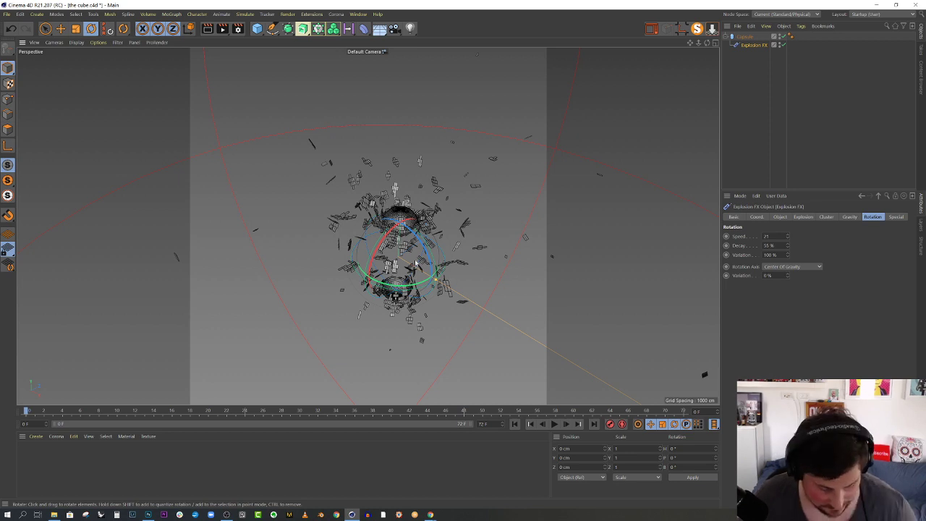
Raise the Explosion FX deformer to about 154 cm in Y and restore the full scene in the camera view.
key("e")
left_click_drag(403, 213, 403, 177)
left_click(702, 29)
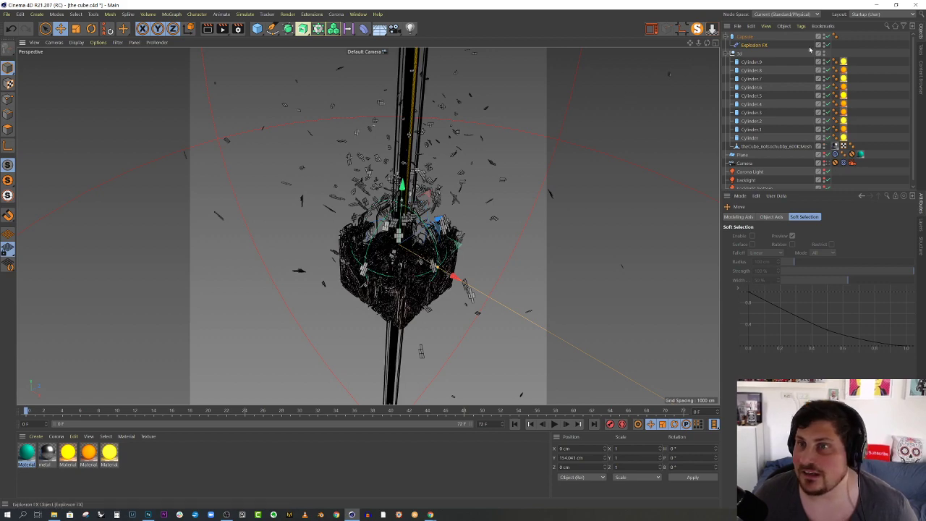
left_click(829, 165)
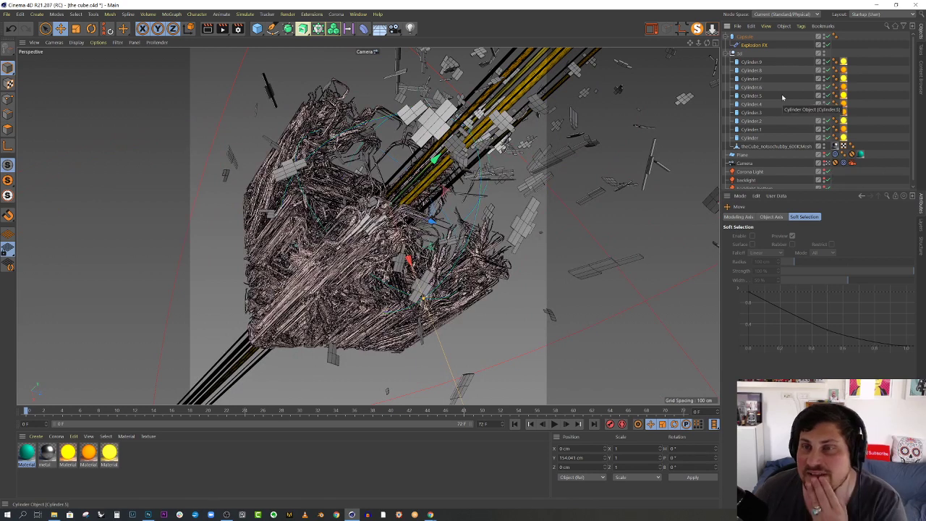
Set the capsule's height segments to 50 and its cap and rotation segments to 100.
left_click(745, 38)
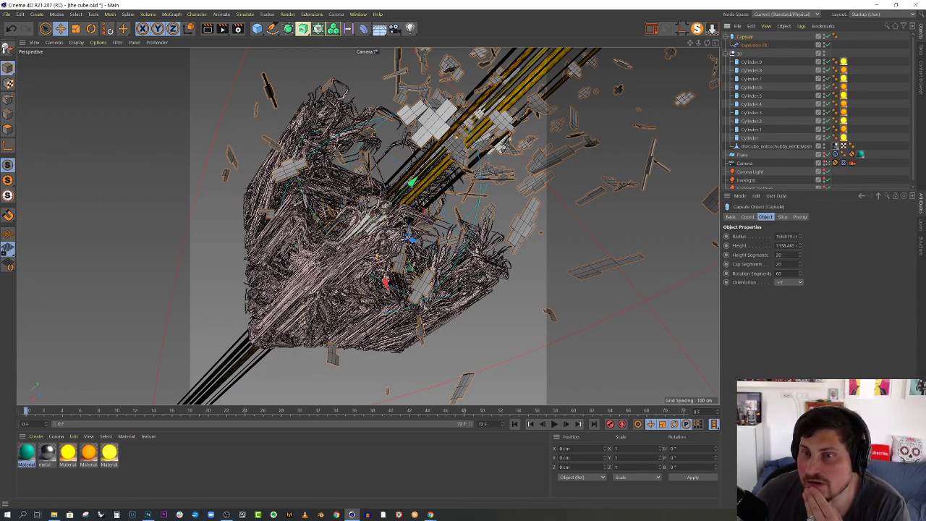
double_click(779, 264)
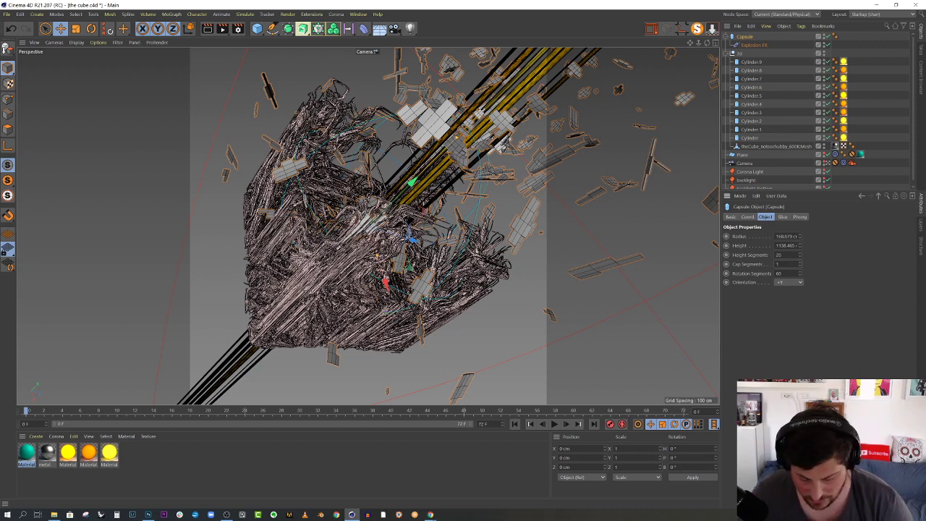
key("Tab")
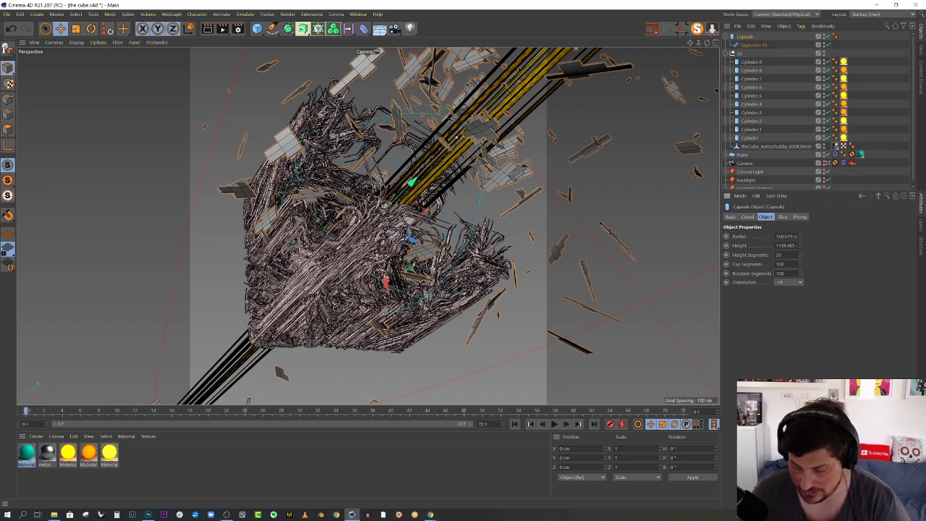
key("Return")
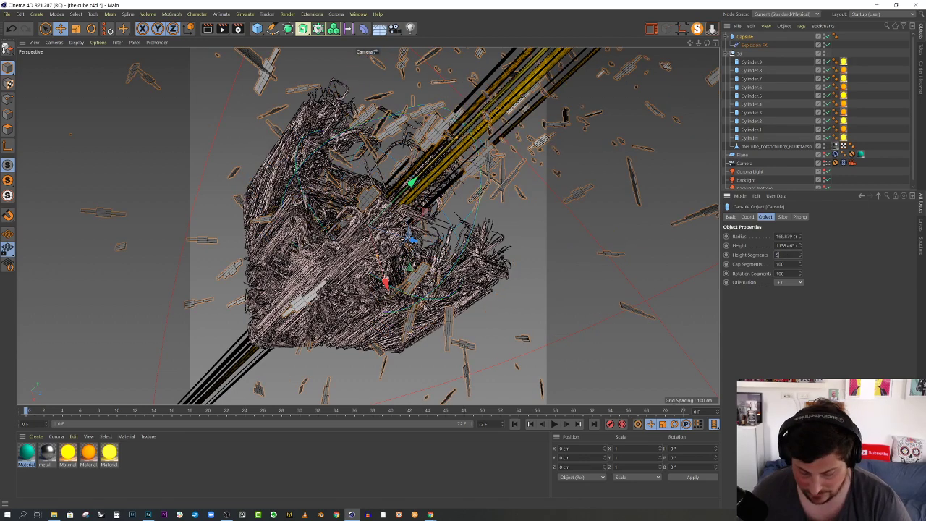
type("50")
key("Return")
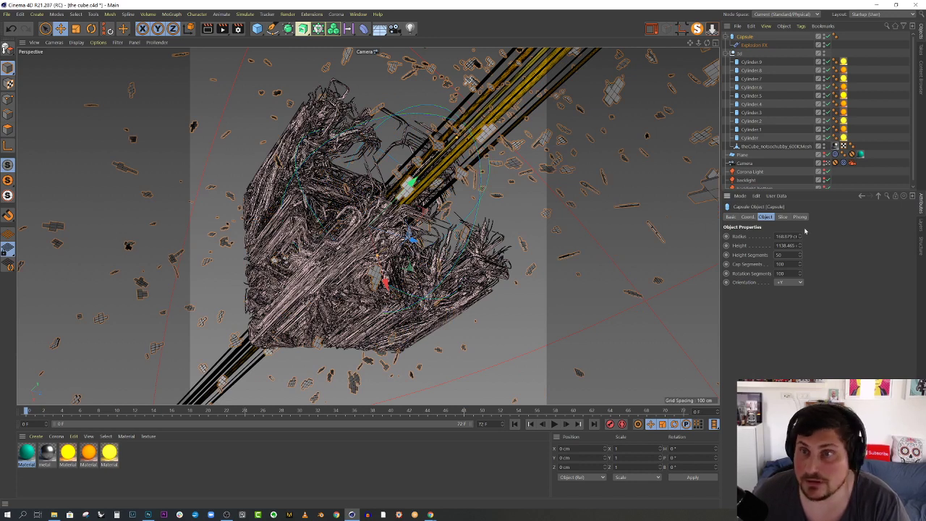
Set the Explosion FX rotation axis variation to 100 %, reduce its speed variation, and set the explosion strength to 52 with 100 % variation.
left_click(754, 45)
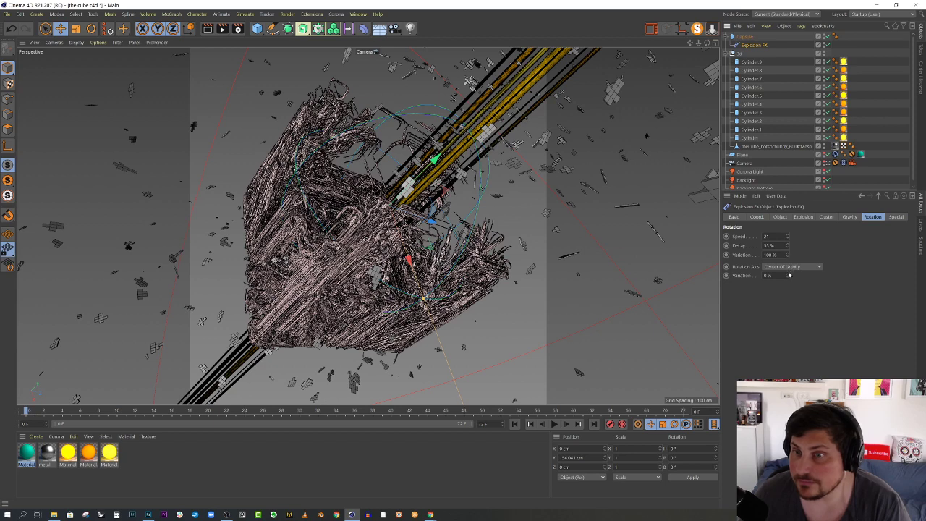
left_click_drag(789, 274, 789, 202)
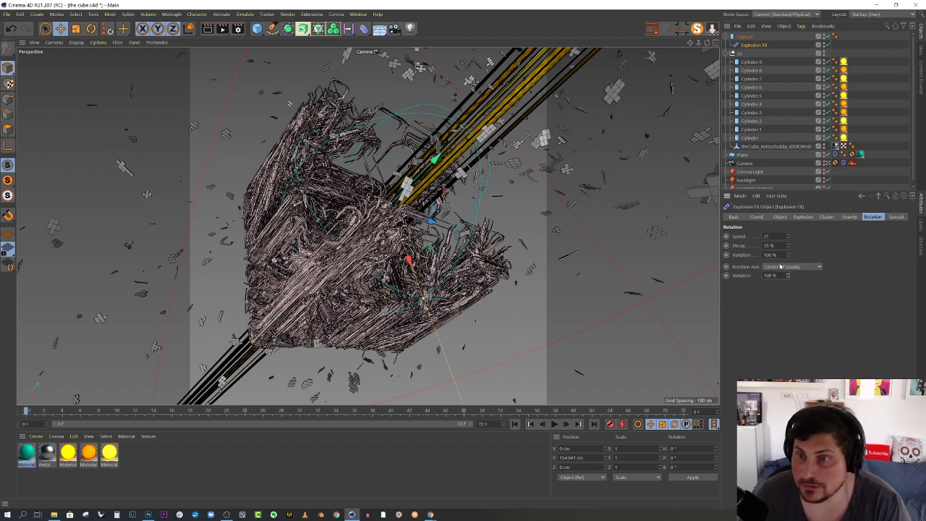
left_click_drag(789, 256, 788, 290)
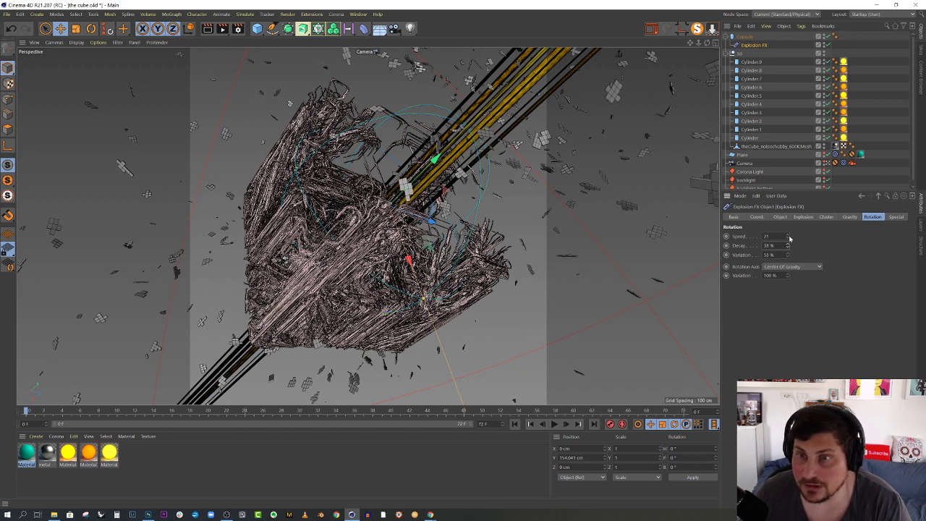
mouse_move(788, 237)
left_mouse_down()
mouse_move(785, 271)
mouse_move(785, 222)
mouse_move(785, 245)
mouse_move(785, 230)
left_mouse_up()
left_click(804, 217)
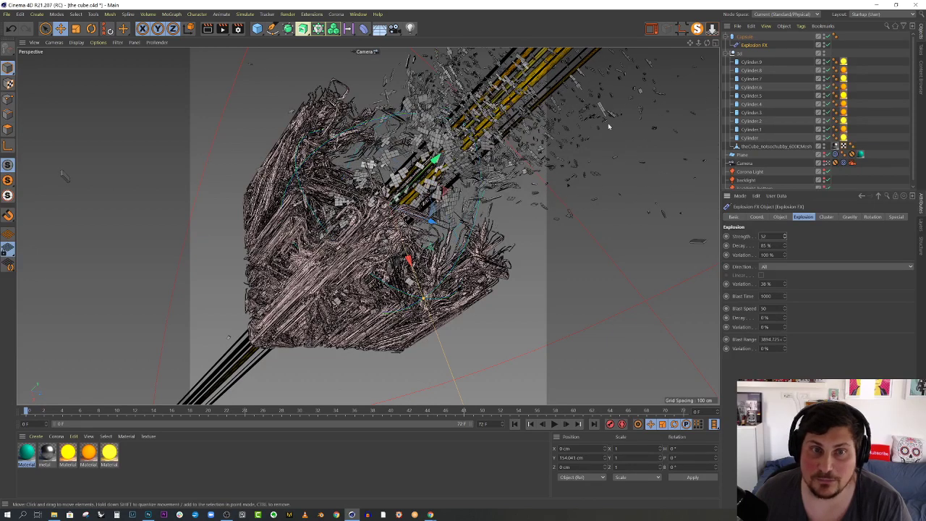
Move the capsule along Y to about -360 cm and apply the metal material to it.
left_click(745, 36)
left_click_drag(411, 182, 367, 228)
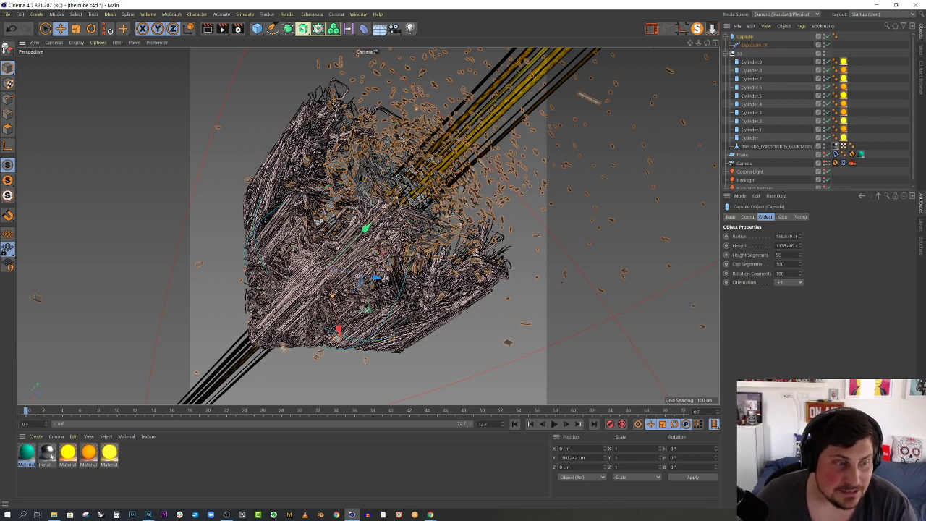
left_click_drag(743, 38, 746, 38)
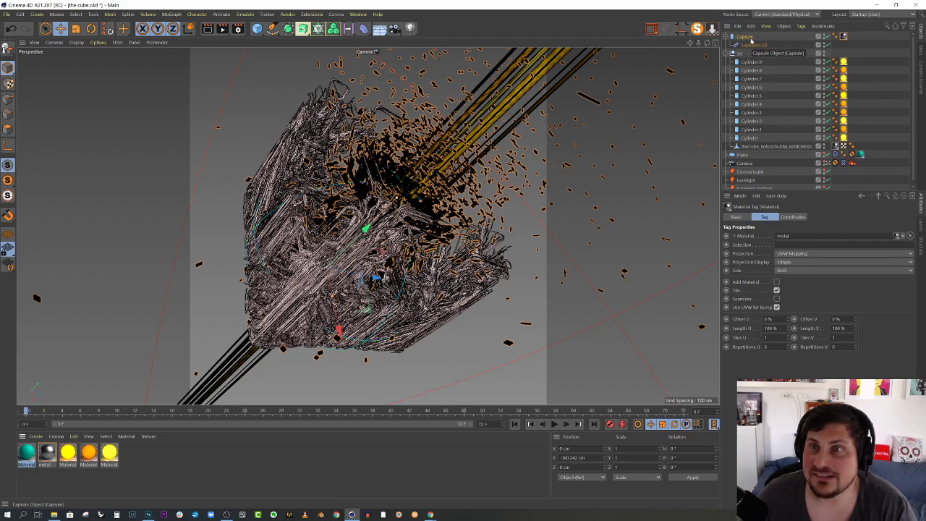
Render the scene in the Corona VFB to check the exploding debris, and close the frame buffer.
left_click(652, 28)
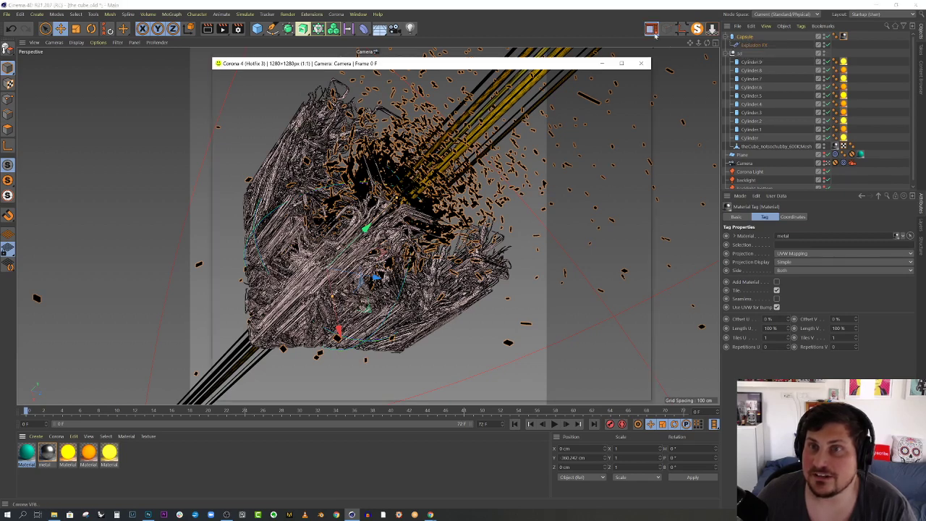
left_click(636, 75)
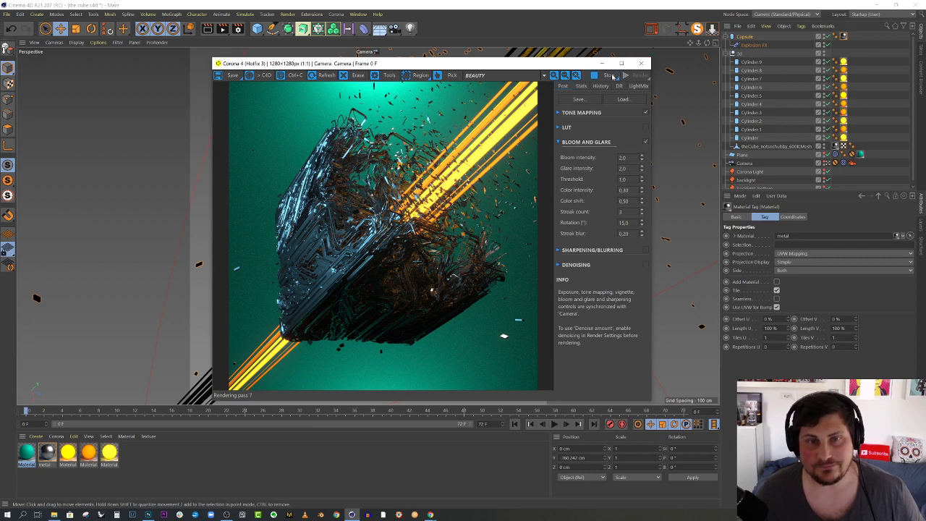
left_click(640, 63)
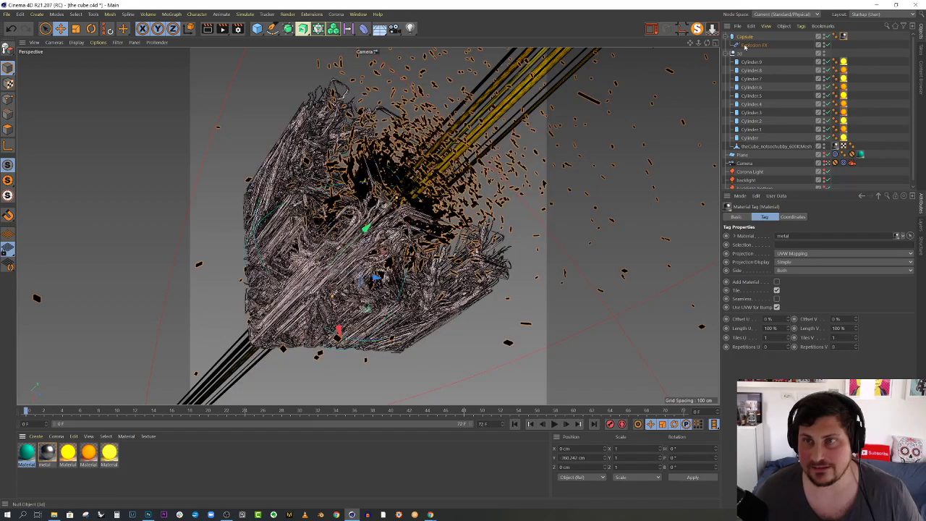
Place a duplicate capsule rotated about 182° in bank at the beam's lower exit, and move the original up to about -262 cm in Y.
left_click(737, 41)
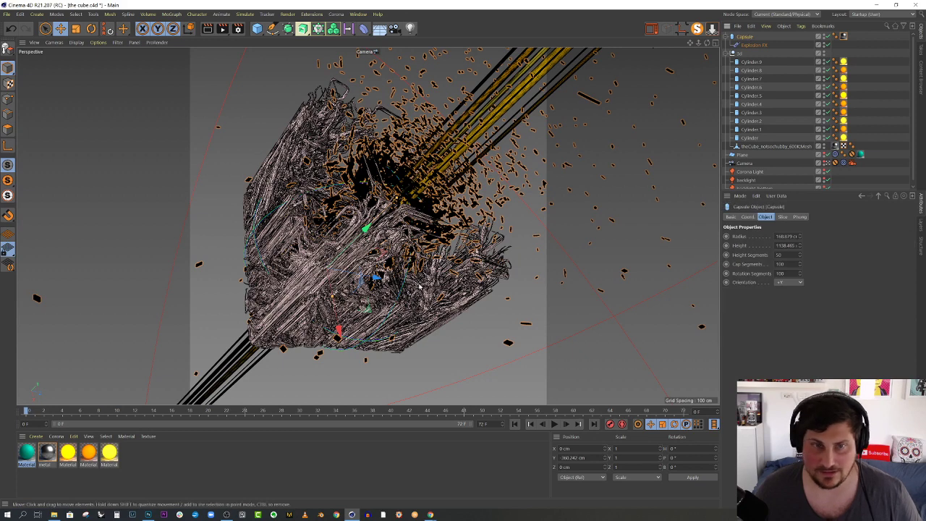
key("r")
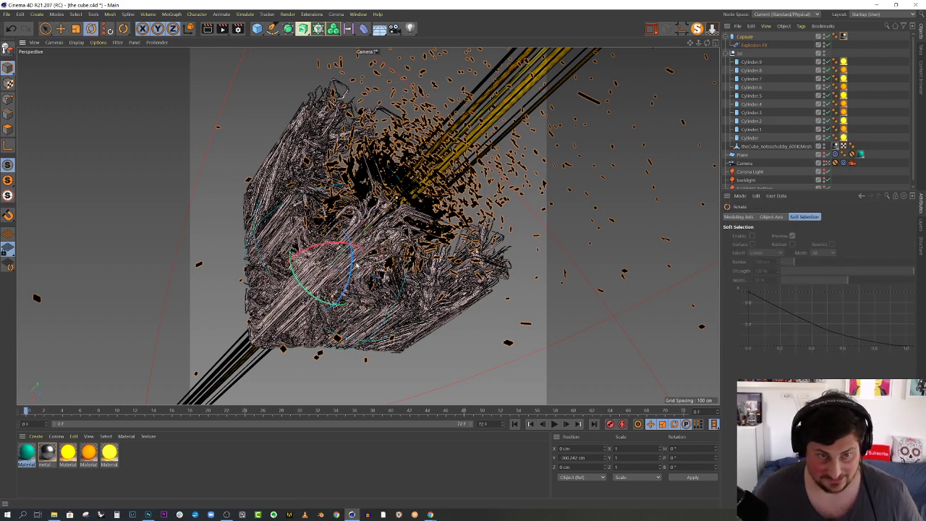
left_click_drag(351, 265, 323, 348)
key("ctrl+c")
key("ctrl+v")
key("e")
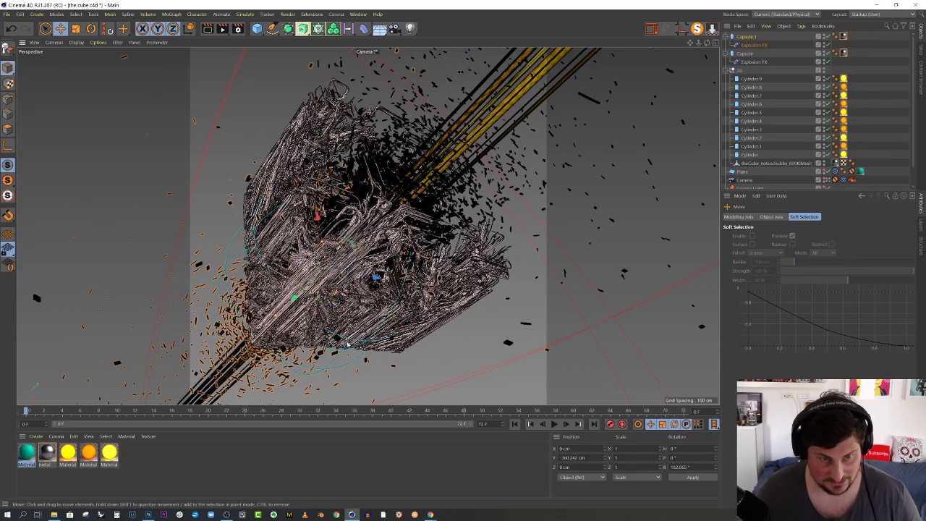
left_click_drag(316, 279, 285, 314)
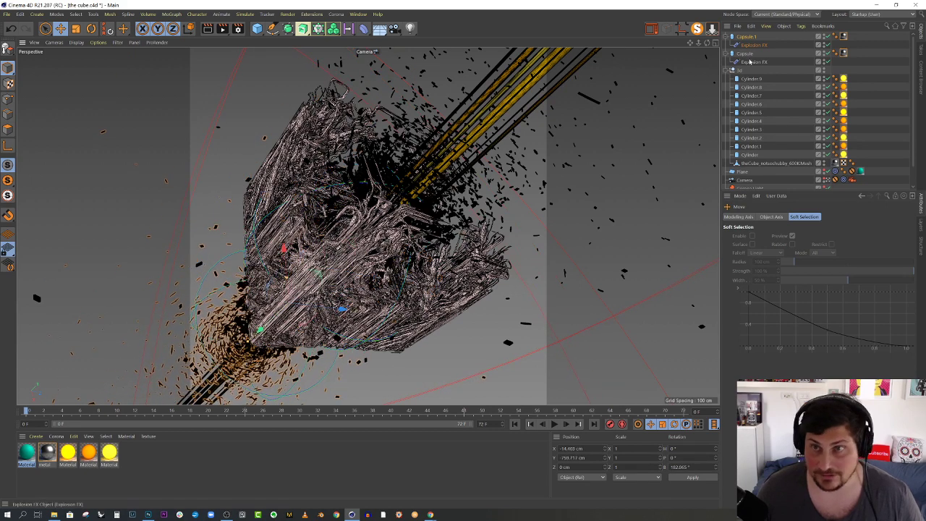
left_click(744, 53)
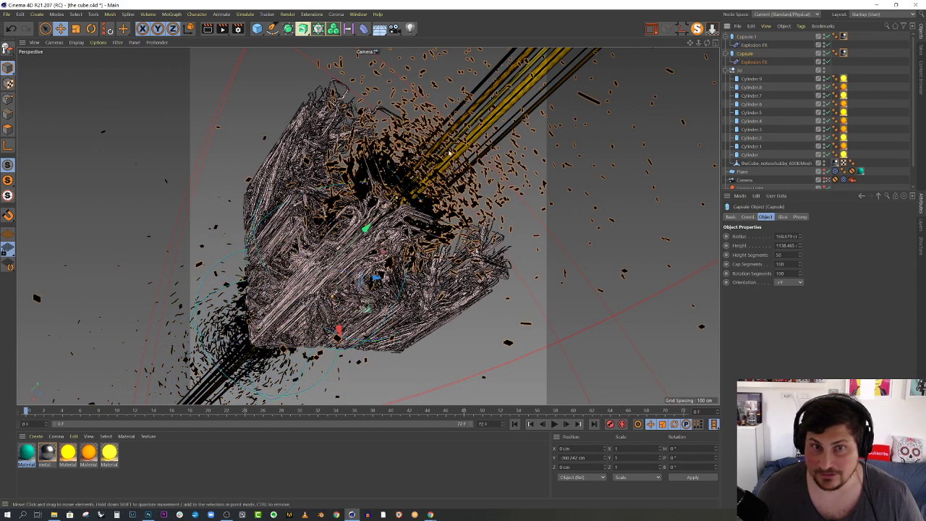
left_click_drag(369, 222, 377, 214)
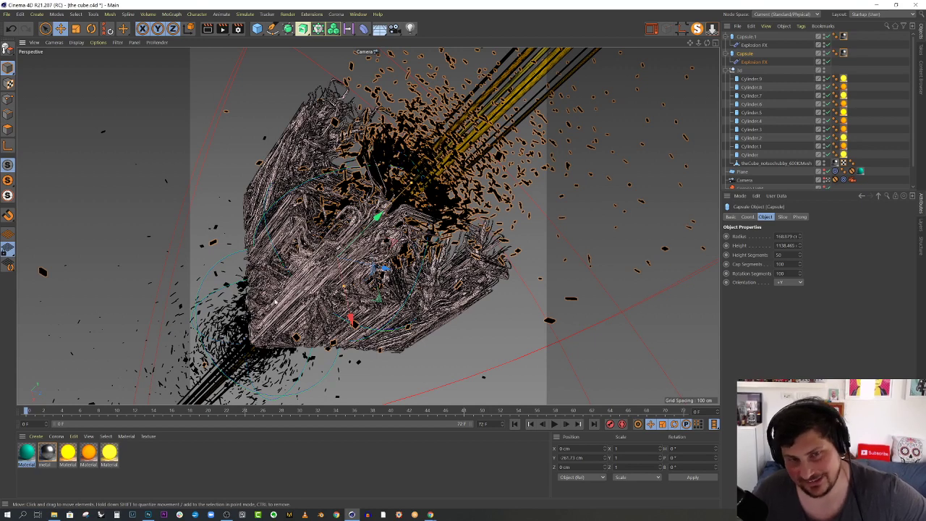
Render the scene again in the Corona VFB to check debris at both beam exits, and close the frame buffer.
left_click(651, 29)
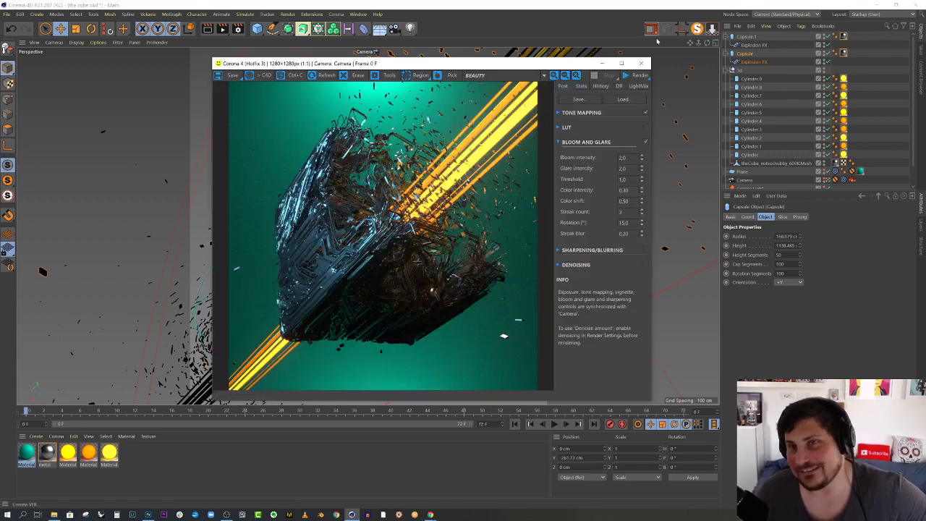
left_click(636, 76)
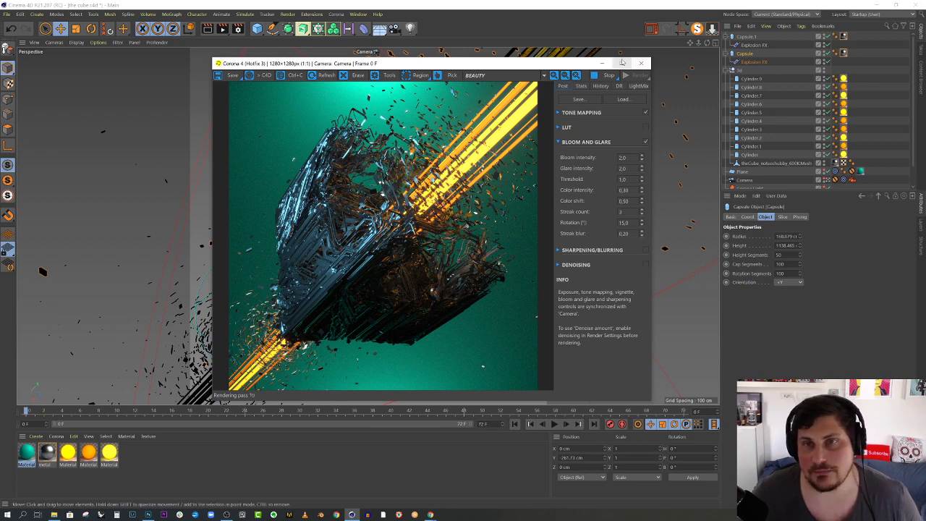
left_click(643, 64)
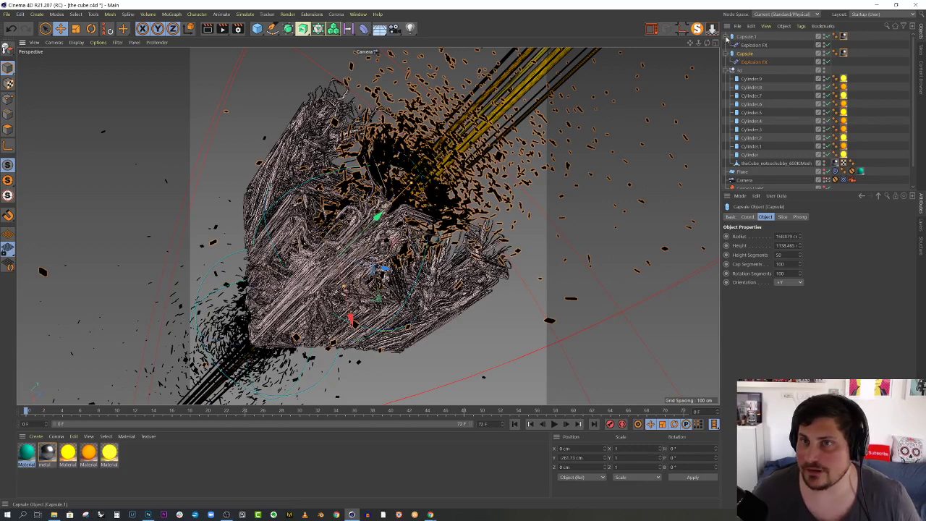
Collapse the hierarchies of both exploding capsules and hide the capsules in the viewport.
left_click(726, 36)
left_click(726, 45)
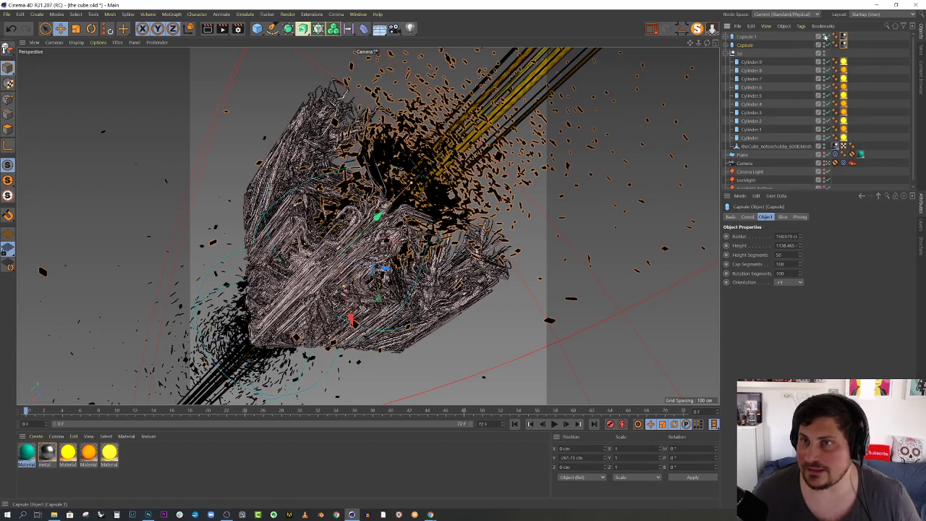
left_click(826, 45)
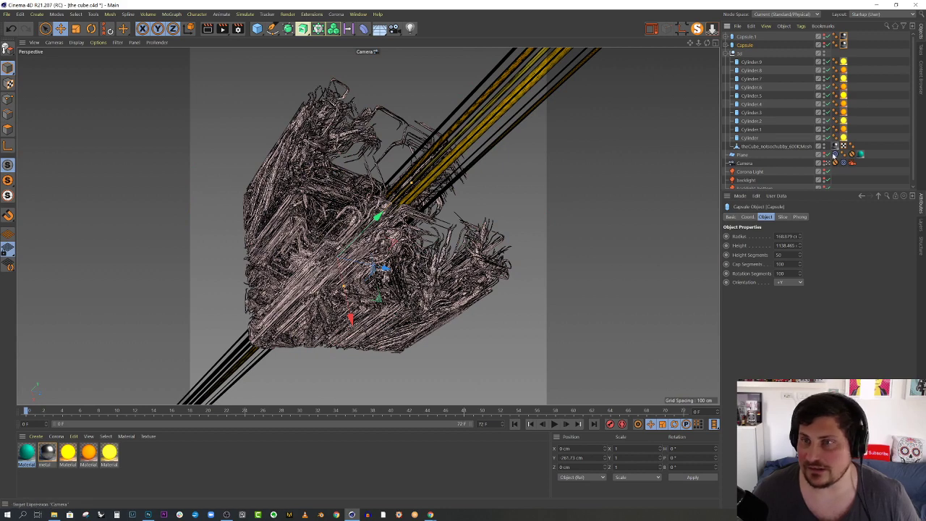
Leave the camera view, rename the Corona light as "main light", and show that light in the viewport.
left_click(832, 162)
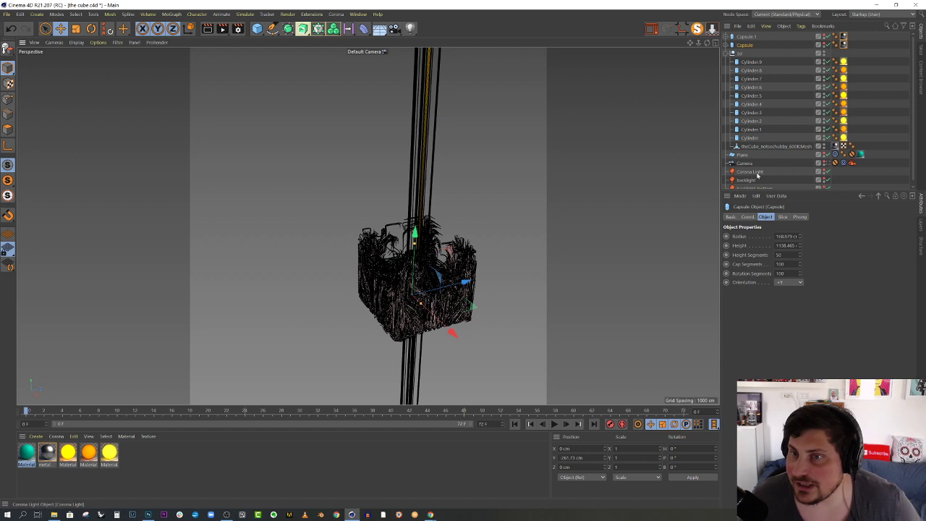
double_click(781, 174)
type("trail")
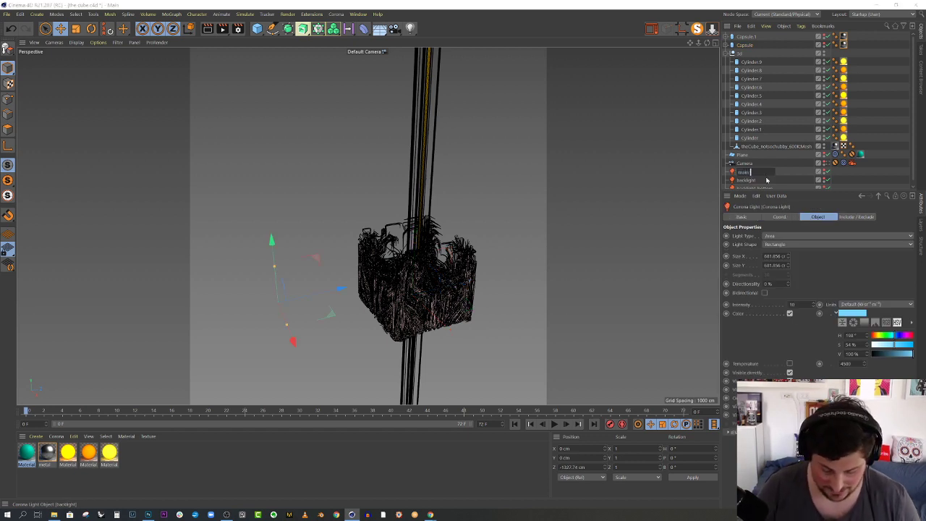
type("t")
key("Return")
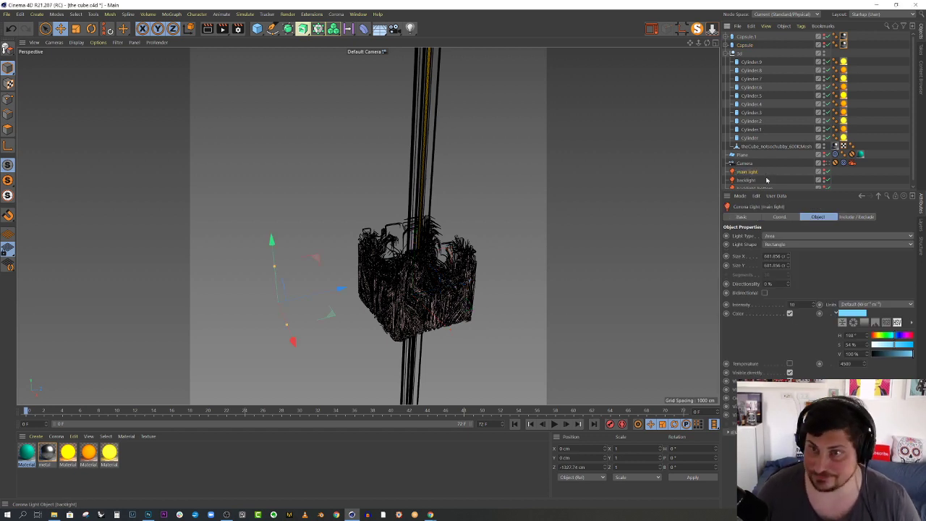
left_click(823, 173)
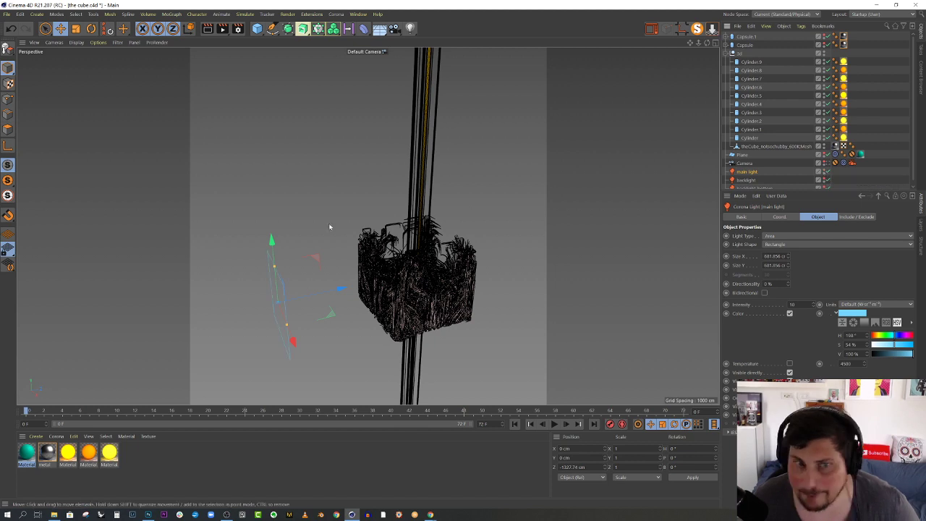
Reshape the main light into a tall strip of about 71 by 494 cm and move it to about -263 cm in X.
left_click_drag(354, 282, 456, 260, "alt")
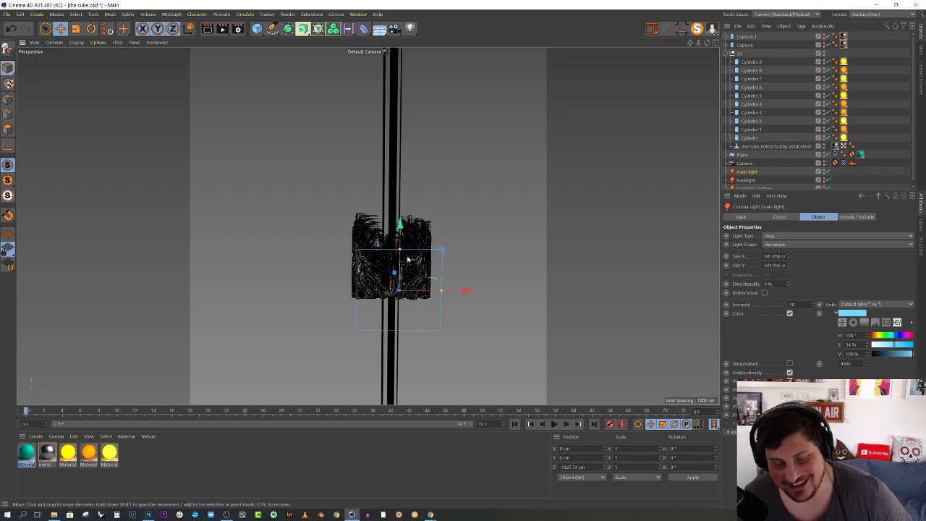
left_click_drag(436, 265, 385, 301, "alt")
left_click_drag(381, 243, 381, 259)
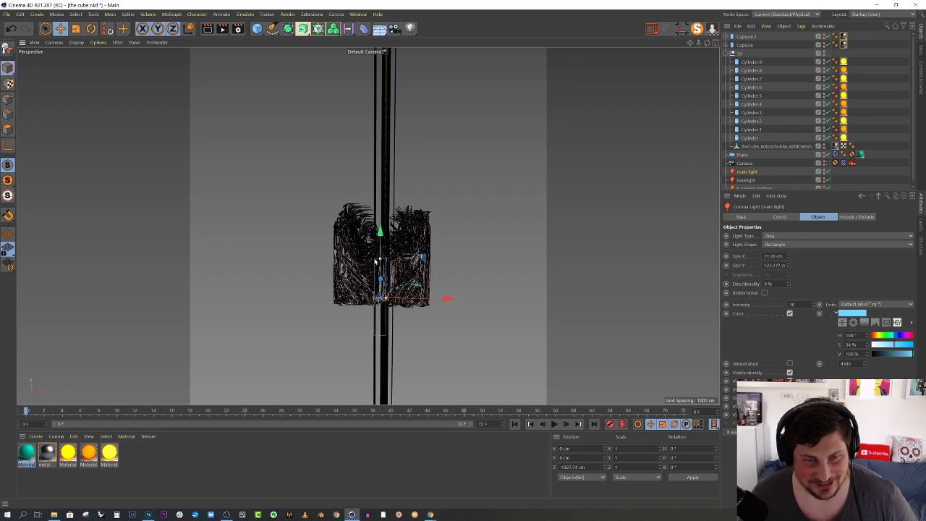
mouse_move(408, 298)
left_mouse_down()
mouse_move(369, 299)
mouse_move(365, 267)
mouse_move(405, 301)
left_mouse_up()
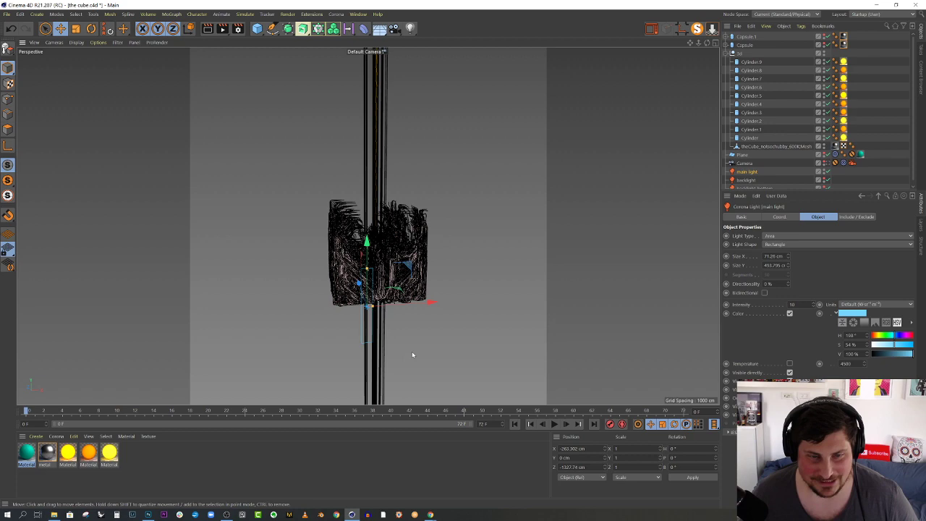
left_click_drag(413, 355, 325, 269, "alt")
right_click_drag(324, 269, 317, 290, "alt")
left_click_drag(317, 290, 320, 296, "alt")
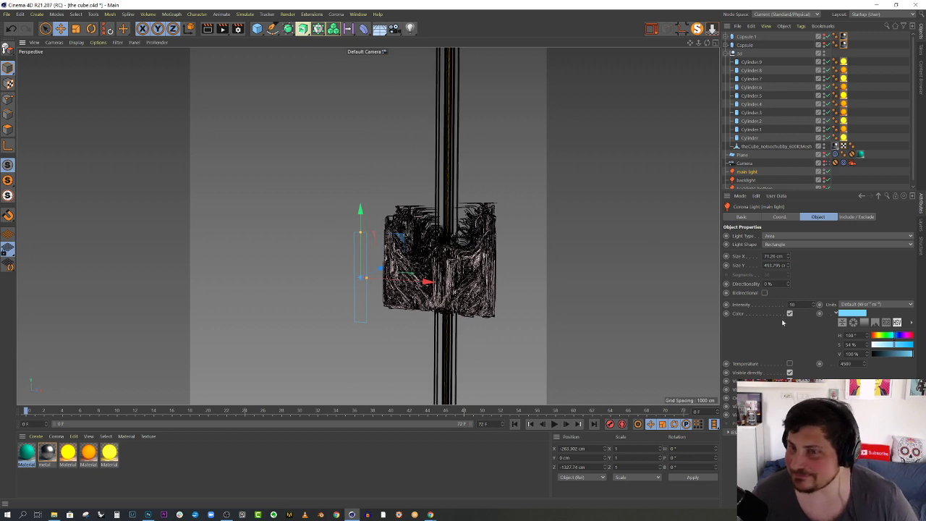
Duplicate the main light to about X -16 cm, shorten the copy to about 115 cm, and lower it to about -167 cm in Y.
left_click_drag(404, 268, 418, 288, "alt")
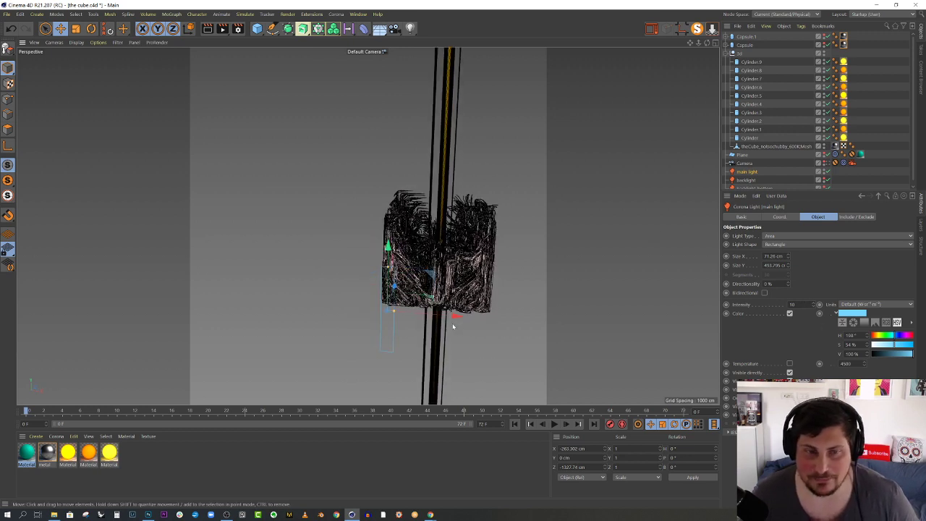
left_click_drag(453, 326, 502, 320, "ctrl")
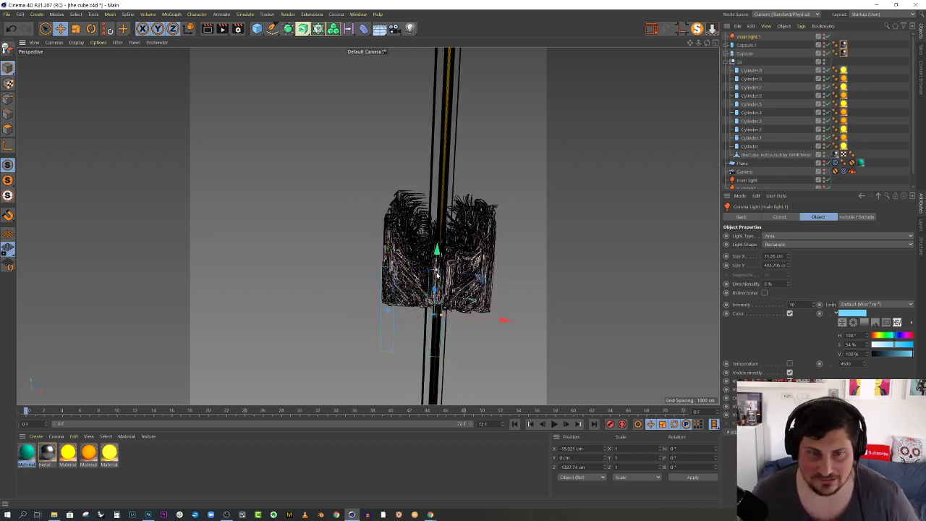
left_click_drag(436, 275, 434, 307)
left_click_drag(433, 307, 419, 291, "alt")
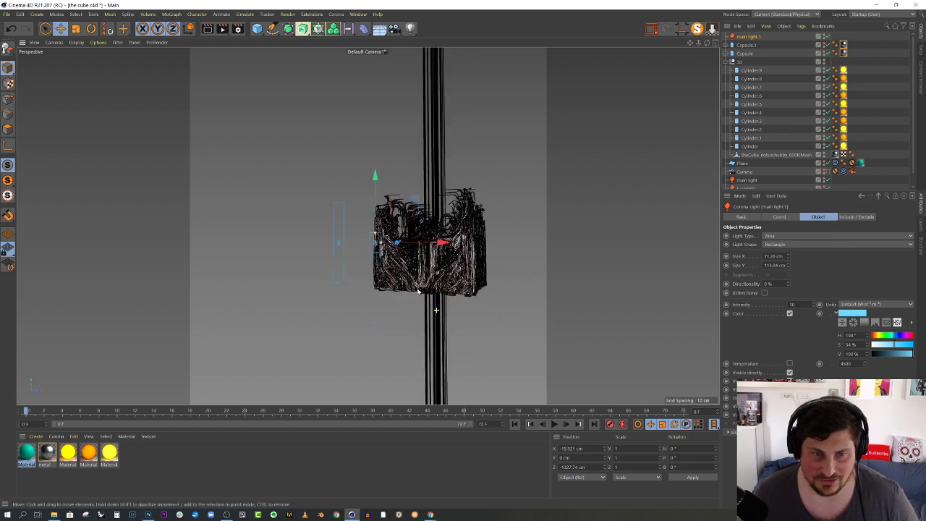
left_click_drag(374, 220, 375, 202)
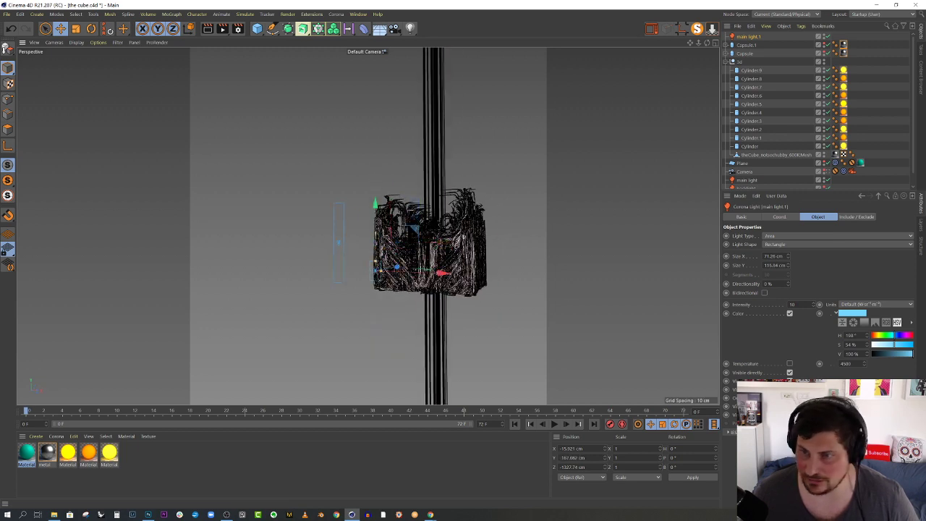
Change the duplicate light's color to a deeper blue with hue 212° and saturation 59%.
left_click(854, 314)
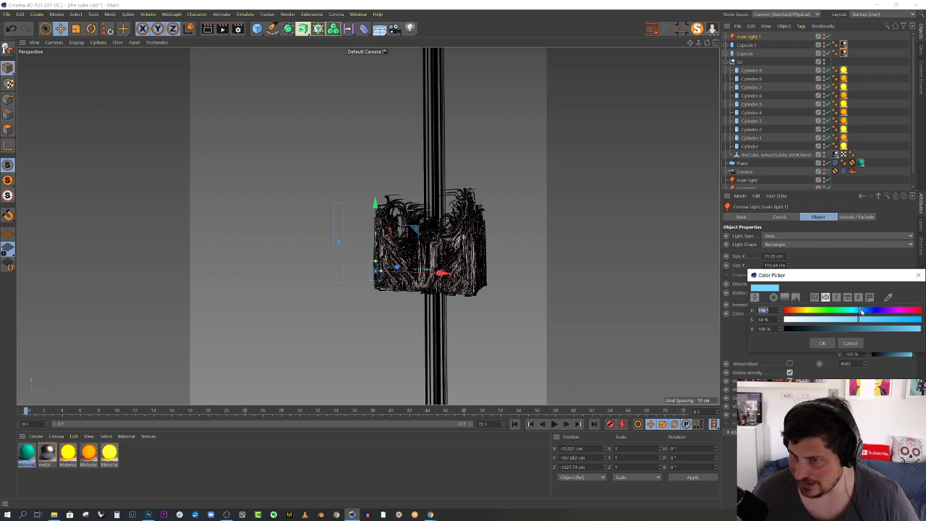
left_click_drag(861, 311, 866, 311)
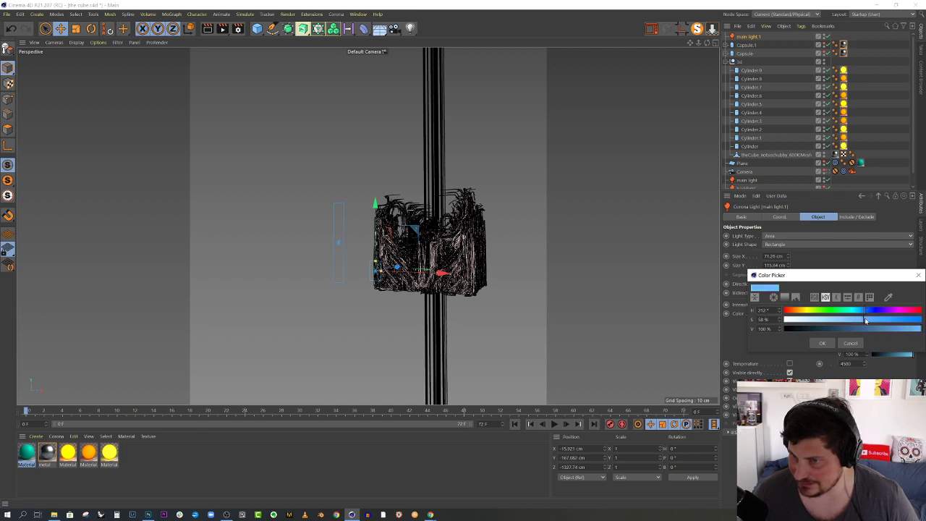
left_click(822, 342)
Place another light copy at about X 240 cm, Y 36 cm, color it green with hue 163° and saturation 73%, and return to the camera view.
left_click_drag(422, 274, 503, 294, "alt")
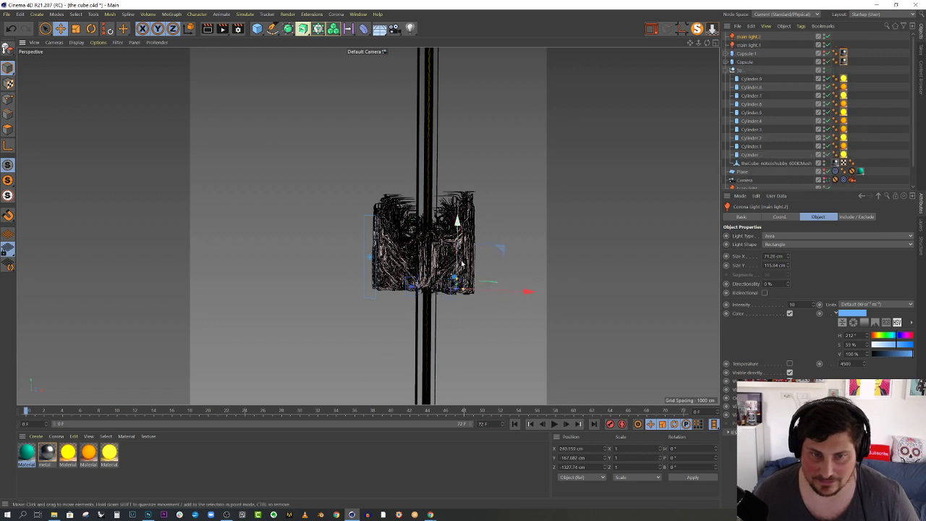
left_click_drag(459, 257, 462, 221)
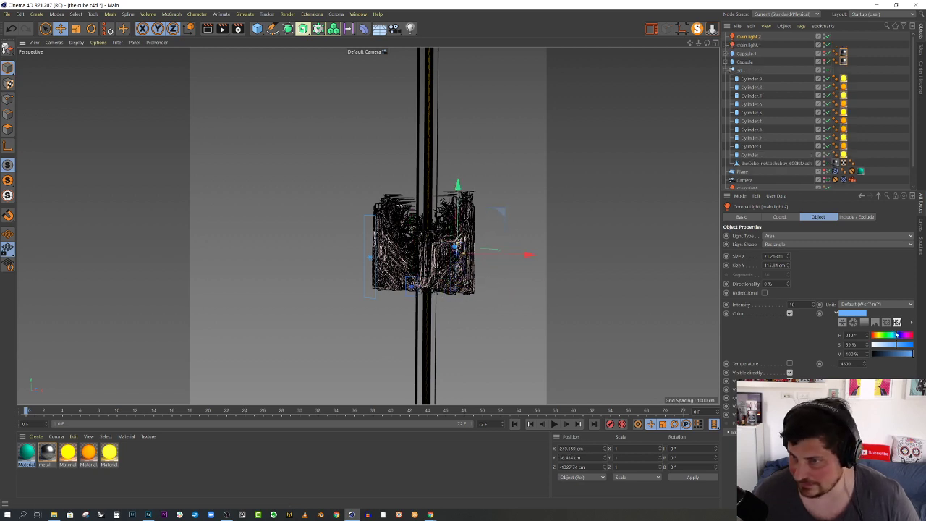
left_click(894, 335)
left_click(891, 336)
left_click_drag(902, 349, 905, 348)
left_click(830, 180)
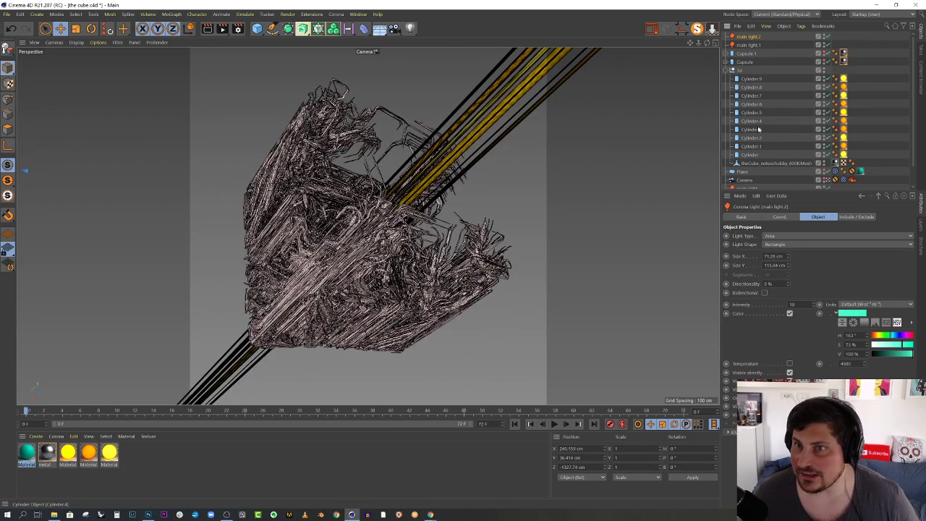
Move both capsules into the null that holds the cylinders and cube mesh, and collapse that group.
left_click(746, 62)
left_click(749, 55, "shift")
left_click_drag(744, 75, 745, 71)
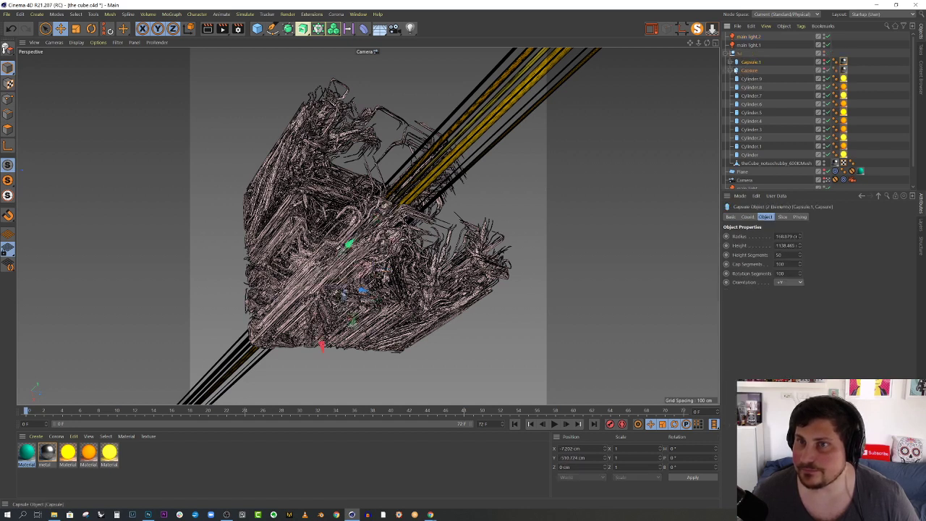
left_click(726, 53)
Reorder main light.1 and main light.2 so they sit directly above the main light in the object hierarchy.
left_click(749, 44)
left_click(749, 37, "shift")
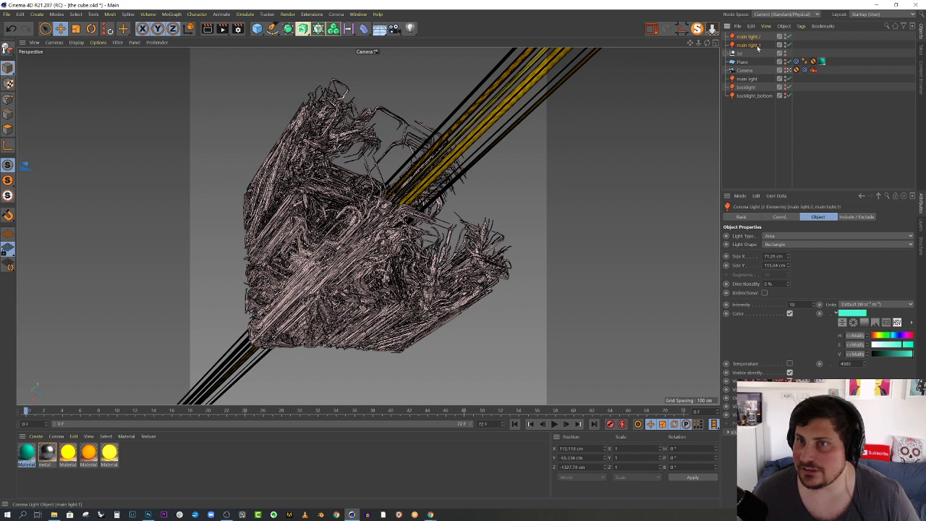
left_click_drag(755, 67, 754, 74)
Set the intensity of main light.1 to 7 and of main light.2 to 12.
left_click(749, 70)
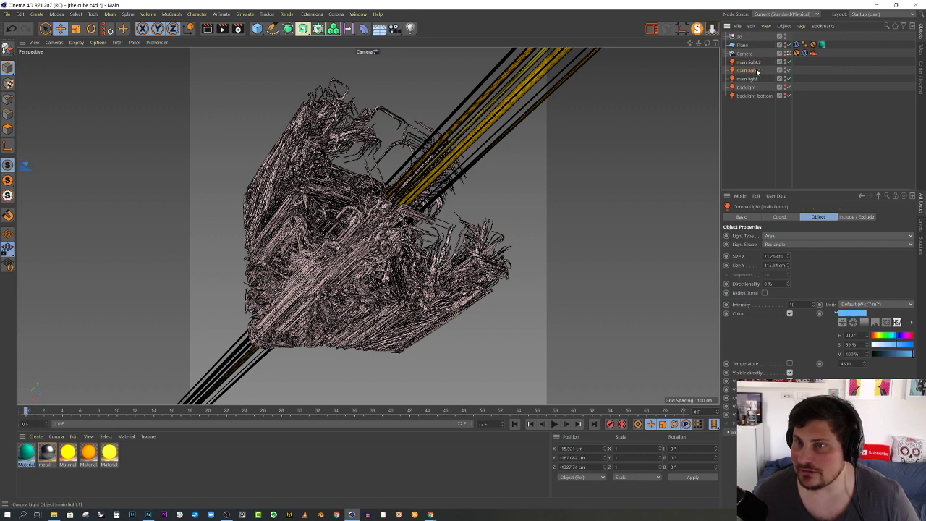
type("7")
key("Return")
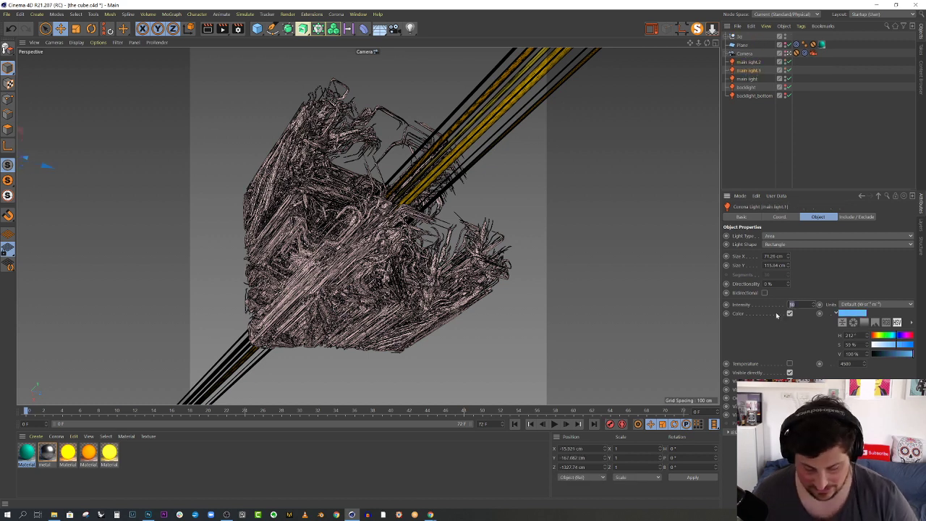
left_click(748, 62)
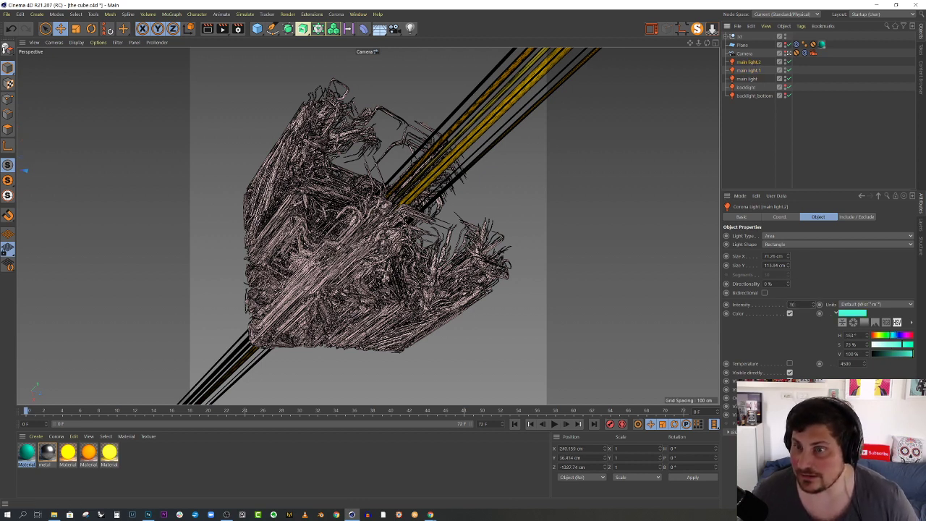
double_click(792, 305)
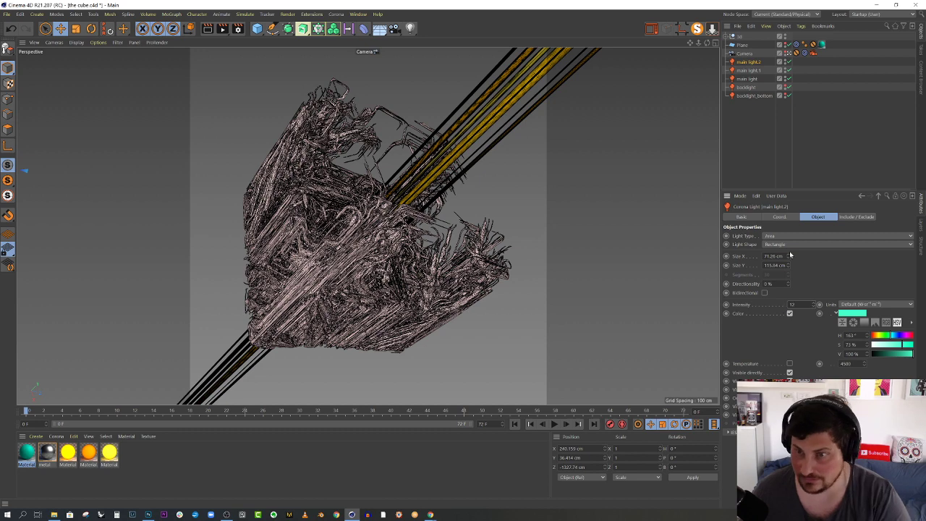
Select the main light, render the scene in the Corona VFB to check the new lighting, and close the frame buffer.
left_click(747, 78)
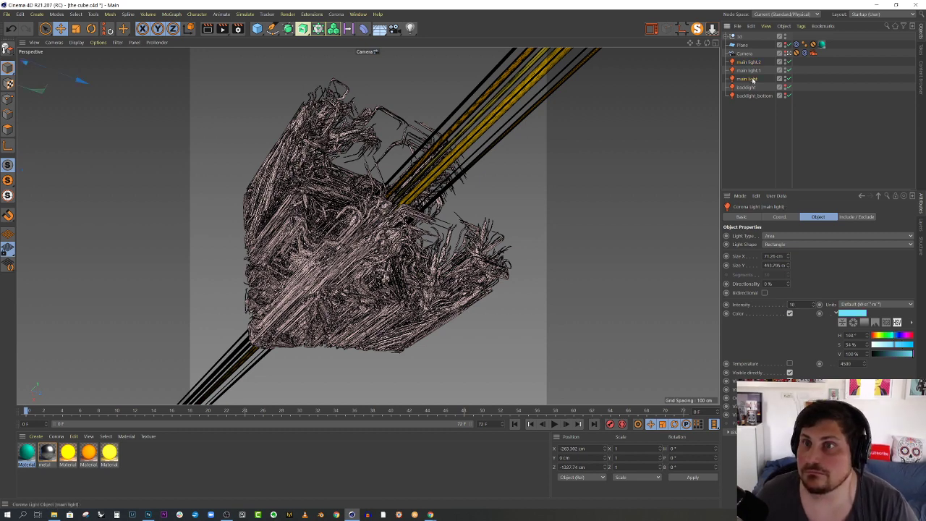
left_click(651, 29)
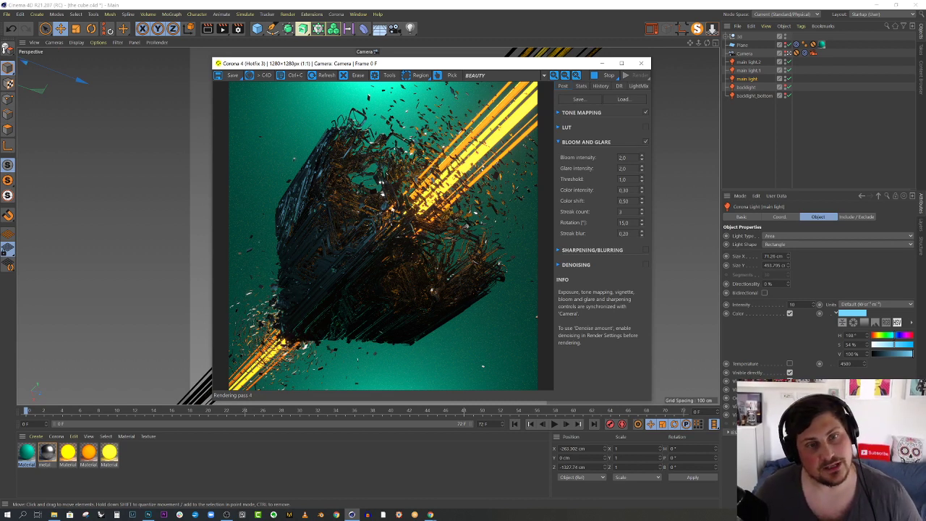
left_click(646, 66)
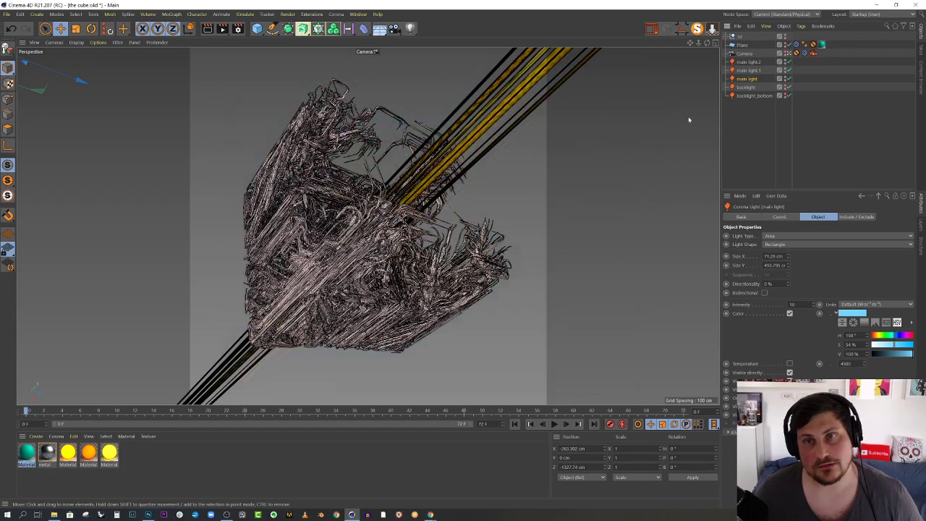
Outside the camera view, widen main light.2 to about 312 cm and move it to about X 52, Y -4, Z -1143 cm.
left_click_drag(688, 118, 408, 264, "alt")
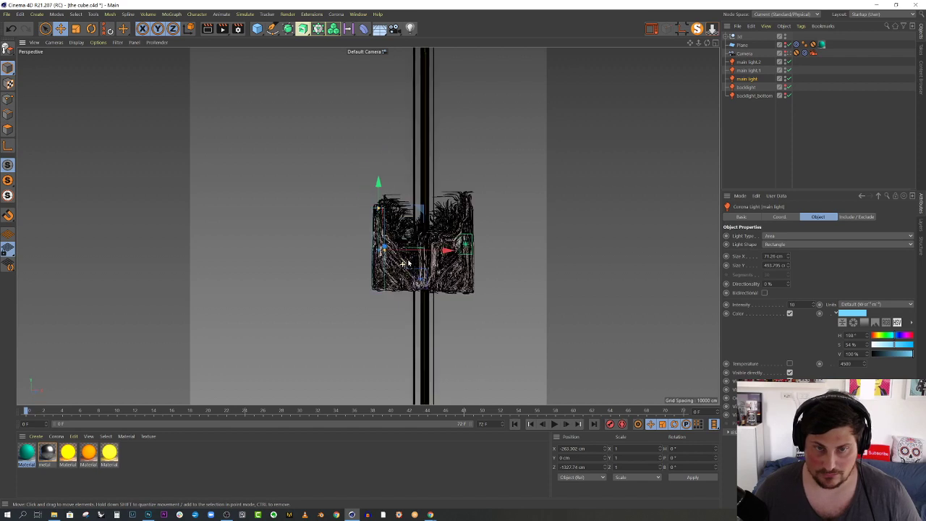
left_click_drag(471, 249, 485, 272, "alt")
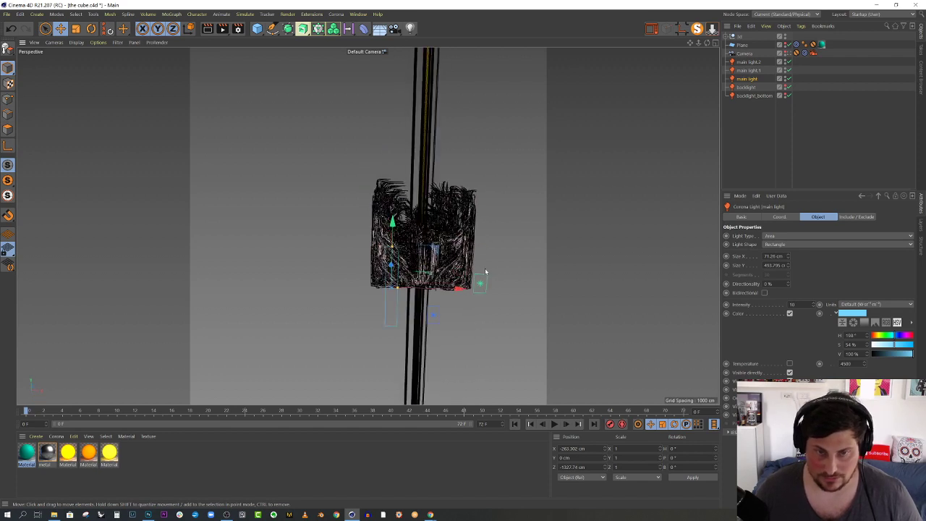
left_click(488, 283)
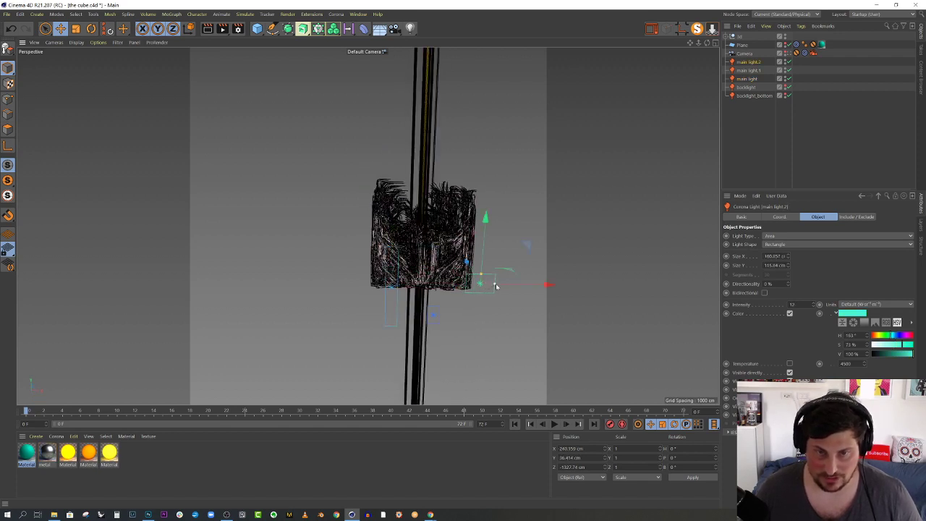
left_click_drag(487, 283, 403, 175)
left_click_drag(405, 213, 506, 261)
left_click_drag(557, 277, 386, 272, "alt")
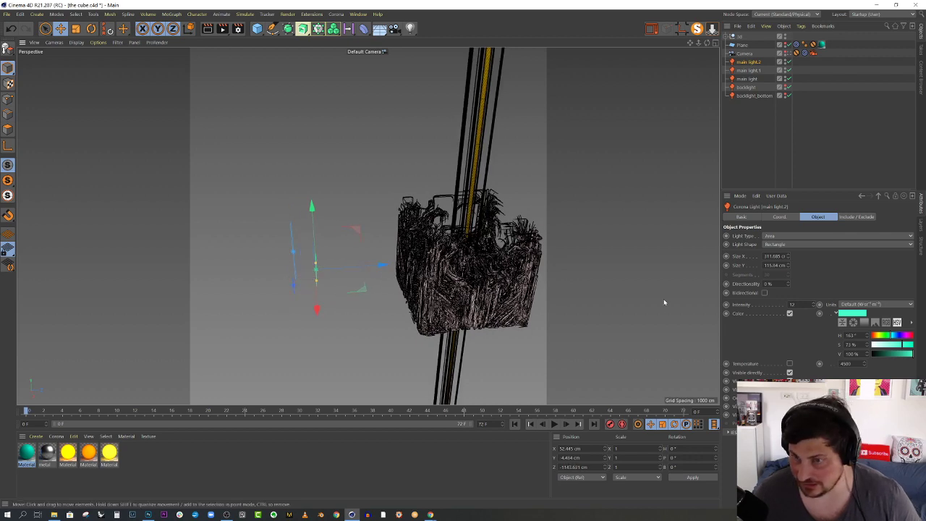
Return to the camera view and render in the Corona VFB to check the widened green light on the cube.
left_click_drag(665, 301, 790, 57, "alt")
left_click(796, 53)
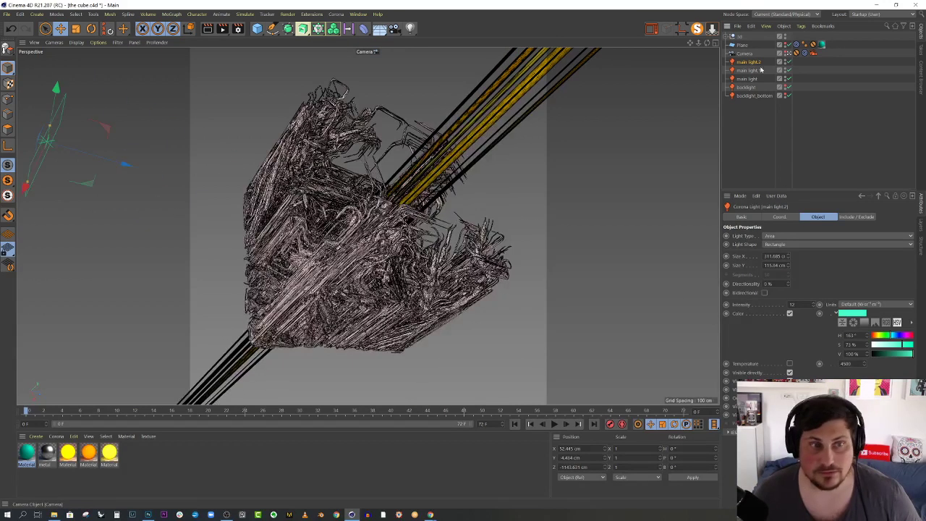
left_click(651, 29)
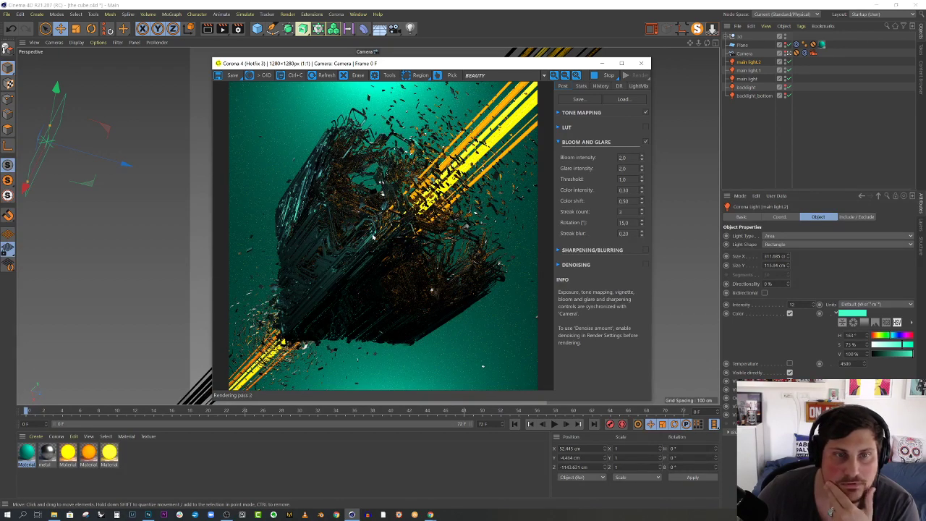
Shift the diffuse colour of the teal background material towards blue with a hue of 191°, and close the material editor.
double_click(26, 453)
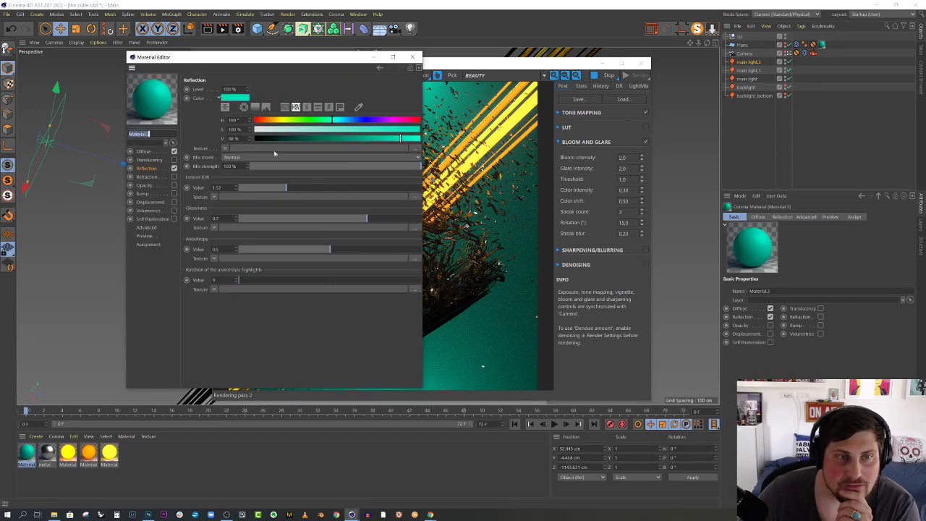
left_click(144, 151)
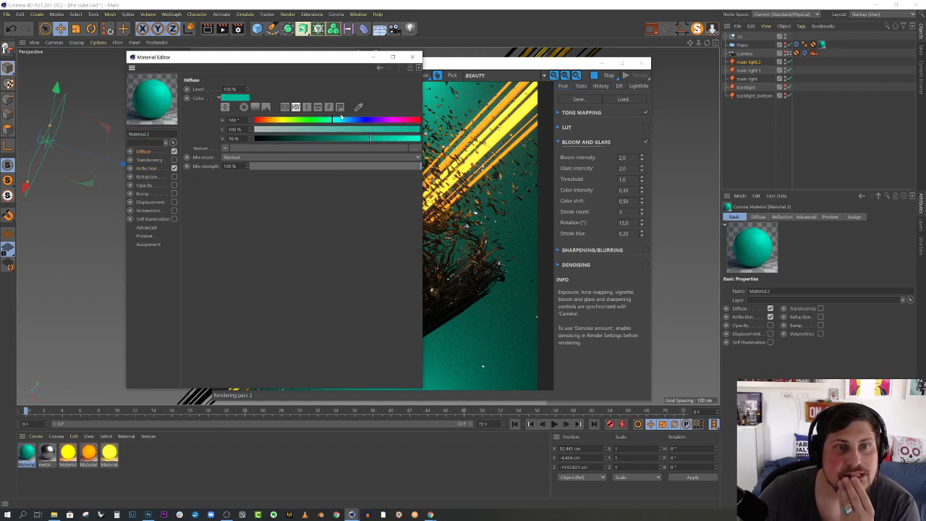
left_click_drag(340, 120, 343, 120)
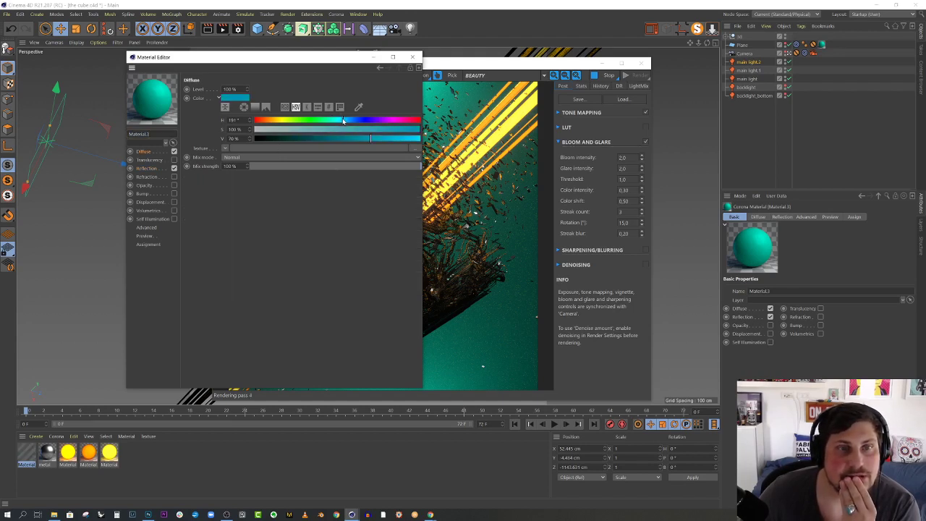
left_click(414, 57)
Restart the Corona VFB render to check the bluer background, and close the frame buffer.
left_click(610, 76)
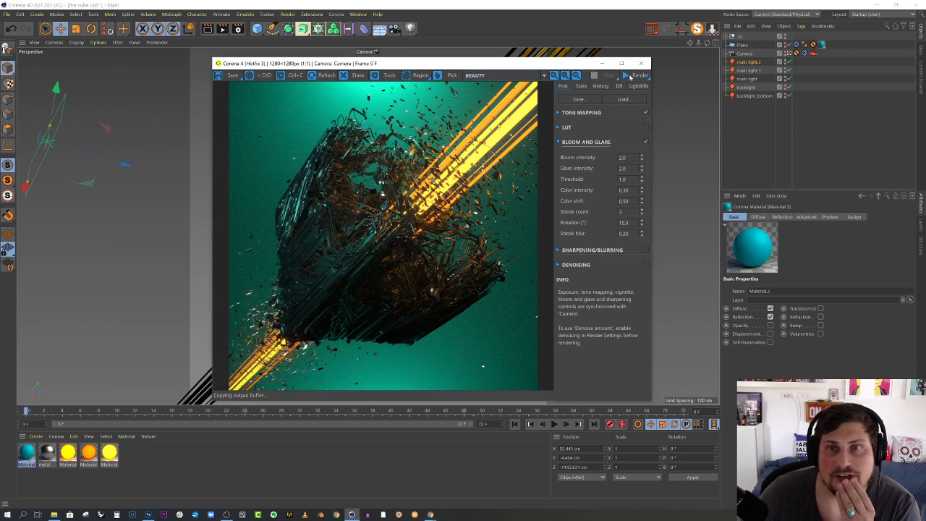
left_click(634, 76)
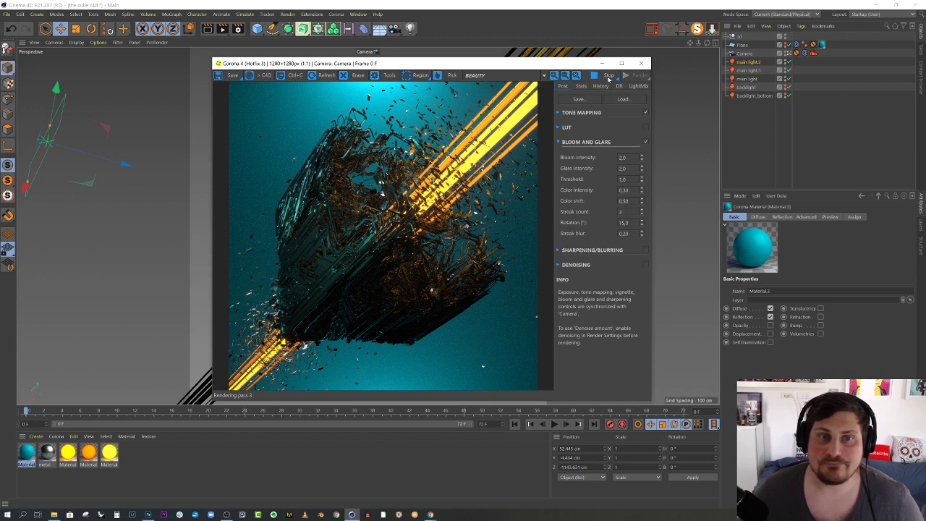
left_click(641, 63)
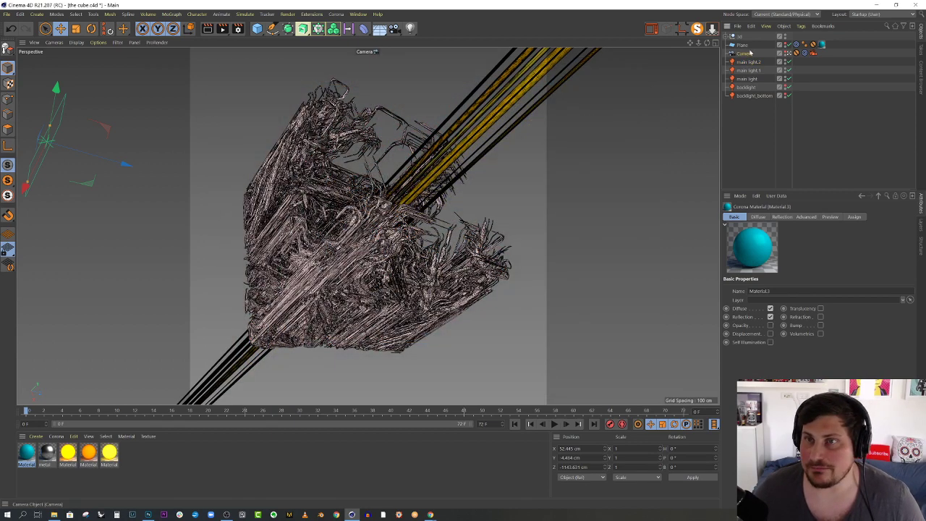
Set the camera's focal length to 45 mm, then move its protection tag onto main light.2 and pull the camera back slightly.
left_click(749, 52)
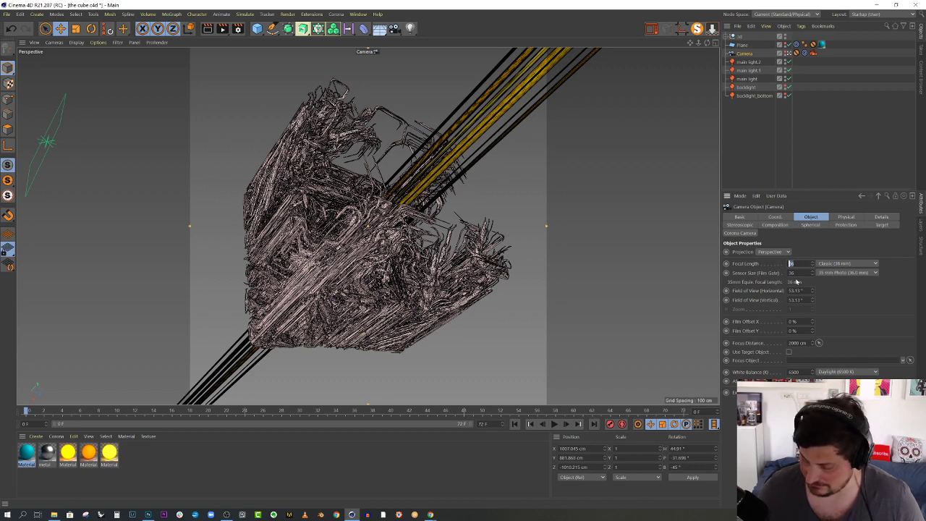
key("BackSpace")
key("Return")
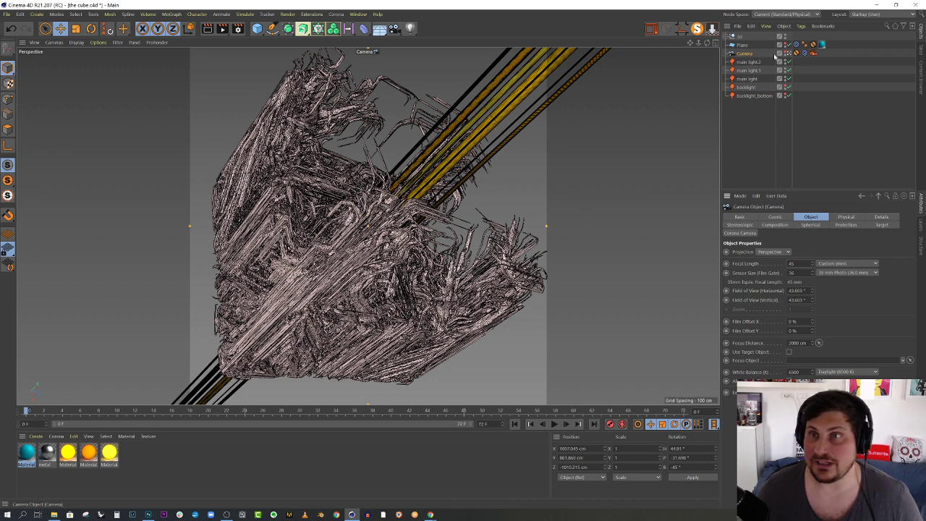
left_click_drag(797, 55, 797, 62)
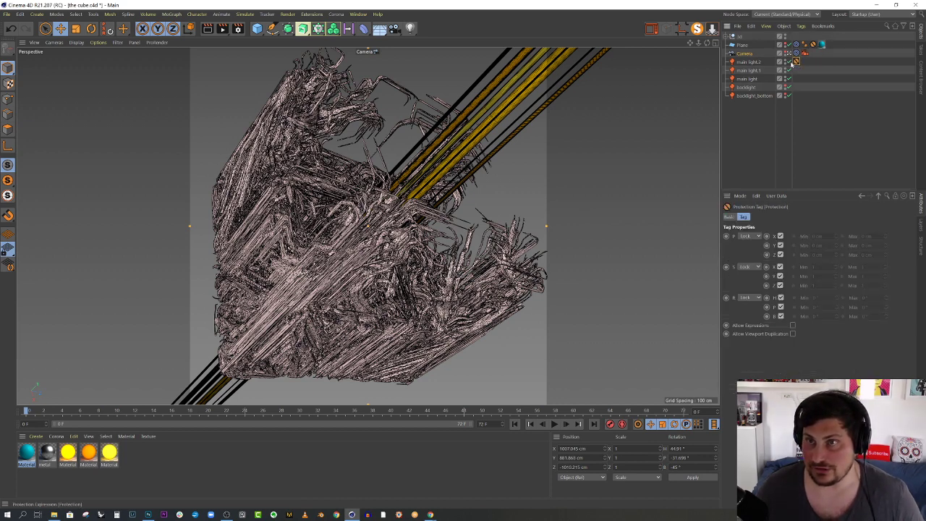
left_click_drag(698, 45, 684, 45)
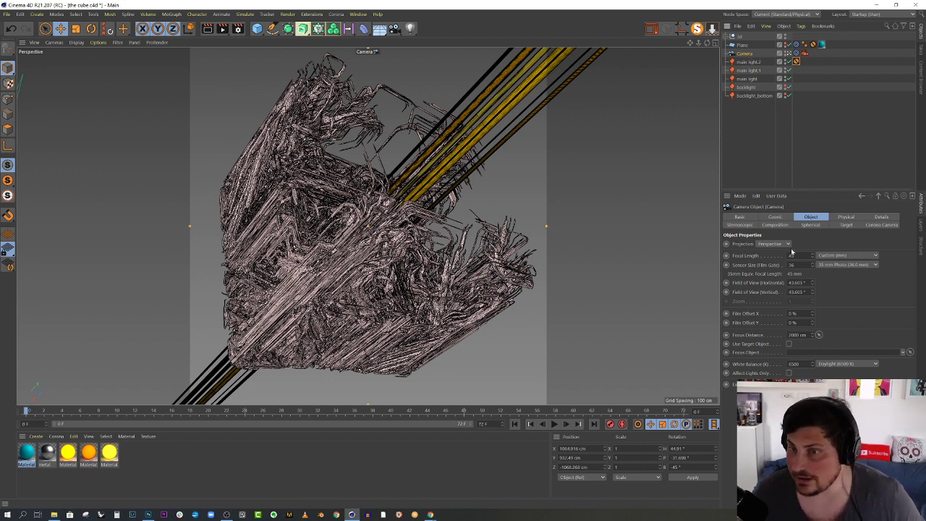
Enable the camera's composition grid and set its Film Offset Y to -3% to place the cube in the frame.
left_click(775, 225)
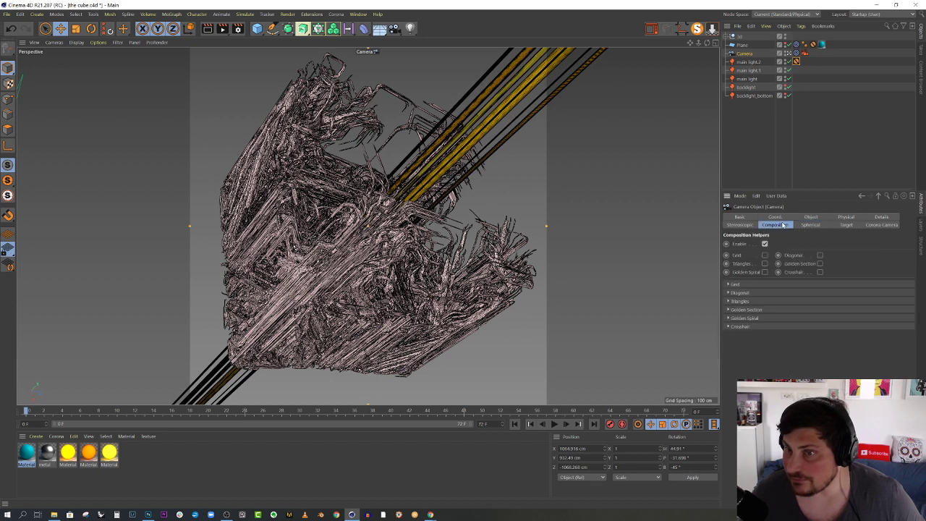
left_click(765, 255)
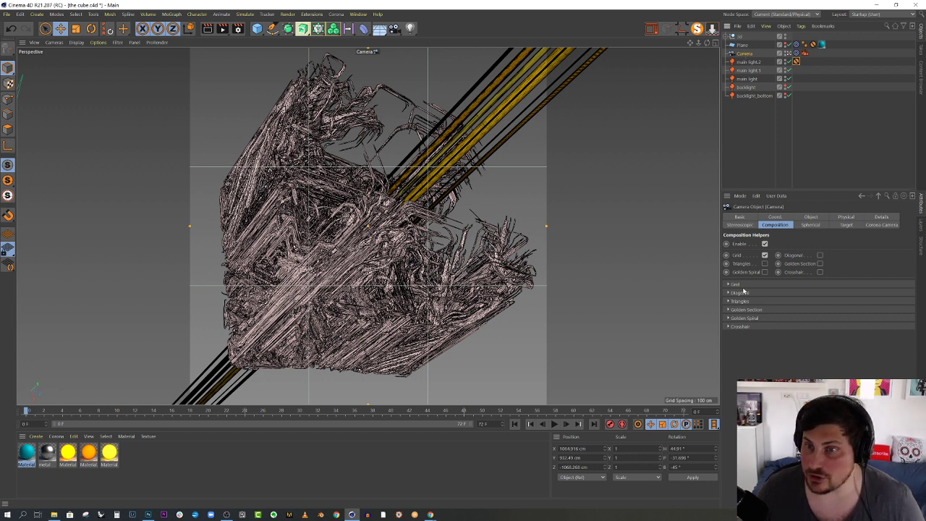
left_click(811, 217)
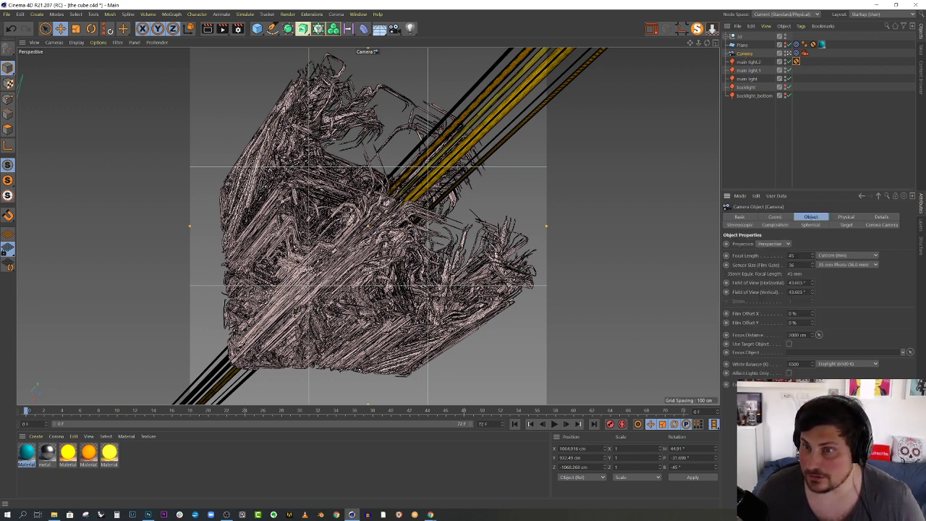
left_click(813, 323)
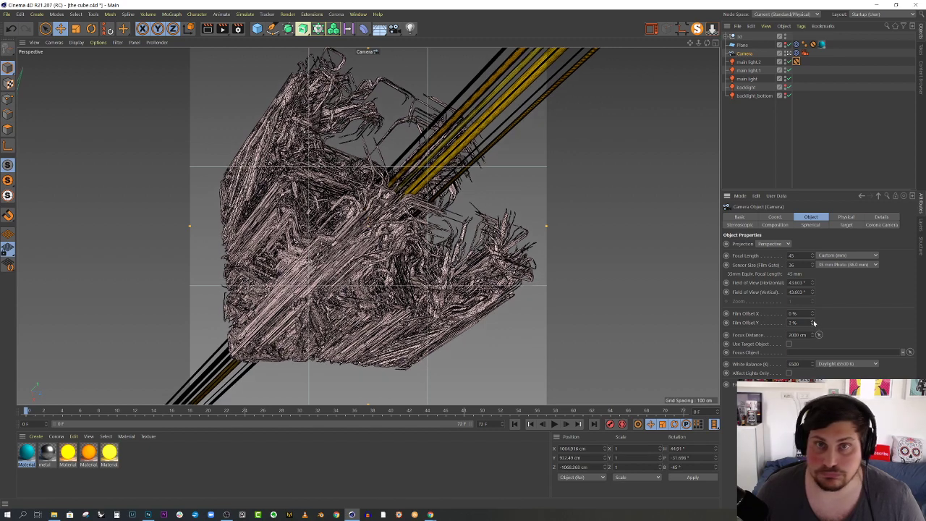
left_click_drag(816, 331, 814, 326)
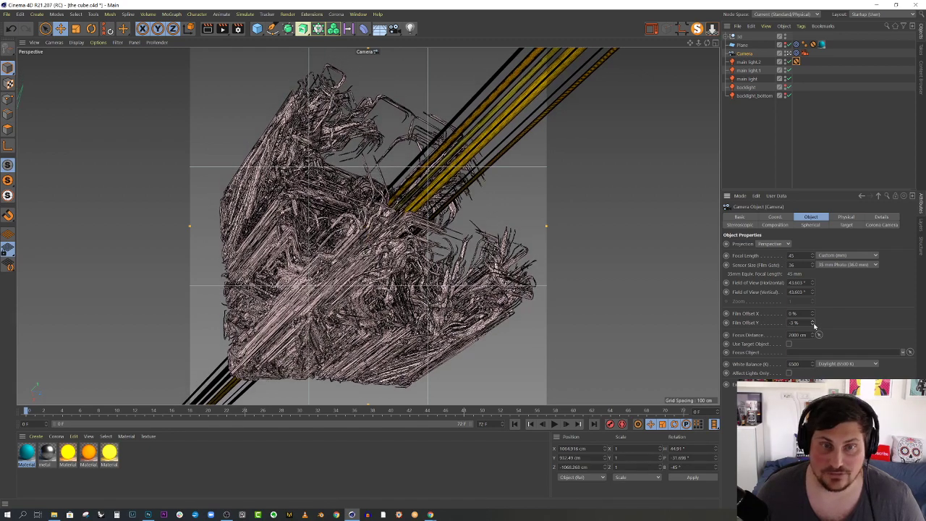
left_click(814, 325)
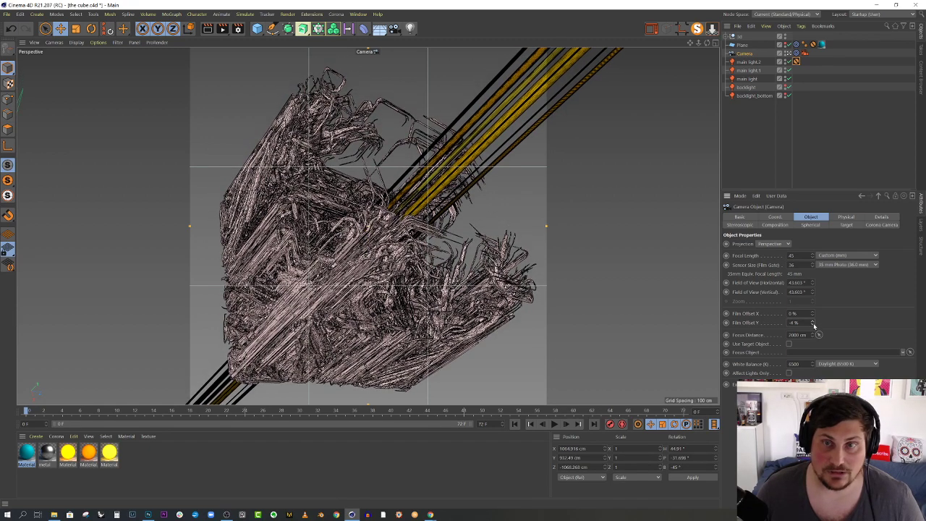
left_click(812, 323)
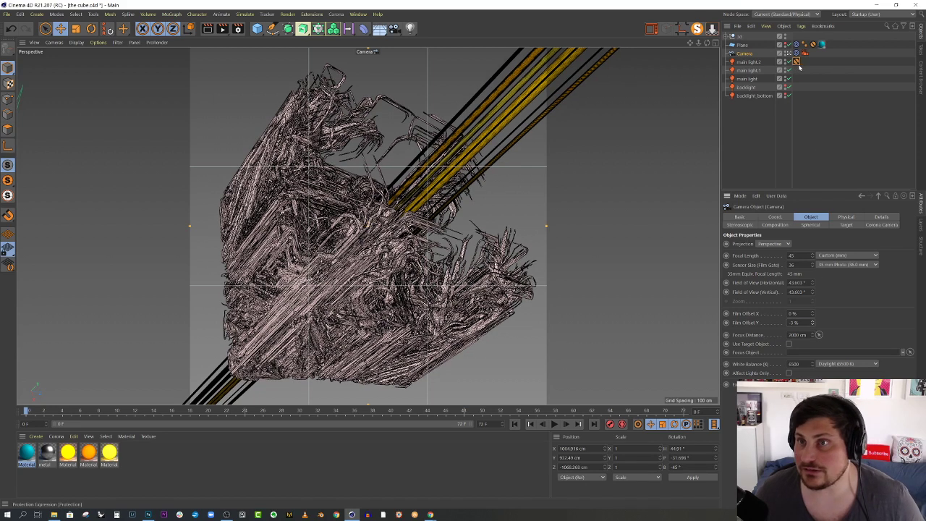
Put the protection tag back on the camera and, outside the camera view, set its focus distance to about 1573.6 cm on the cube.
left_click_drag(797, 62, 813, 54)
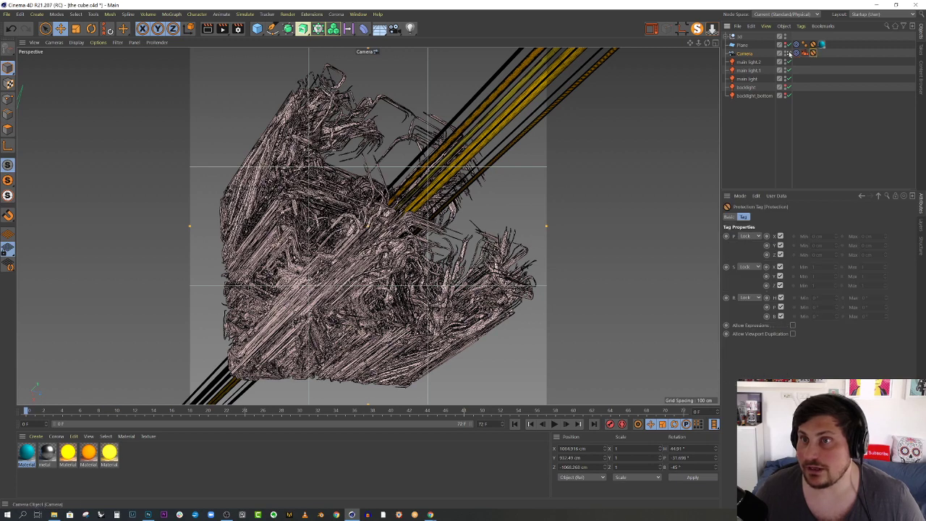
left_click(751, 53)
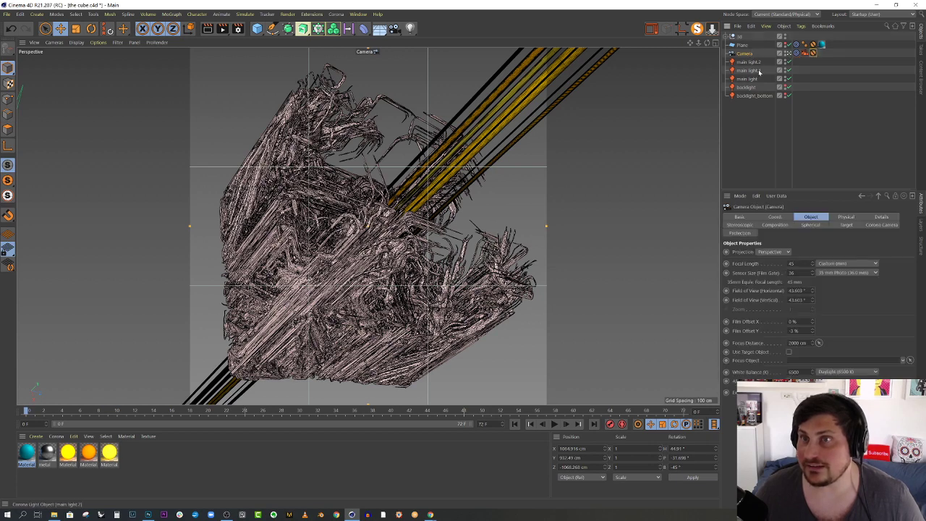
left_click(796, 53)
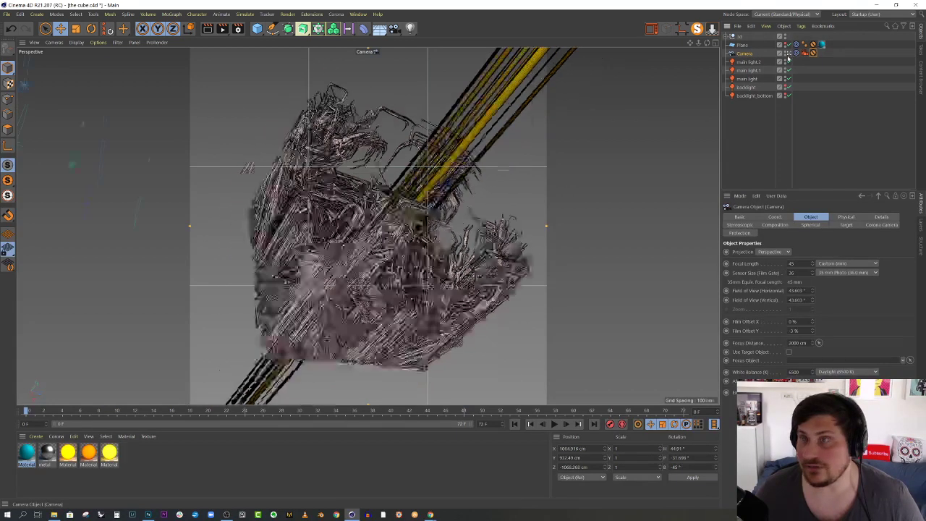
left_click_drag(467, 223, 306, 213, "alt")
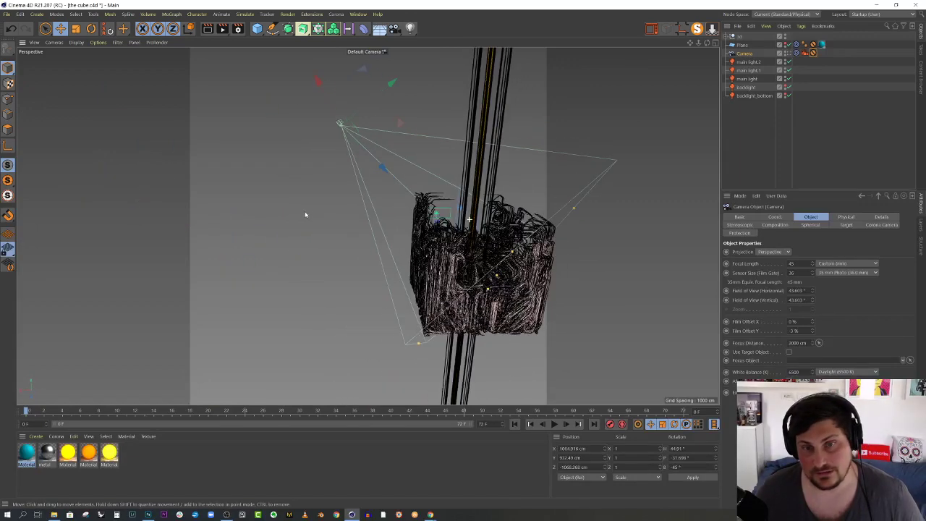
left_click_drag(502, 265, 607, 231)
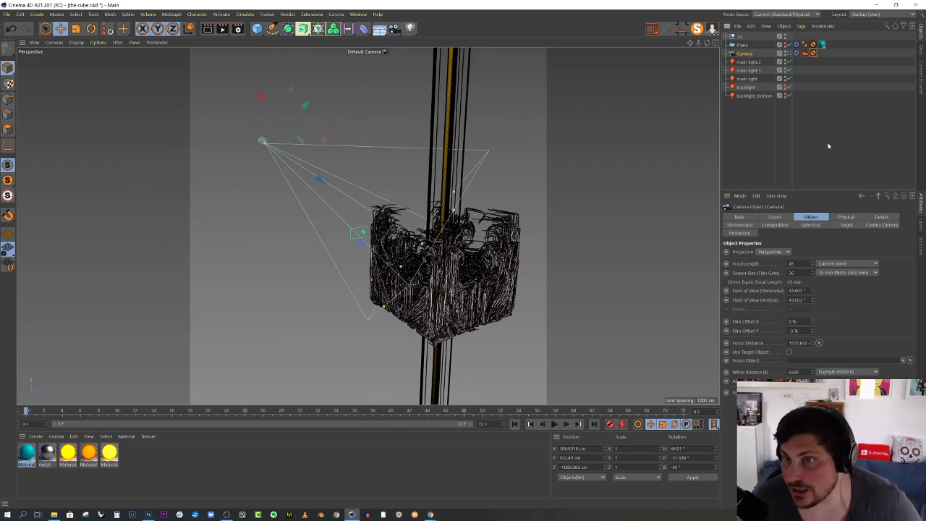
Set the F-stop in the camera's Corona Camera tag to 2.
left_click(804, 53)
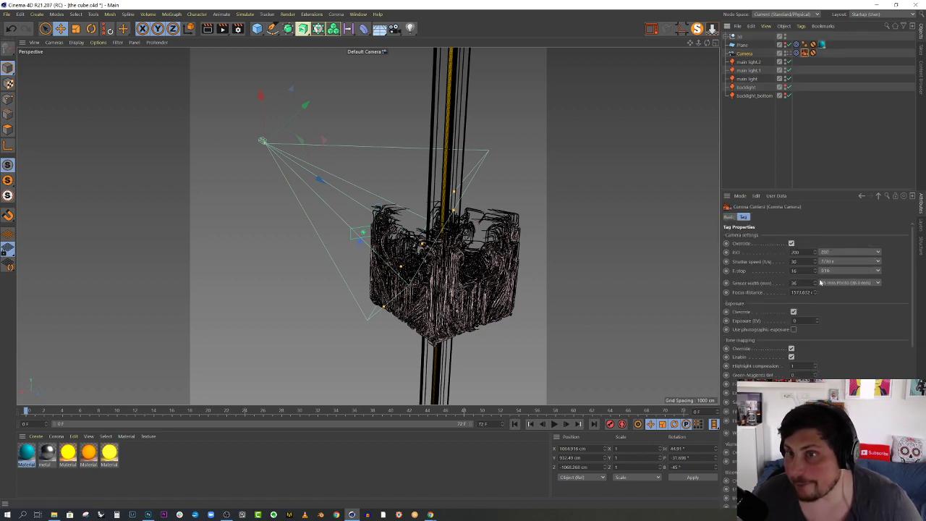
left_click_drag(800, 271, 759, 271)
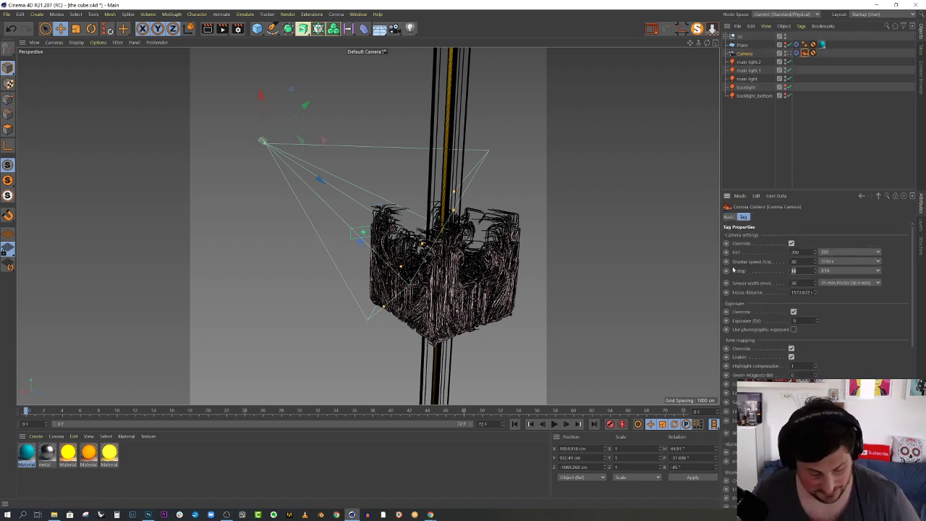
type("2")
key("Return")
Examine the remaining Corona Camera tag settings and the position of the camera's focus plane around the cube.
left_click_drag(527, 197, 475, 227, "alt")
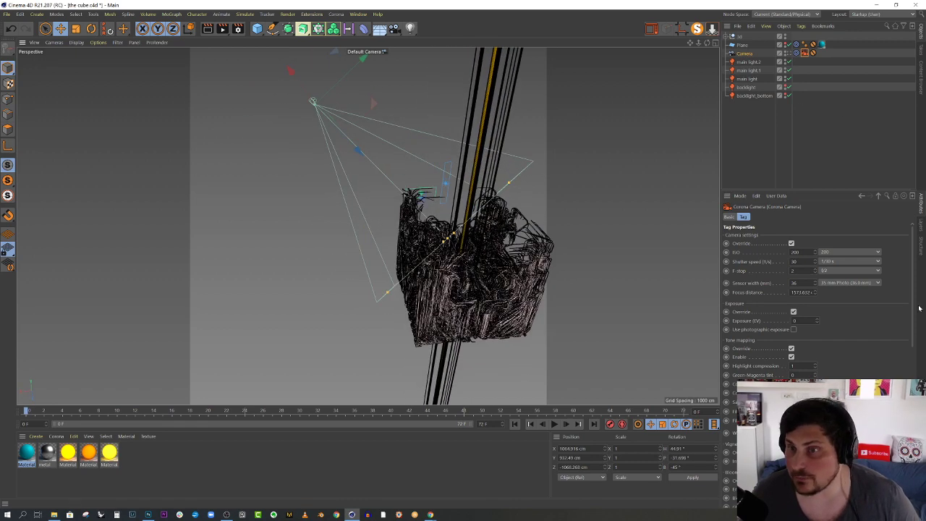
left_click_drag(855, 190, 854, 104)
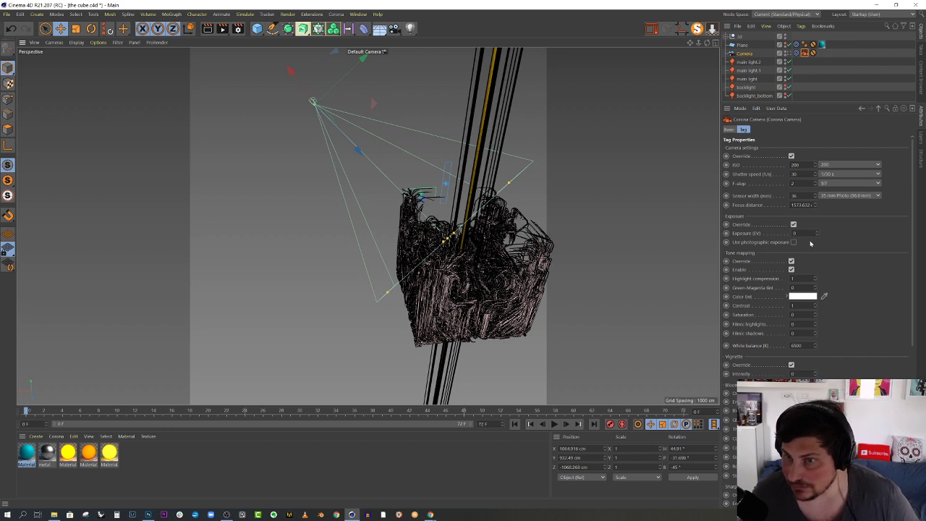
scroll(867, 322, "down", 5)
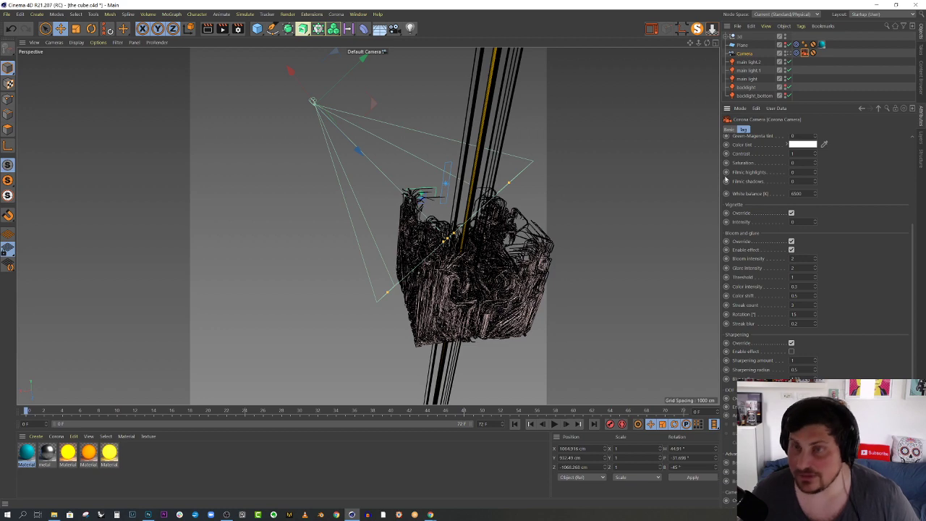
left_click_drag(496, 220, 549, 324, "alt")
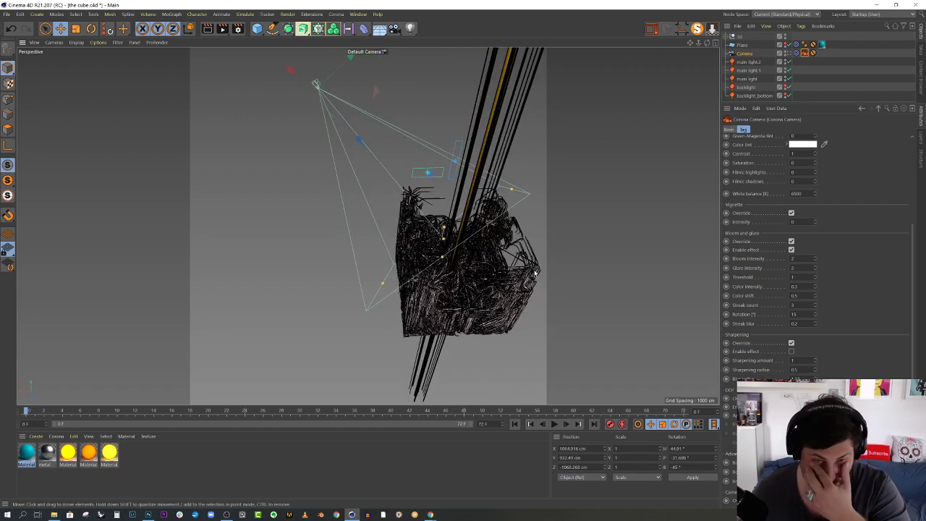
left_click(788, 54)
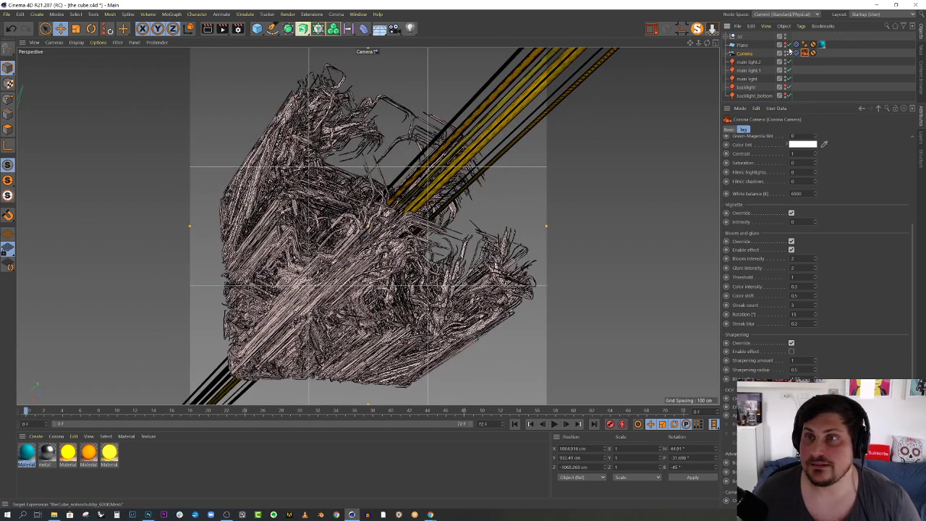
left_click(789, 56)
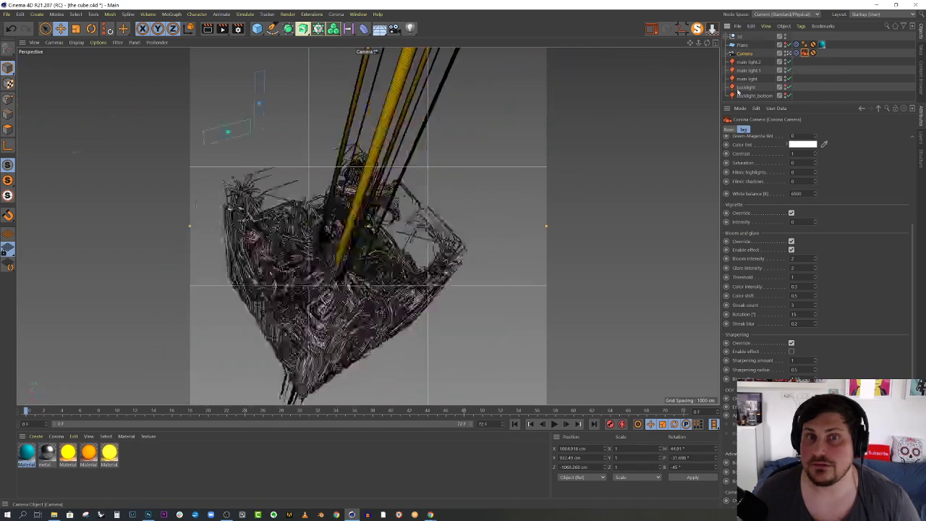
left_click_drag(476, 214, 460, 238, "alt")
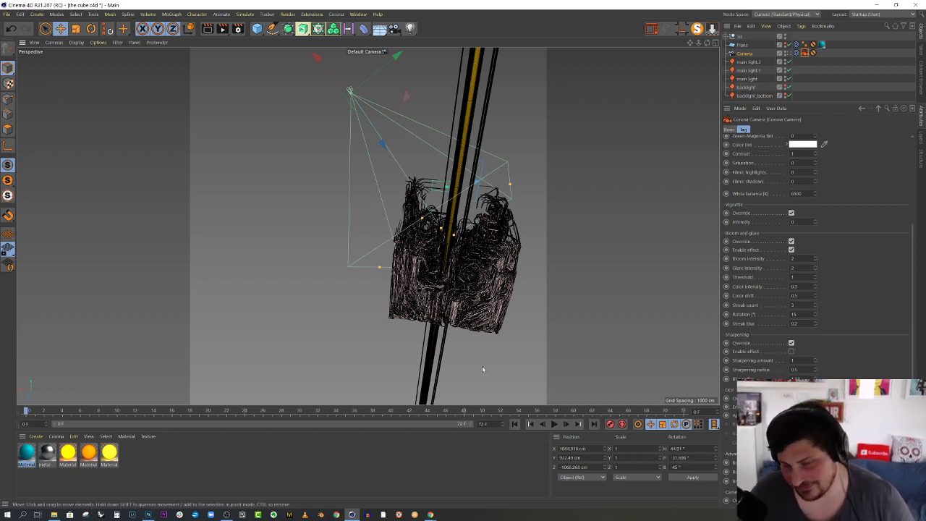
left_click_drag(388, 200, 508, 244, "alt")
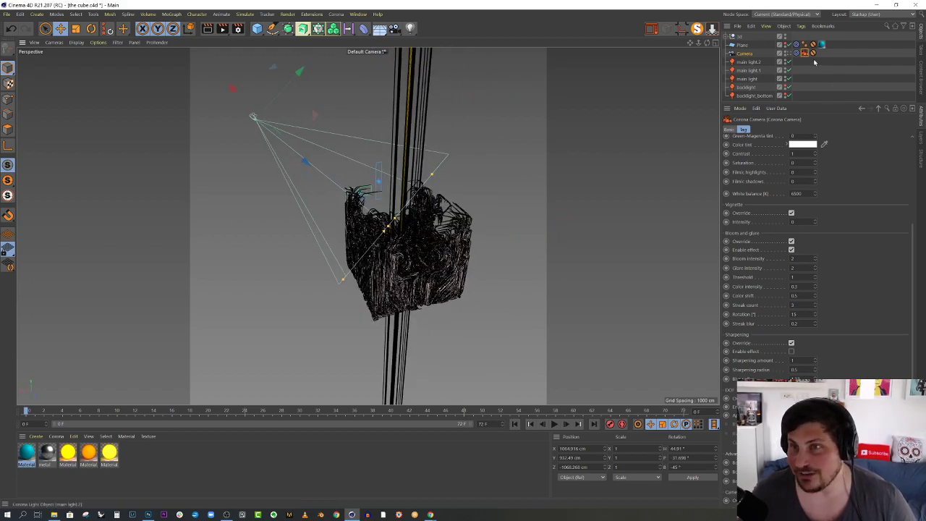
Return to the camera view and render in the Corona VFB to check the new framing and camera settings.
left_click(791, 54)
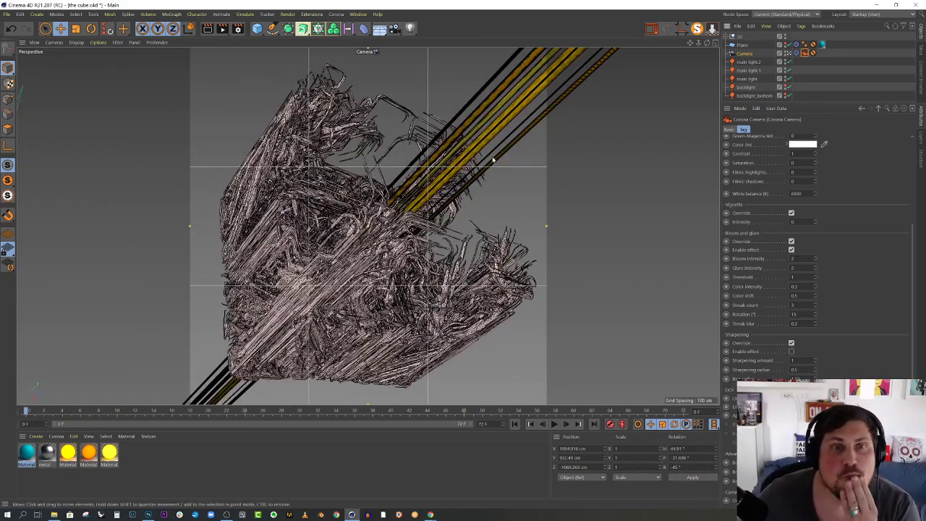
left_click(651, 28)
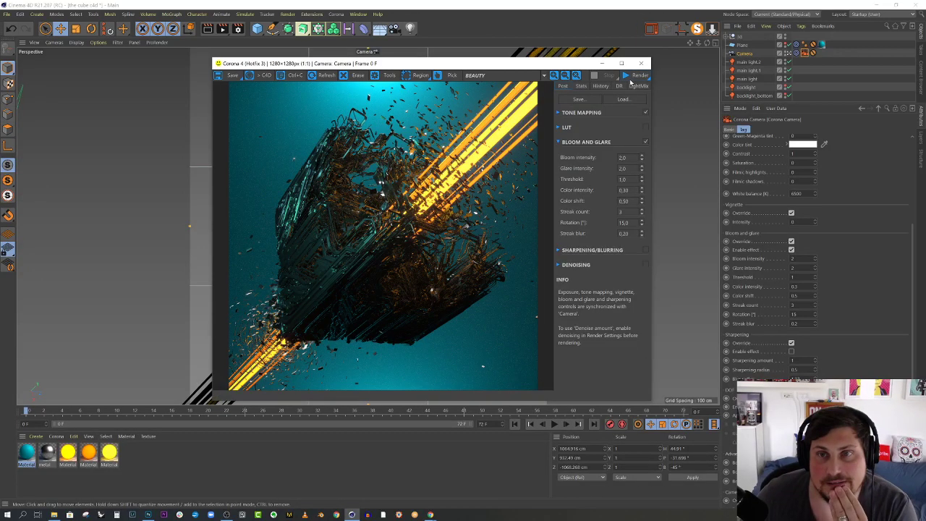
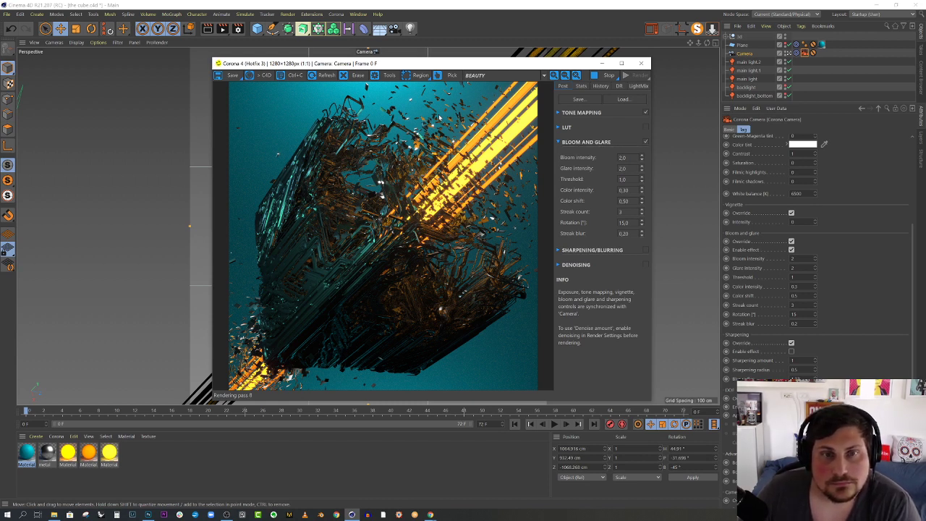
Select the Explosion FX deformers of both capsules and set their blast speed variation to 4 %.
left_click(722, 36)
scroll(746, 58, "down", 5)
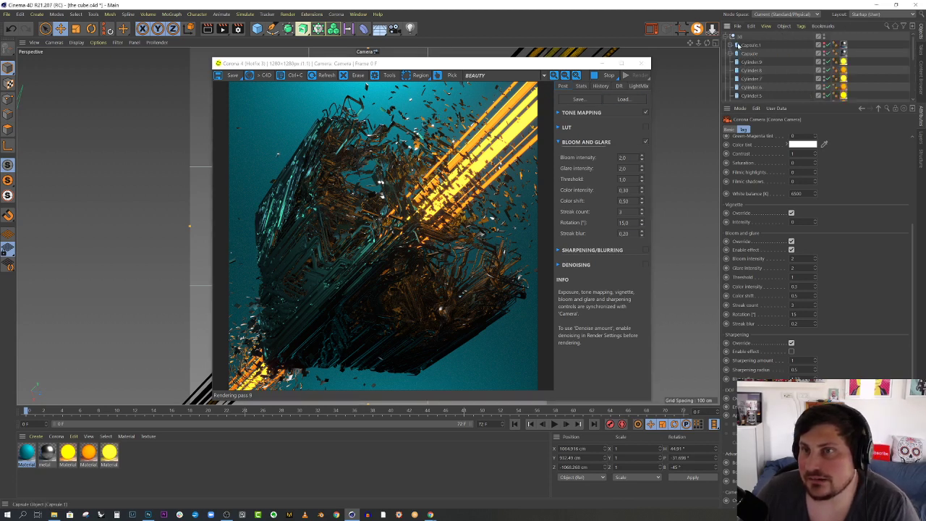
left_click(732, 45)
left_click(731, 62)
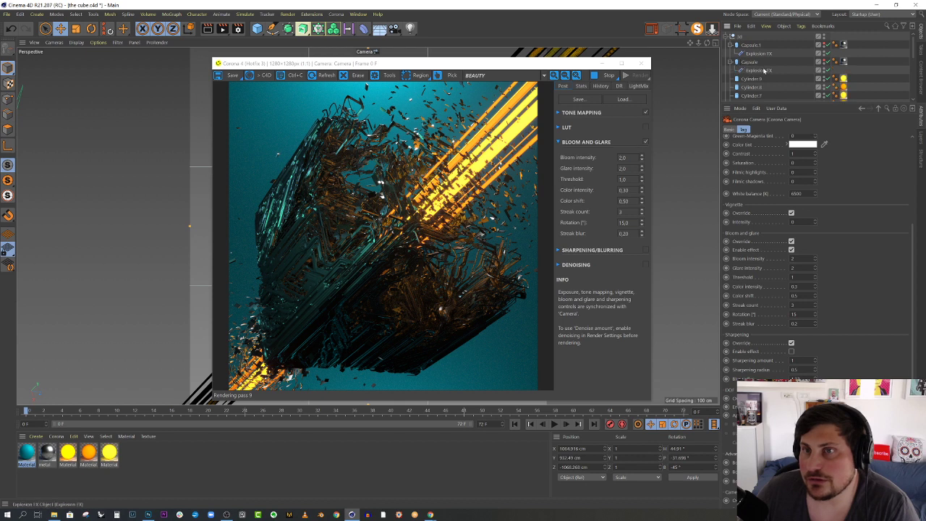
left_click(761, 70)
left_click(758, 53, "ctrl")
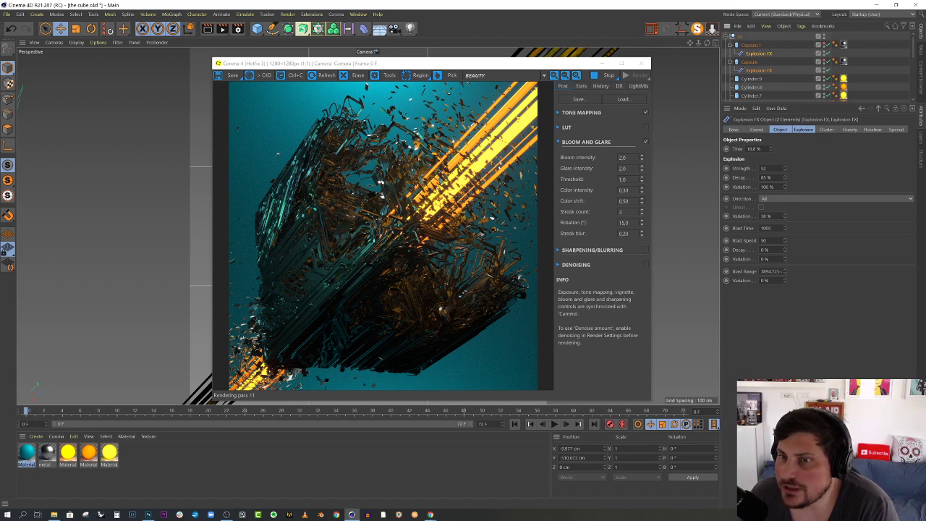
left_click(785, 257)
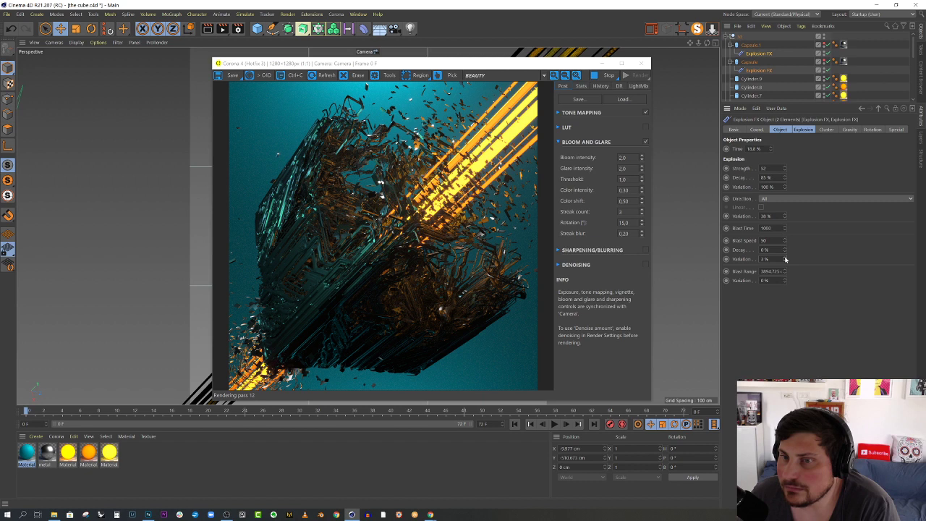
Examine the cluster, gravity, rotation, special and explosion settings of the two Explosion FX deformers.
left_click(827, 129)
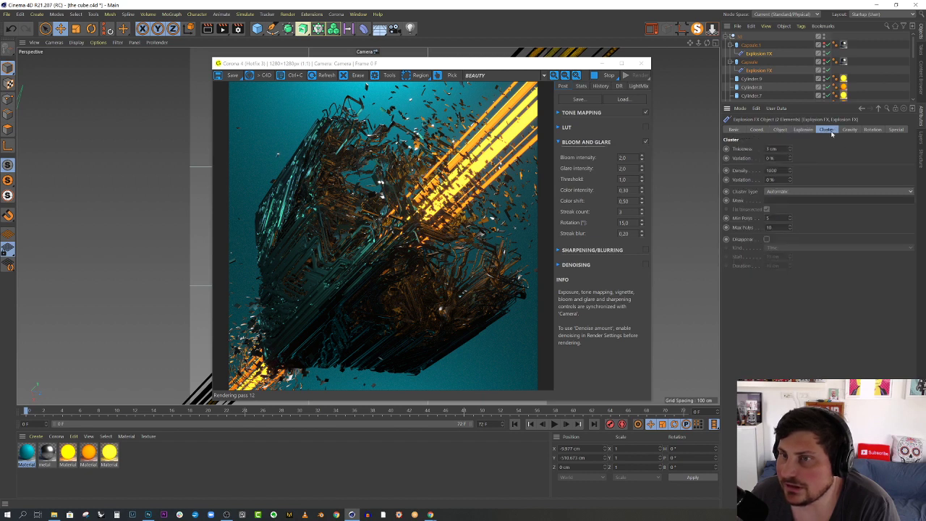
left_click(790, 192)
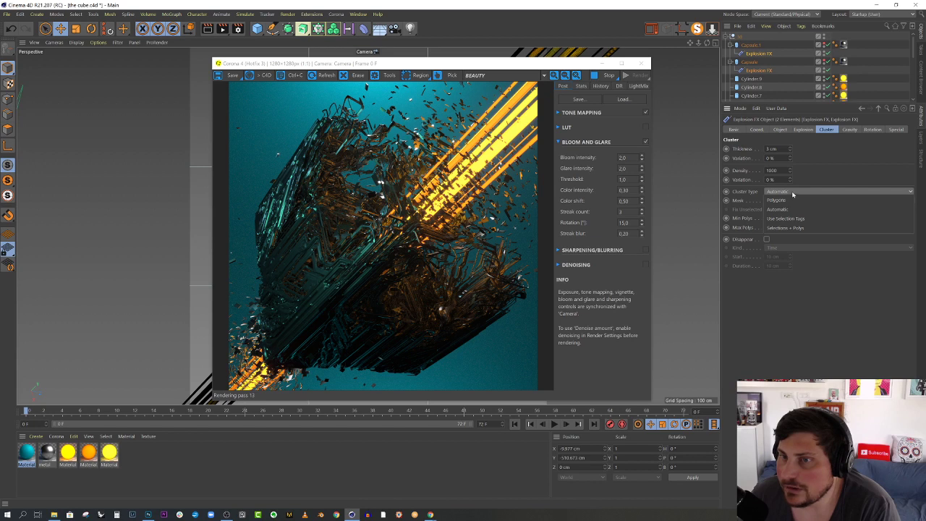
left_click(792, 194)
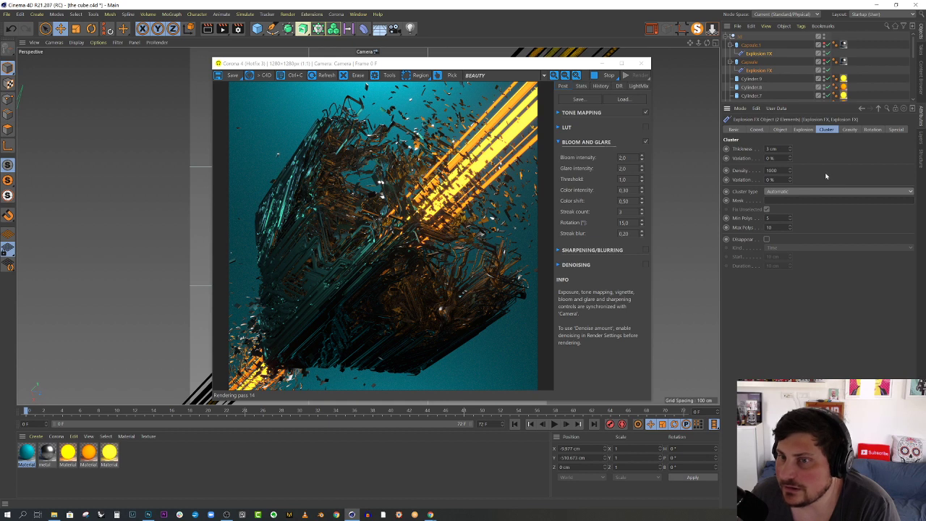
left_click(850, 130)
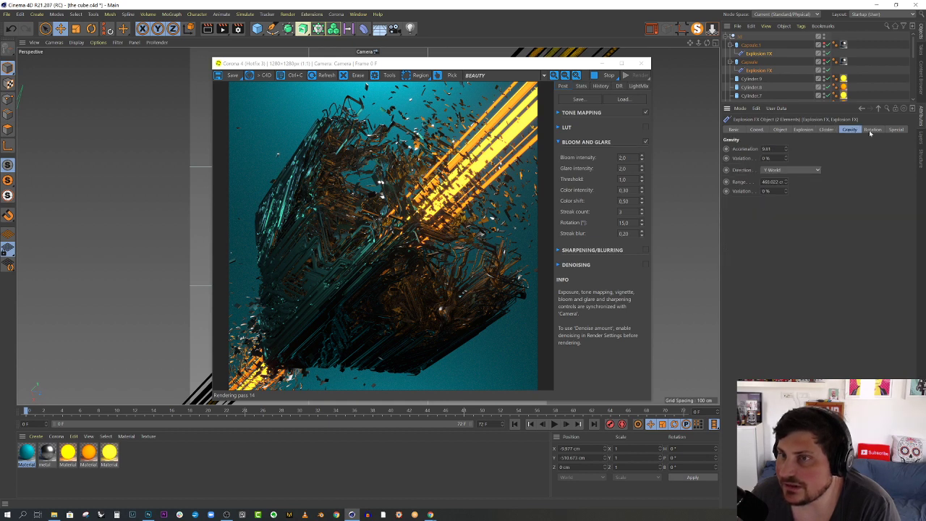
left_click(873, 130)
left_click(896, 130)
left_click(873, 129)
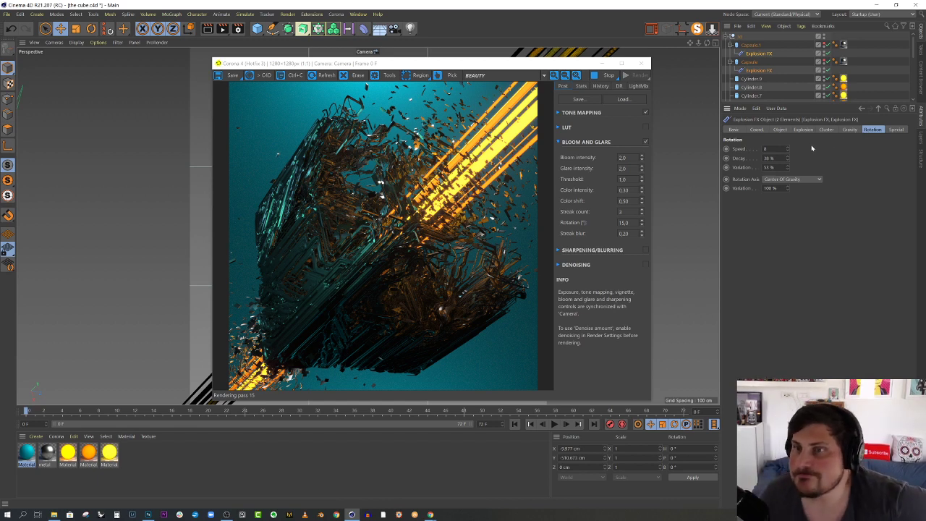
left_click(781, 129)
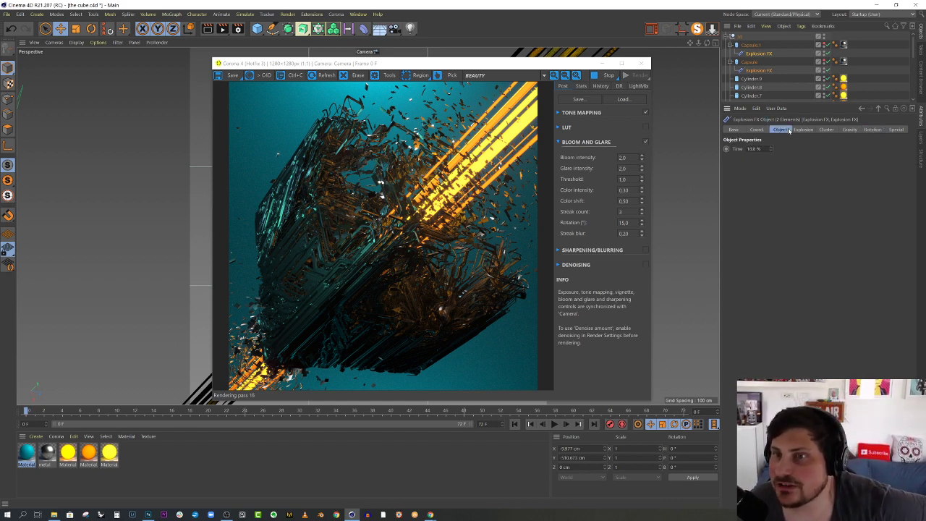
left_click(804, 130)
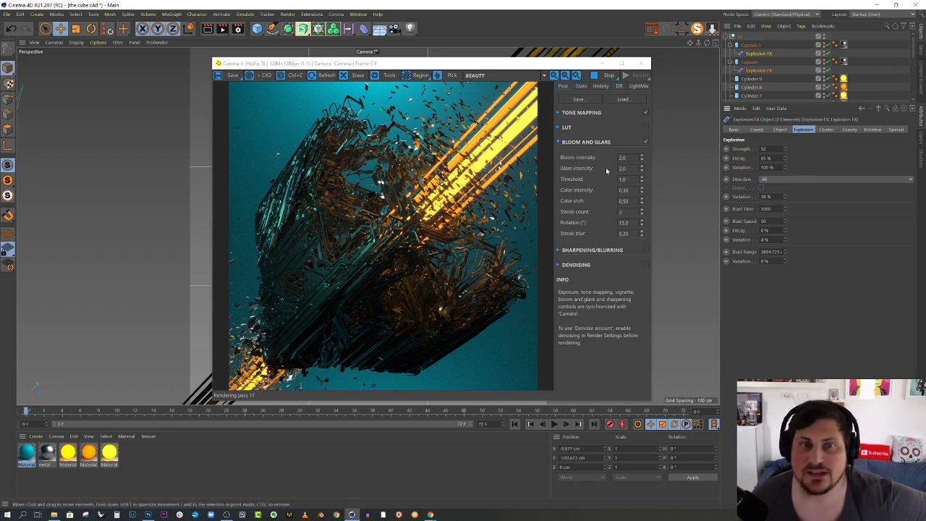
Set both capsules to 150 rotation segments, 150 cap segments and 100 height segments.
left_click(751, 44)
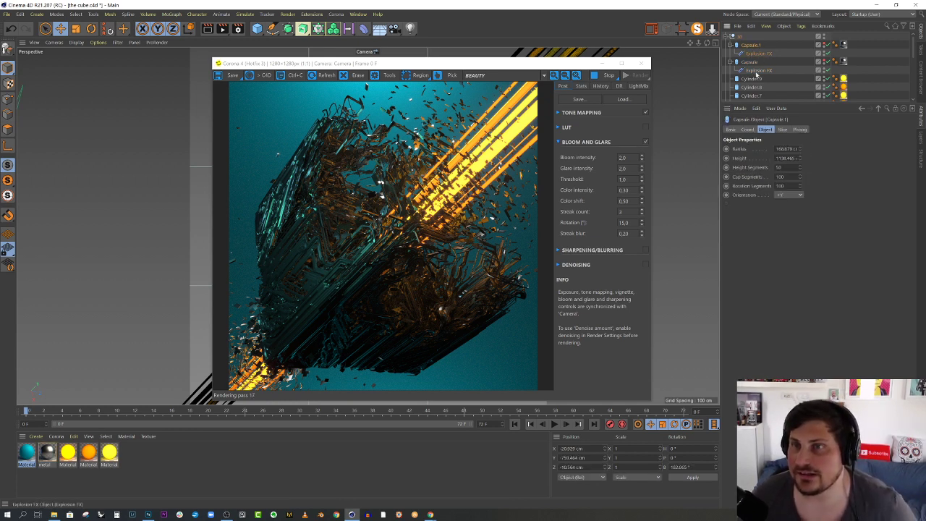
left_click(749, 61, "ctrl")
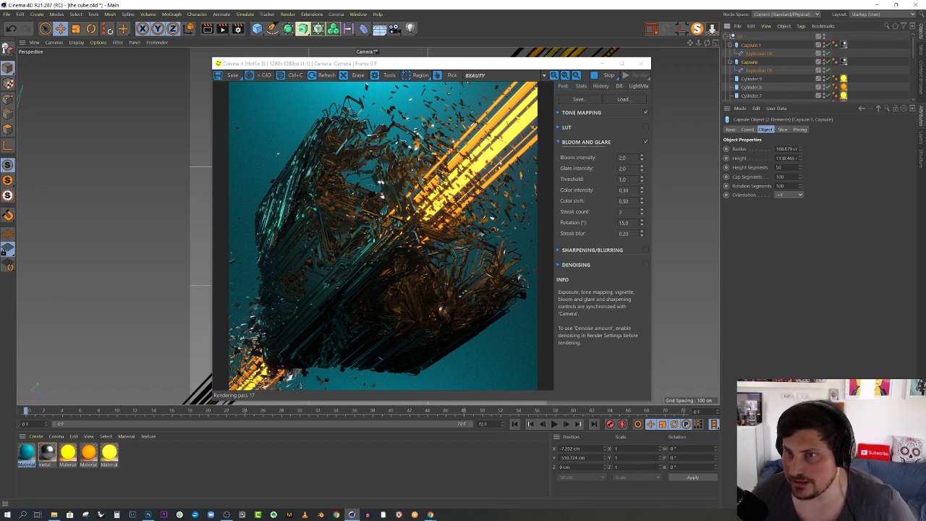
double_click(780, 186)
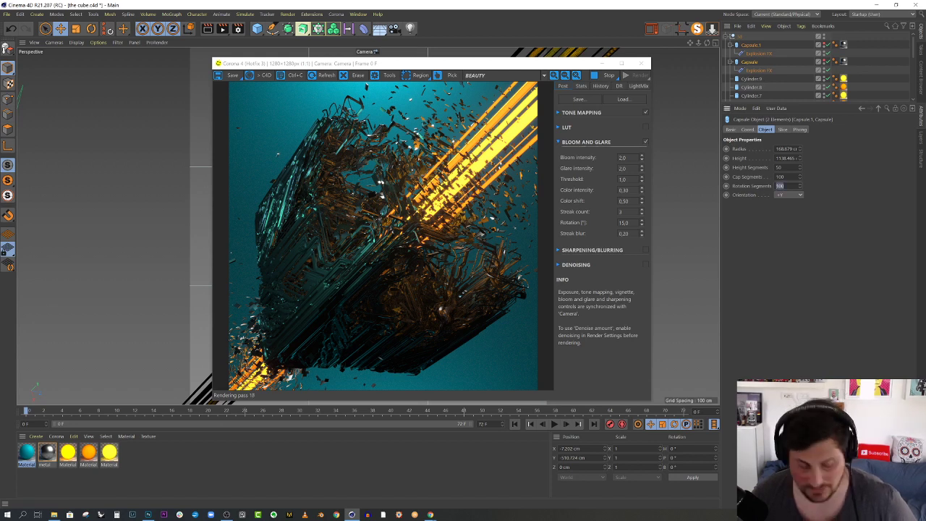
type("1")
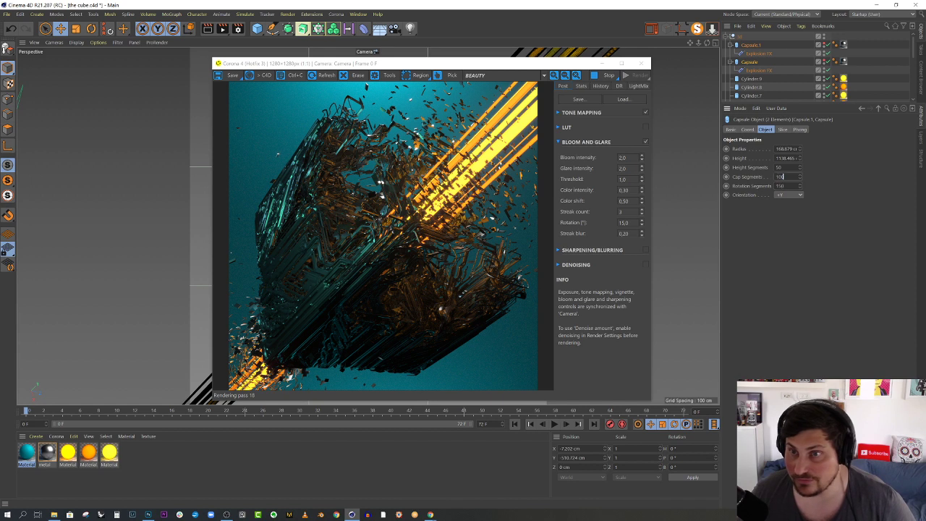
key("BackSpace")
key("BackSpace")
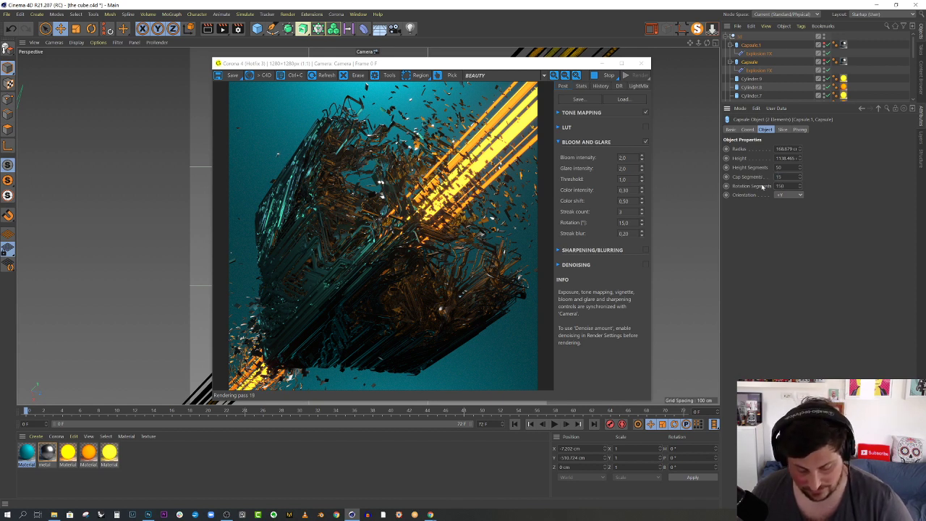
type("1")
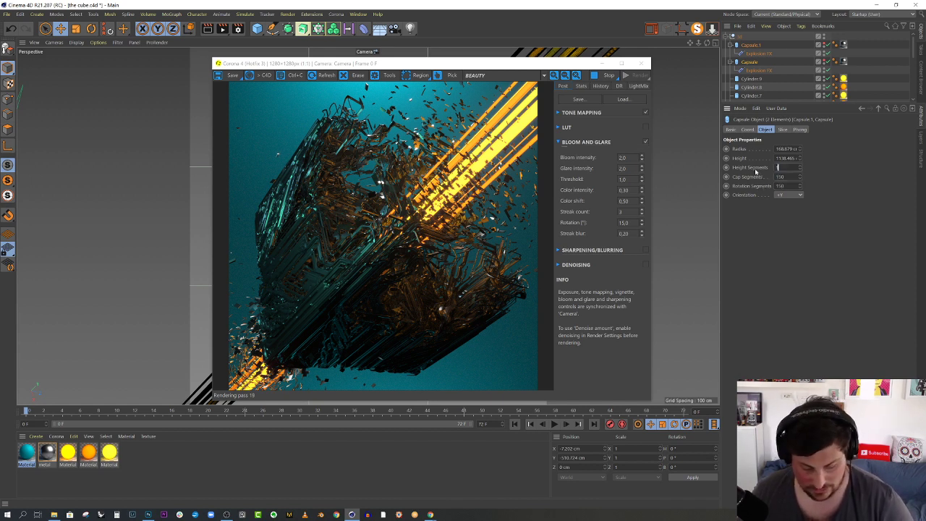
type("00")
key("Return")
type("0")
key("Return")
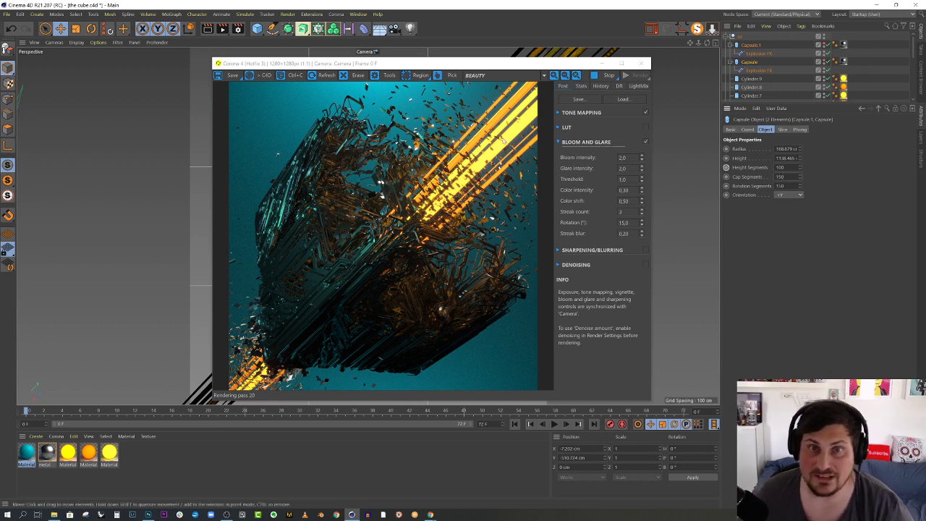
Stop the Corona render, close its frame buffer and enlarge the object list to show the whole scene hierarchy.
left_click(606, 77)
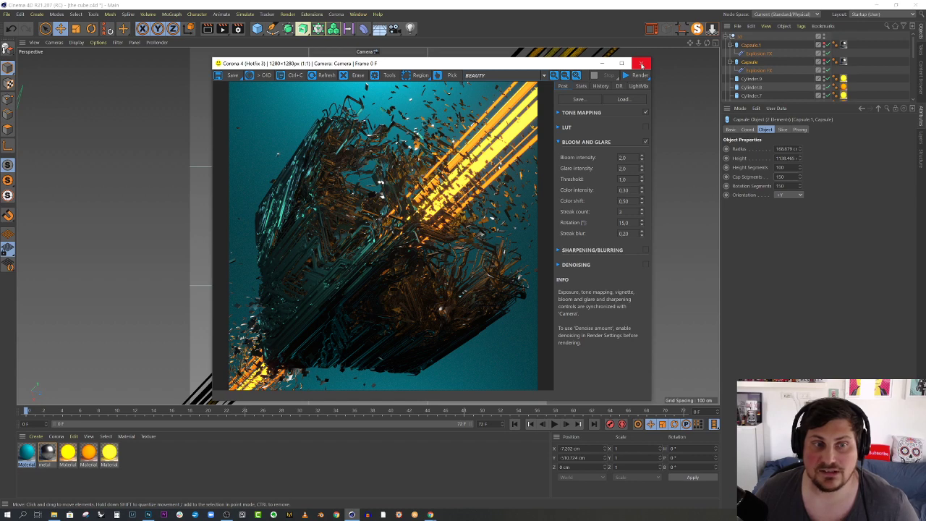
left_click(642, 66)
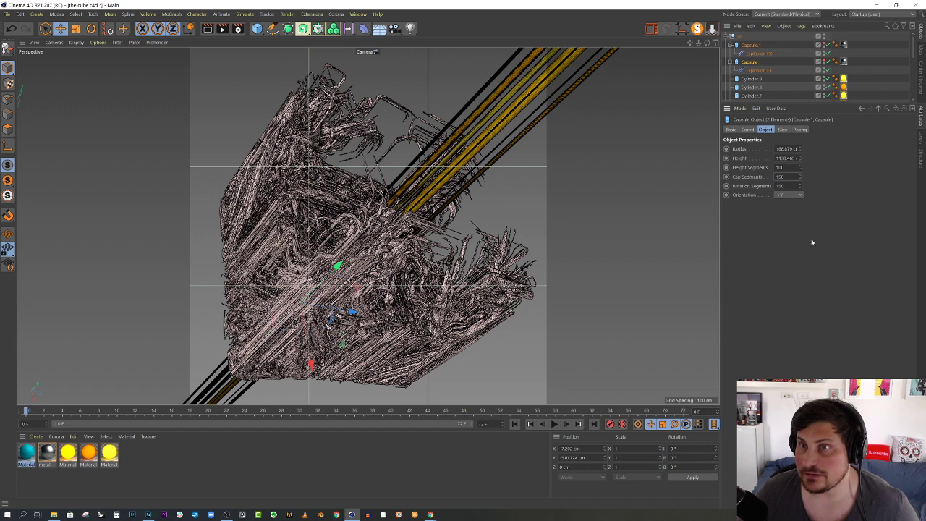
left_click_drag(825, 103, 824, 313)
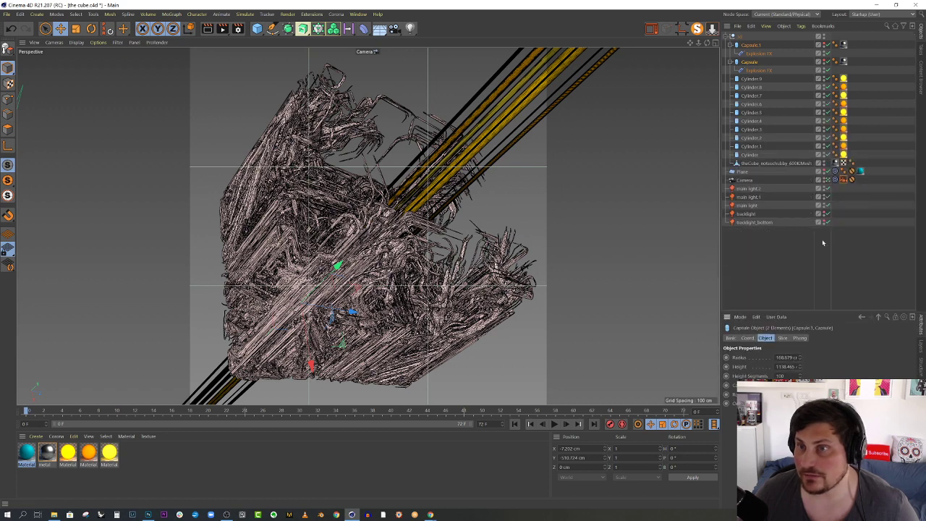
Leave the camera view and show the background plane in the viewport.
left_click(834, 179)
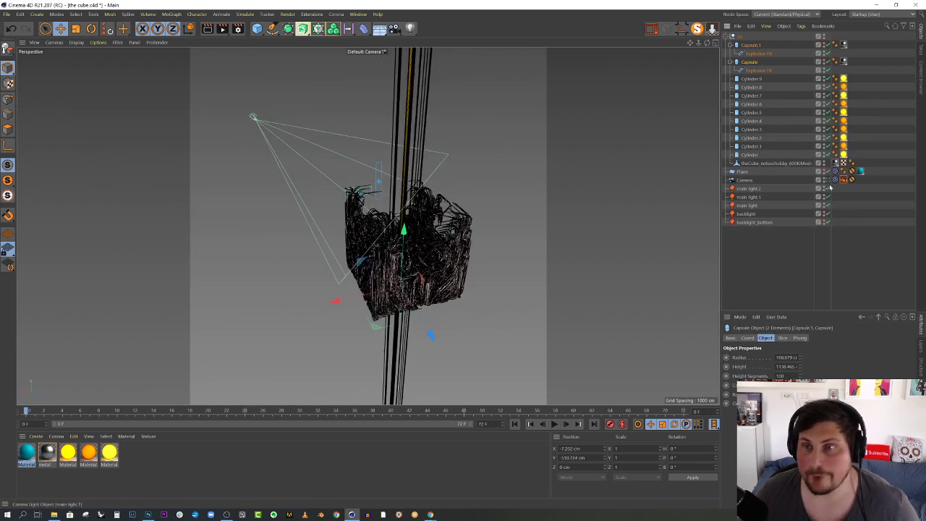
left_click(823, 171)
left_click_drag(513, 251, 408, 232, "alt")
left_click(436, 252)
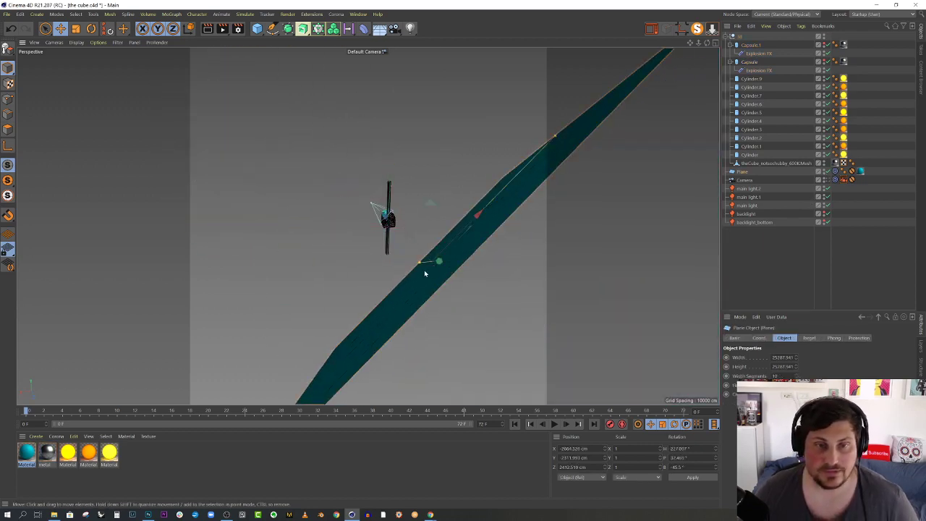
left_click_drag(424, 270, 432, 289, "alt")
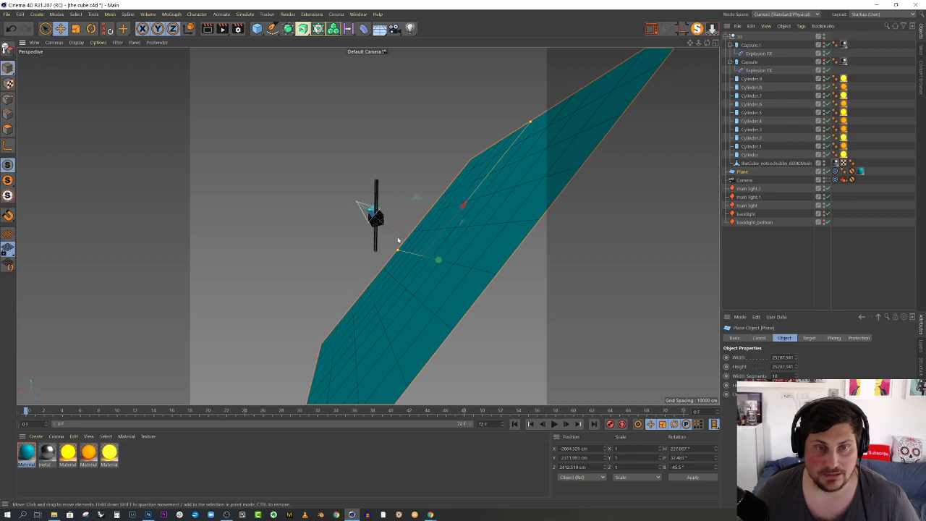
left_click(746, 215, "ctrl")
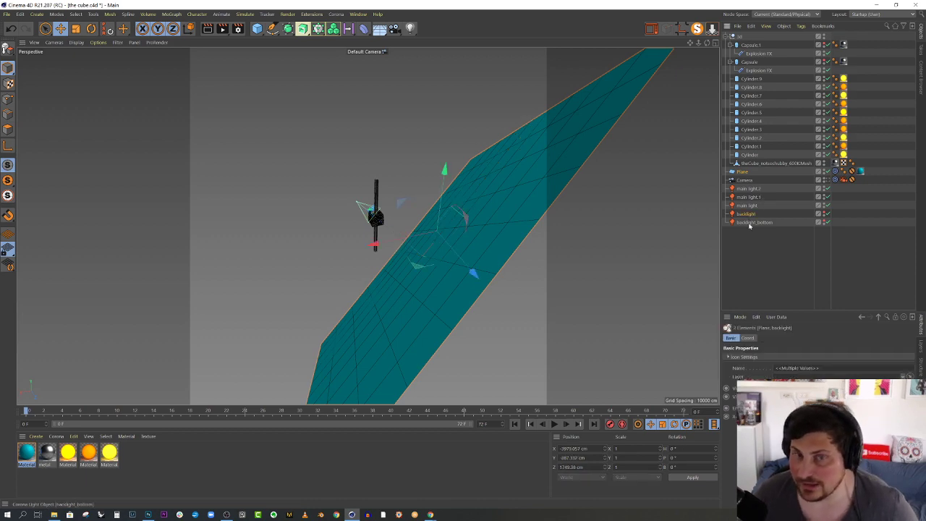
left_click(752, 222, "ctrl")
left_click_drag(455, 251, 416, 287, "alt")
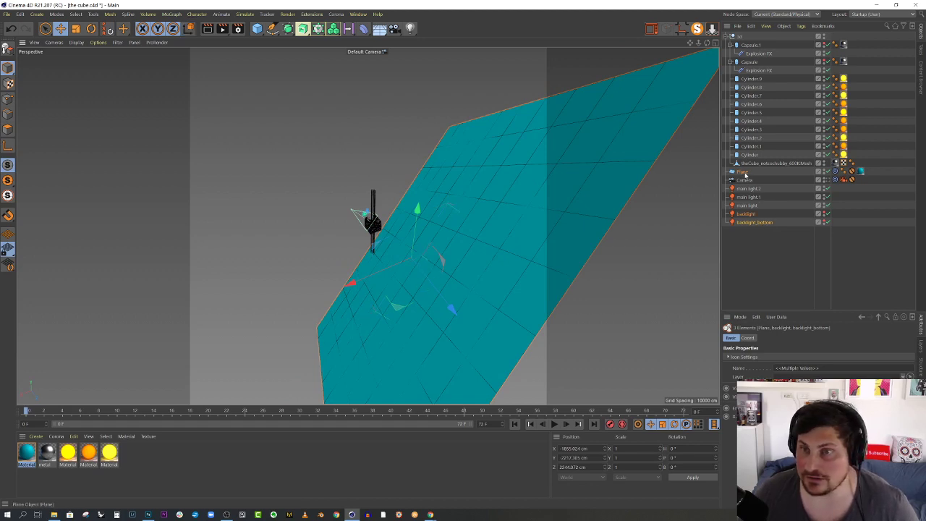
Delete the background plane's protection tag and move the plane farther behind the cube, to about X -4158 cm and Y -3811 cm.
left_click(605, 216)
left_click_drag(438, 244, 416, 241, "alt")
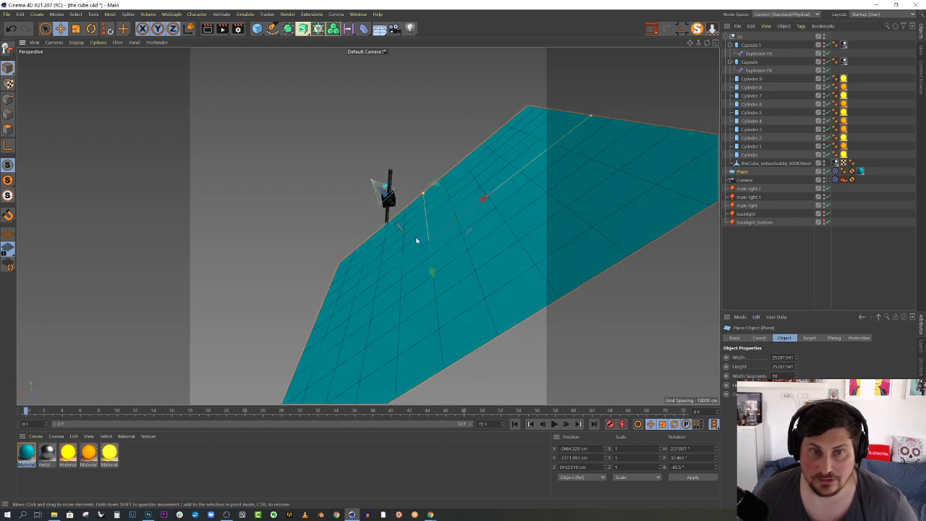
left_click(851, 171)
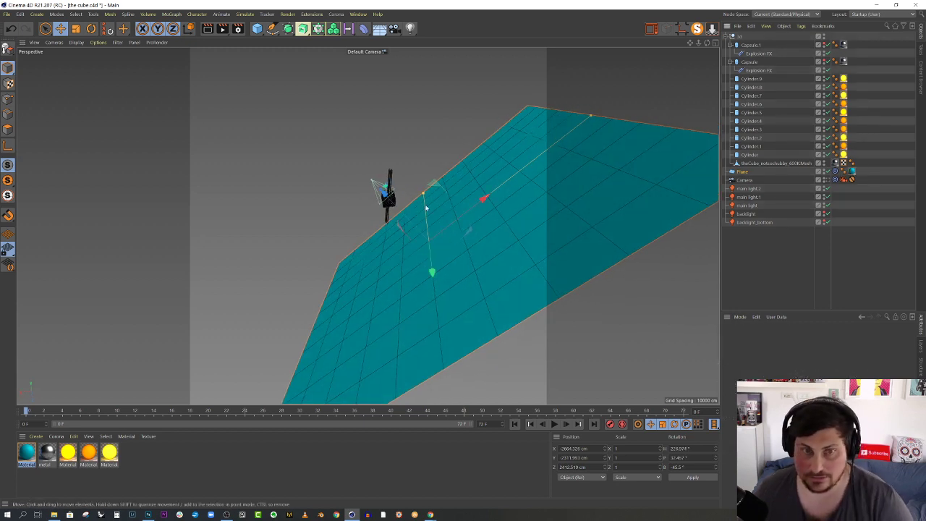
left_click_drag(409, 220, 429, 223)
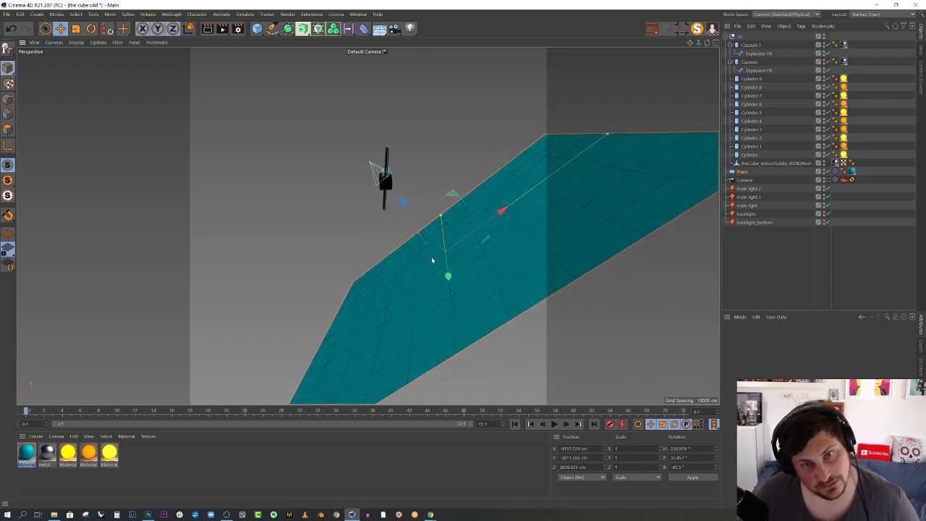
Move the upper backlight farther back from the cube, toward the background plane, to about X -6399 cm.
left_click(755, 215)
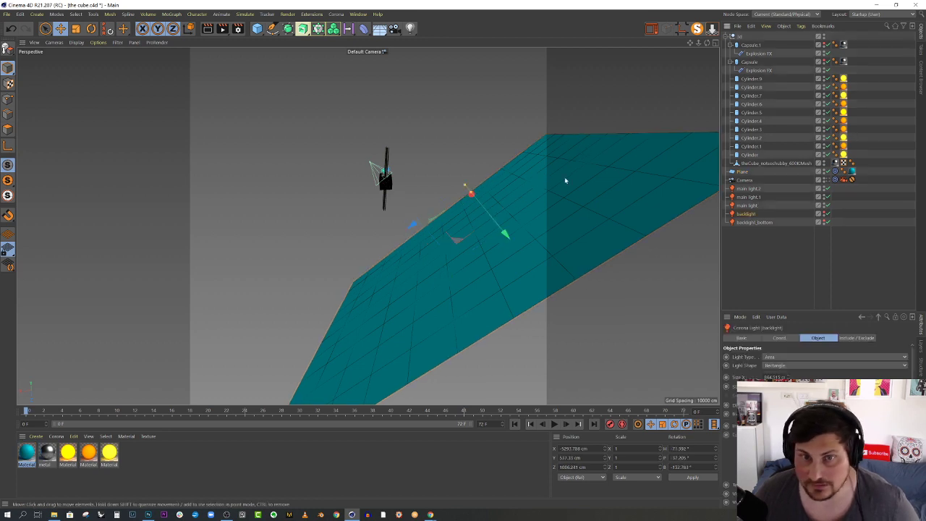
left_click_drag(487, 189, 514, 189, "alt")
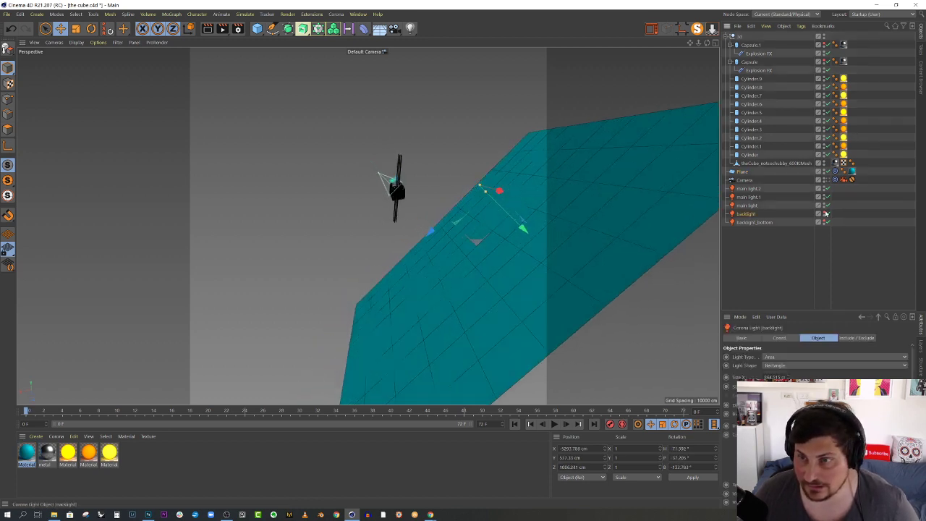
left_click_drag(551, 223, 566, 195, "alt")
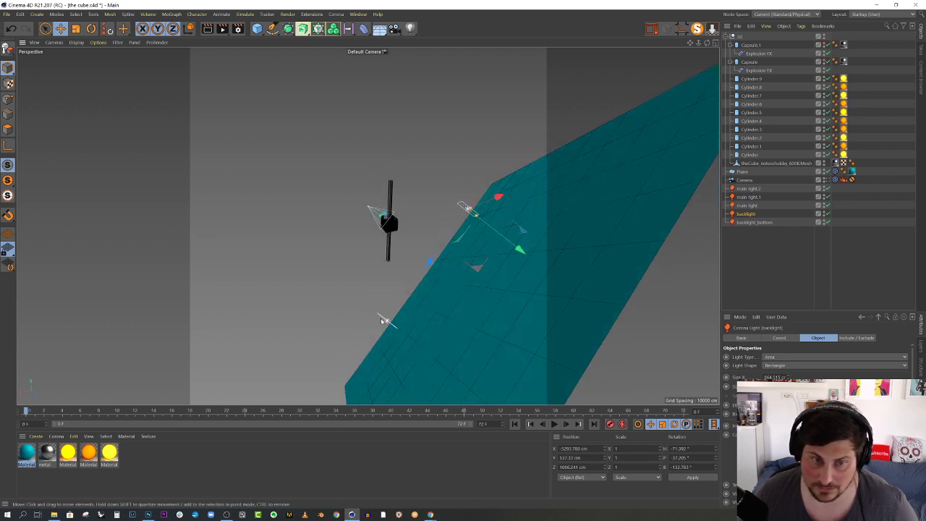
left_click(384, 321, "shift")
left_click_drag(384, 321, 528, 140, "alt")
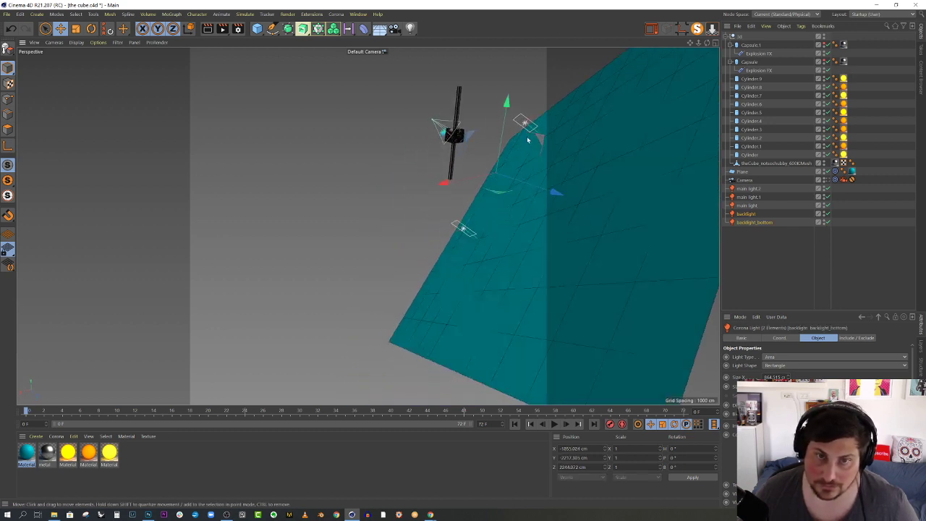
left_click(526, 124)
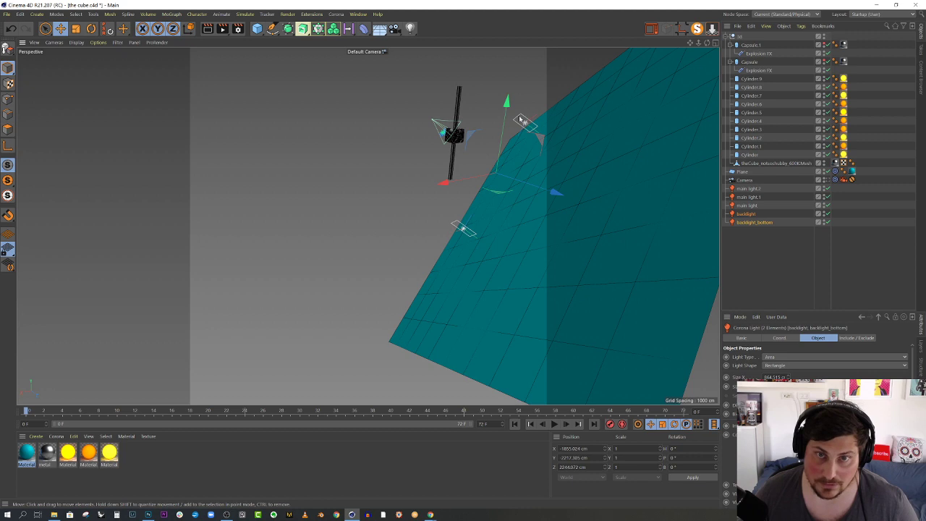
mouse_move(543, 148)
left_mouse_down("alt")
mouse_move(541, 140)
mouse_move(558, 152)
left_mouse_up("alt")
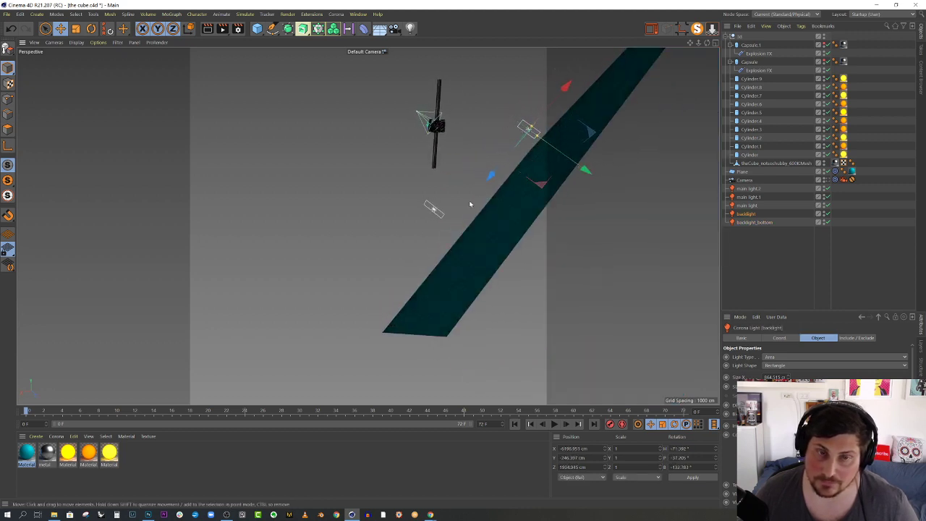
Move the lower backlight farther back toward the background plane, to about Y -5794 cm and Z 4260 cm, and check the camera view.
left_click(441, 212)
left_click_drag(461, 230, 481, 245)
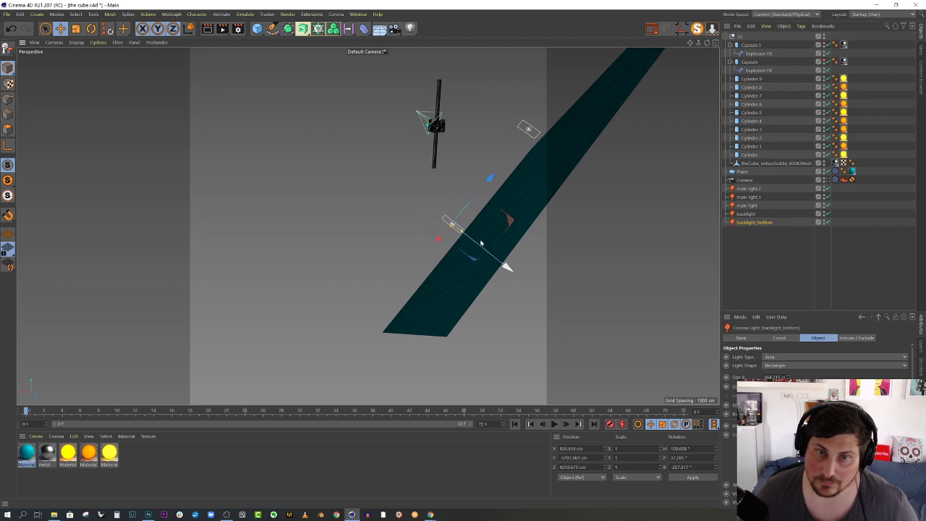
left_click(830, 181)
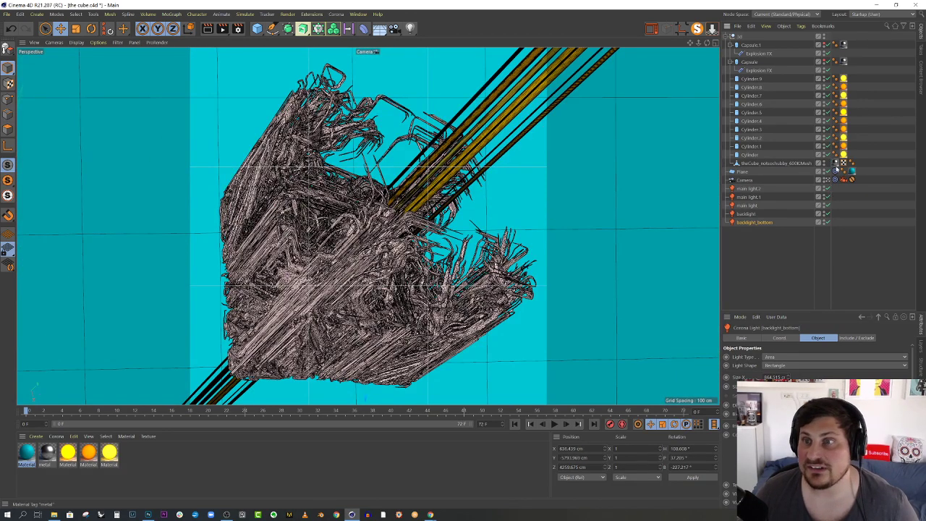
Outside the camera view, add a cube primitive and move it away from the exploding cube along Z to about 10,700 cm.
left_click(827, 180)
left_click_drag(632, 180, 457, 186, "alt")
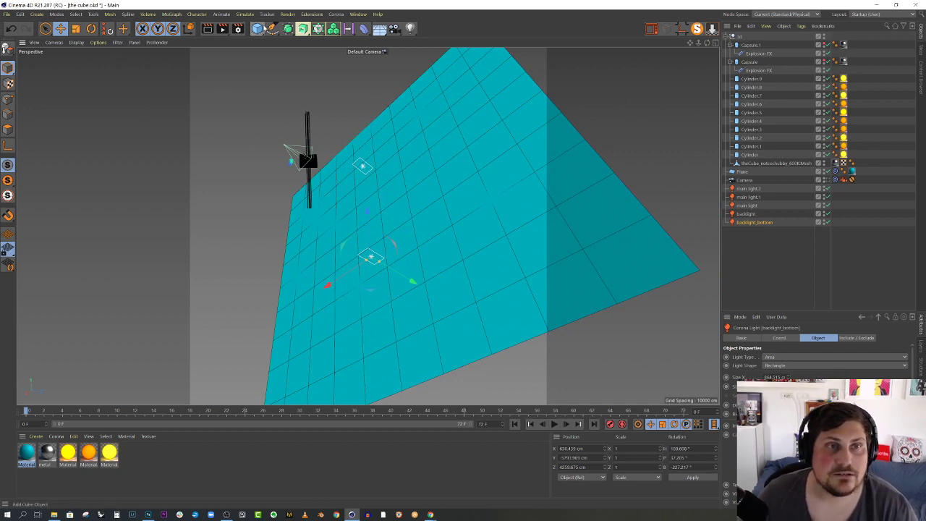
left_click(257, 29)
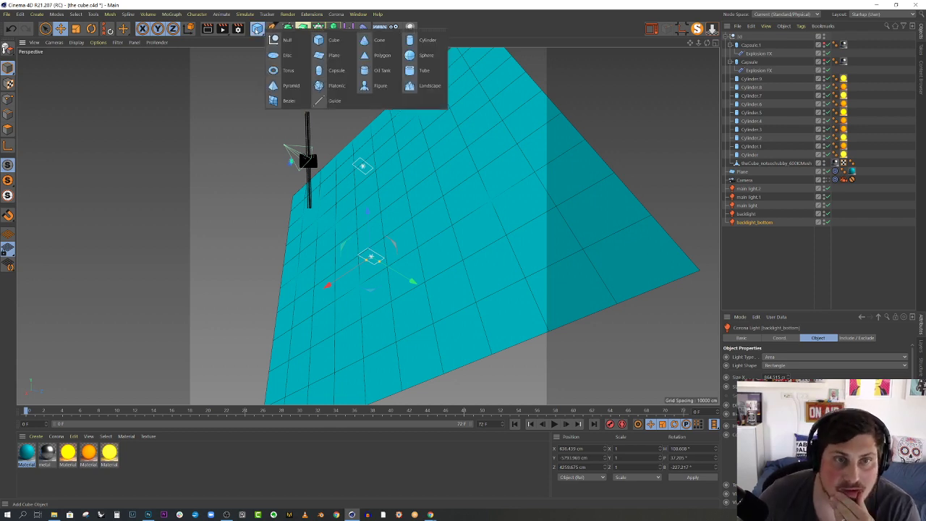
left_click(325, 42)
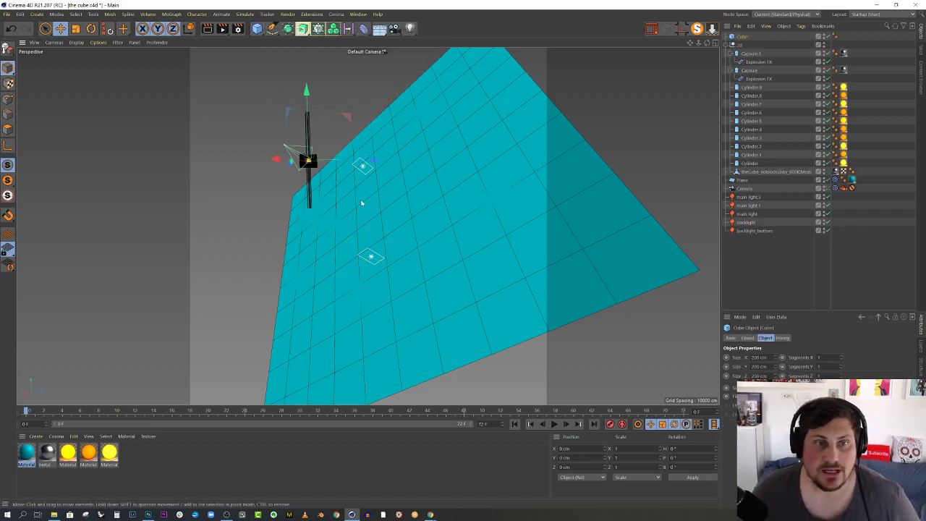
left_click_drag(362, 163, 566, 206)
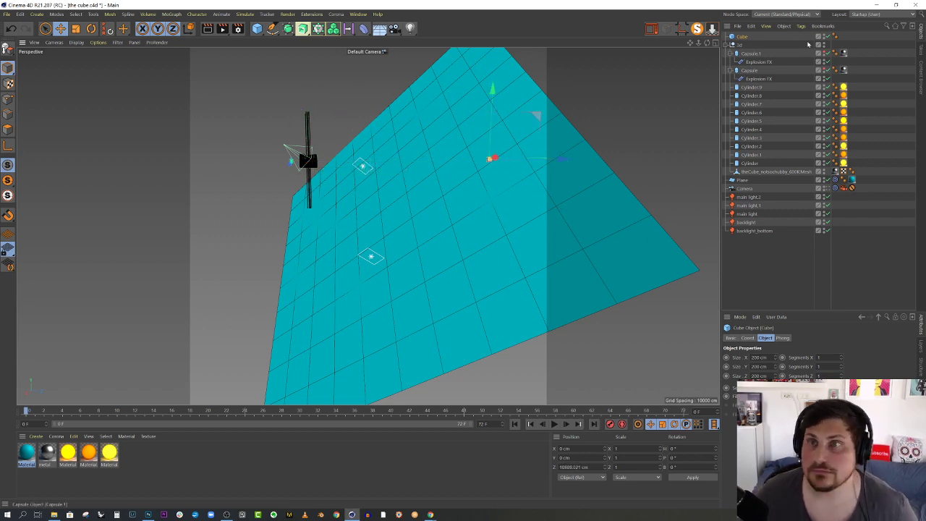
Create a SurfaceSPREAD object with the background plane as its surface and the new cube as its child to scatter.
left_click(312, 14)
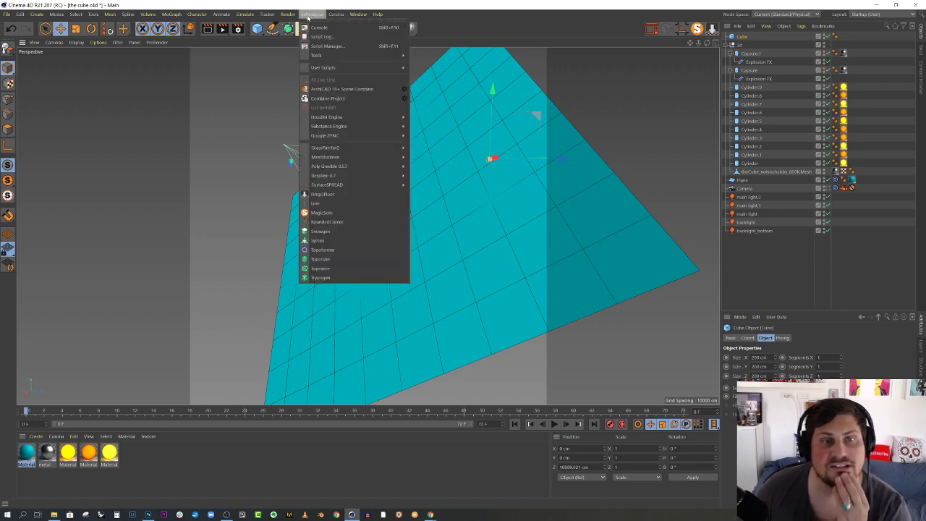
mouse_move(321, 57)
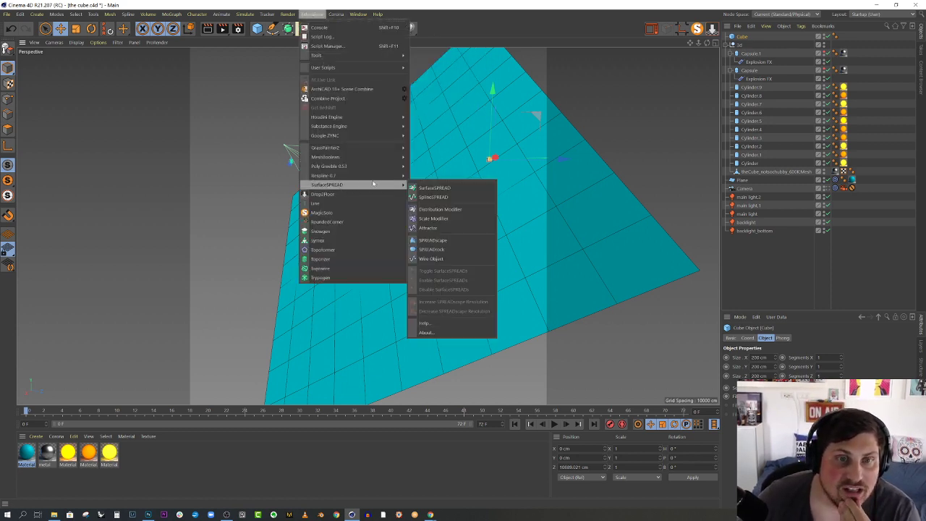
mouse_move(394, 186)
left_click(434, 187)
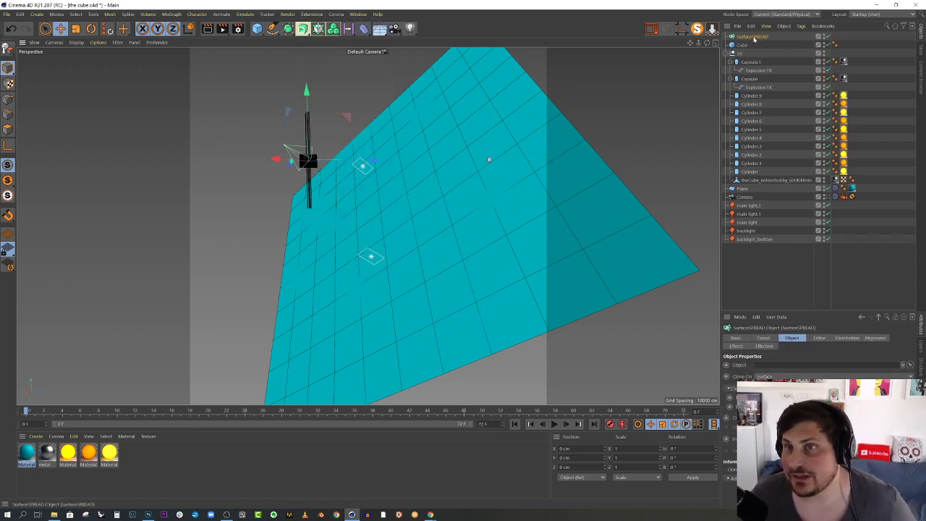
left_click_drag(742, 188, 781, 365)
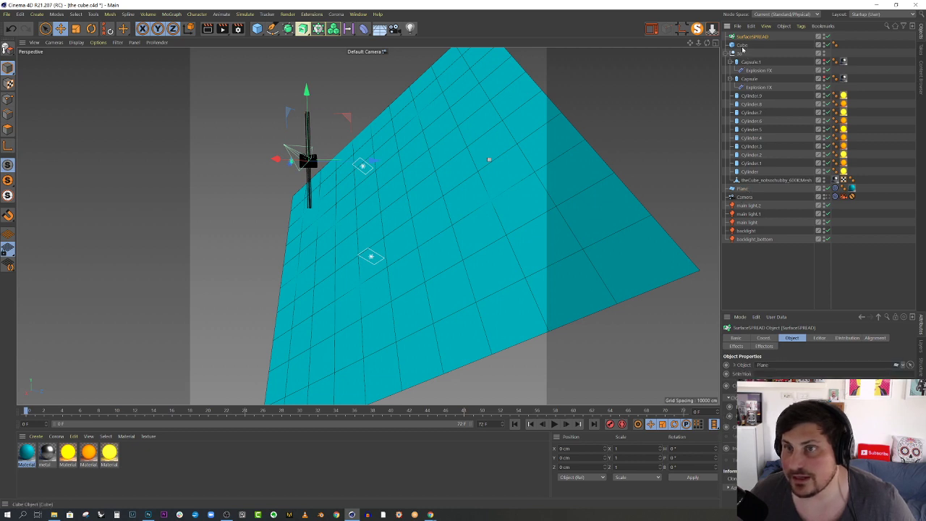
left_click_drag(743, 46, 751, 40)
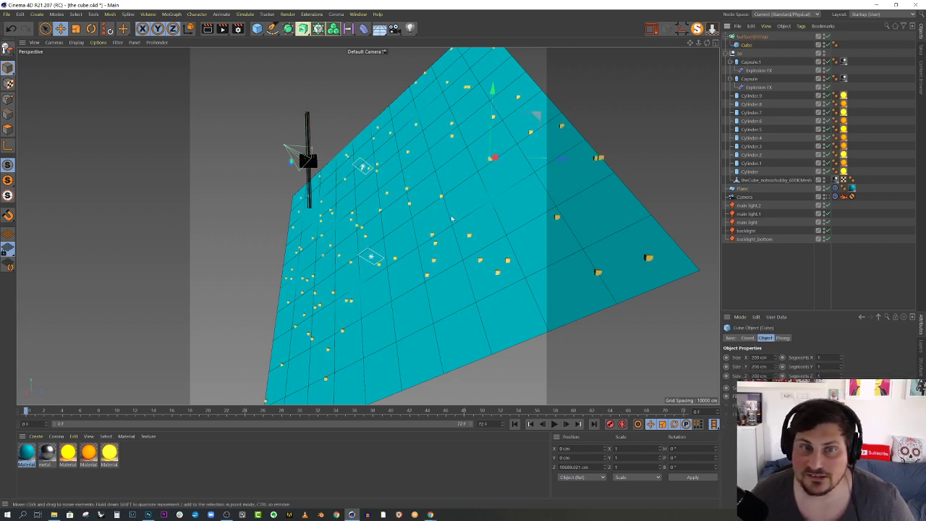
Vary the rotation of the scattered cubes in the SurfaceSPREAD effects settings.
left_click(753, 37)
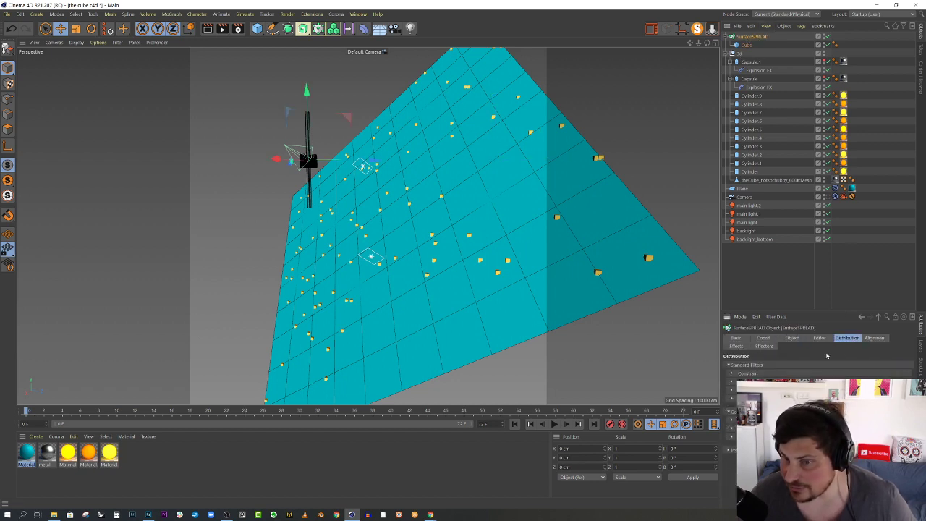
left_click(874, 337)
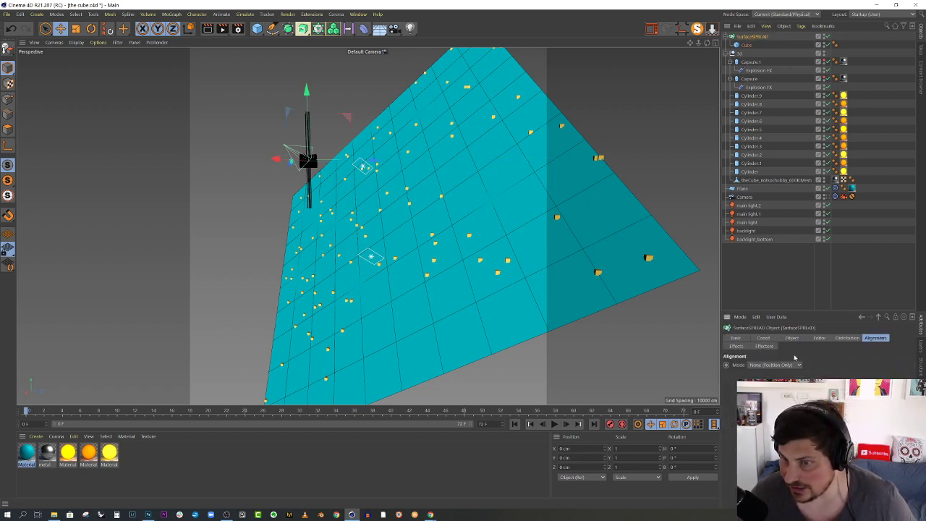
left_click(736, 346)
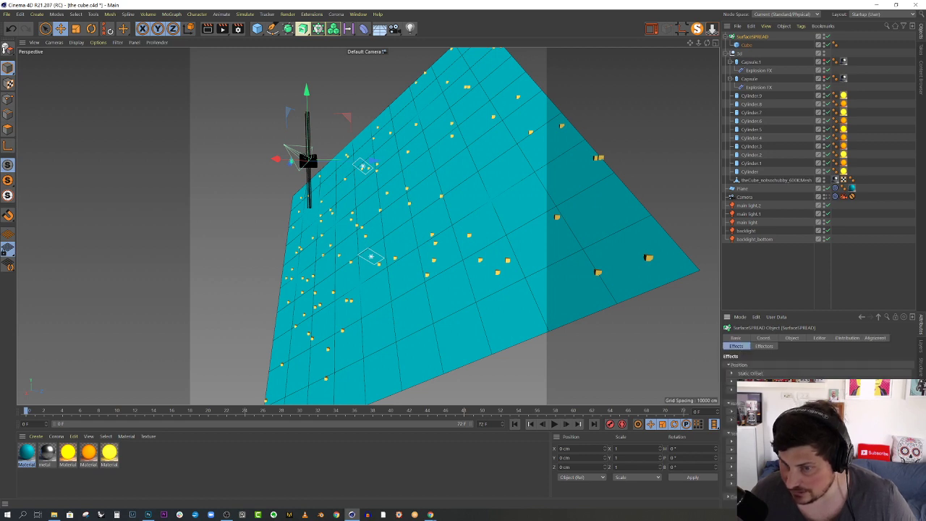
left_click(732, 415)
left_click(732, 430)
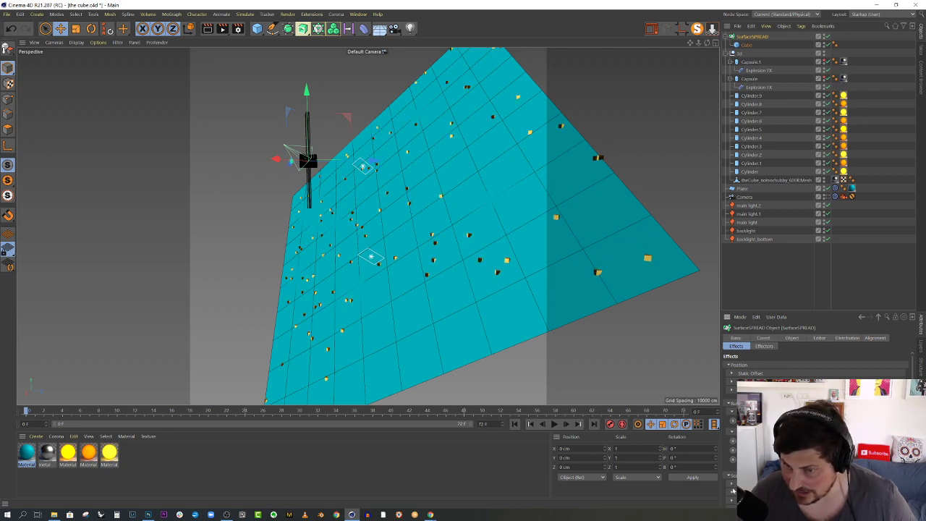
scroll(734, 491, "down", 2)
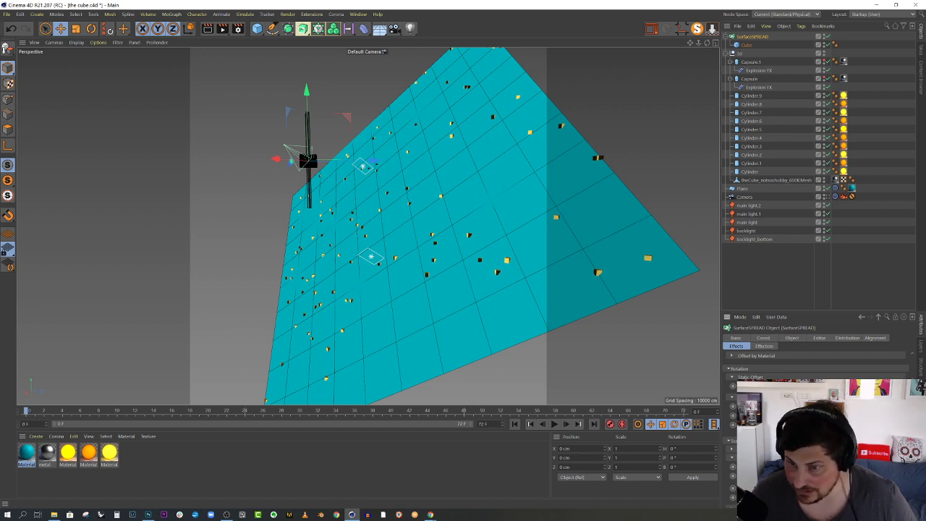
Stretch the scattered cube into a long bar by setting its Y size to 1000 cm.
left_click(747, 45)
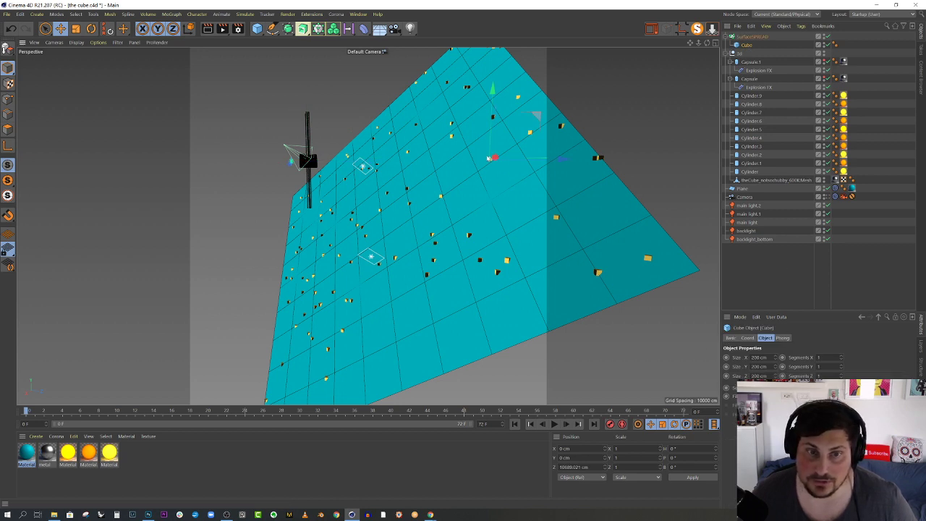
left_click_drag(489, 158, 493, 149)
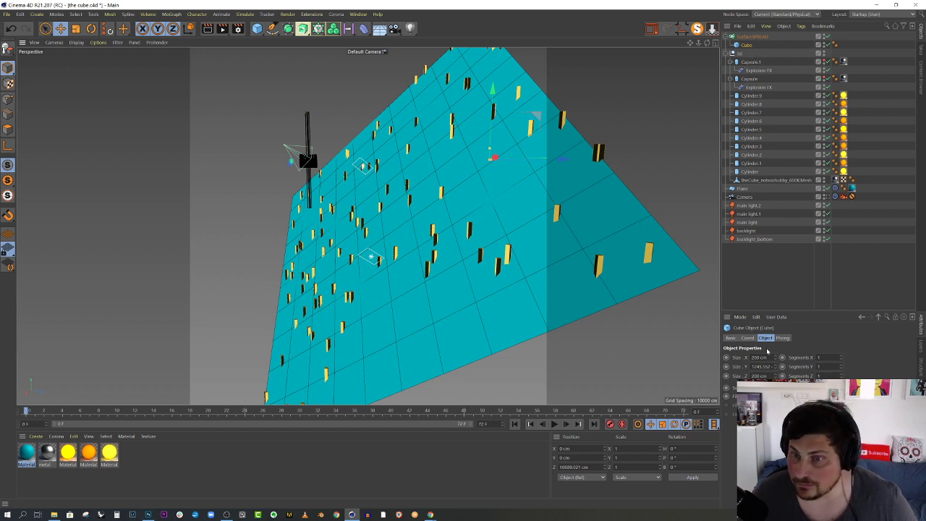
left_click_drag(752, 367, 816, 369)
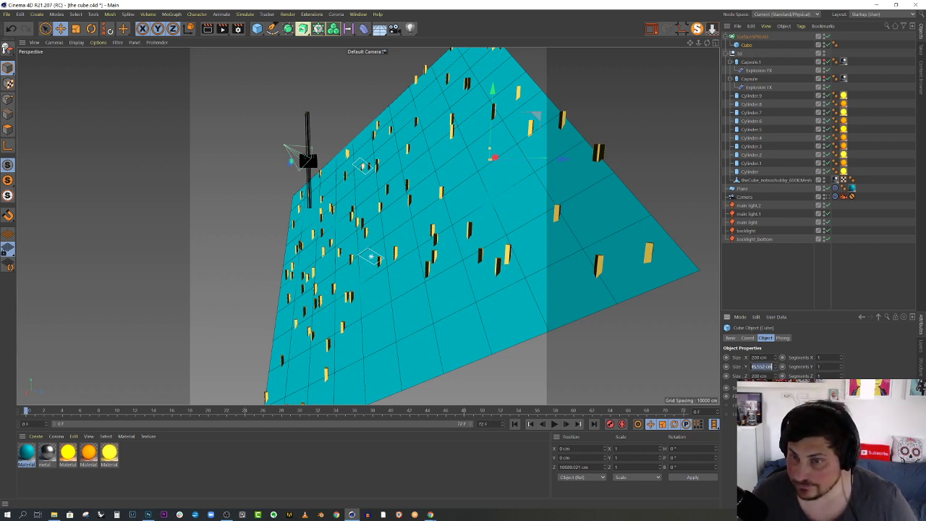
type("30")
key("Return")
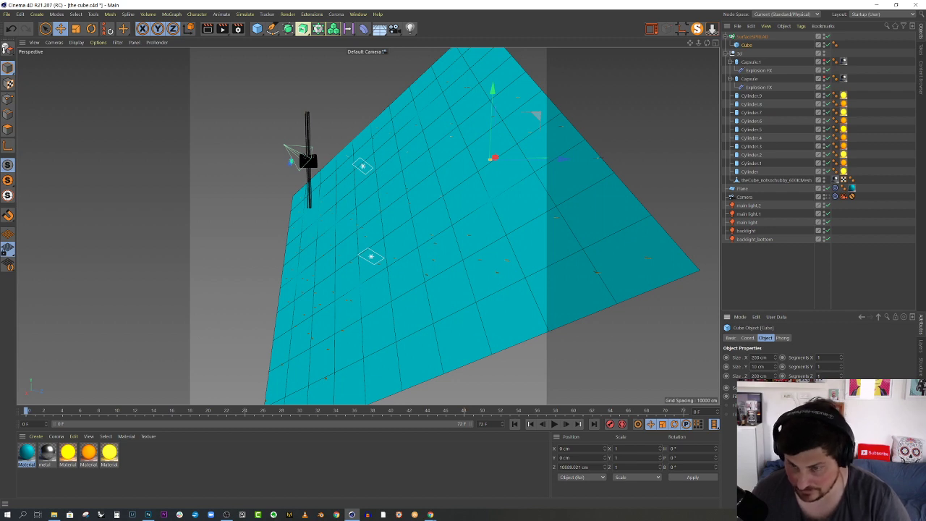
key("0")
left_click(746, 45)
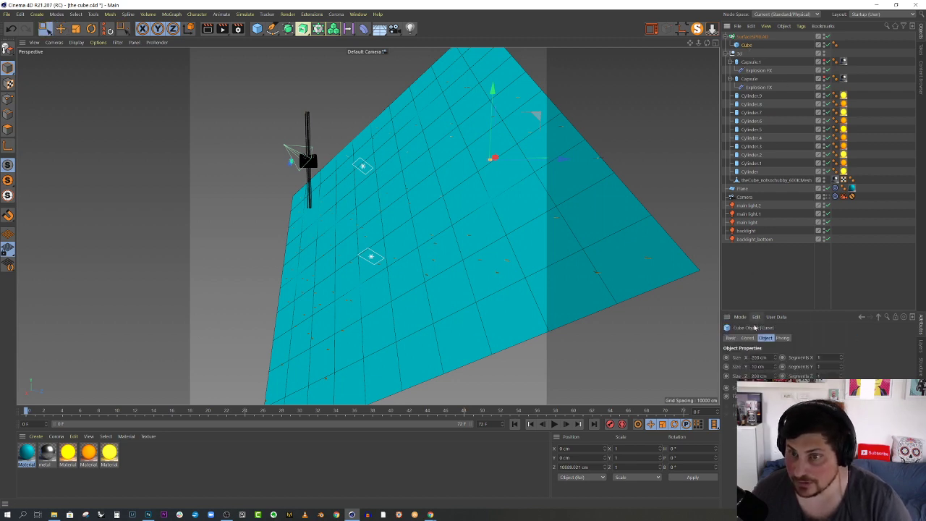
type("00")
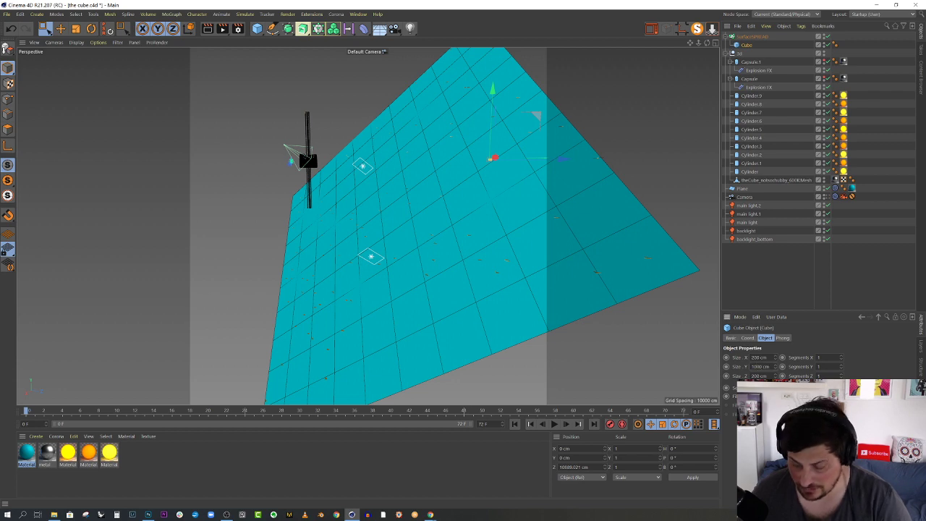
key("Return")
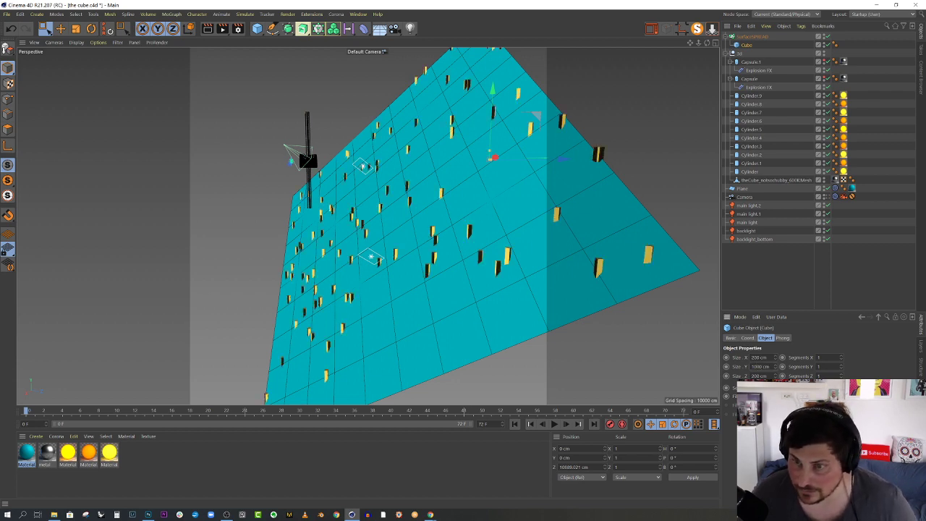
Apply the metal material to the scattered bar and, in the camera view, shift the copies slightly with the SurfaceSPREAD position effects.
left_click(357, 387)
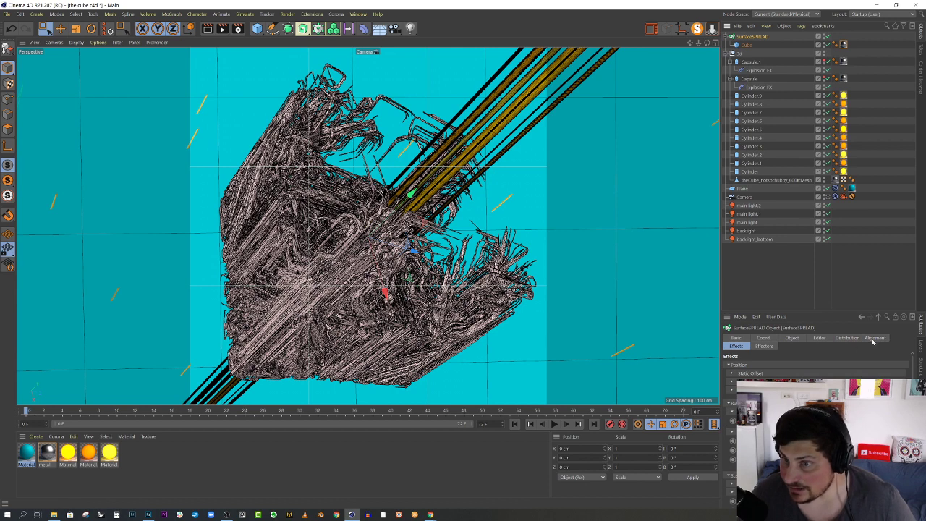
left_click(847, 338)
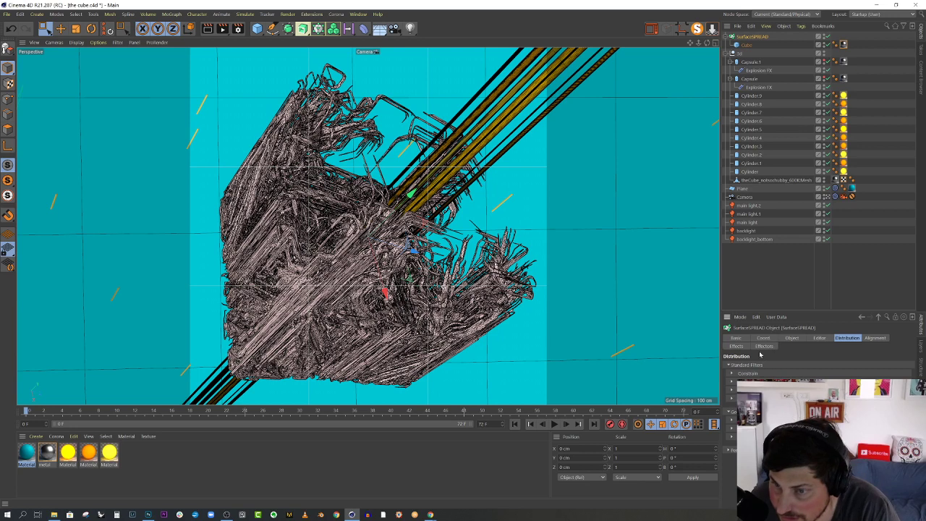
left_click(763, 346)
left_click(737, 346)
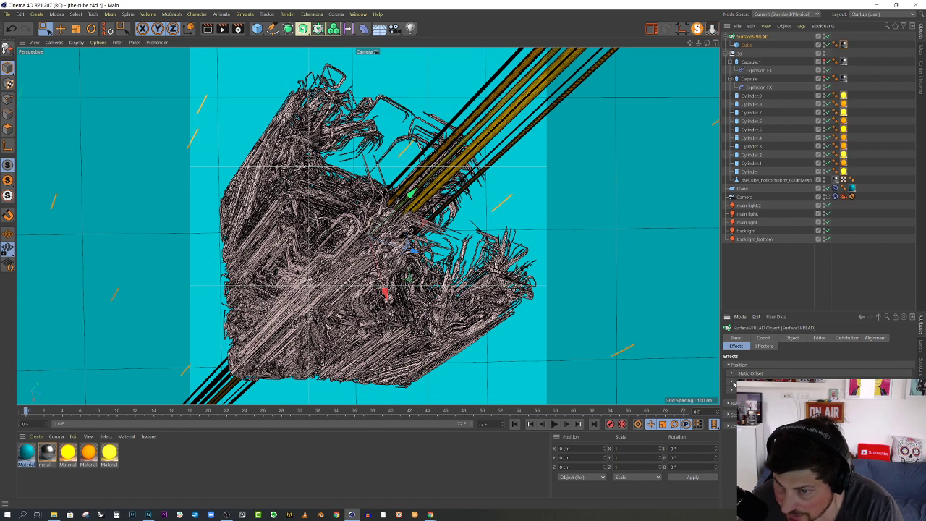
left_click(733, 383)
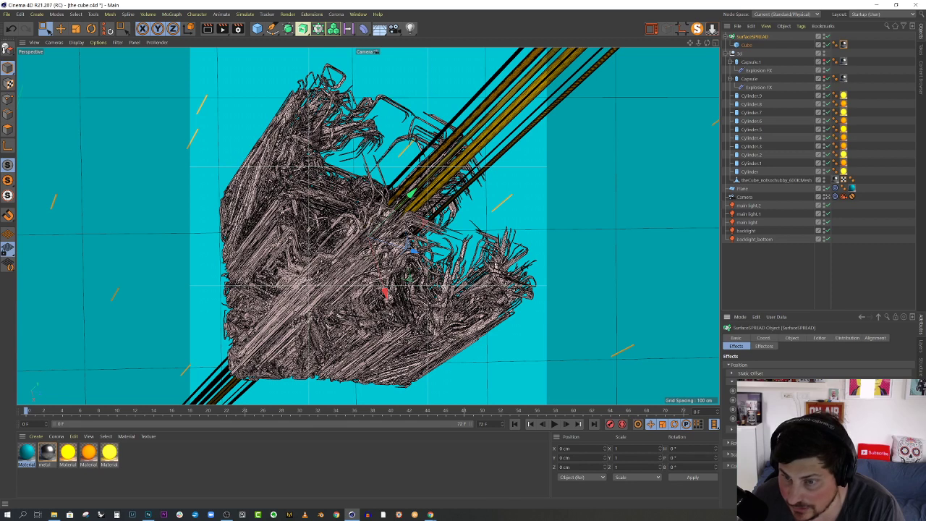
left_click(731, 373)
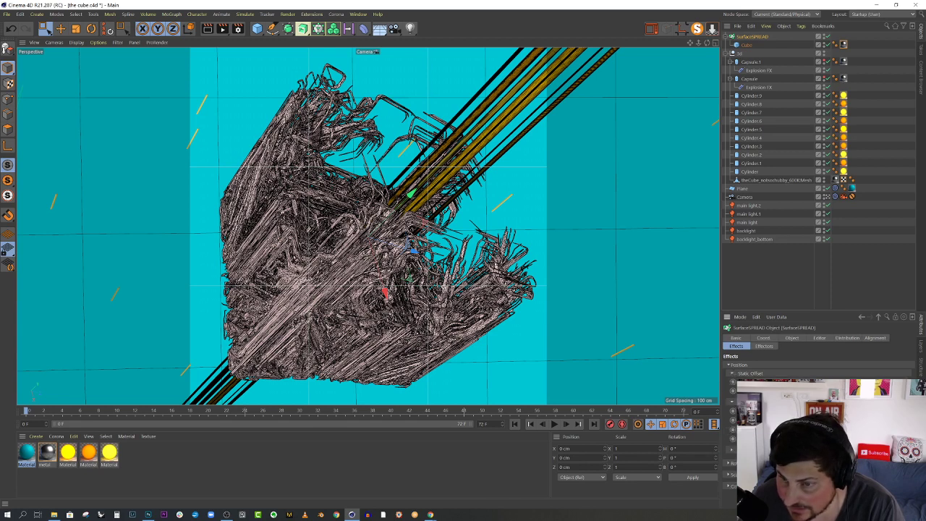
left_click(733, 381)
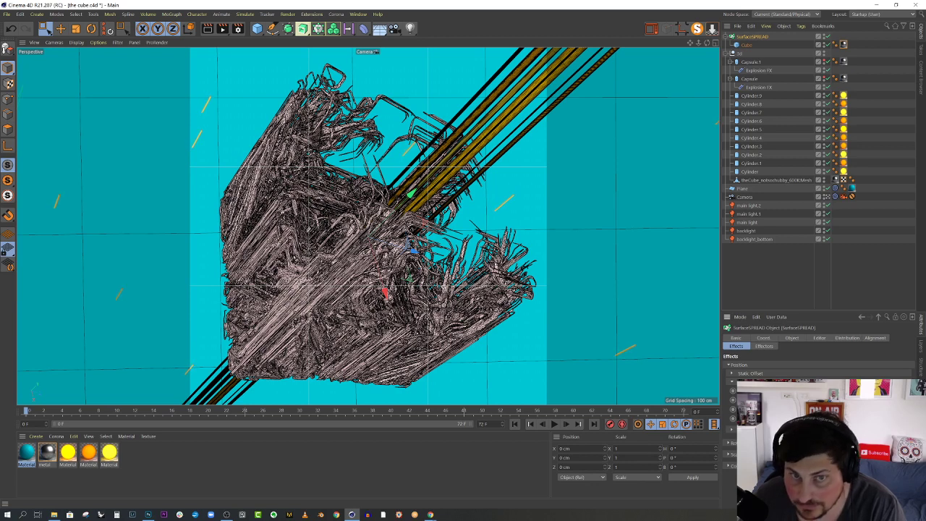
Randomize the directions of the scattered bars in the SurfaceSPREAD rotation effects and increase the number of copies on the background plane.
left_click(765, 346)
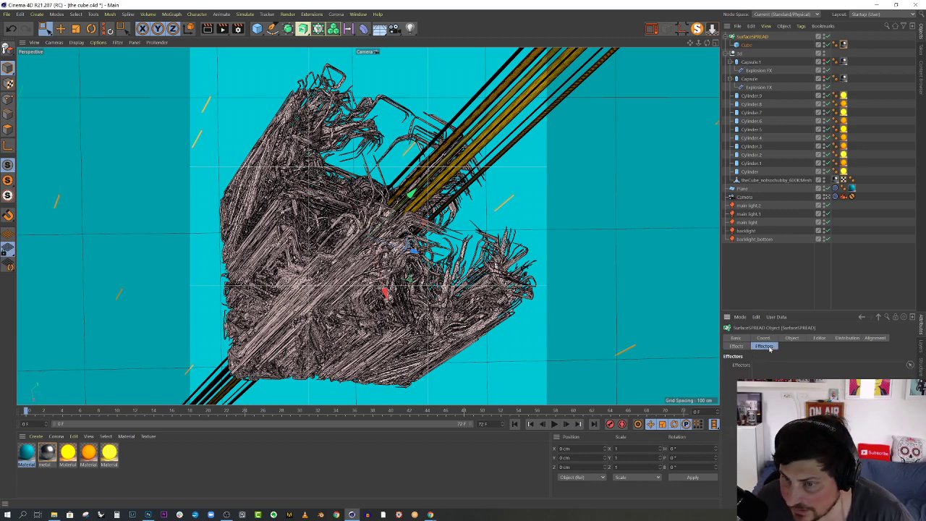
left_click(848, 338)
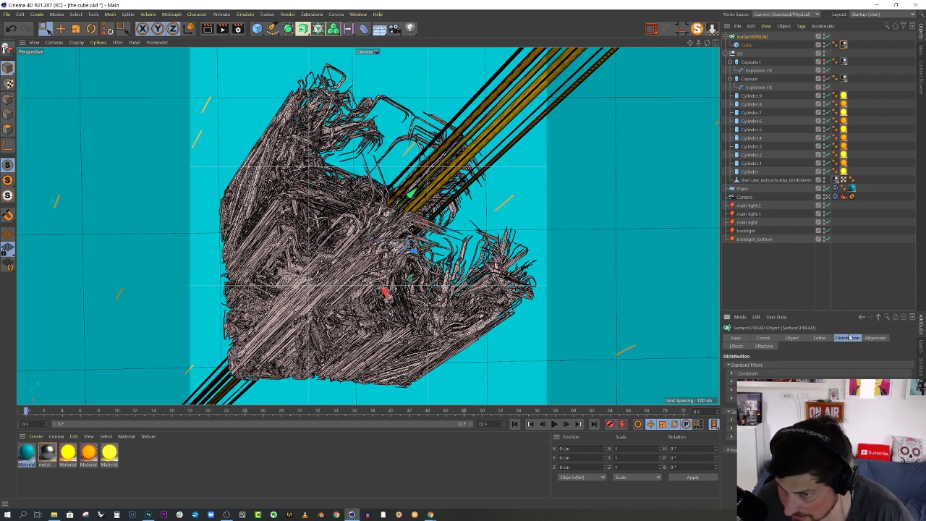
left_click(820, 338)
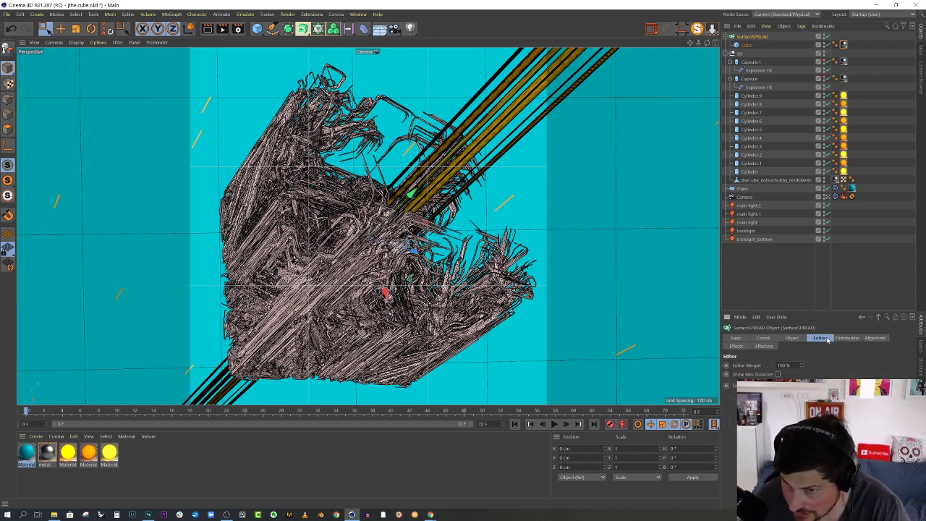
left_click(737, 346)
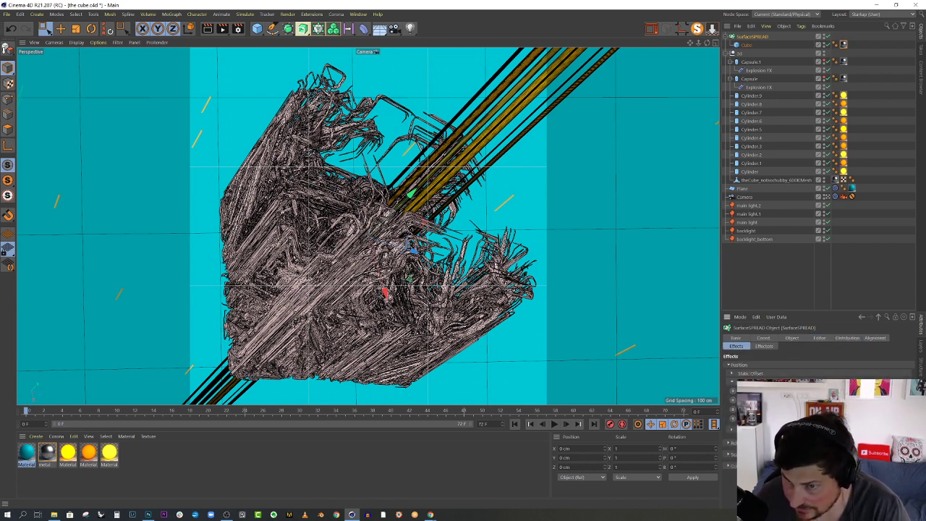
left_click(729, 439)
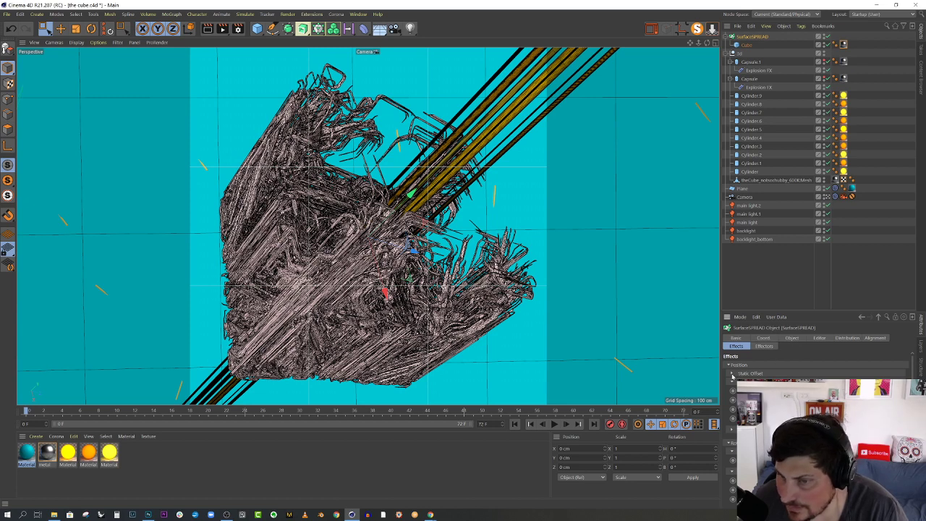
left_click(792, 338)
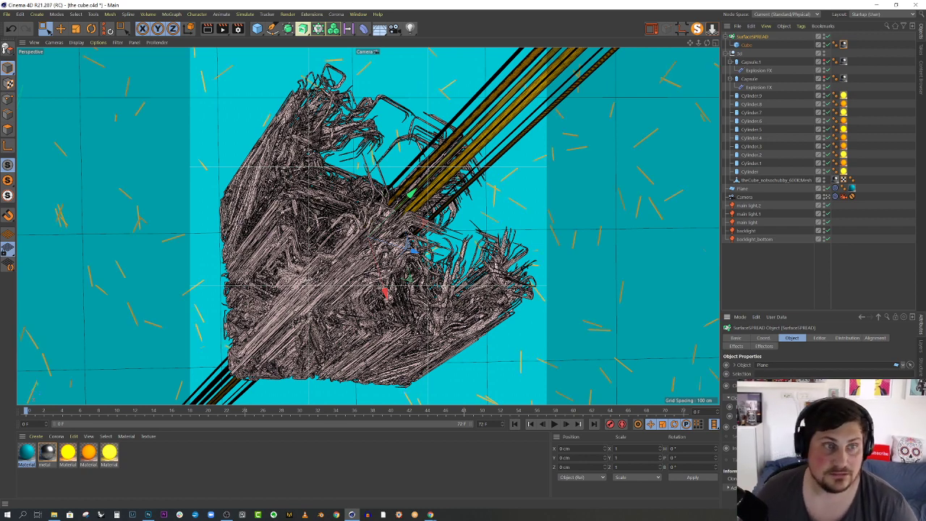
Open the Corona frame buffer and render the camera view with the scattered bars.
left_click(651, 29)
left_click(637, 76)
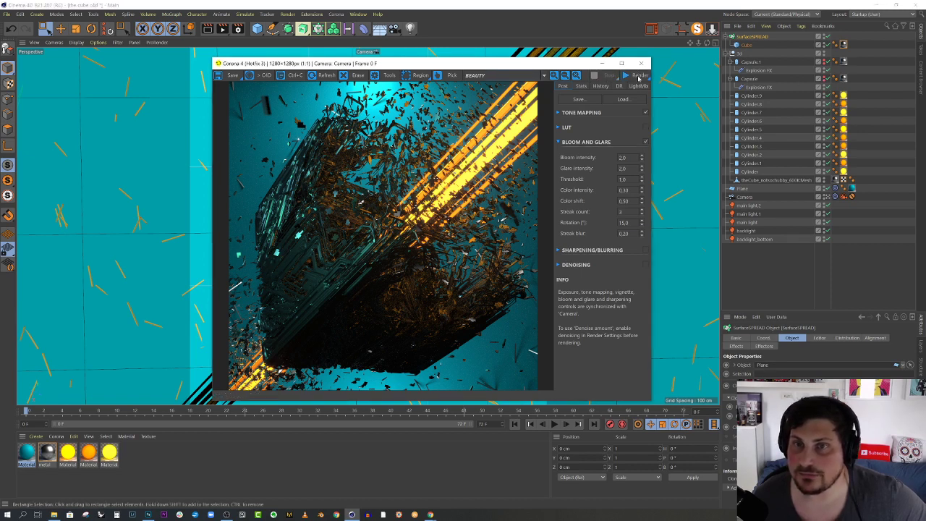
left_click(638, 76)
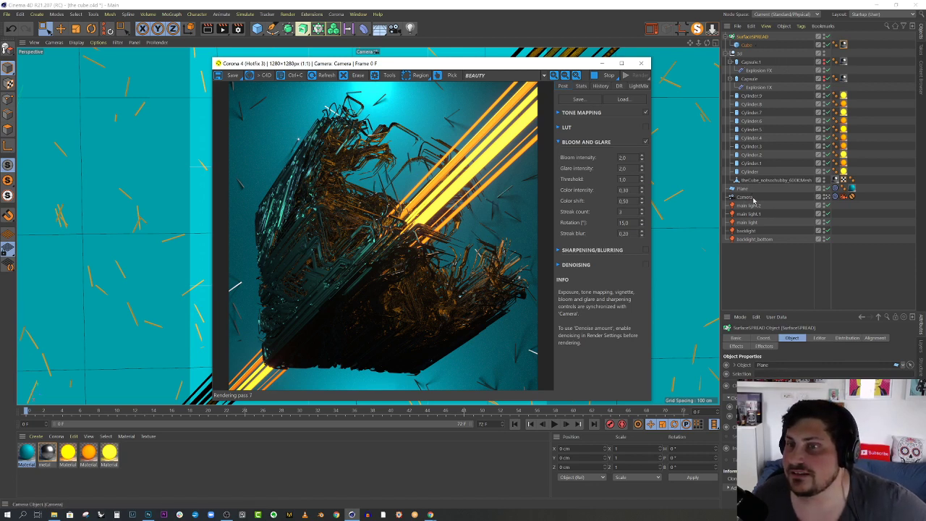
Examine the camera's Corona exposure, tone mapping and vignette settings.
left_click(844, 196)
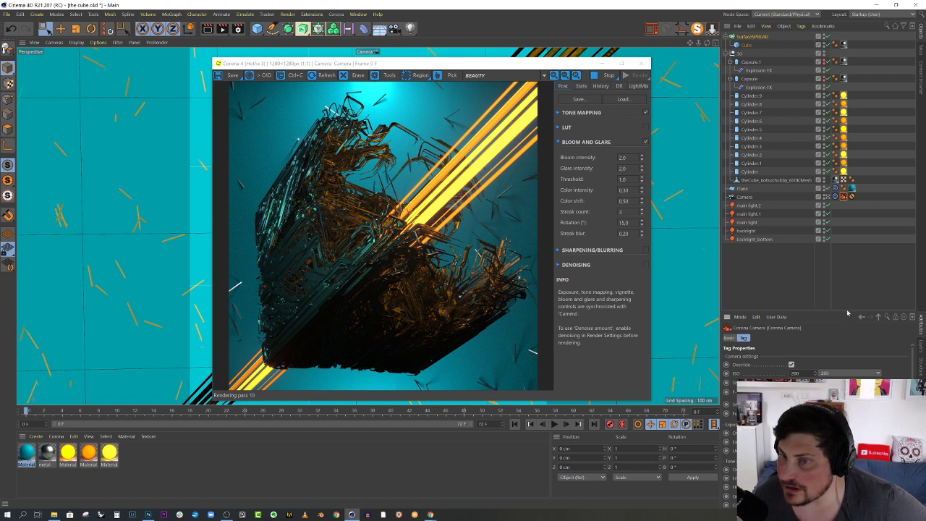
left_click_drag(845, 311, 836, 259)
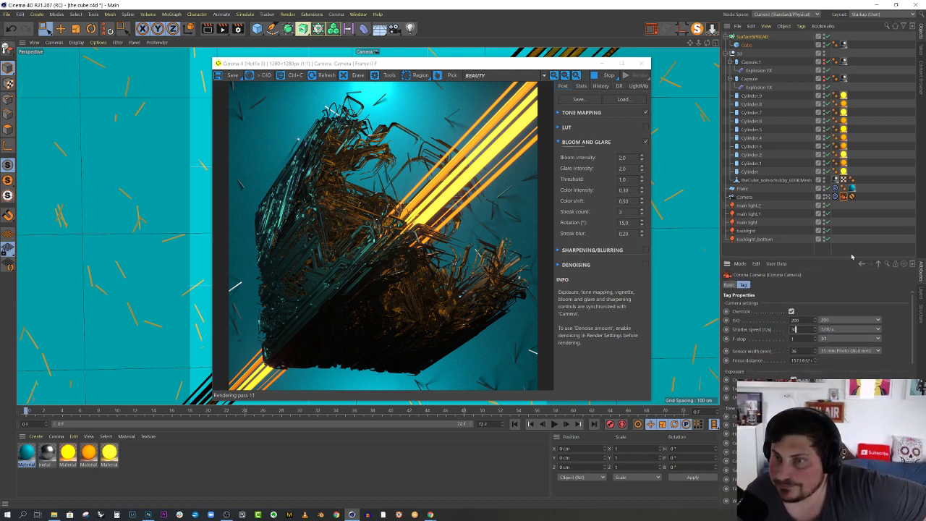
left_click_drag(854, 259, 860, 80)
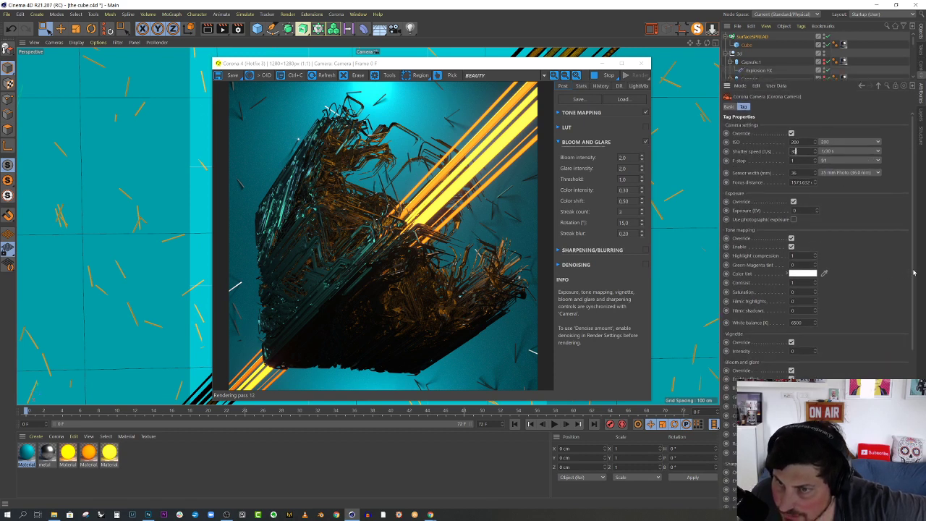
left_click_drag(914, 273, 916, 195)
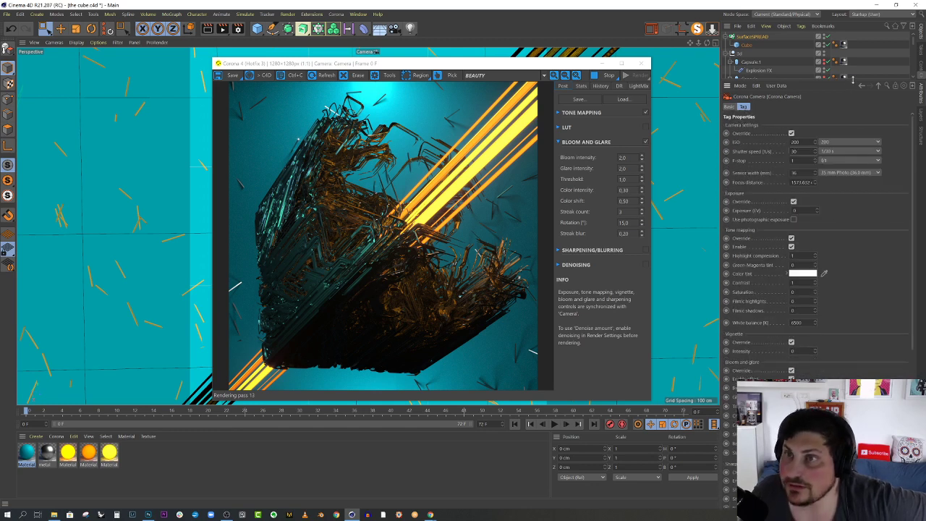
left_click_drag(852, 80, 854, 405)
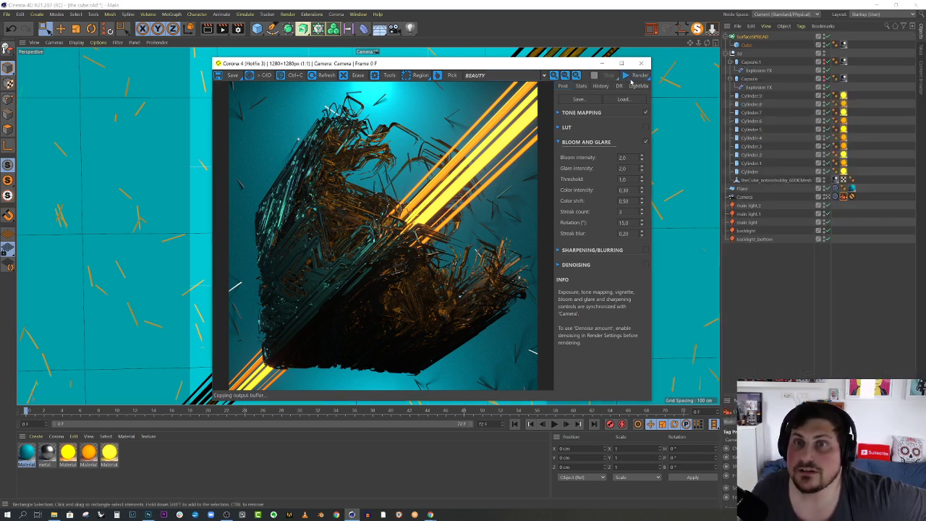
Stop the running render, render the camera view again and close the frame buffer.
left_click(609, 76)
left_click(638, 76)
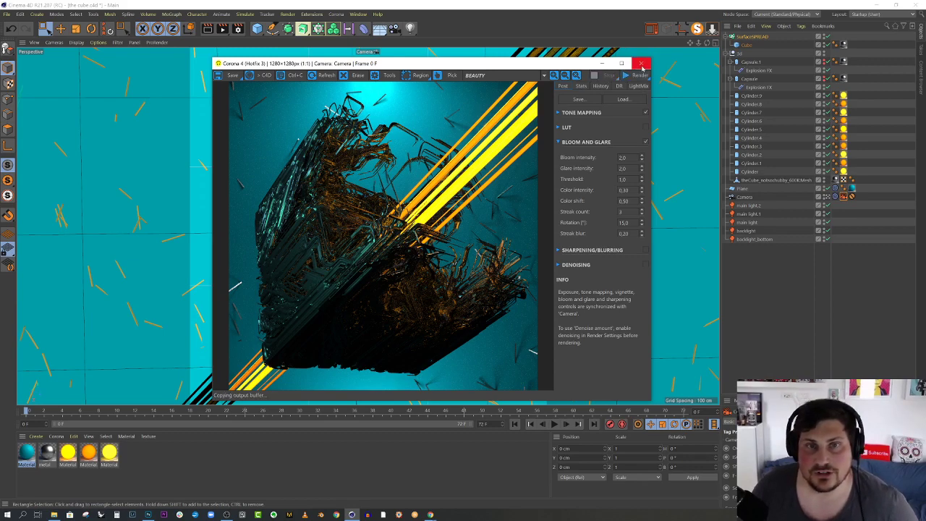
left_click(641, 63)
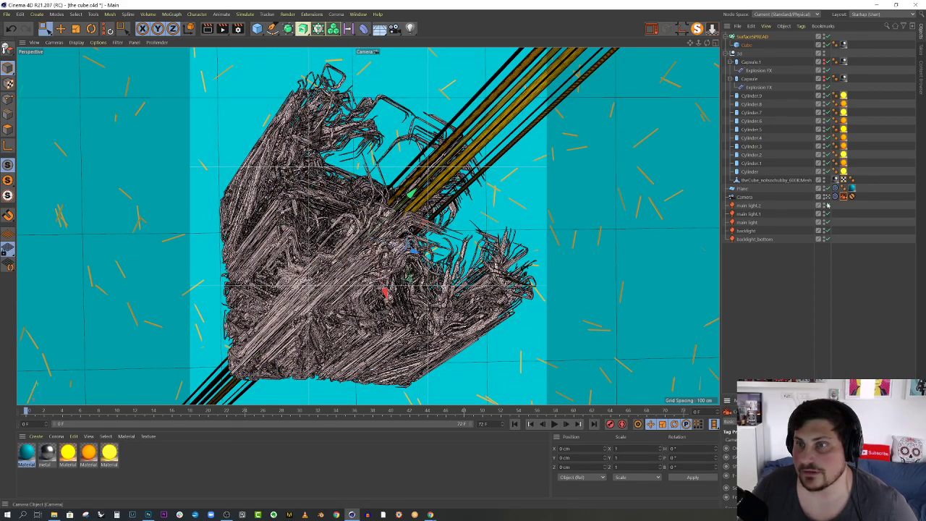
Move the background plane much farther back behind the cube and backlights, and check its coverage through the scene camera.
left_click(834, 196)
left_click(834, 197)
left_click_drag(449, 217, 505, 237, "alt")
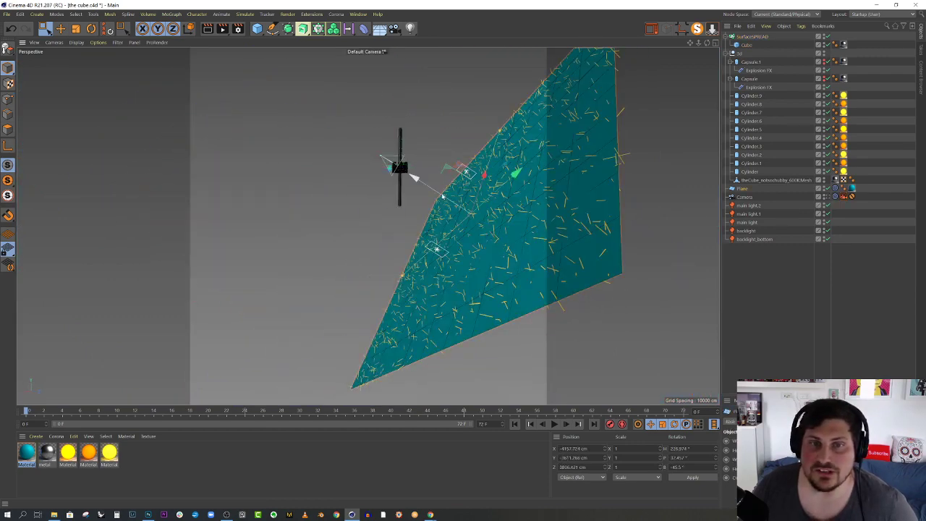
left_click_drag(414, 178, 601, 273)
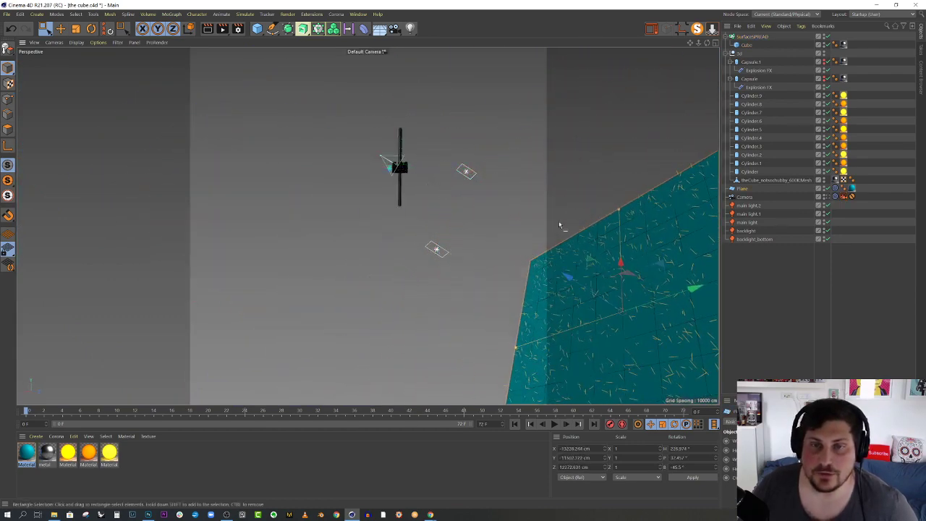
middle_click(579, 187)
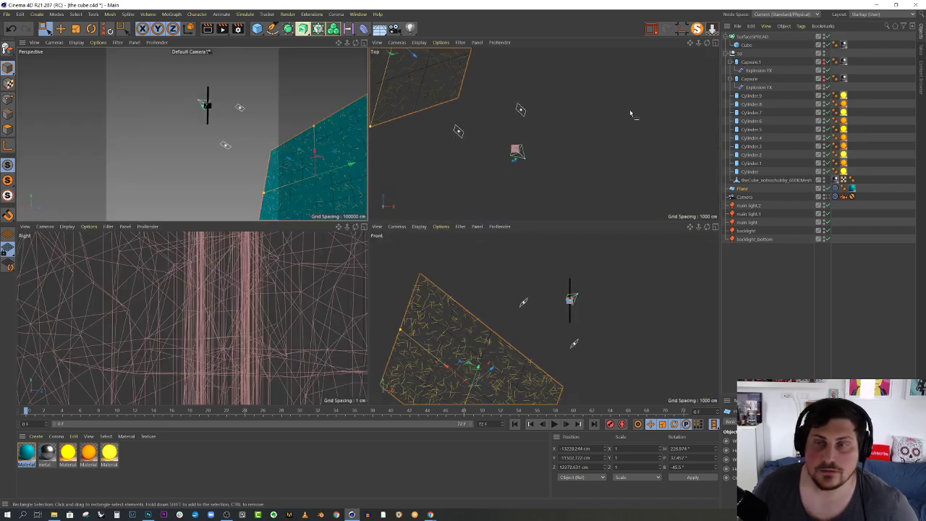
key("F1")
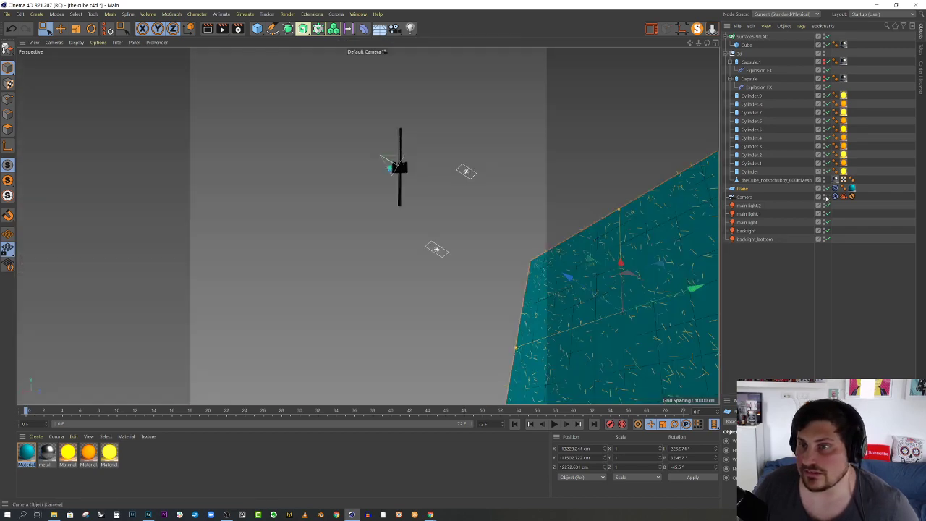
left_click(828, 198)
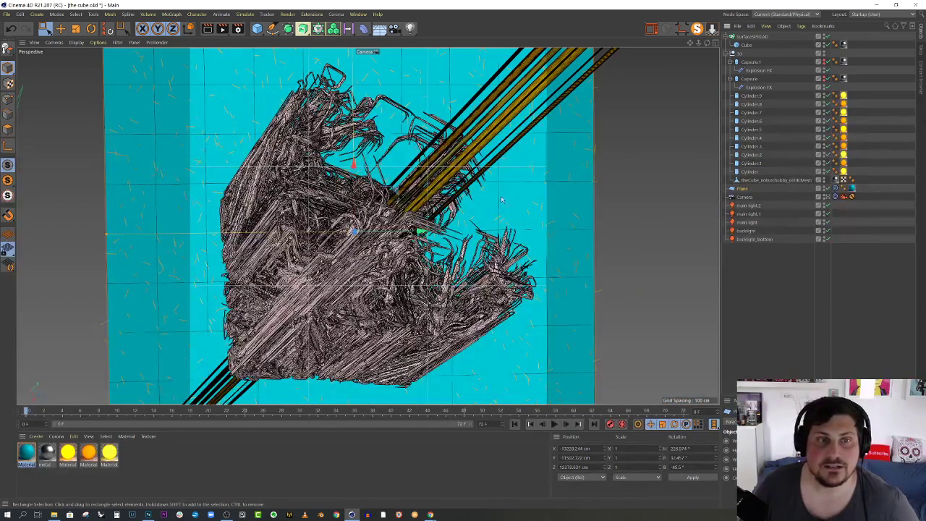
Outside the camera view, move the bottom backlight and the upper backlight back to sit near the relocated background plane.
left_click(829, 198)
scroll(436, 246, "down", 3)
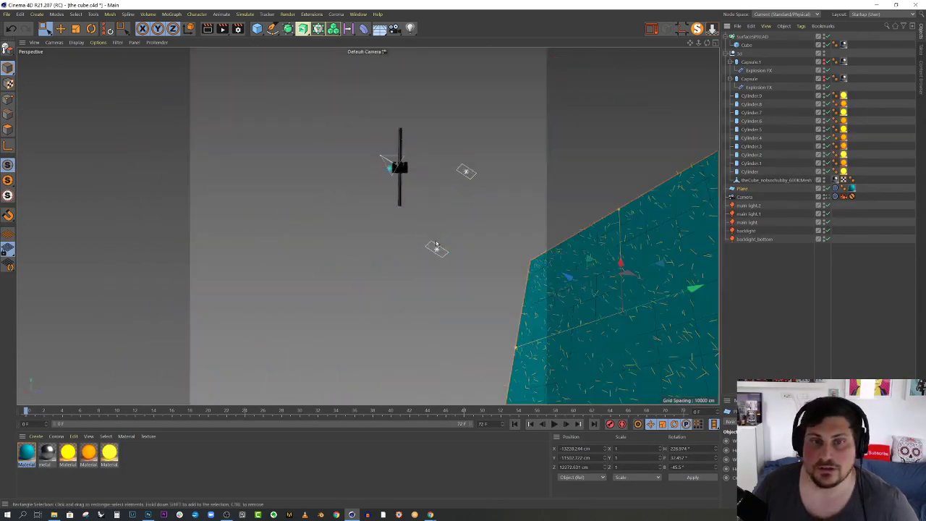
left_click(436, 248)
left_click_drag(434, 247, 444, 272, "alt")
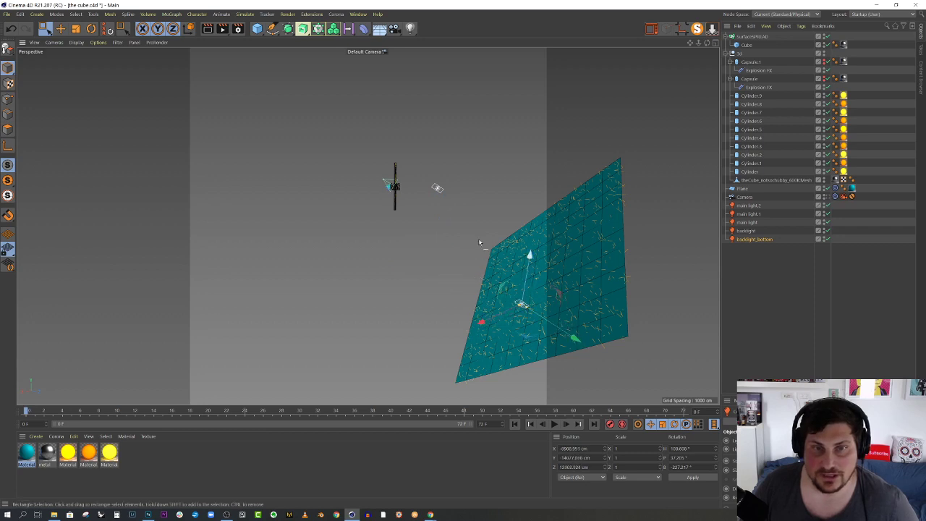
left_click(437, 188)
left_click_drag(488, 232, 532, 249)
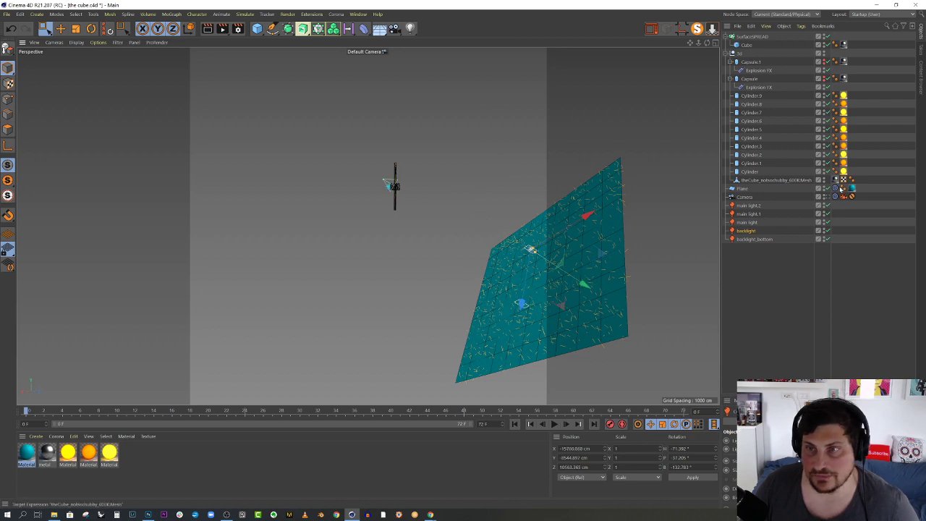
Through the scene camera, shift the upper backlight up and the bottom backlight down, toward the edges of the frame.
left_click(834, 197)
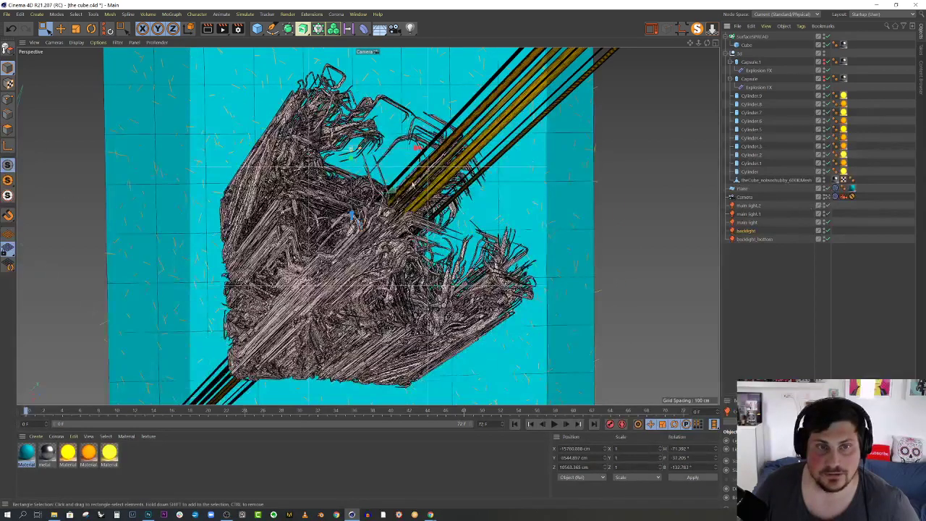
left_click_drag(412, 185, 365, 88)
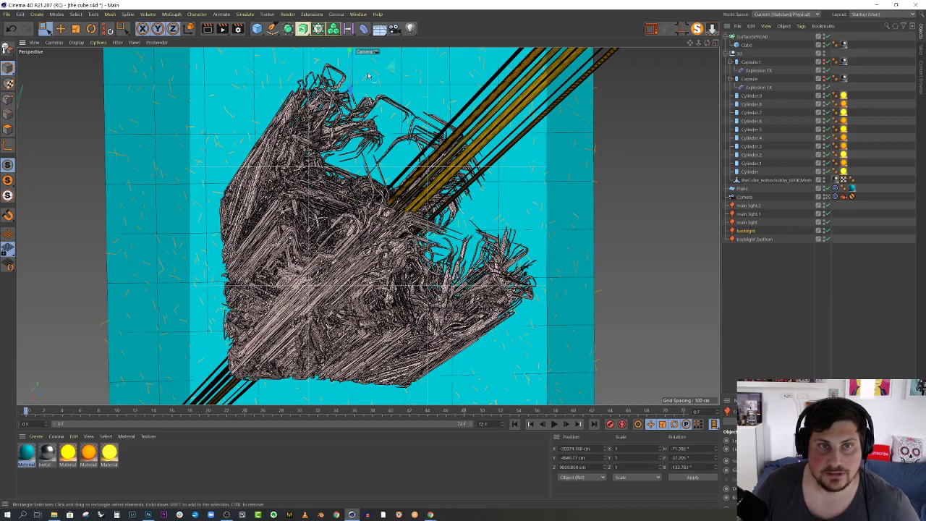
left_click(754, 238)
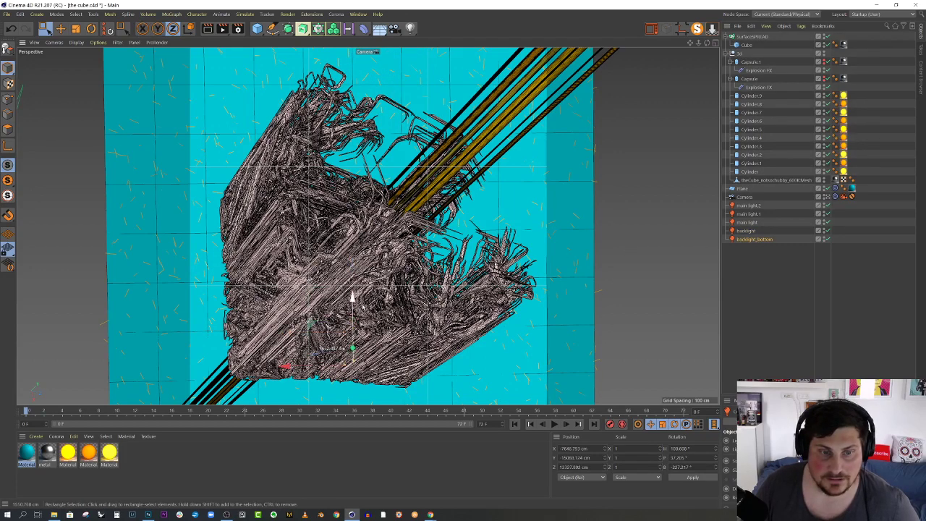
left_click_drag(352, 297, 352, 386)
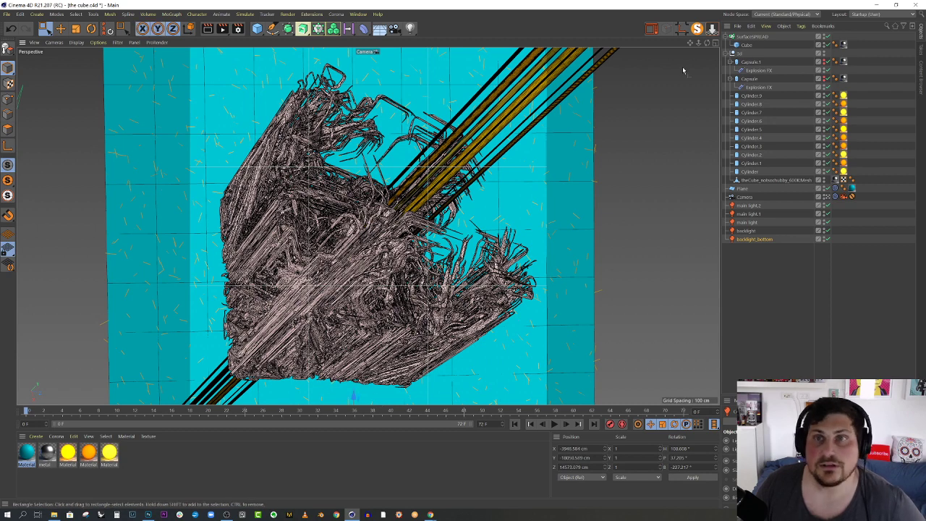
Render the camera view with the repositioned plane and backlights, and close the frame buffer.
left_click(651, 29)
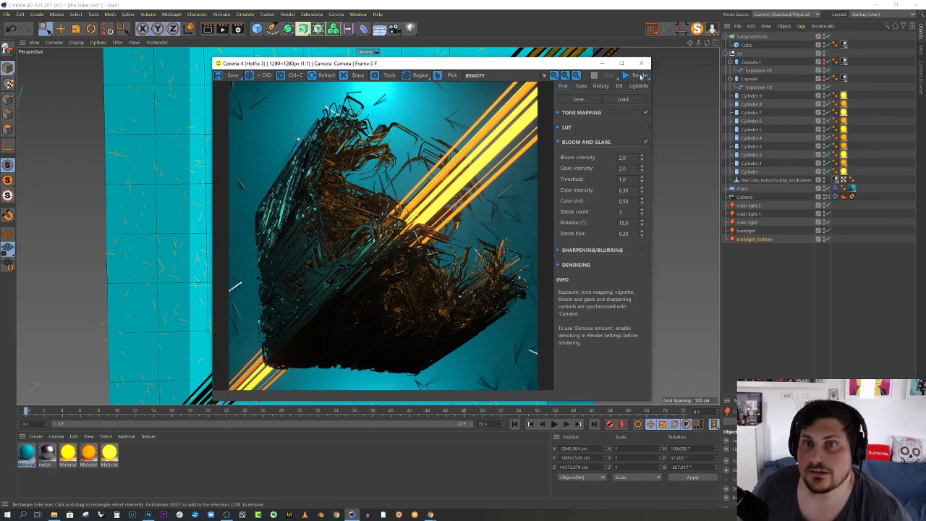
left_click(640, 76)
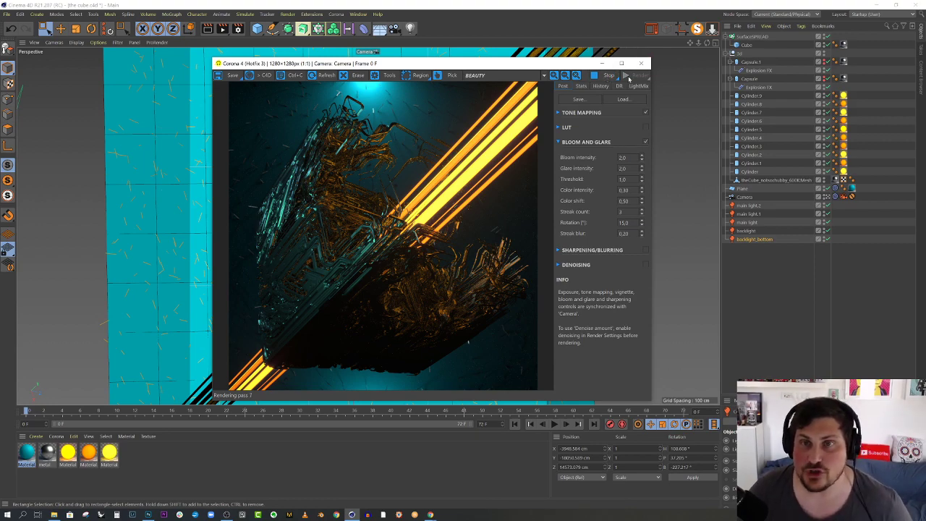
left_click(641, 62)
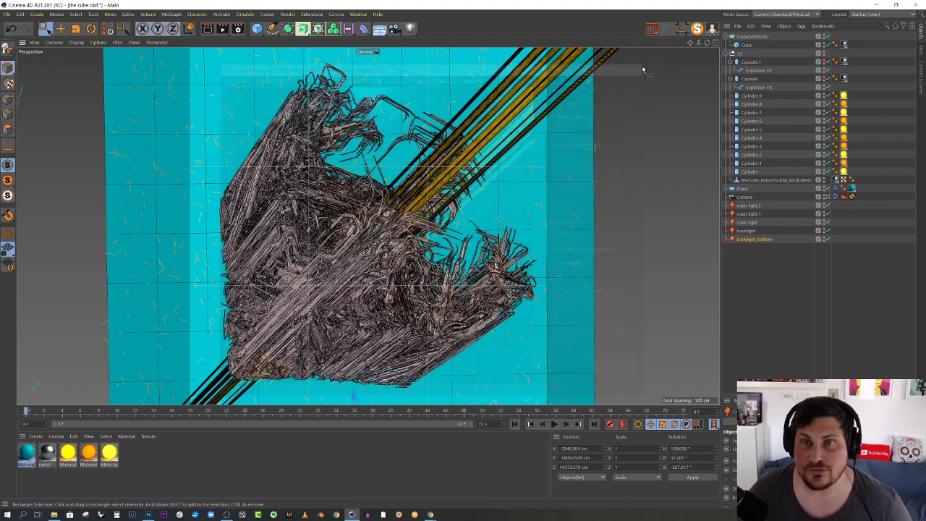
Outside the camera view, enlarge the upper backlight and move it farther outward near the background plane's upper edge.
left_click(835, 196)
left_click_drag(530, 236, 539, 230, "alt")
key("t")
left_click_drag(522, 178, 593, 157)
key("e")
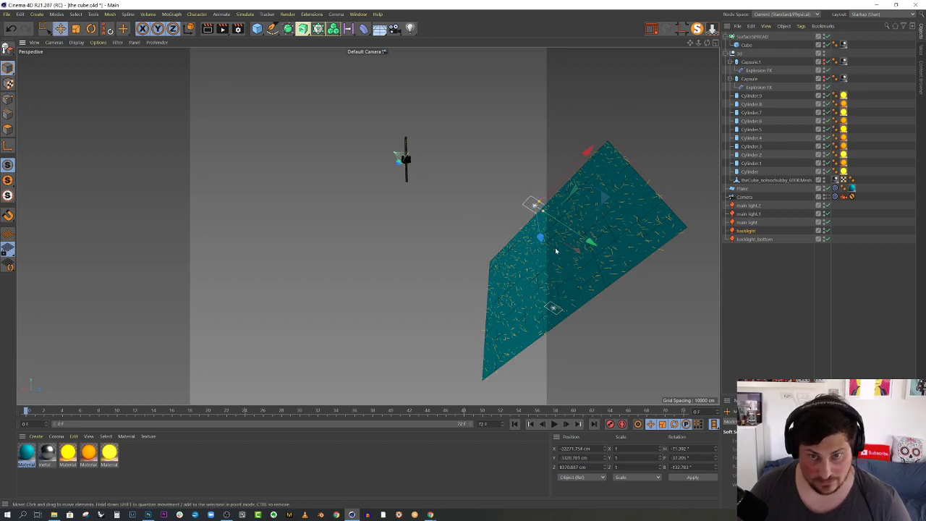
left_click_drag(541, 237, 569, 275)
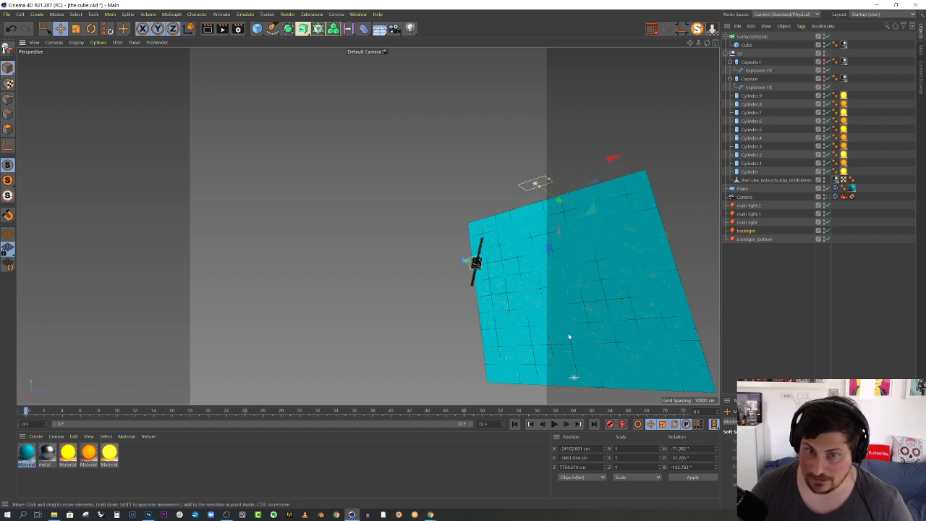
Enlarge the bottom backlight, move it farther down along the background plane and return to the camera view.
left_click_drag(576, 358, 452, 312, "alt")
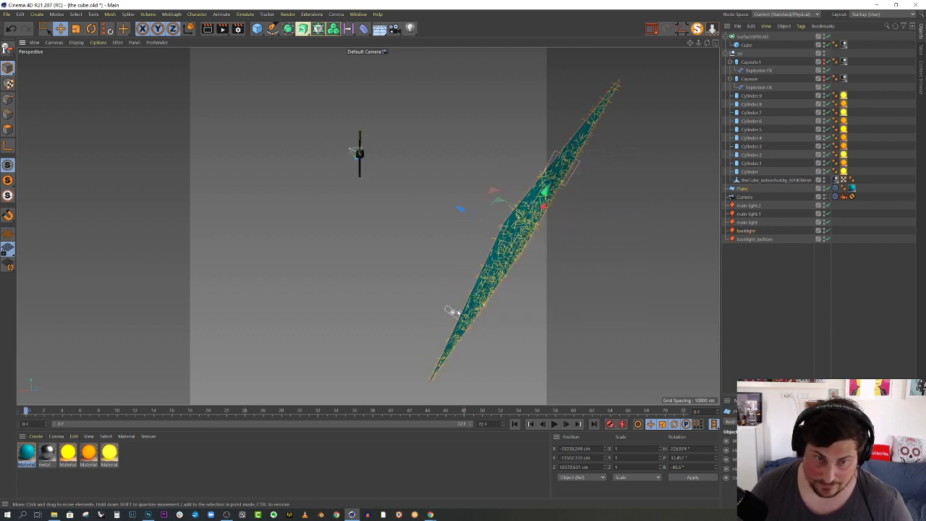
left_click(452, 312)
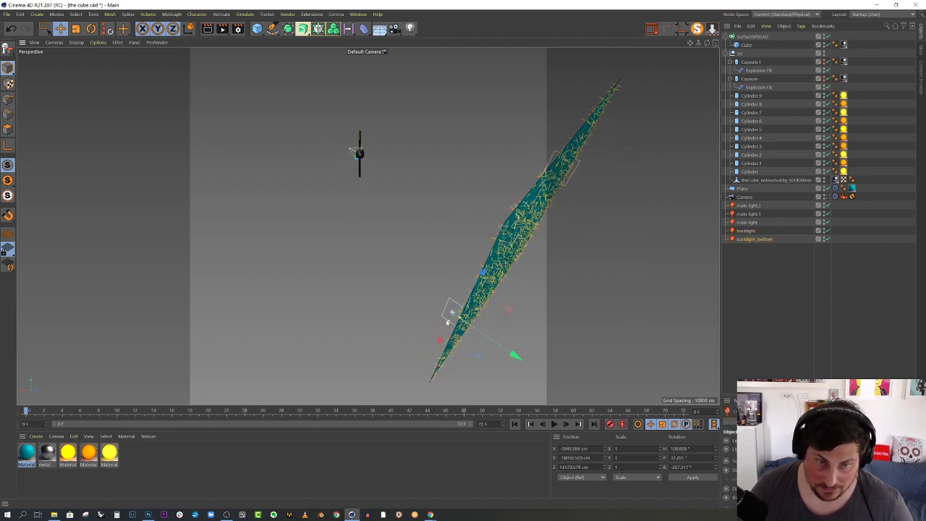
left_click_drag(465, 303, 455, 308)
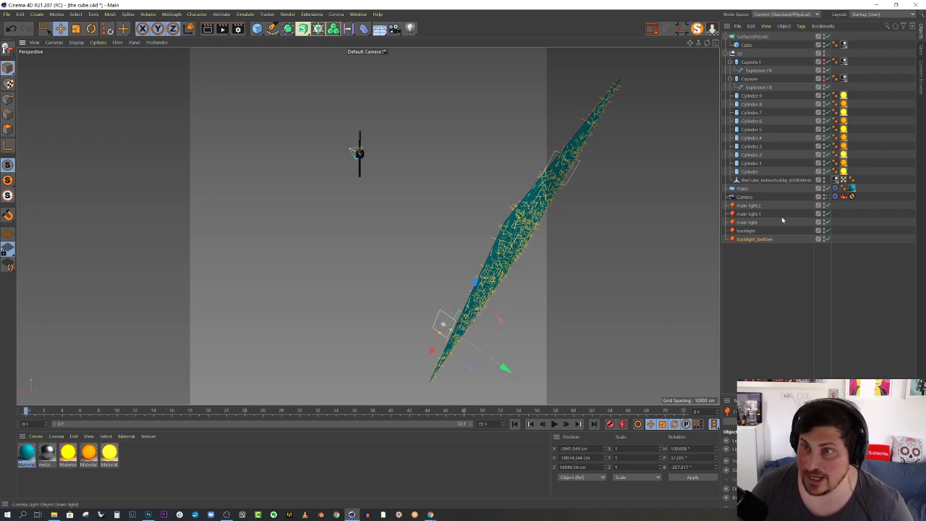
left_click(834, 197)
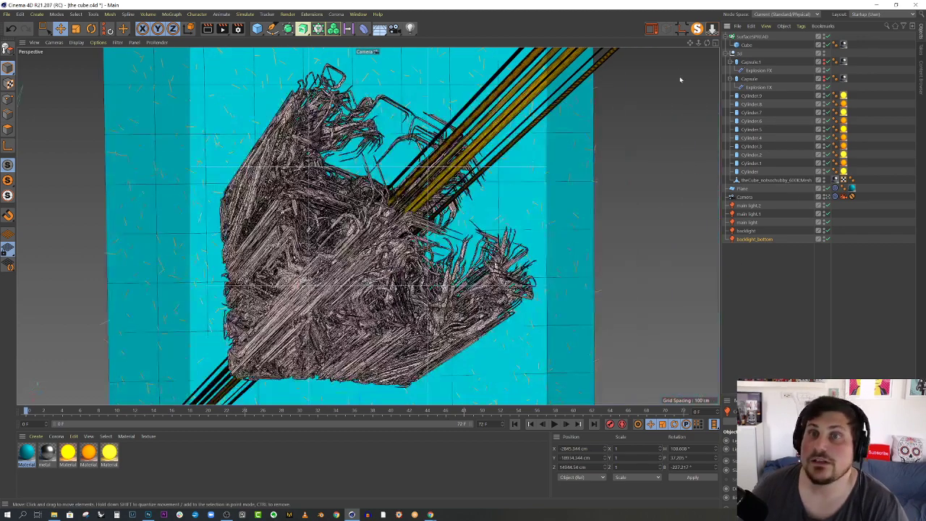
Render the camera view with the enlarged backlights and close the frame buffer.
left_click(652, 29)
left_click(643, 76)
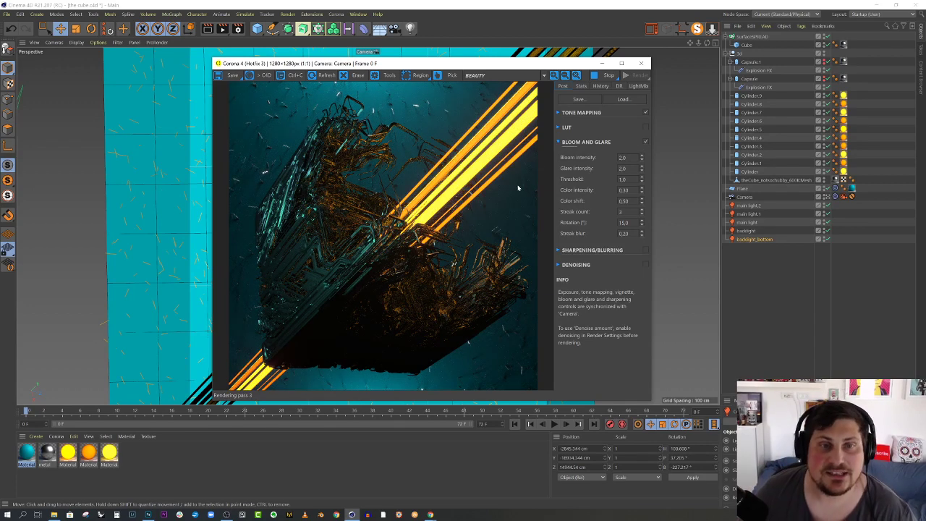
left_click(641, 63)
Set the SurfaceSPREAD object's Max. Count to 3000.
left_click(746, 45)
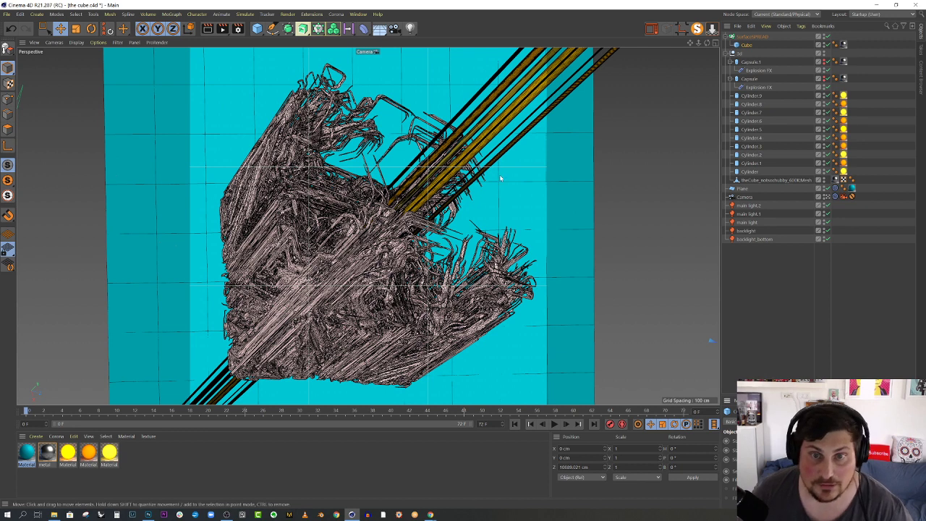
left_click(750, 37)
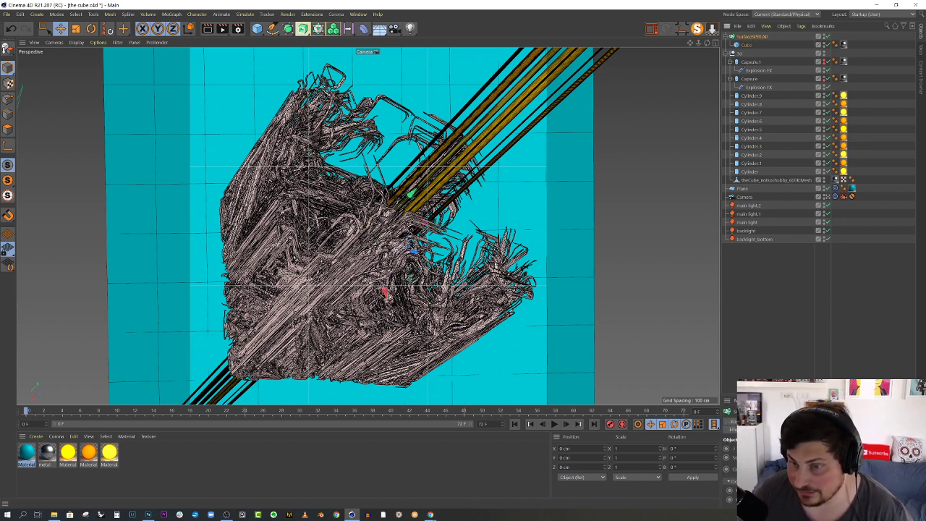
left_click_drag(806, 395, 806, 231)
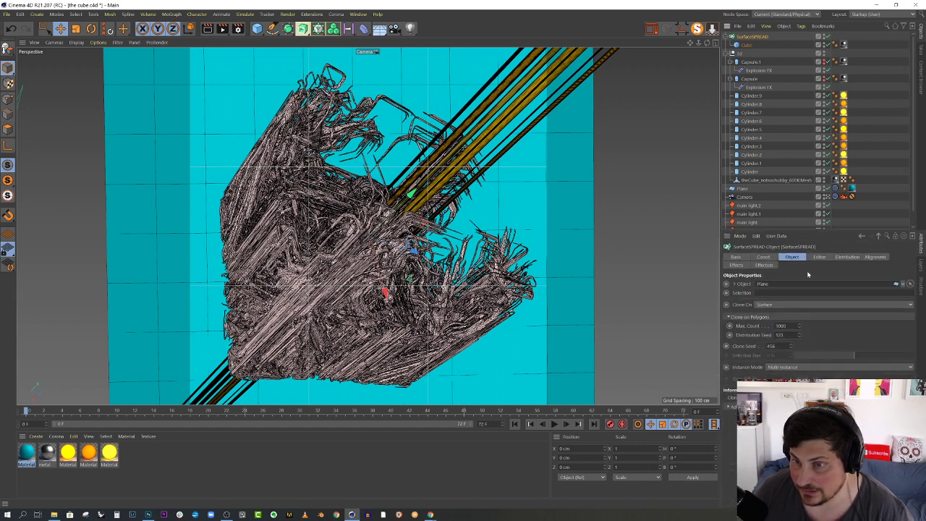
double_click(780, 326)
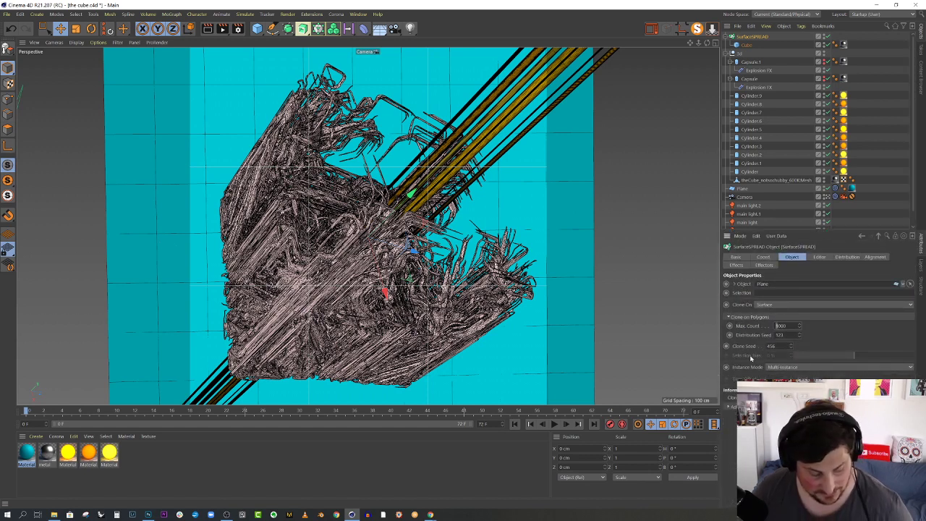
type("3")
key("Return")
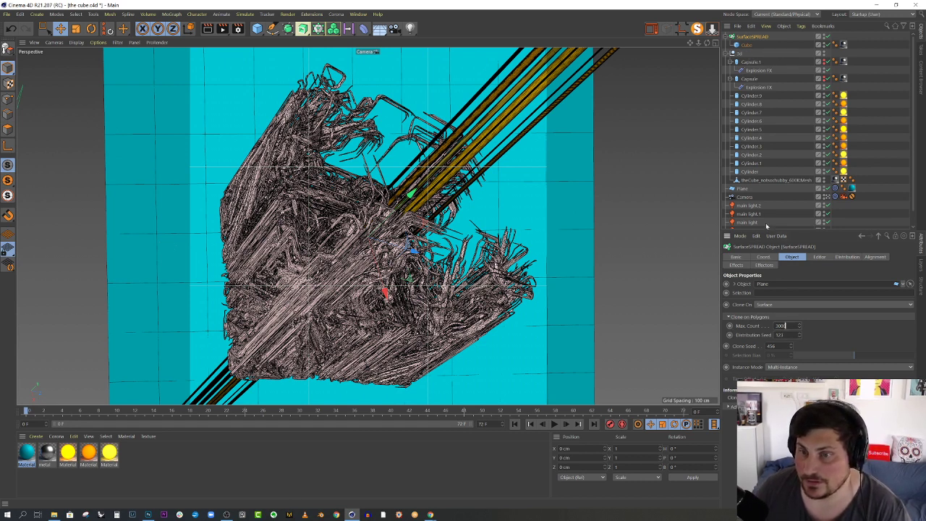
Leave the camera view and select the background plane from a side-on view of the scene.
left_click(829, 198)
left_click_drag(571, 244, 413, 190, "alt")
right_click_drag(463, 195, 670, 196, "alt")
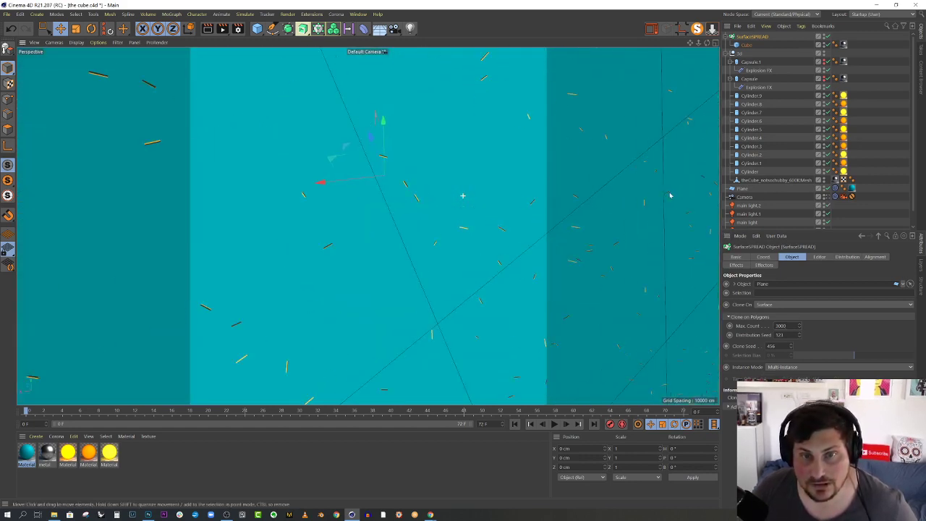
left_click_drag(547, 188, 605, 222, "alt")
right_click_drag(604, 222, 441, 258, "alt")
left_click_drag(441, 258, 480, 195, "alt")
left_click(479, 195)
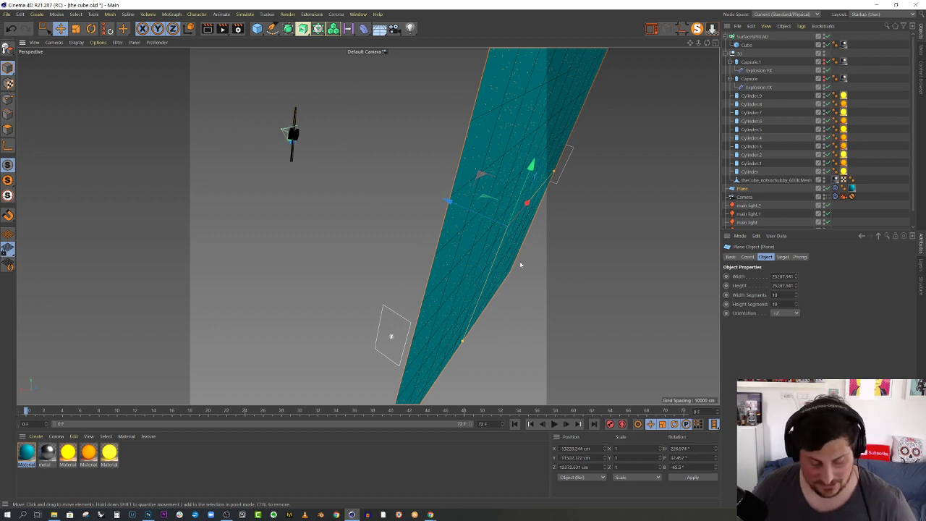
Try rotating the background plane around two of its axes, undoing each rotation.
key("r")
left_click_drag(532, 196, 549, 219)
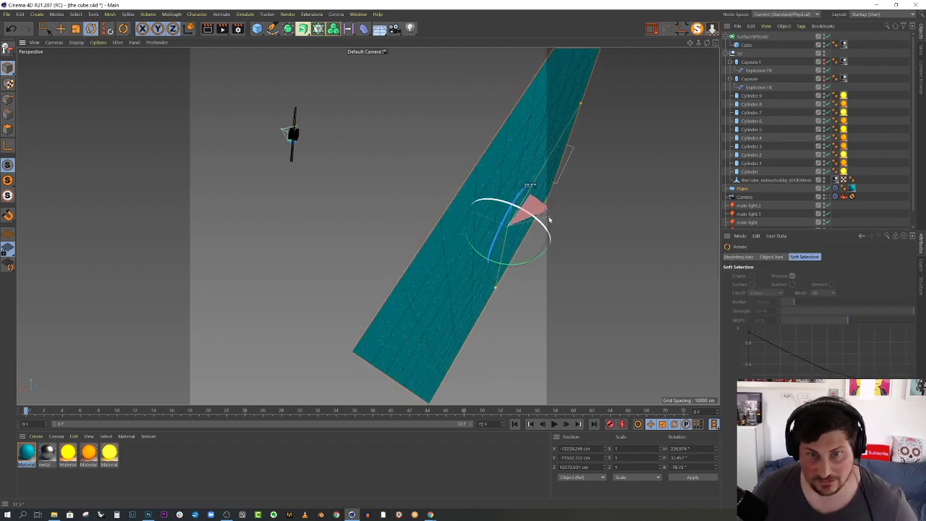
key("ctrl+z")
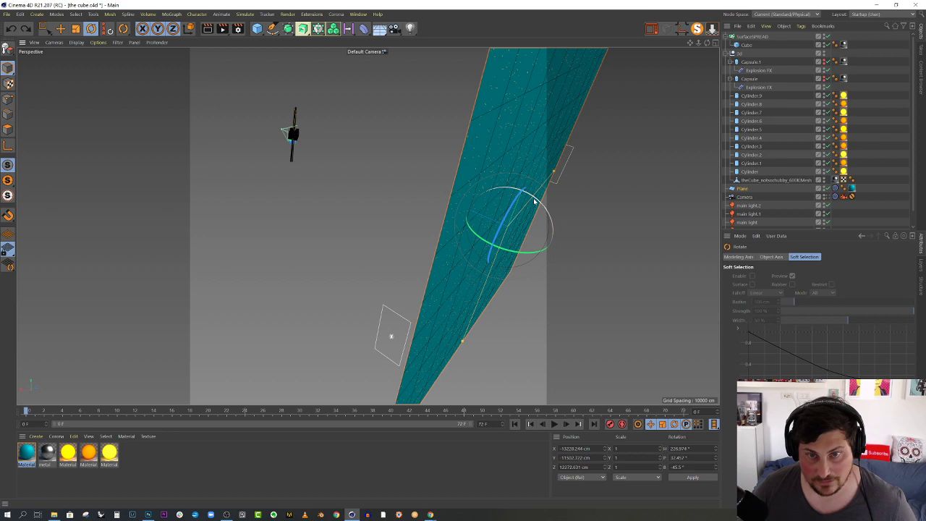
left_click_drag(522, 252, 505, 248)
key("ctrl+z")
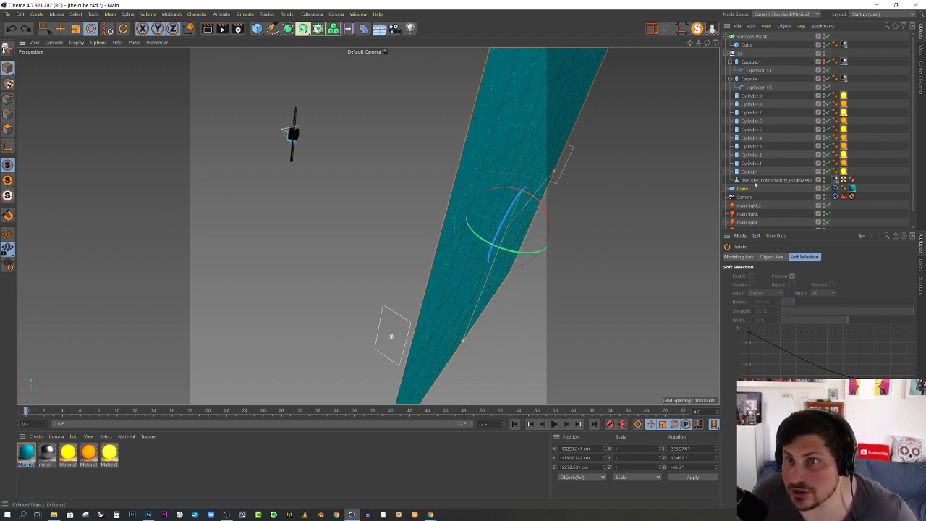
Set the background plane's orientation to -Z and return to the camera view.
left_click(744, 189)
left_click(784, 313)
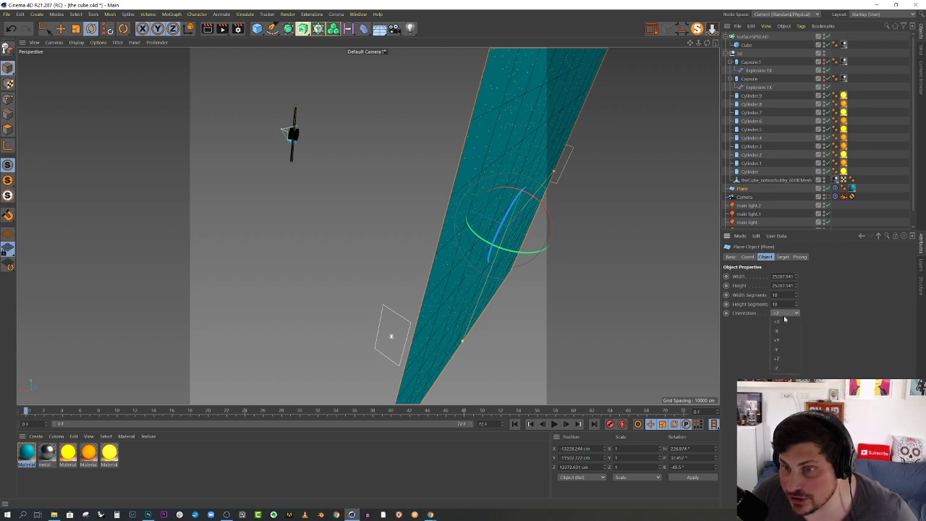
left_click(776, 368)
left_click_drag(457, 188, 485, 201, "alt")
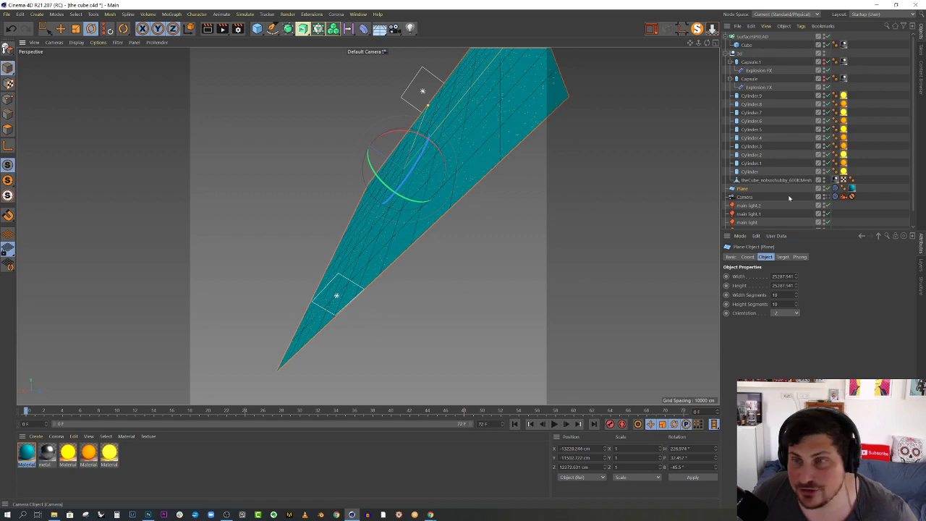
left_click(834, 197)
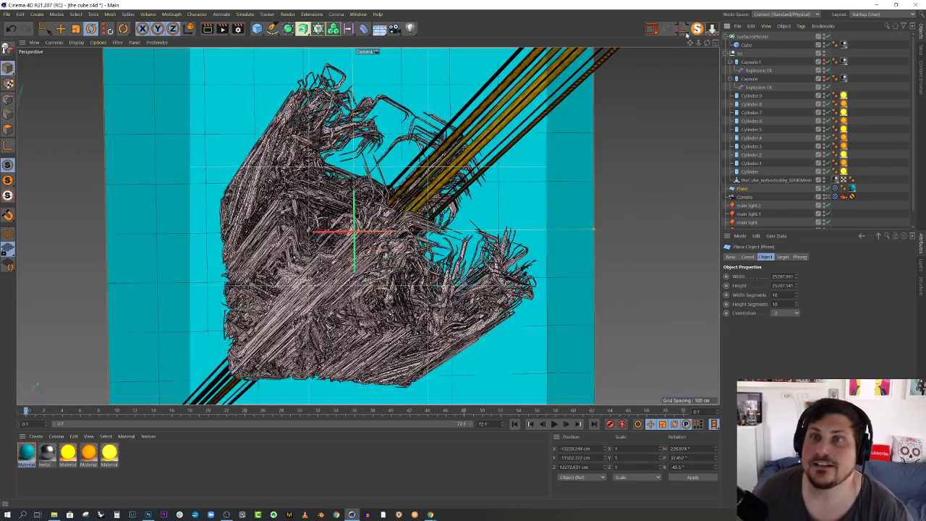
Set both capsules to 60 cap segments, 60 rotation segments and 20 height segments.
left_click(751, 62)
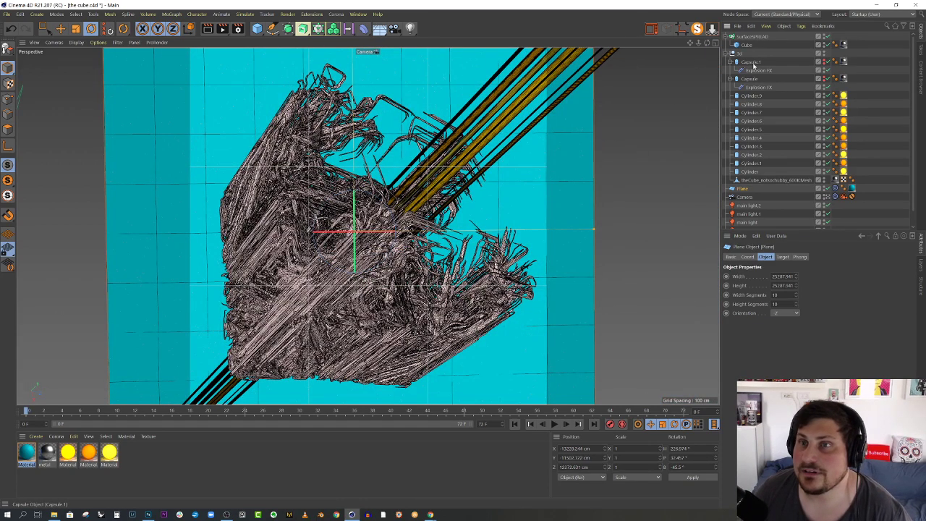
left_click(748, 79, "ctrl")
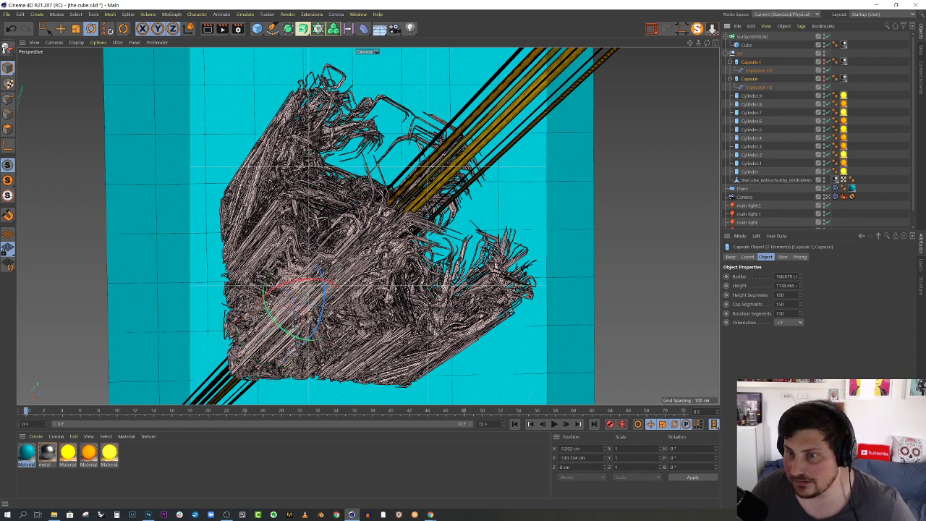
left_click(781, 304)
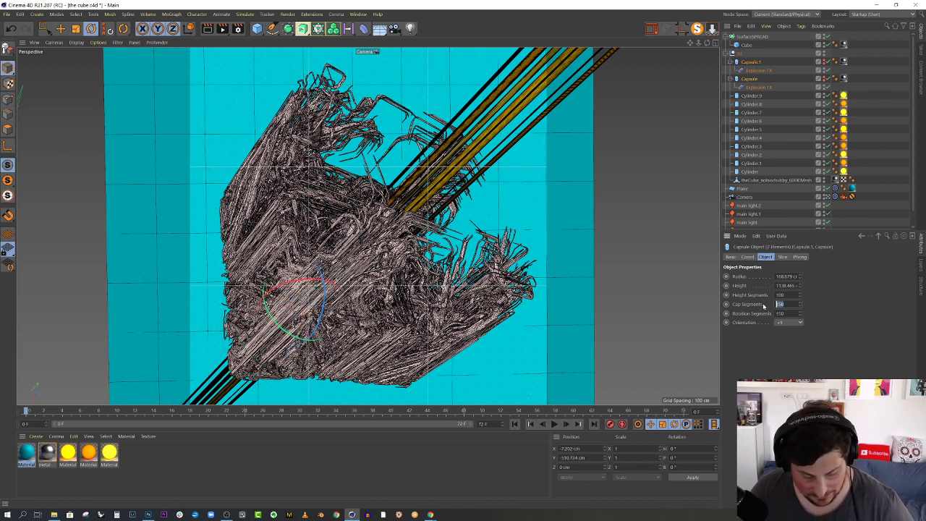
type("60")
key("Tab")
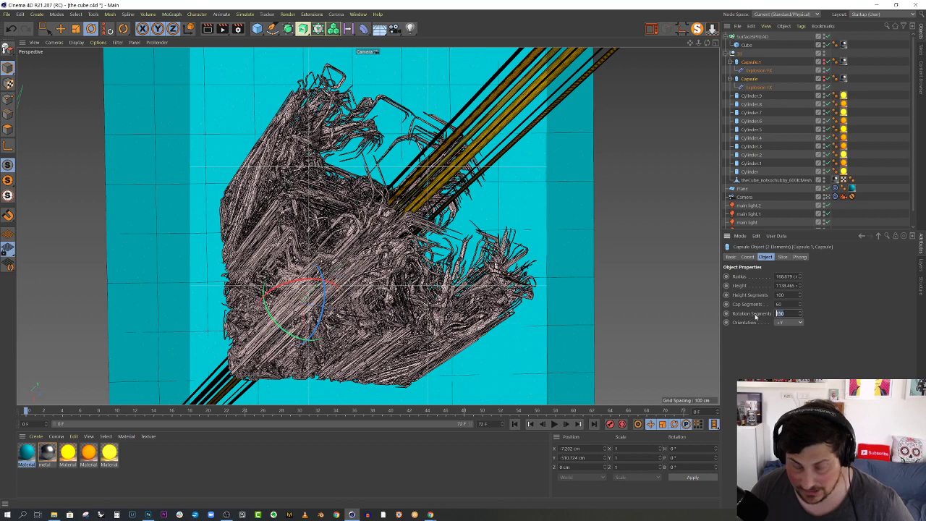
type("60")
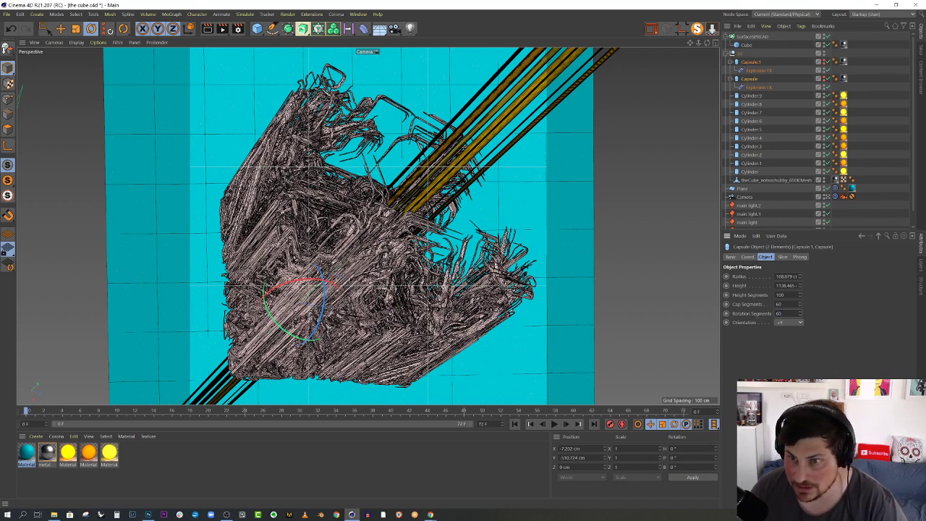
double_click(779, 296)
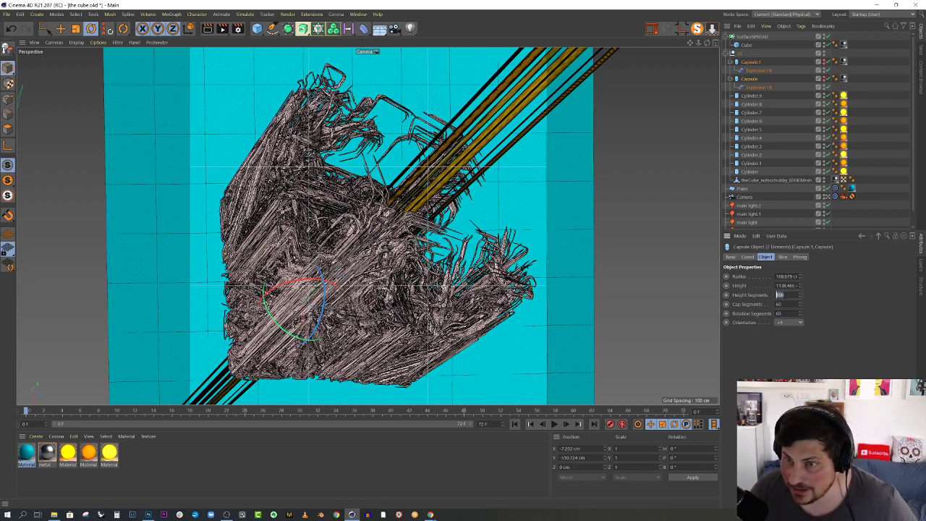
type("20")
key("Return")
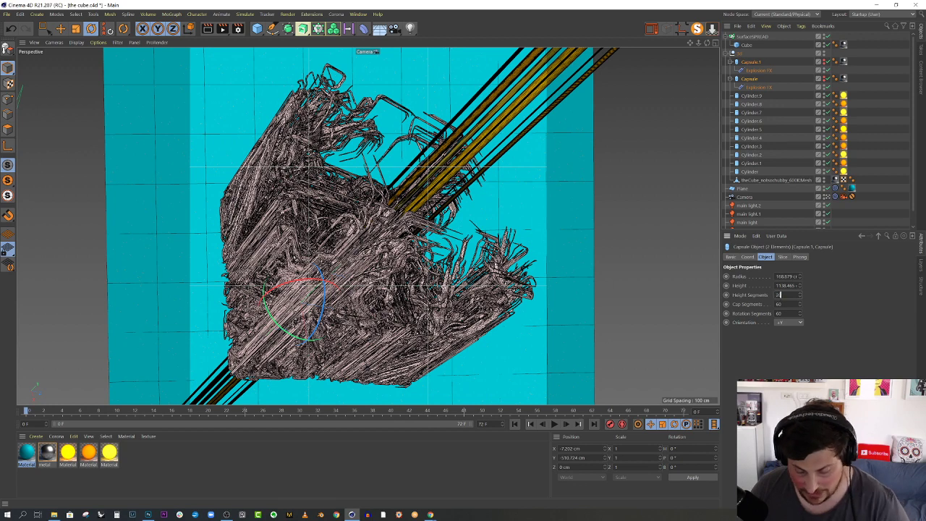
Render the camera view with the flipped background plane, stop the render and close the frame buffer.
left_click(651, 28)
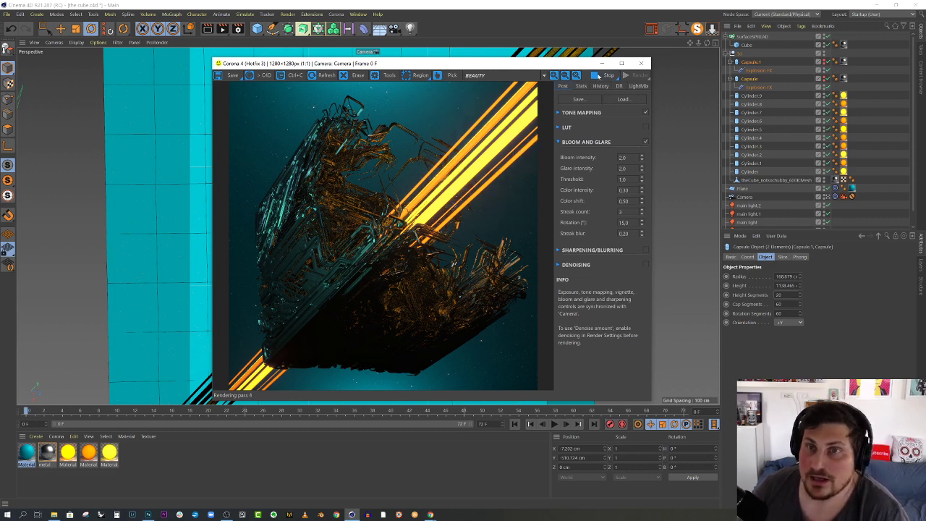
left_click(599, 75)
left_click(641, 63)
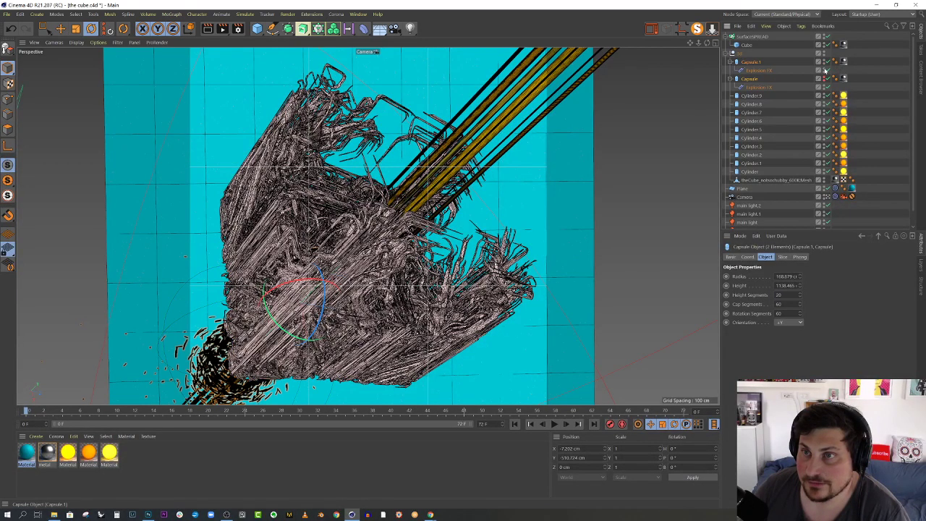
Enable the exploding capsules and collapse the hierarchies holding their Explosion FX deformers.
left_click(827, 79)
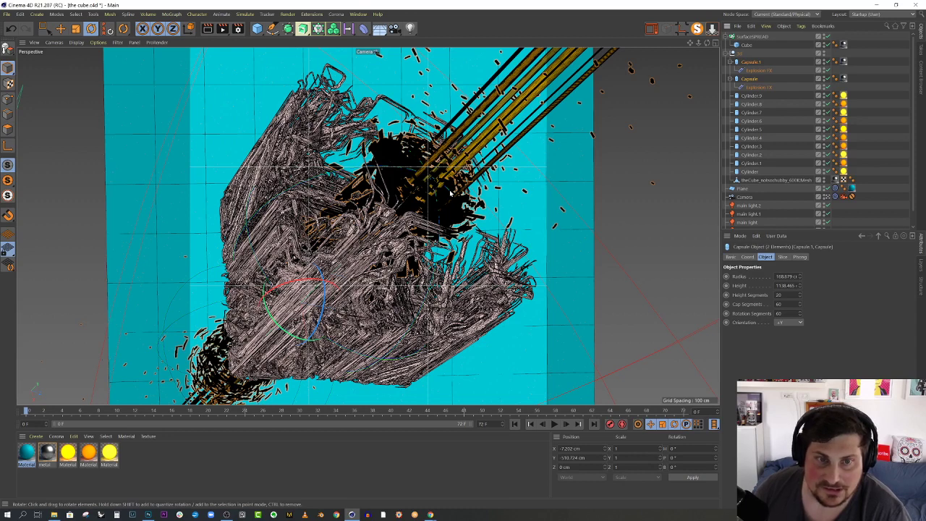
left_click(737, 61)
left_click(736, 70)
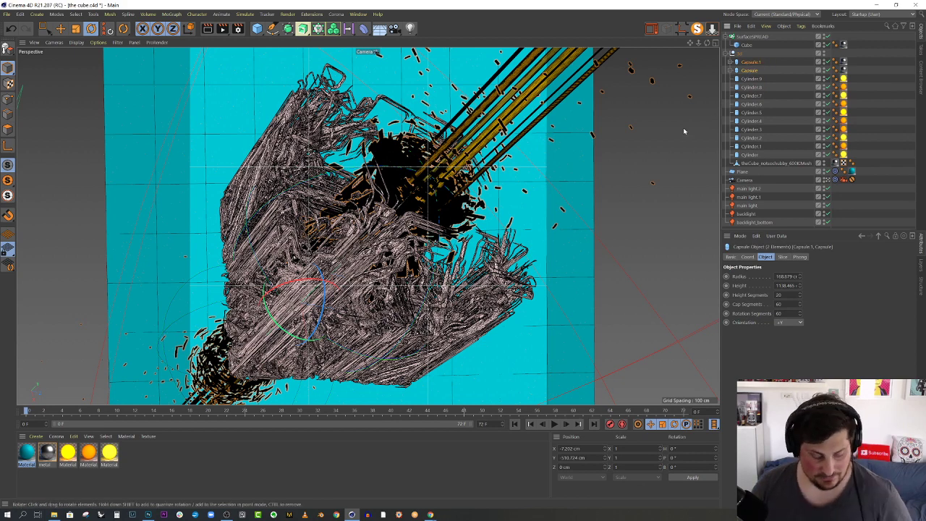
Animate both capsules from frame 0 to a keyframe at frame 8, lowered to about -695 cm in Y, and go to frame 4.
key("e")
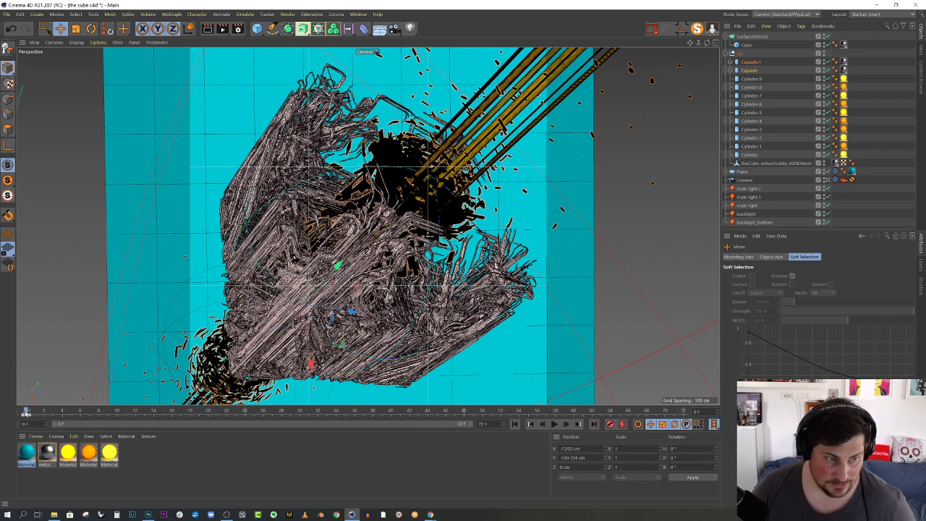
left_click_drag(25, 411, 99, 410)
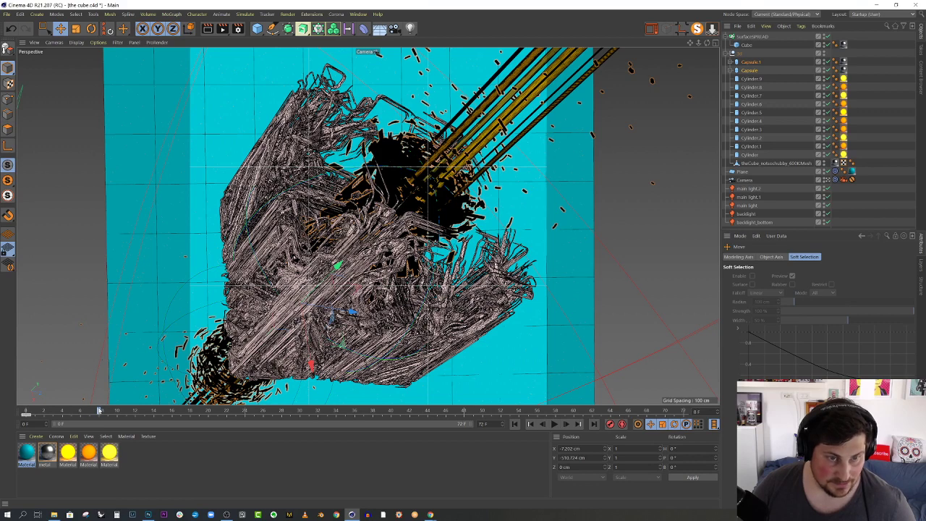
left_click_drag(338, 267, 315, 286)
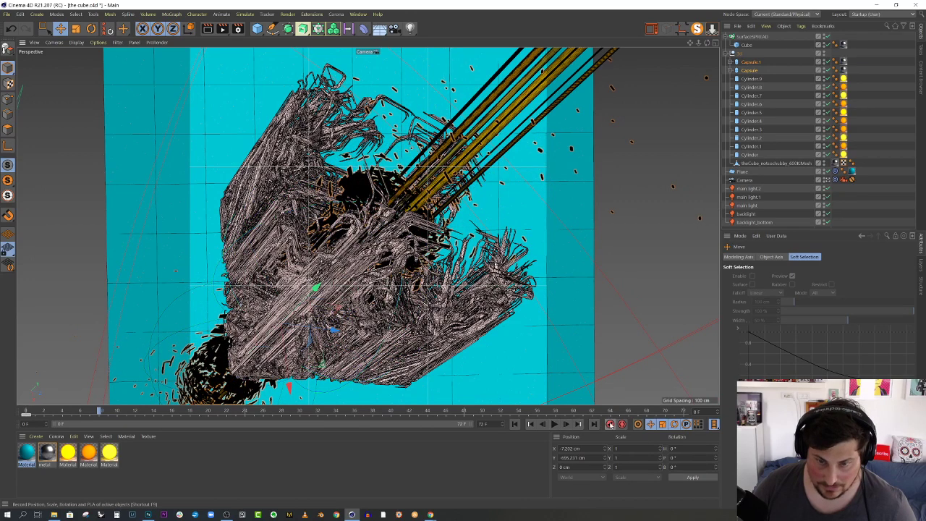
left_click(609, 425)
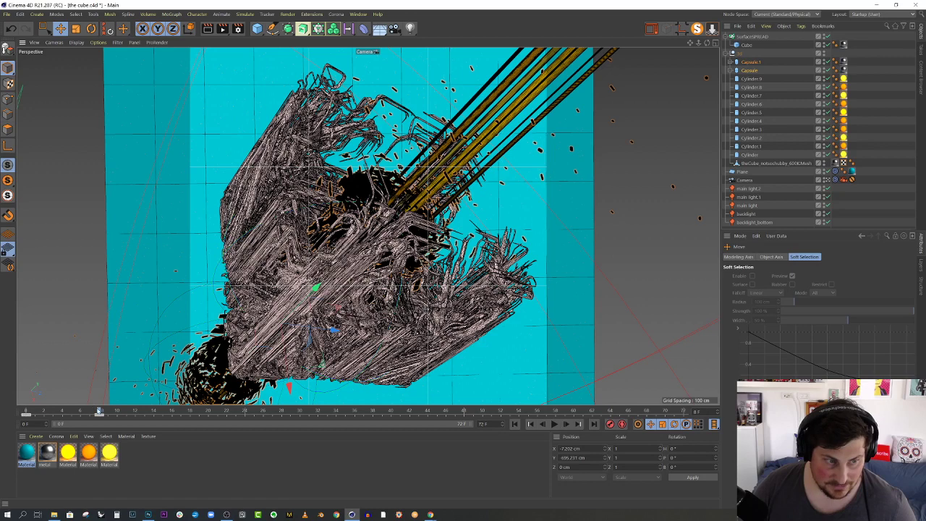
left_click_drag(99, 411, 62, 411)
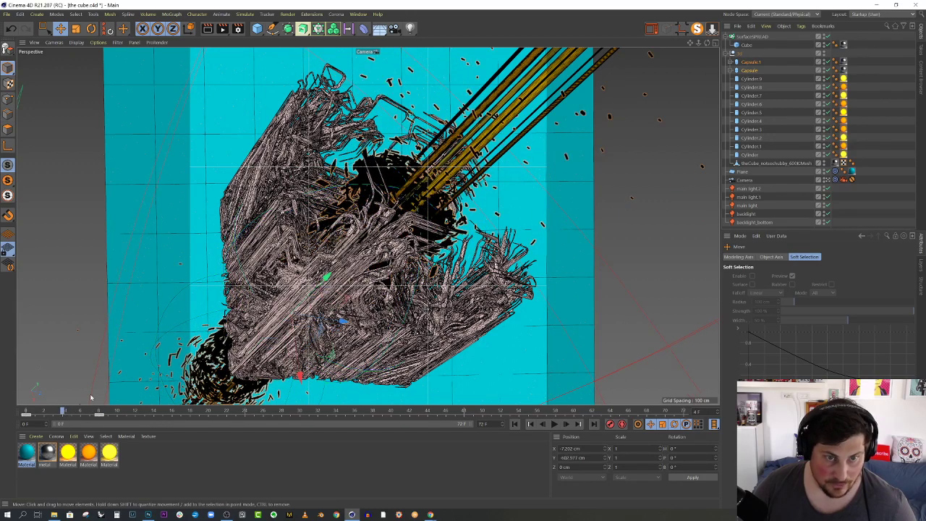
Enable camera and object motion blur in the Corona camera and postprocessing render settings, and close the settings.
left_click(237, 28)
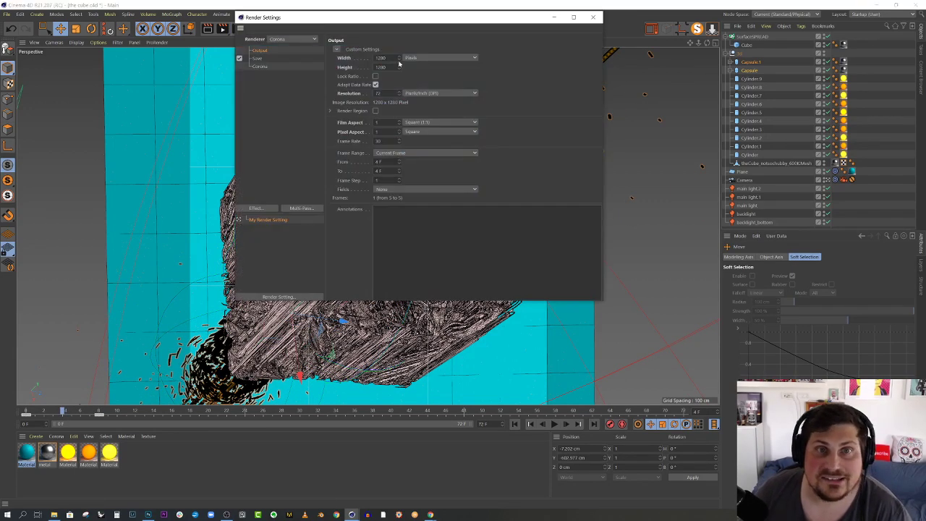
left_click(259, 65)
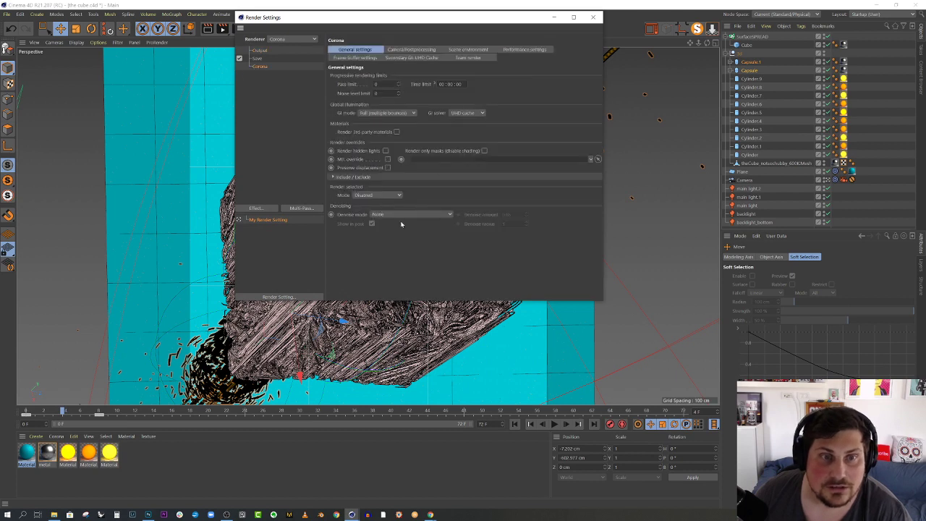
left_click(412, 49)
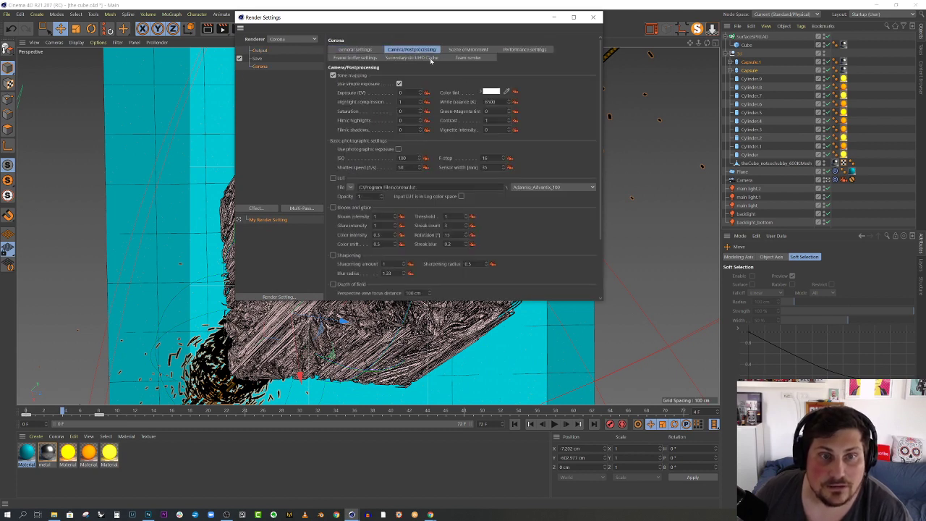
left_click(525, 50)
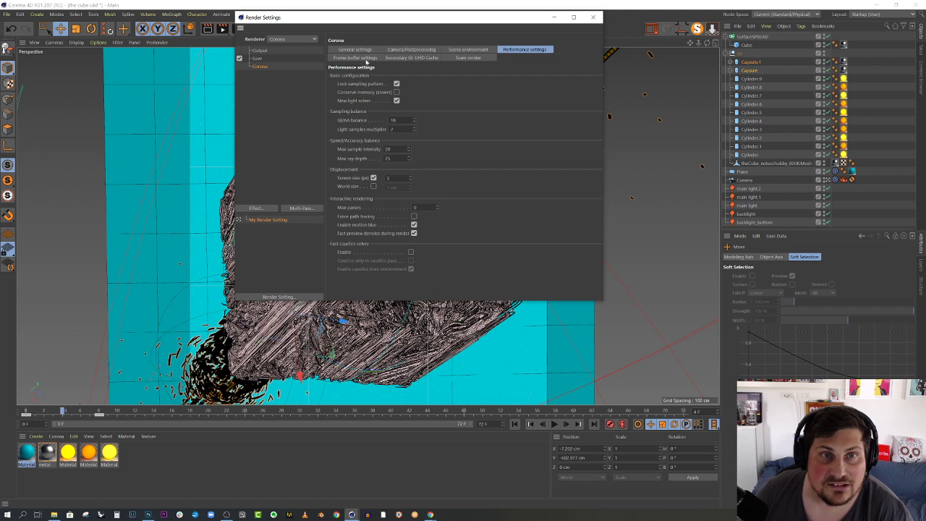
left_click(418, 59)
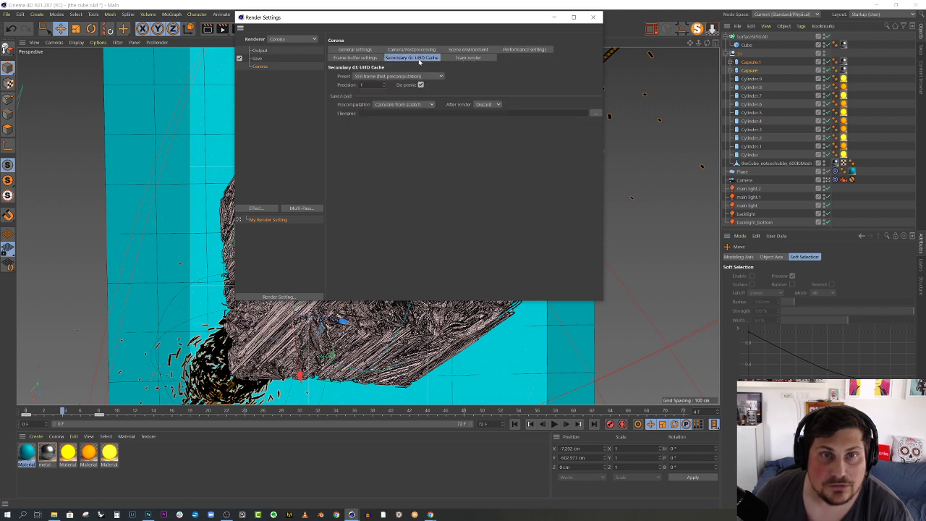
left_click(373, 58)
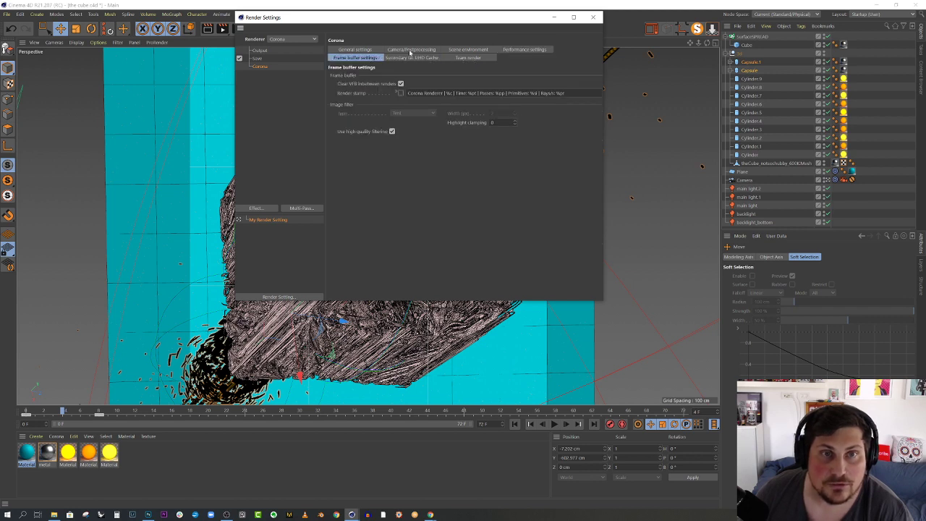
left_click(411, 50)
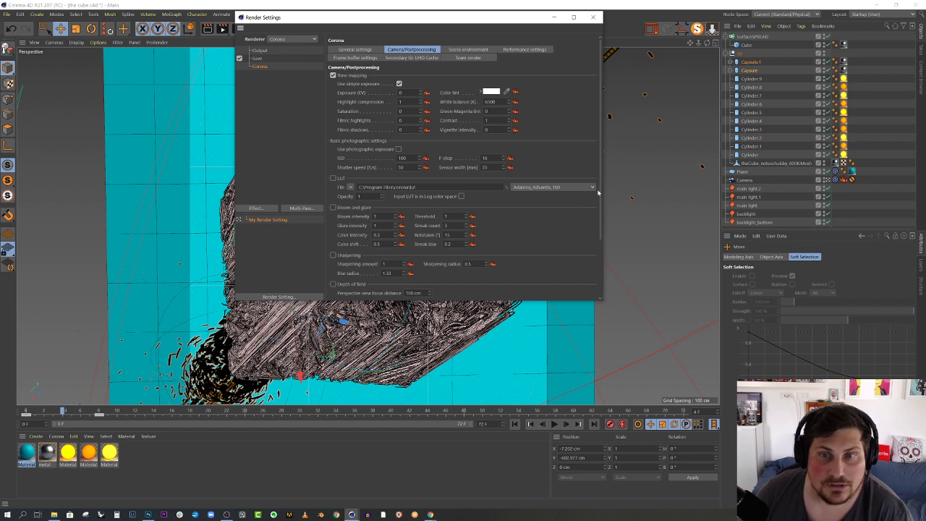
left_click_drag(599, 192, 600, 256)
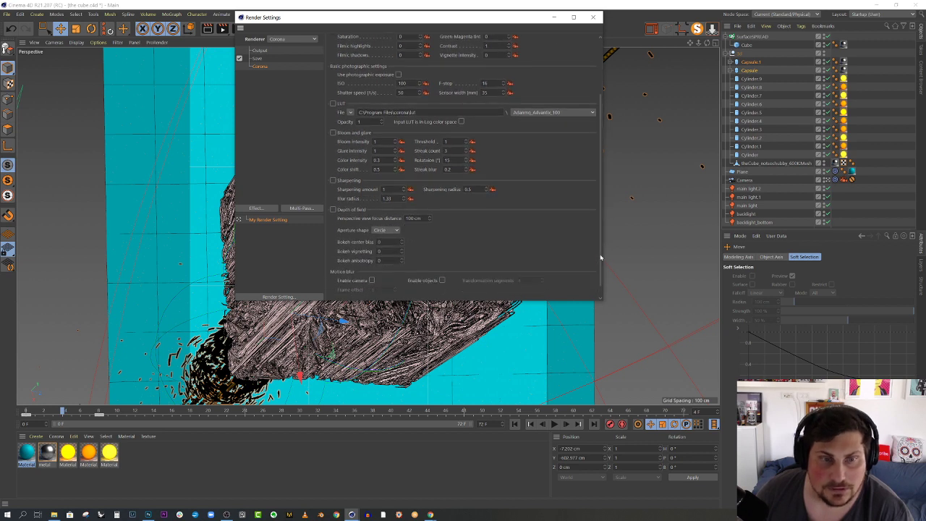
left_click(371, 280)
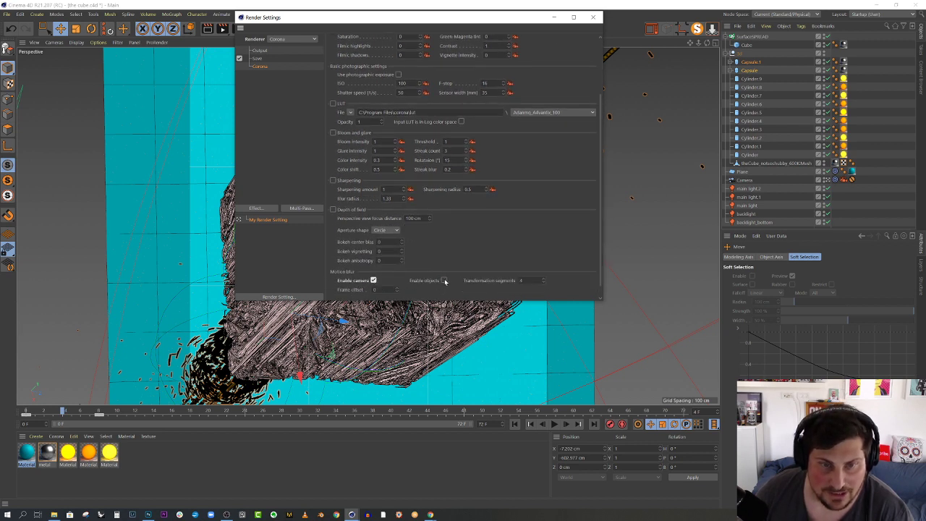
left_click(445, 281)
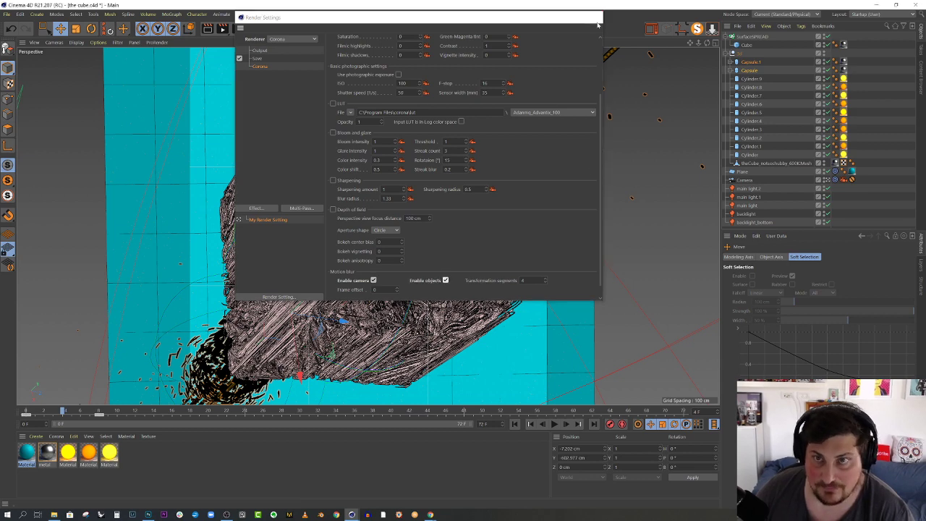
left_click(593, 17)
Render frame 4 through the camera in the Corona frame buffer with motion blur, and close the buffer.
left_click(651, 29)
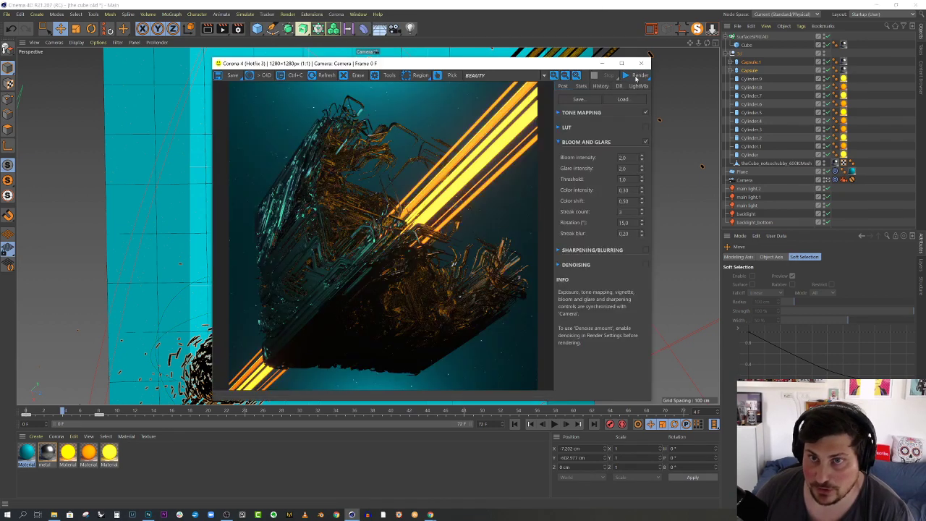
left_click(637, 76)
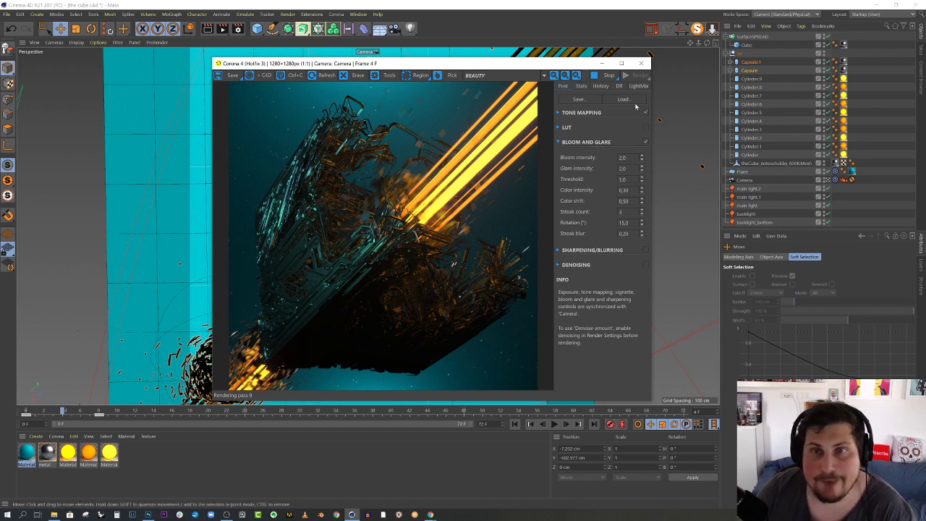
left_click(641, 63)
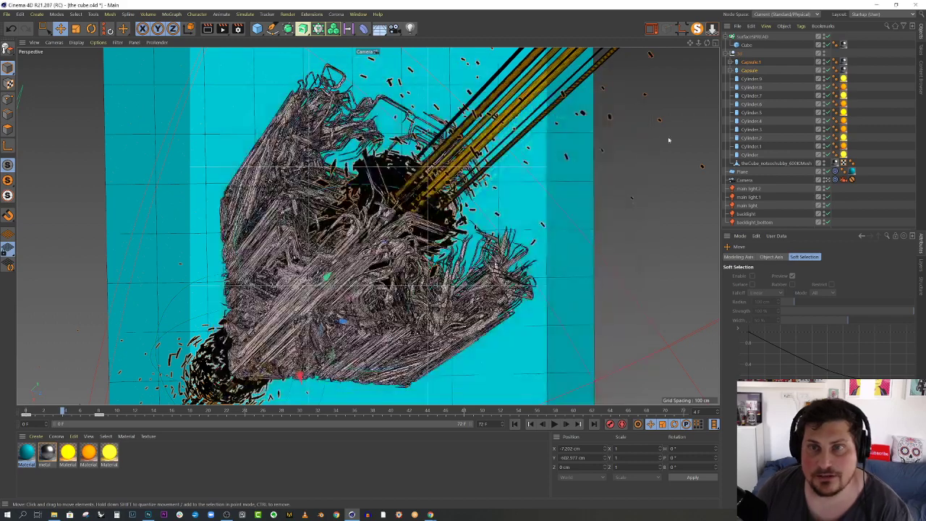
Leave the camera view, select the first main light and change its colour to orange with a hue of about 29°.
left_click(828, 180)
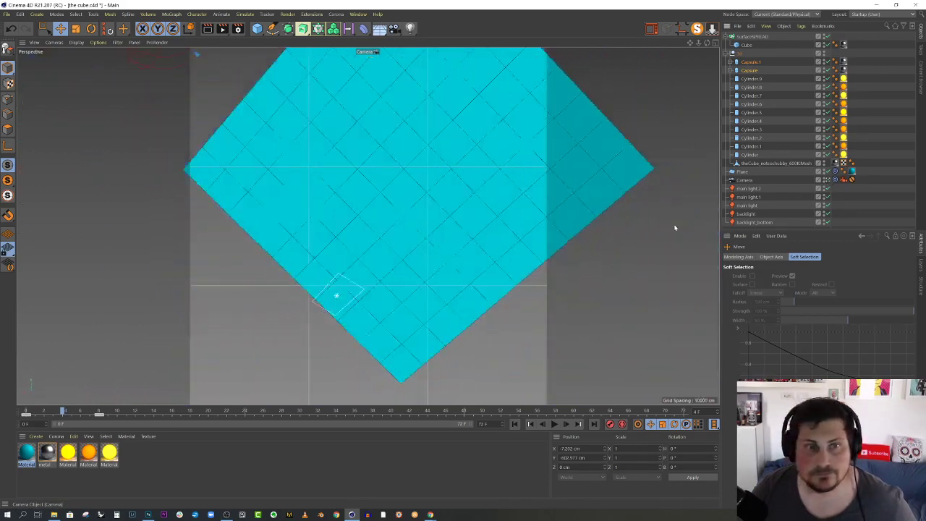
left_click_drag(676, 227, 420, 223, "alt")
left_click_drag(379, 200, 422, 225, "alt")
right_click_drag(428, 221, 369, 276, "alt")
mouse_move(353, 147)
right_mouse_down("alt")
mouse_move(421, 165)
mouse_move(399, 179)
mouse_move(578, 173)
right_mouse_up("alt")
left_click_drag(406, 141, 395, 195, "alt")
mouse_move(394, 197)
right_mouse_down("alt")
mouse_move(438, 205)
mouse_move(423, 205)
right_mouse_up("alt")
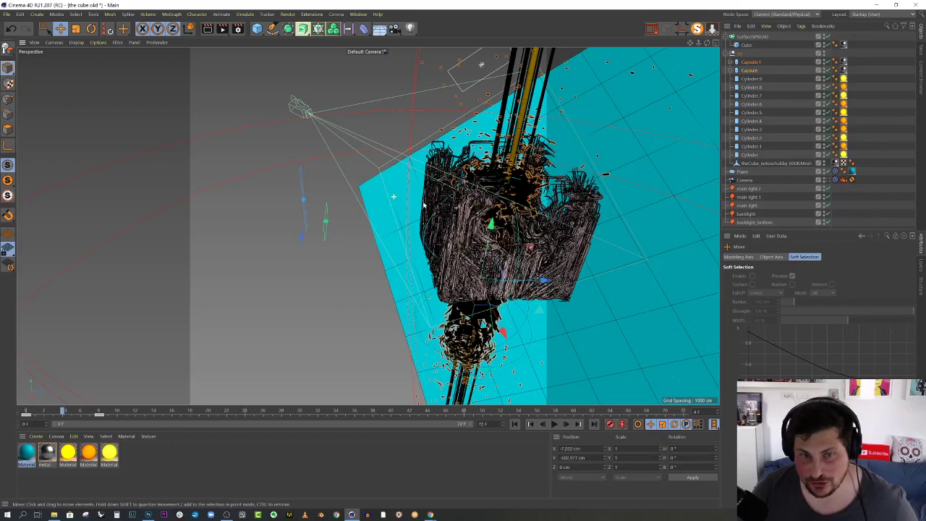
left_click(303, 205)
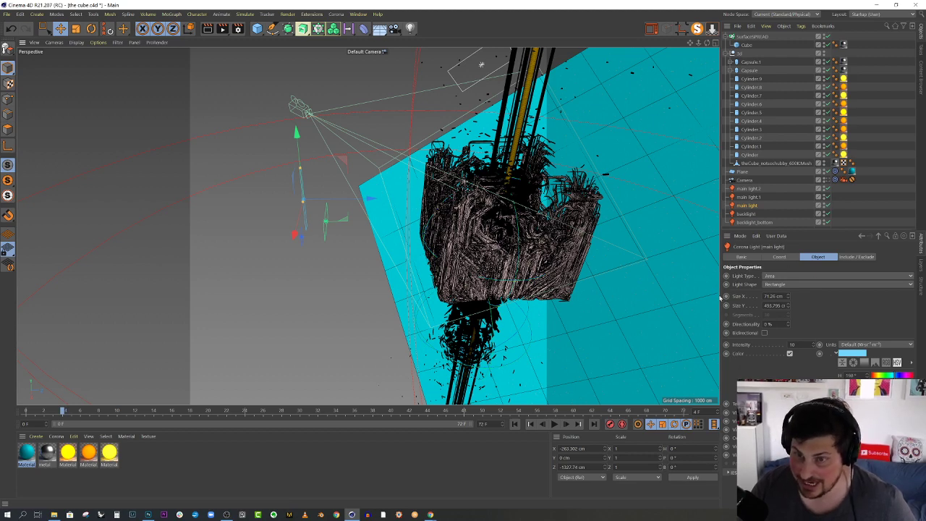
left_click_drag(721, 296, 678, 296)
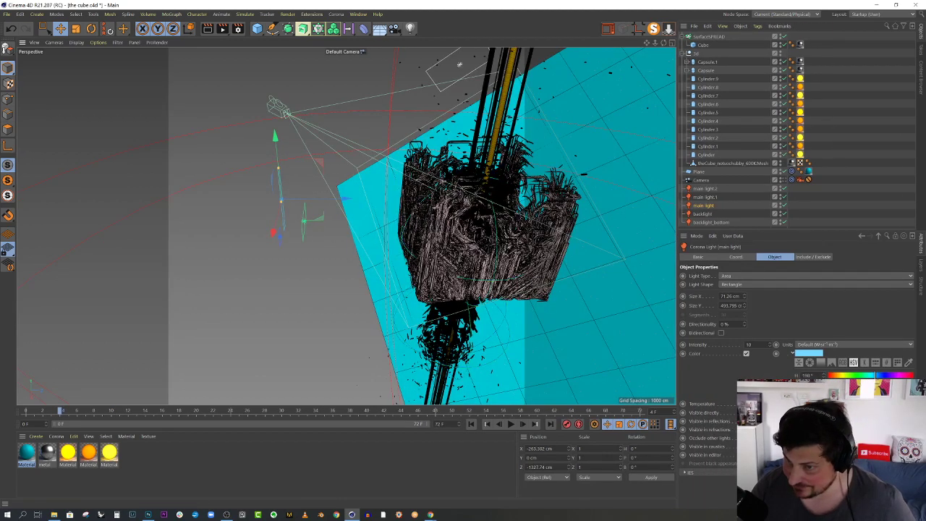
left_click_drag(876, 376, 831, 376)
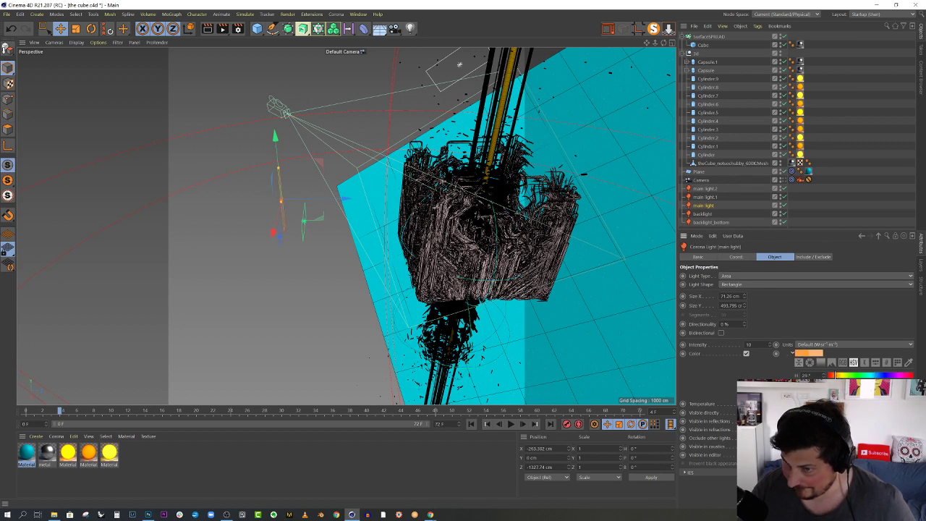
Duplicate the orange main light along its X axis to the opposite side of the cube, at about X 1031 cm.
left_click(791, 179)
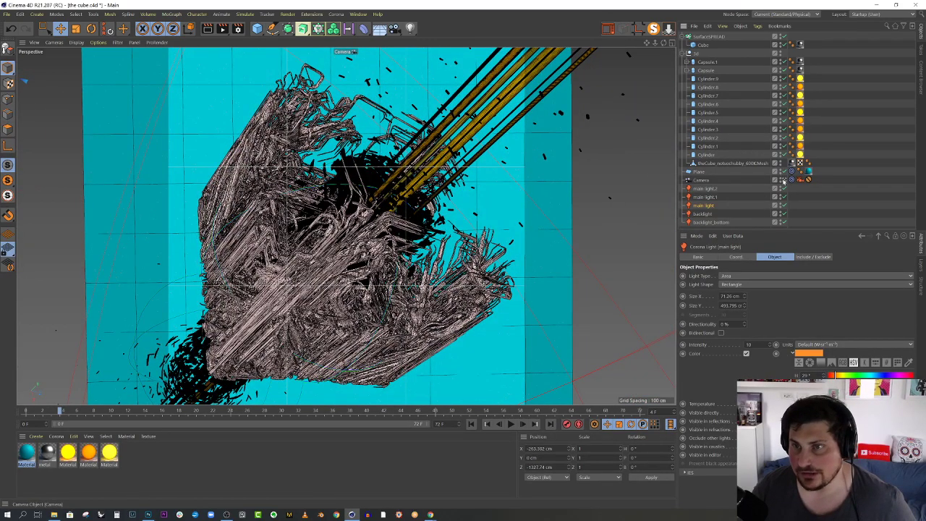
left_click(785, 181)
scroll(420, 206, "down", 3)
scroll(434, 199, "up", 5)
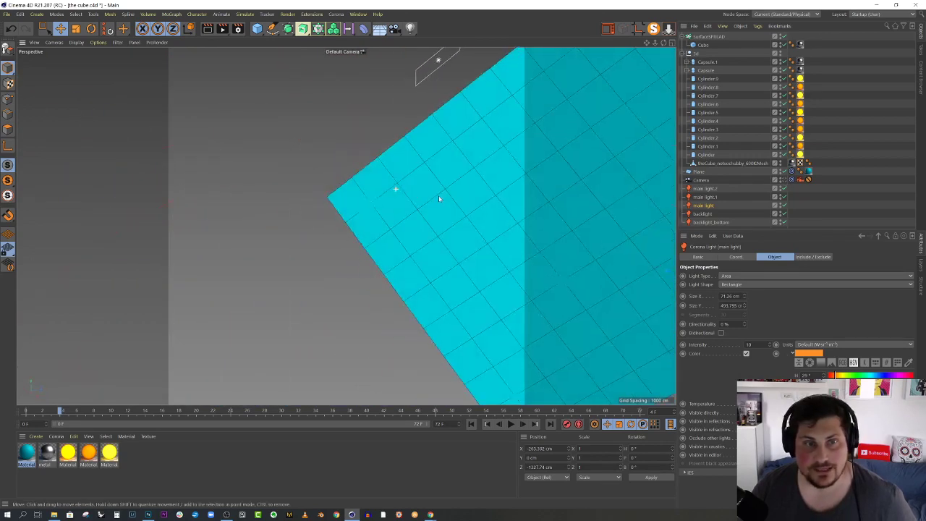
key("ctrl+shift+z")
right_click_drag(412, 199, 434, 206, "alt")
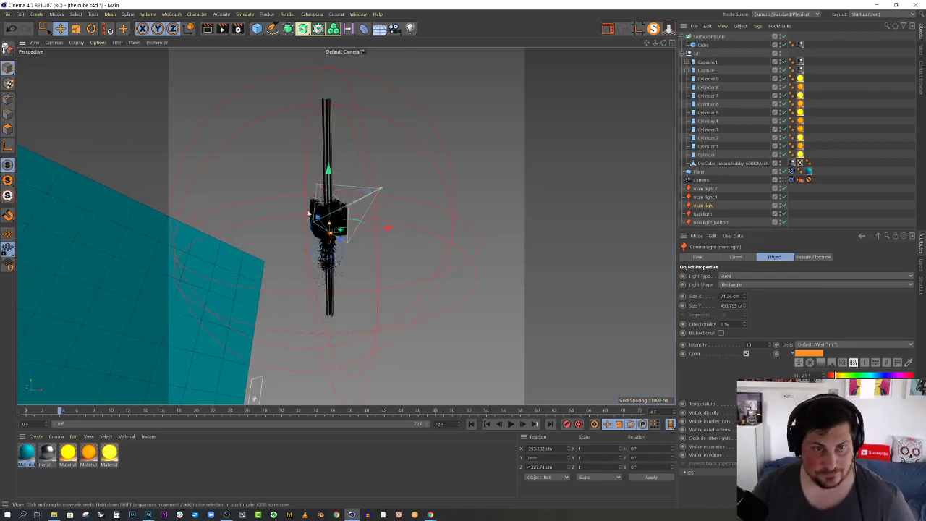
right_click_drag(340, 213, 397, 266, "alt")
left_click_drag(397, 267, 289, 282, "alt")
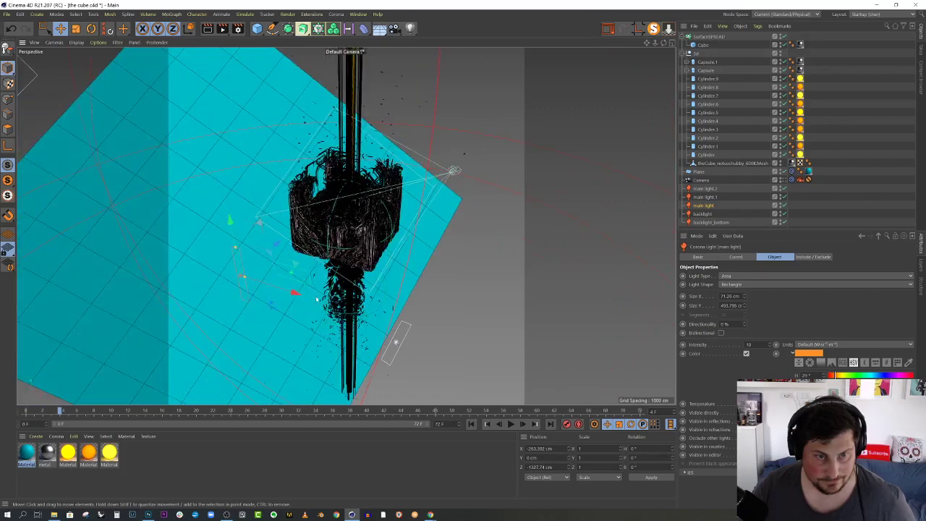
mouse_move(289, 283)
right_mouse_down("alt")
mouse_move(329, 293)
mouse_move(282, 290)
mouse_move(292, 291)
right_mouse_up("alt")
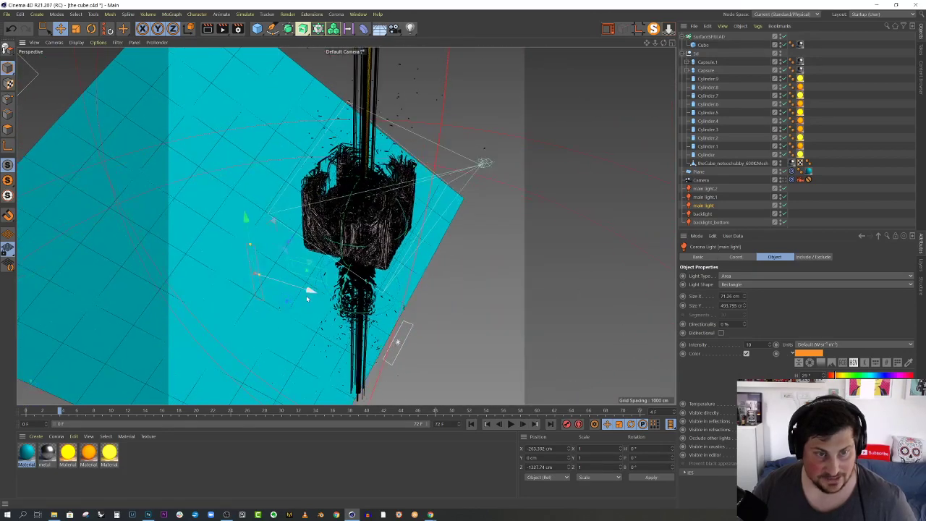
left_click_drag(312, 293, 500, 350, "ctrl")
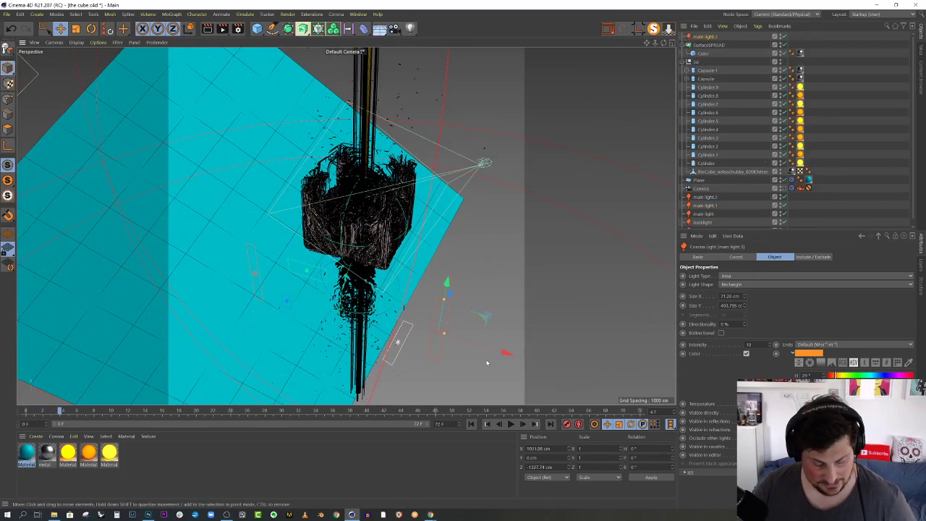
Rotate the duplicated light to a heading of 90°.
key("r")
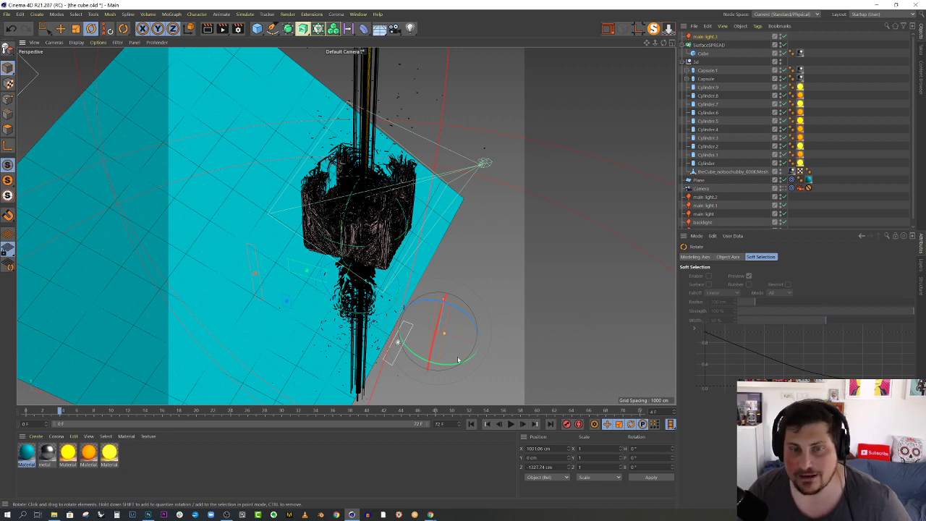
left_click_drag(445, 367, 513, 338)
left_click_drag(455, 336, 431, 336, "alt")
key("s")
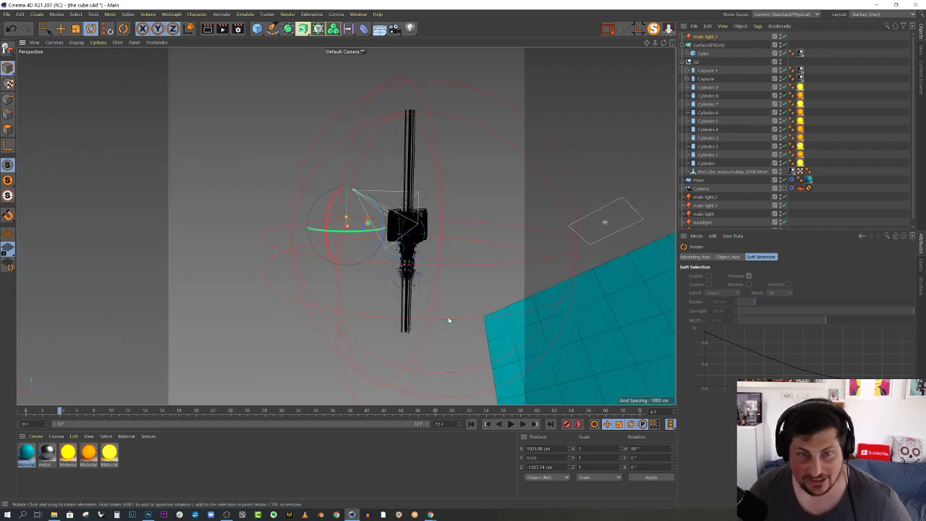
Resize the duplicated light to about 631 by 60 cm and place it beside the cube at about X 996, Y -238, Z -64 cm.
scroll(448, 317, "down", 2)
left_click_drag(400, 242, 422, 261, "alt")
right_click_drag(405, 251, 477, 251, "alt")
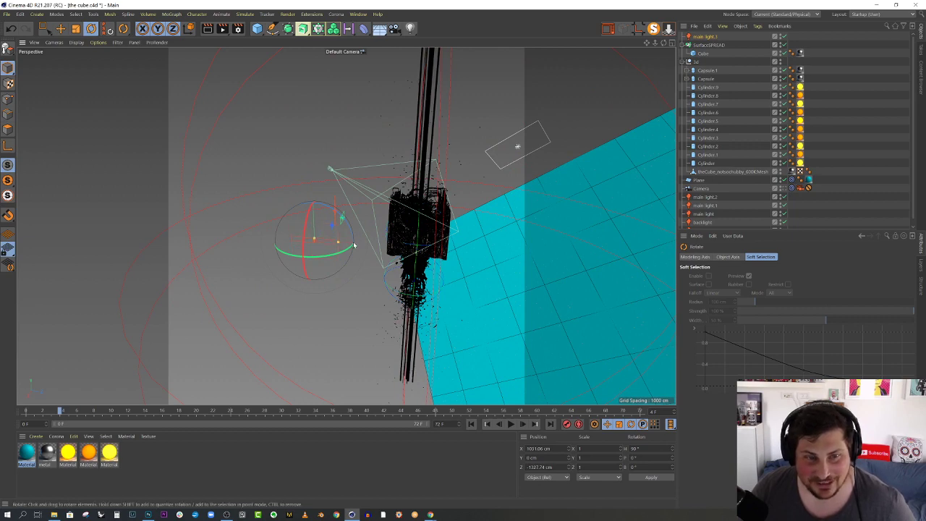
left_click_drag(347, 248, 538, 253, "alt")
key("e")
scroll(430, 288, "up", 5)
scroll(538, 253, "up", 3)
scroll(498, 280, "down", 5)
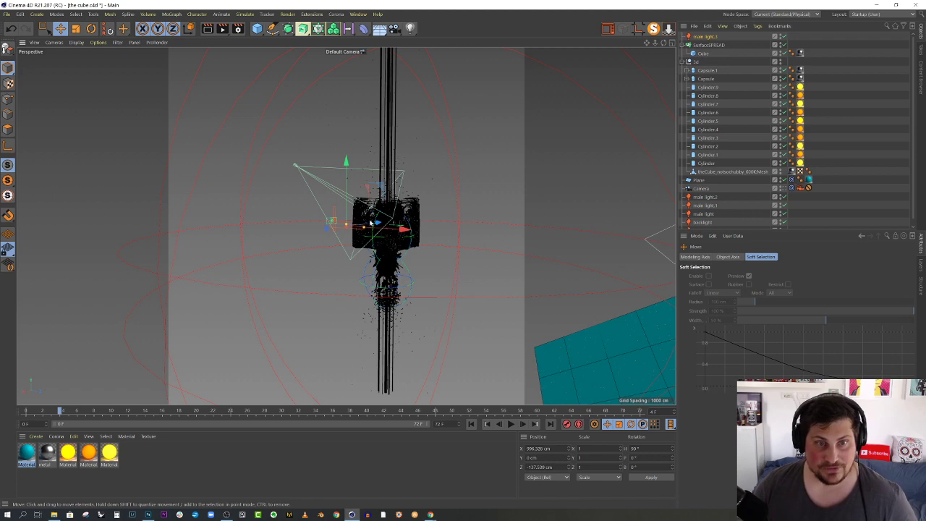
scroll(370, 222, "up", 3)
left_click_drag(304, 246, 460, 277)
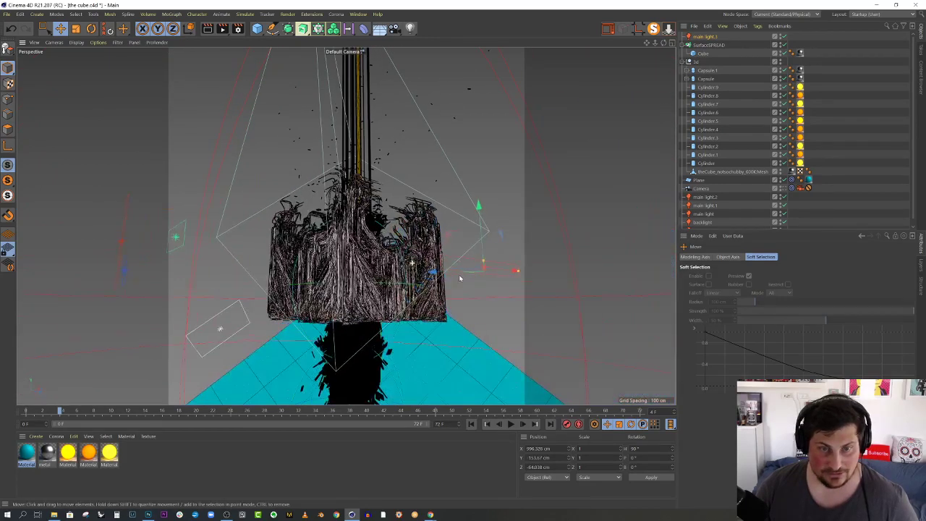
left_click_drag(477, 207, 479, 225)
Rename the duplicated light and move it directly below the camera, above the main lights, in the object hierarchy.
left_click(706, 37)
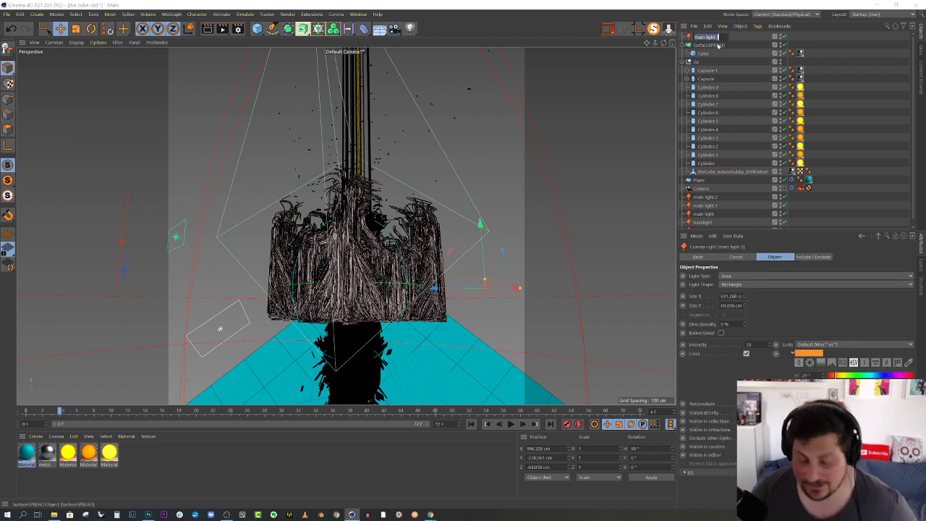
type("render")
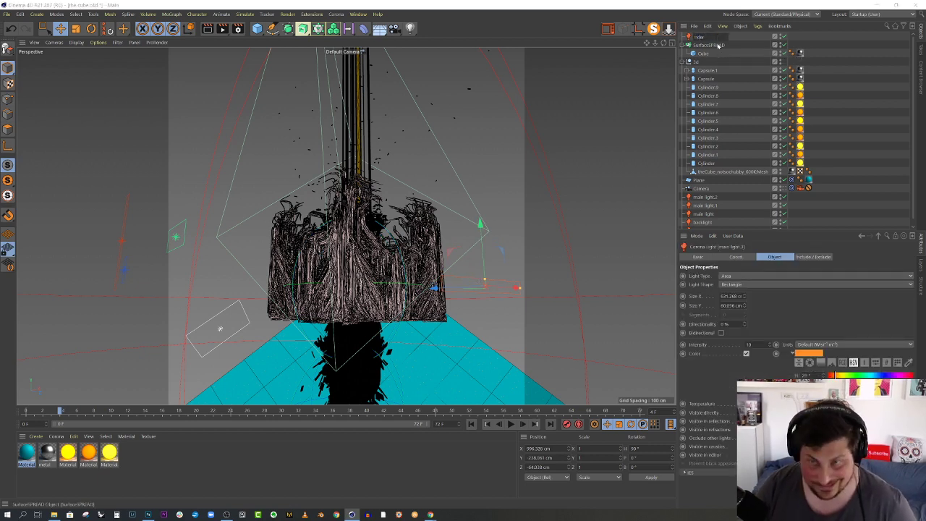
key("Return")
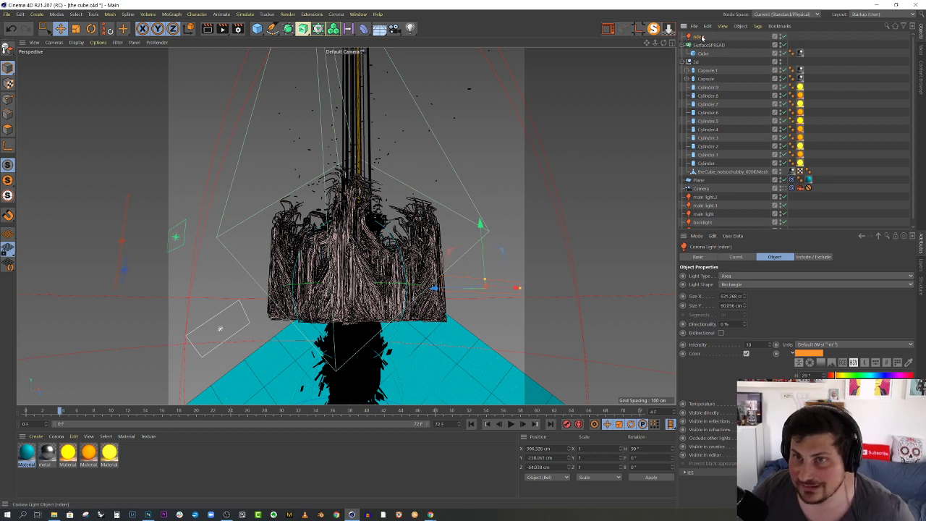
left_click_drag(705, 132, 709, 195)
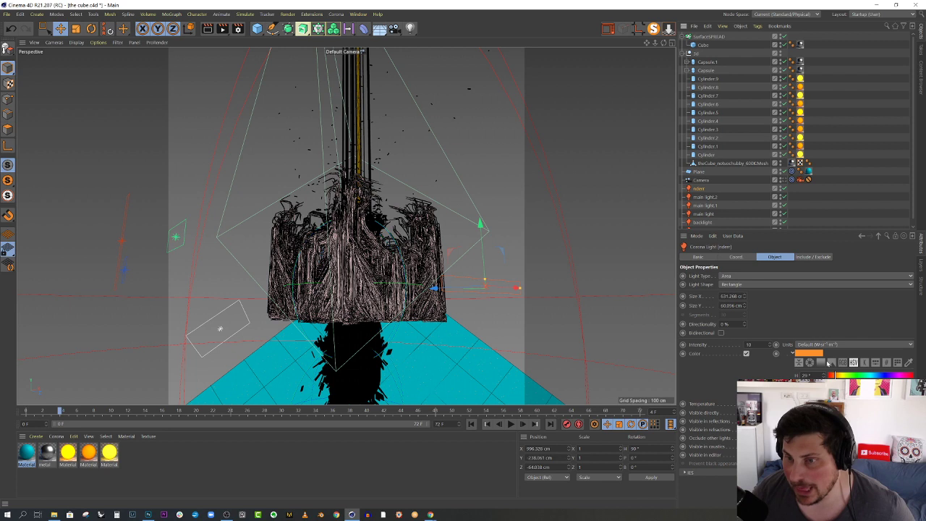
Set the renamed light's intensity to 4 and its colour to blue with a hue of about 224°.
left_click_drag(837, 376, 883, 375)
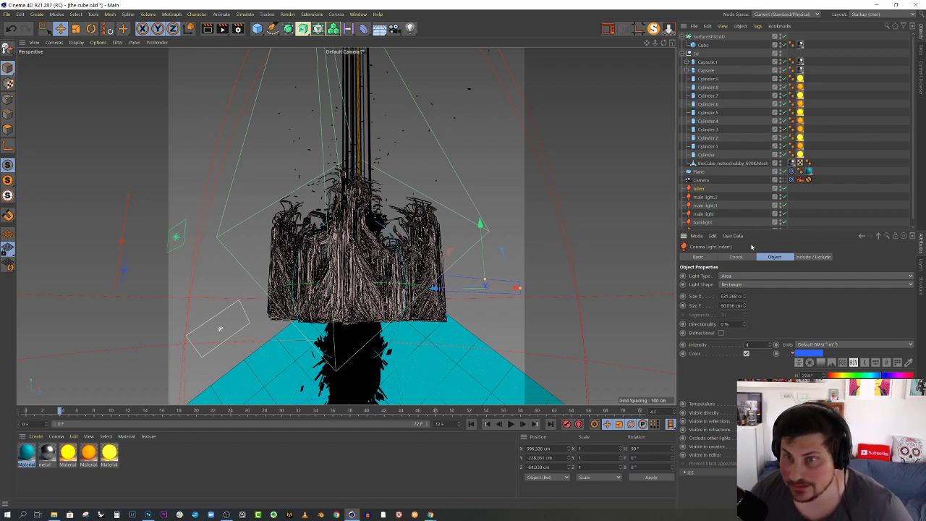
key("ctrl+shift+z")
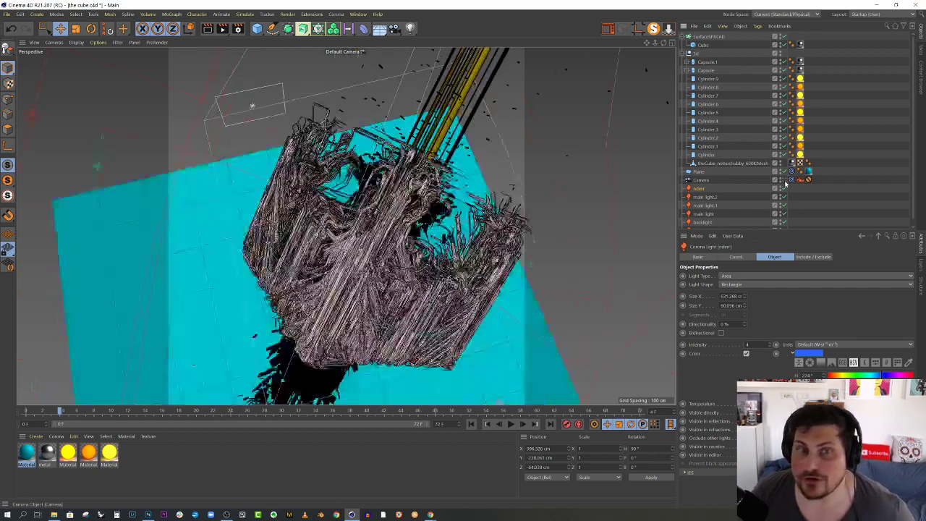
Render a Corona preview through the scene camera to check the blue light's effect on the cube.
left_click(790, 180)
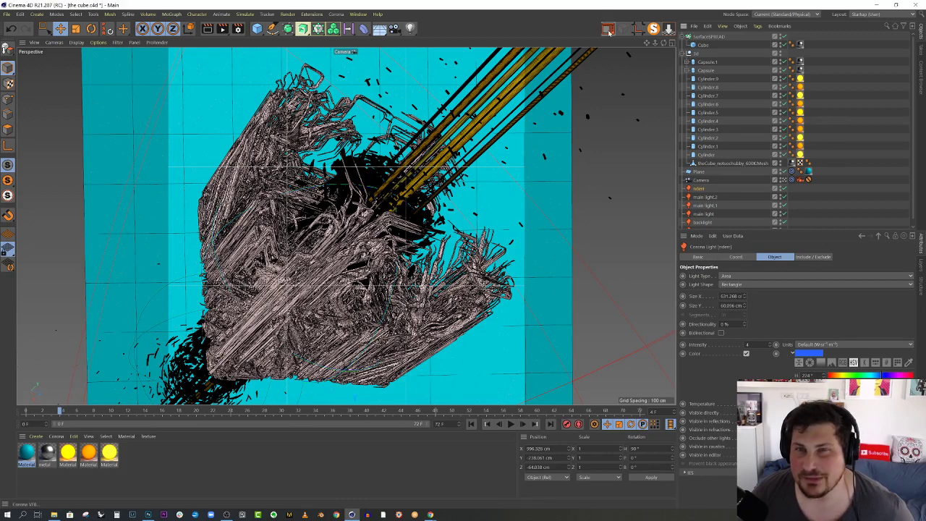
left_click(608, 28)
left_click(636, 75)
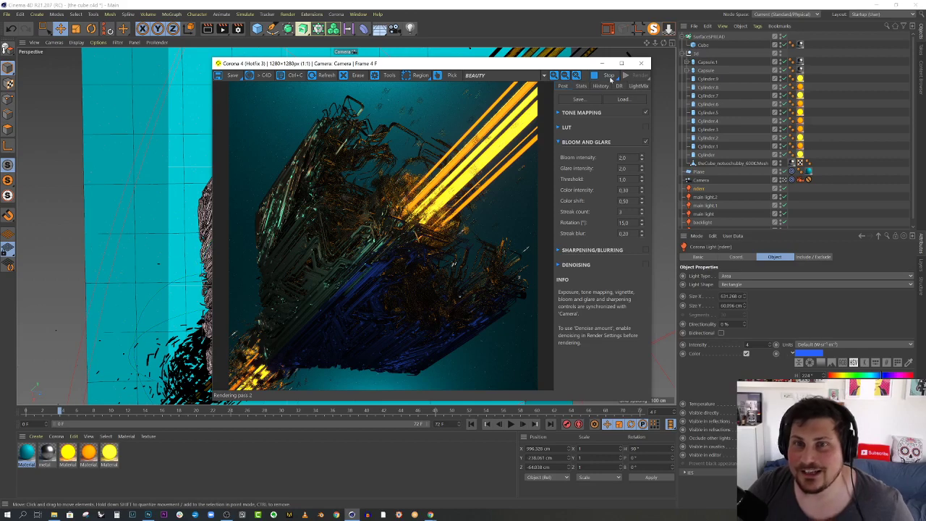
left_click(641, 64)
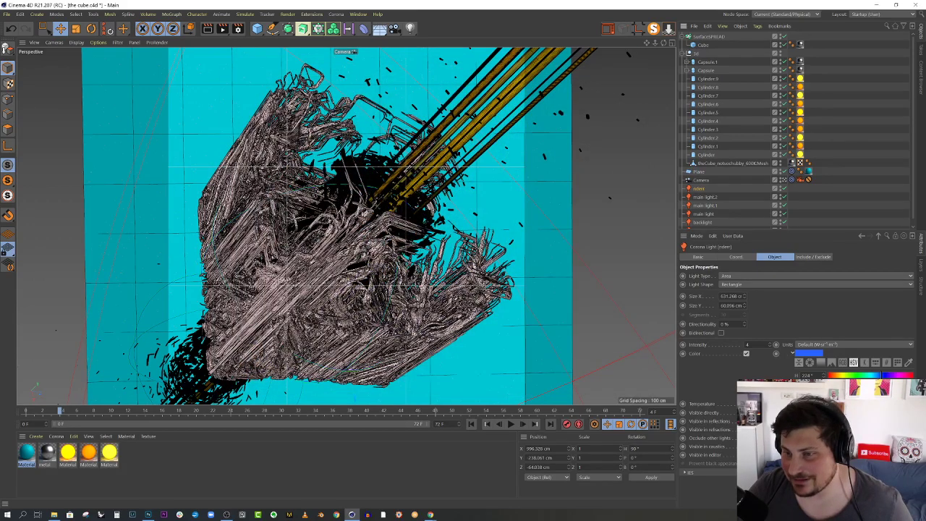
Desaturate the blue area light to a nearly white blue and shorten its X size to about 208 cm.
left_click_drag(898, 384, 845, 384)
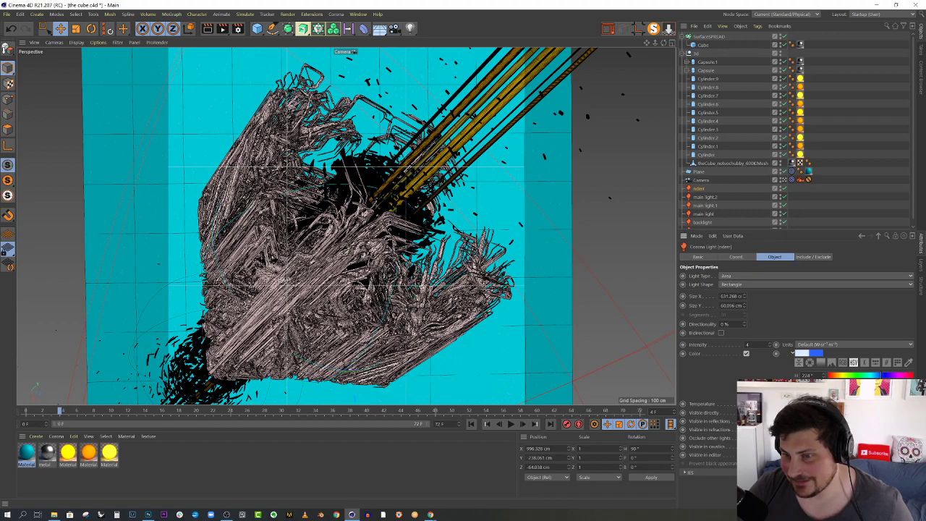
left_click_drag(845, 384, 845, 384)
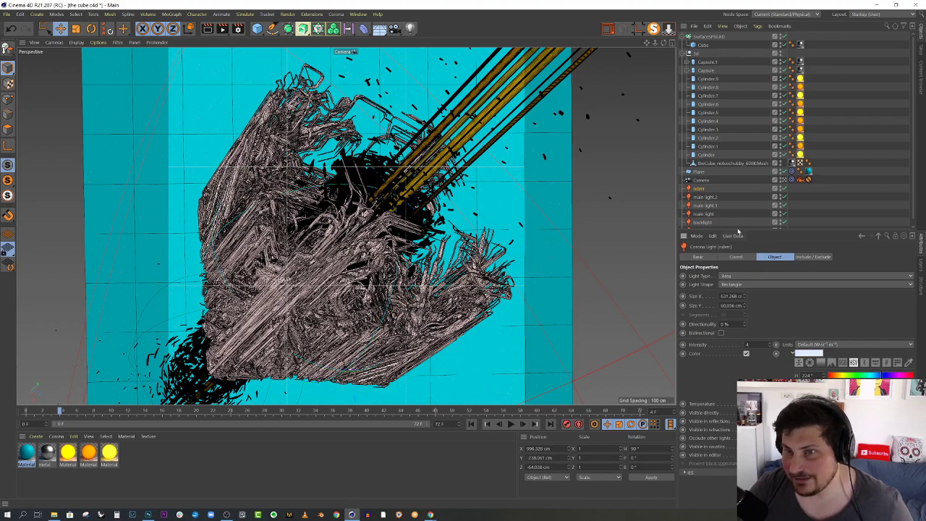
left_click(785, 181)
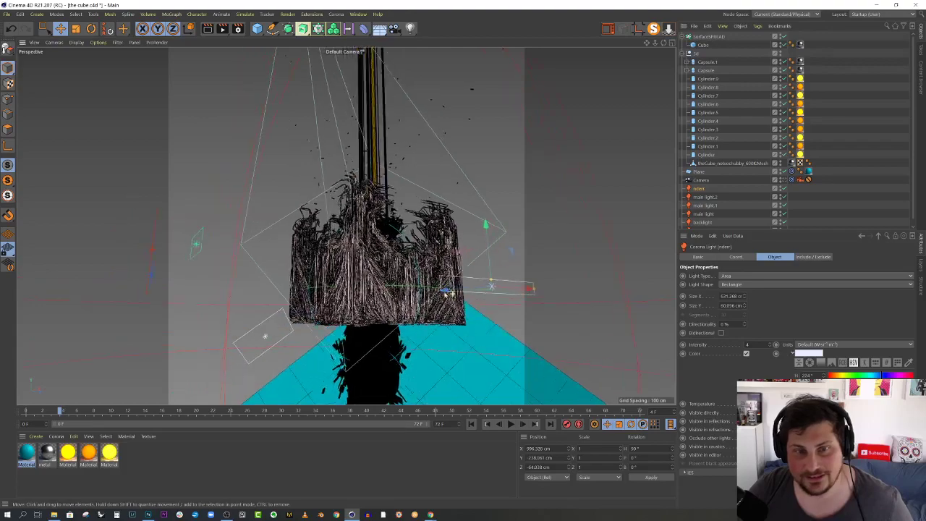
left_click_drag(446, 292, 513, 285, "alt")
left_click_drag(590, 286, 538, 286)
Render a Corona preview through the scene camera to check the shortened, paler light.
left_click(786, 181)
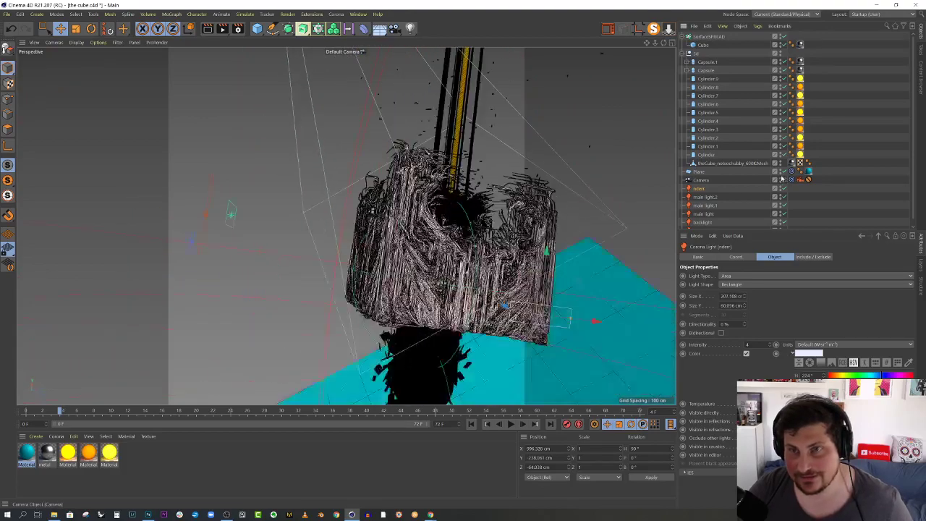
left_click(608, 28)
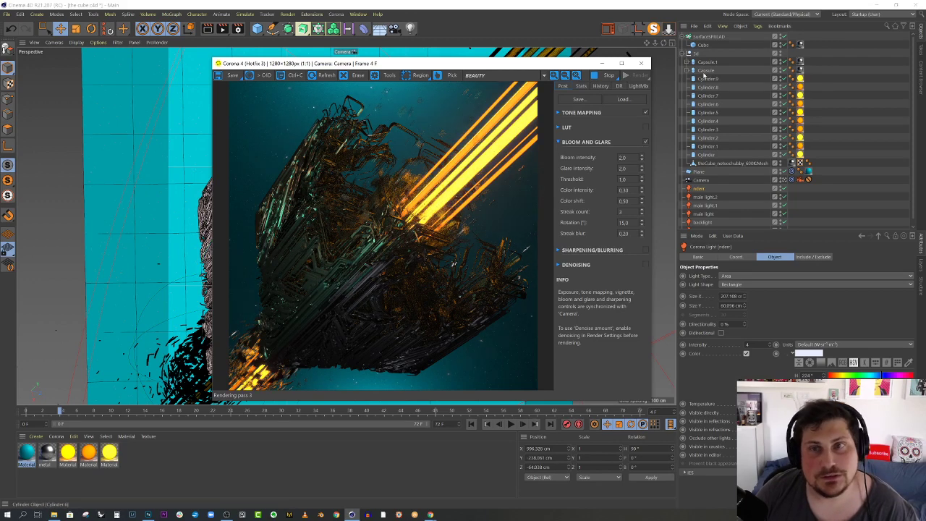
left_click(605, 77)
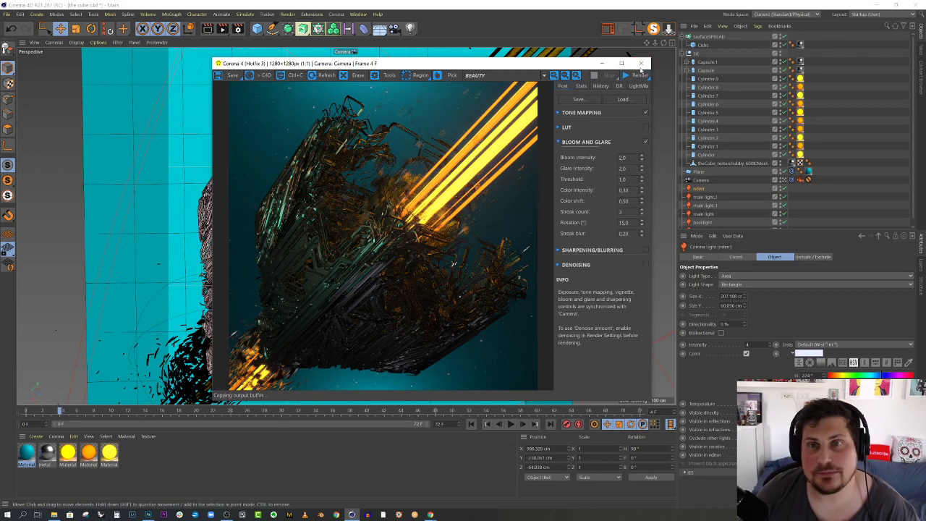
left_click(641, 63)
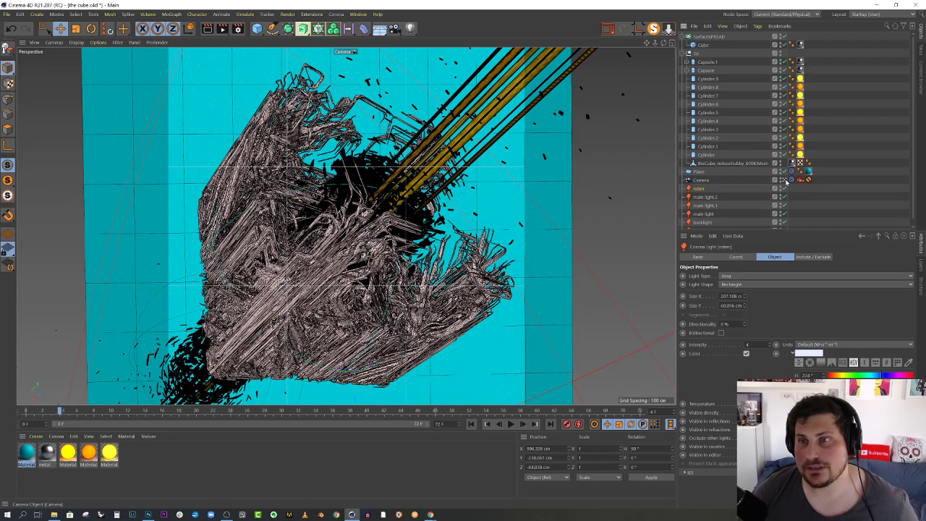
Resize main light.2 to about 289 by 157 cm and shift it to about X 63 cm.
left_click(785, 180)
left_click_drag(321, 293, 362, 304, "alt")
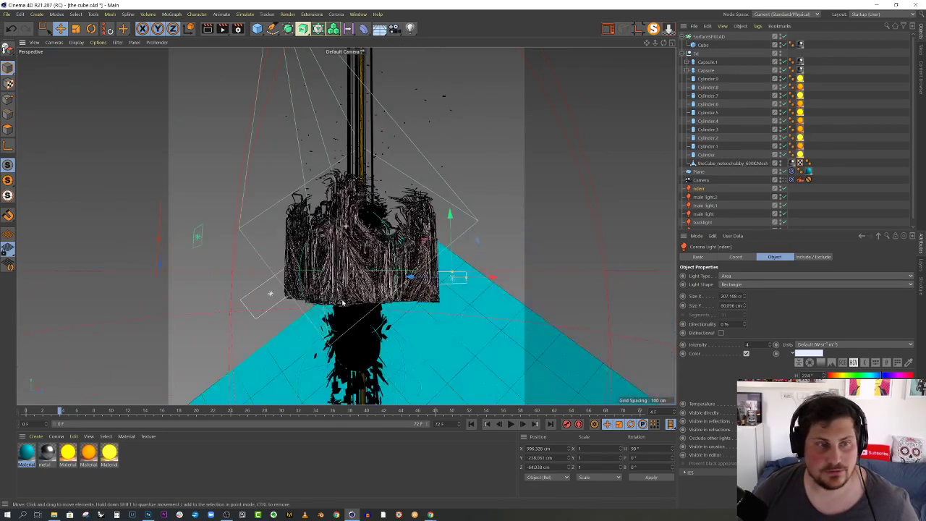
left_click_drag(229, 244, 293, 271, "alt")
left_click_drag(432, 300, 390, 240, "alt")
left_click(358, 219)
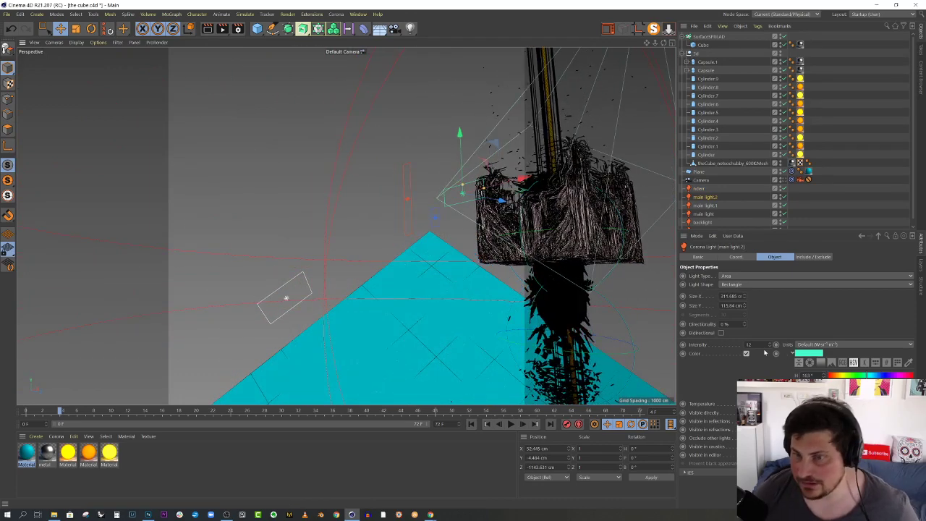
left_click_drag(498, 217, 584, 180, "alt")
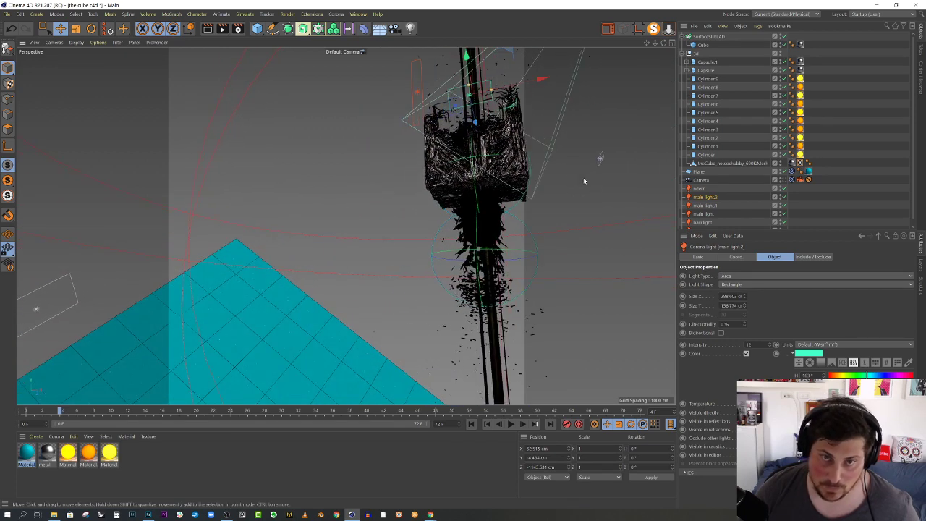
Set the intensity of main light.2 to 15 and desaturate its green colour to a pale mint.
left_click_drag(755, 345, 687, 338)
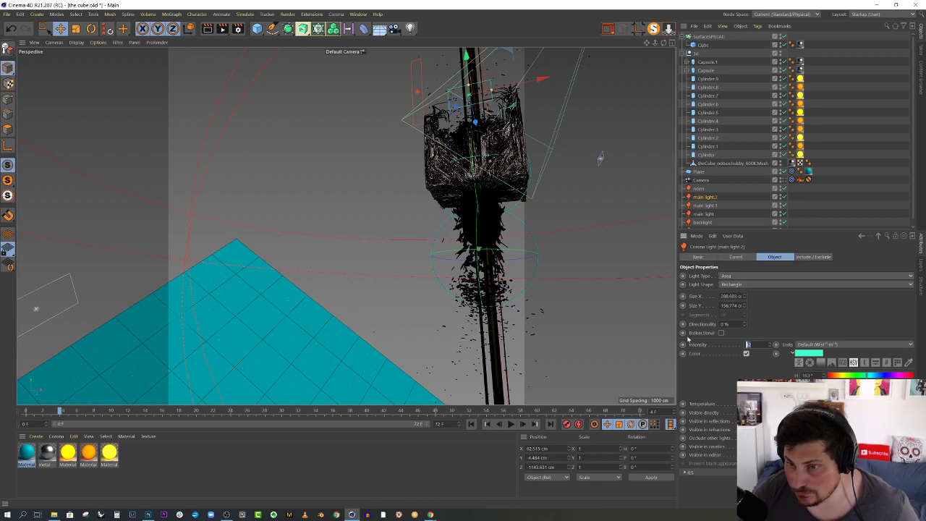
type("15")
key("Return")
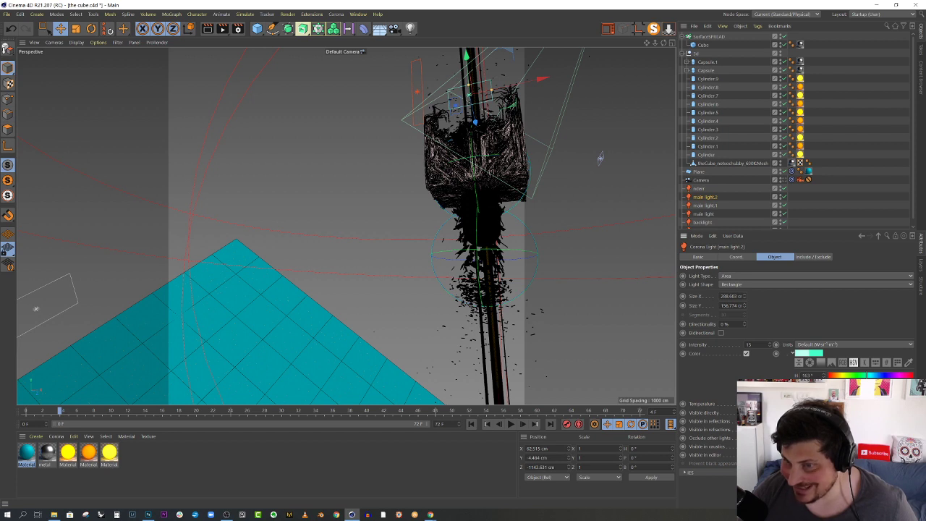
Render a Corona preview through the scene camera to check the brighter main light.2, and stop the render.
left_click(785, 180)
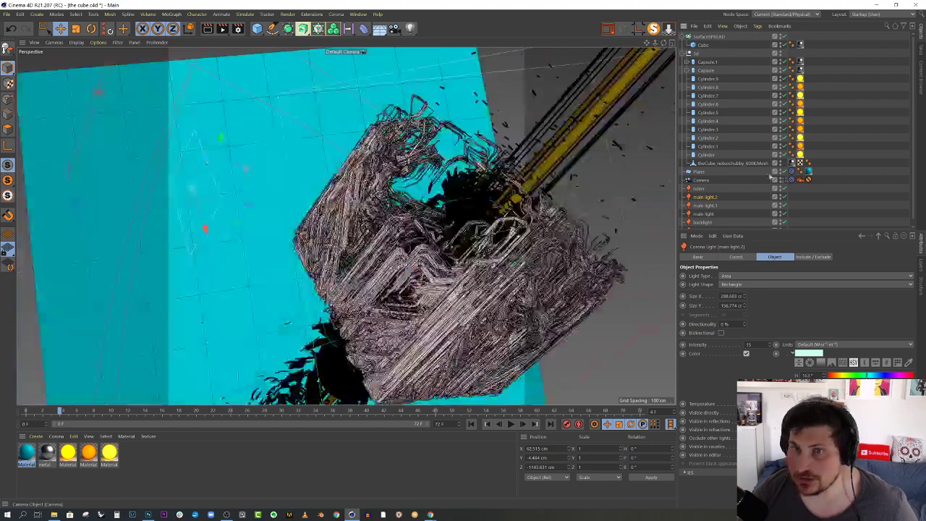
left_click(610, 32)
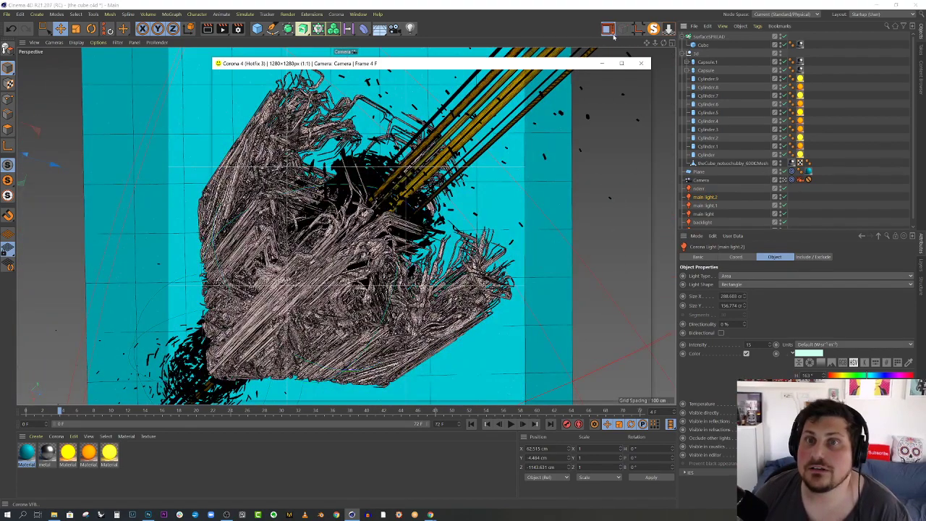
left_click(626, 76)
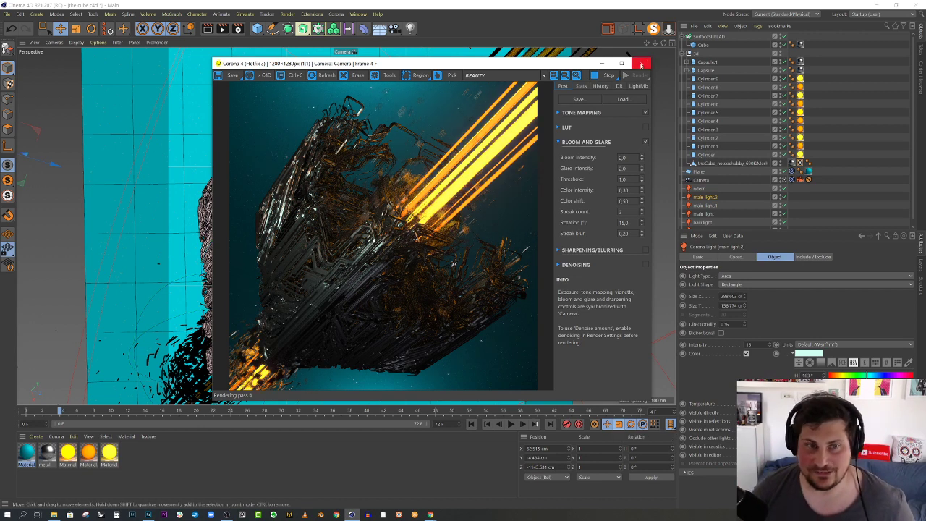
left_click(641, 65)
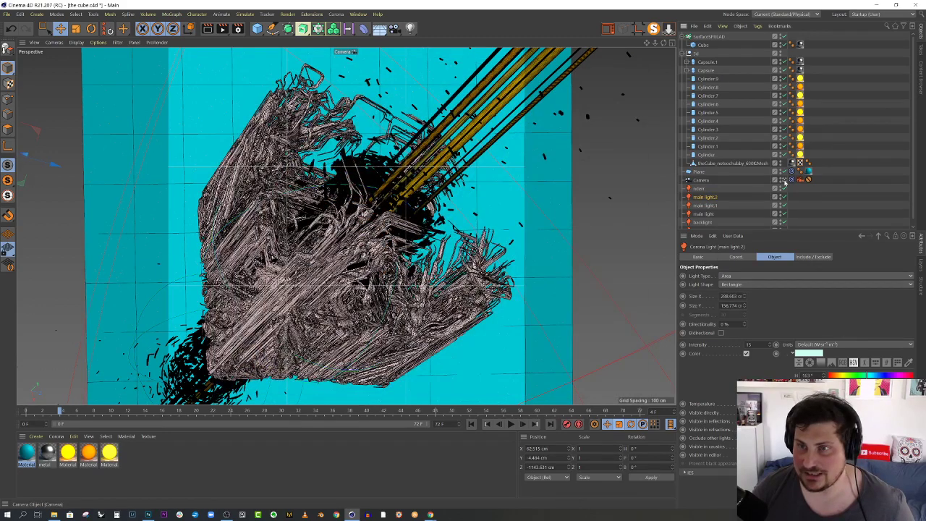
left_click(785, 181)
left_click(607, 29)
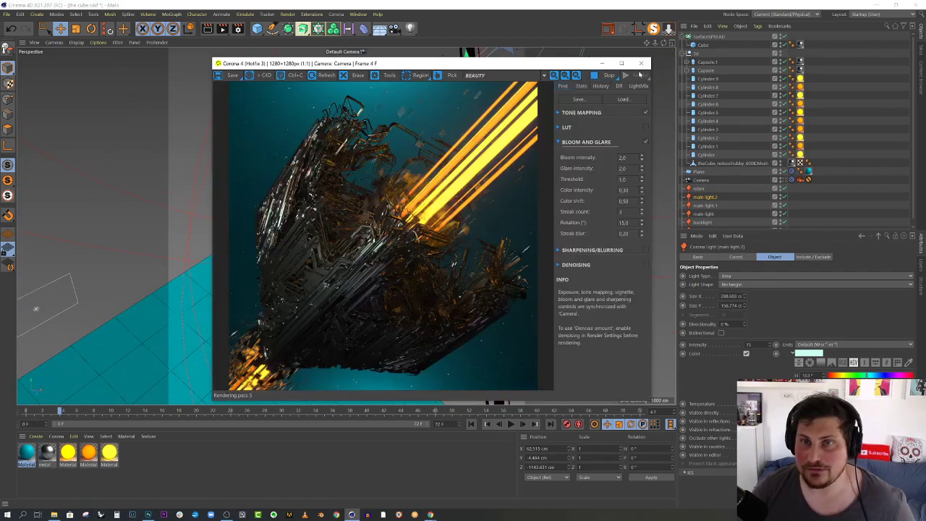
left_click(609, 76)
left_click(641, 63)
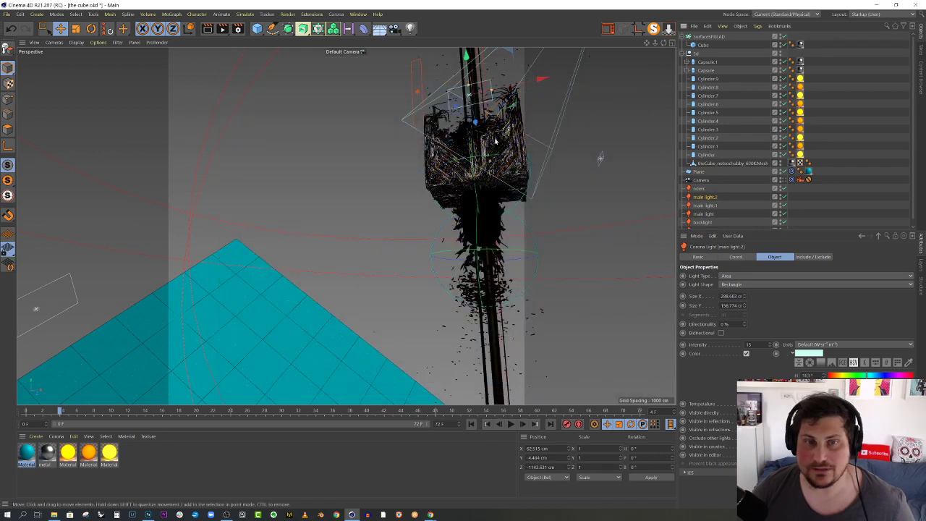
Delete main light.1 and main light, keeping only main light.2 of the main lights.
left_click_drag(490, 137, 367, 182, "alt")
key("Delete")
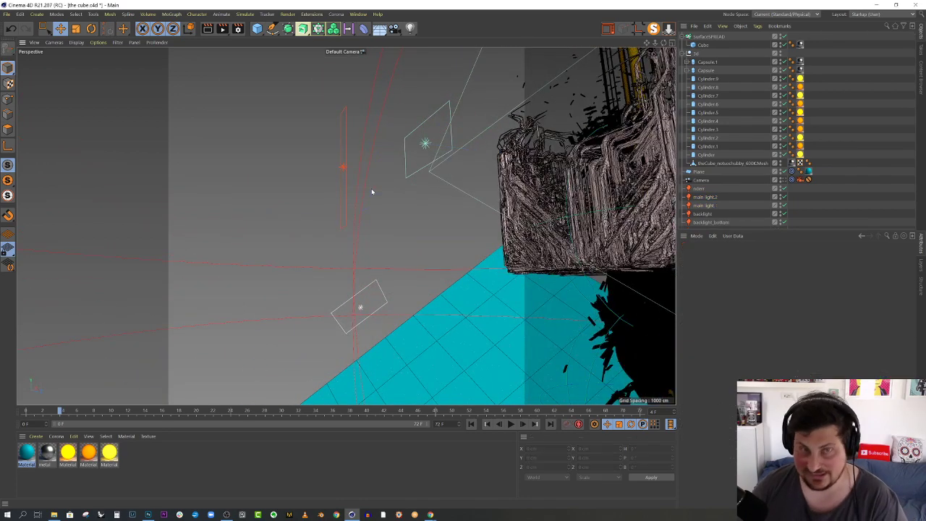
scroll(392, 144, "down", 3)
Resize main light.2 to about 127 by 439 cm and position it at about X -64, Y 71, Z -1144 cm.
left_click(406, 145)
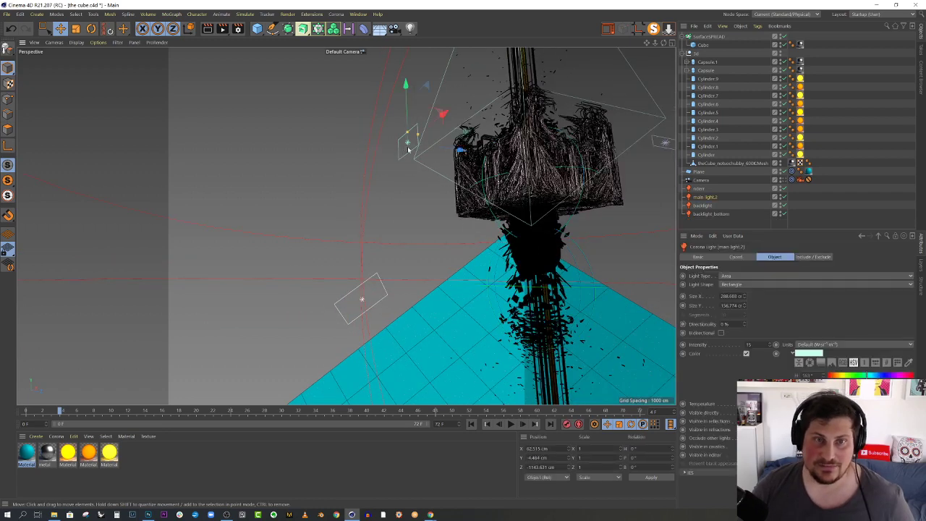
mouse_move(426, 164)
left_mouse_down("alt")
mouse_move(510, 160)
mouse_move(499, 145)
mouse_move(524, 132)
mouse_move(447, 176)
mouse_move(436, 172)
left_mouse_up("alt")
left_click_drag(481, 129, 501, 144)
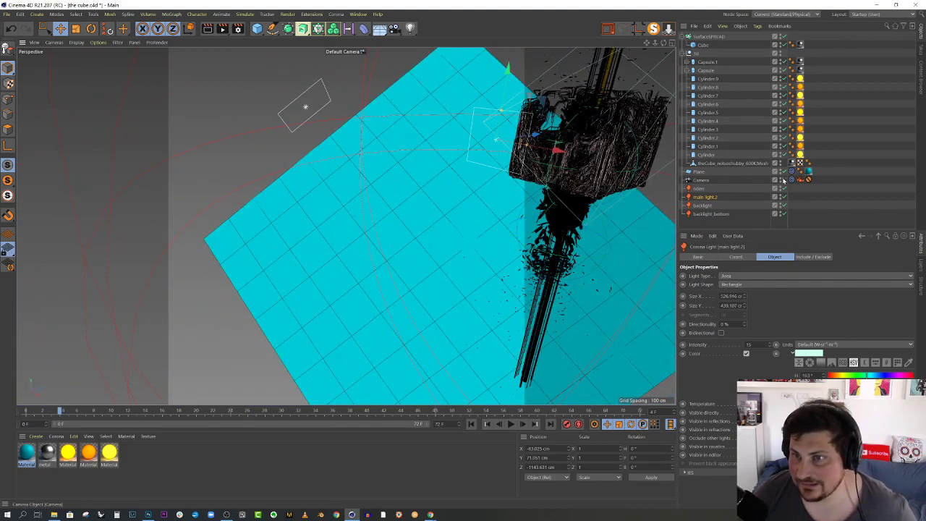
Return to the scene camera view and examine the coordinate, object, colour and include/exclude settings of main light.2.
left_click(784, 180)
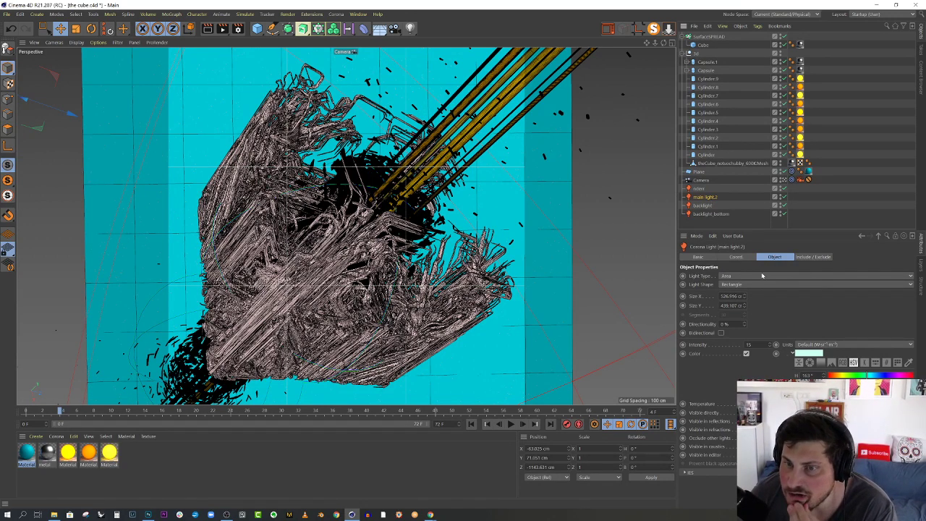
left_click(745, 258)
left_click(773, 257)
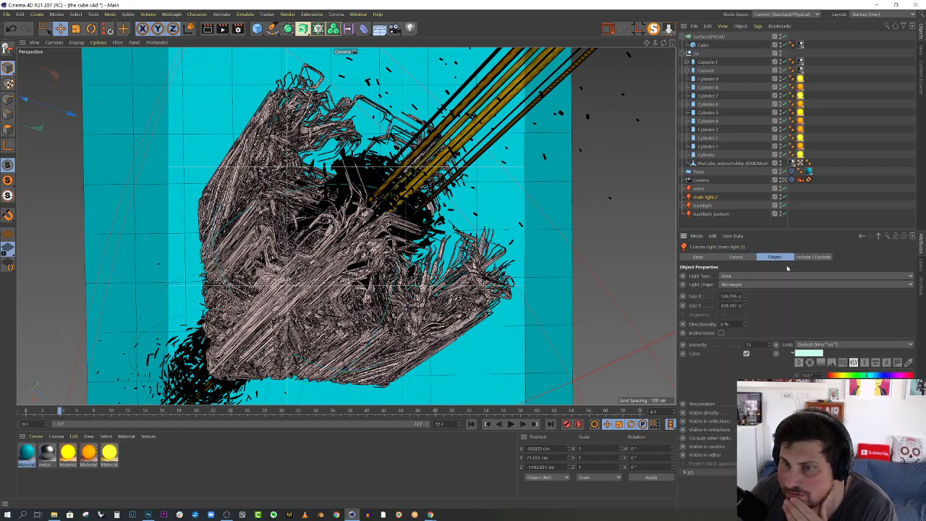
left_click(811, 257)
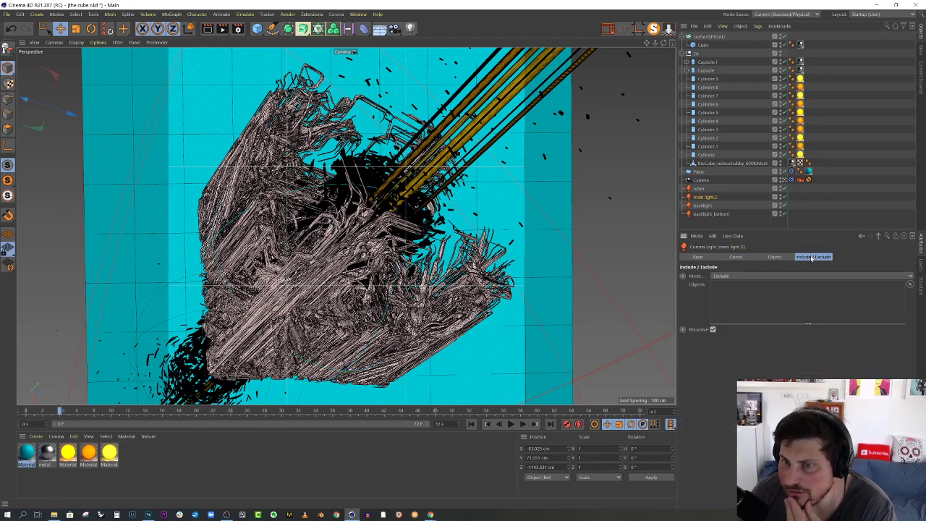
left_click(774, 258)
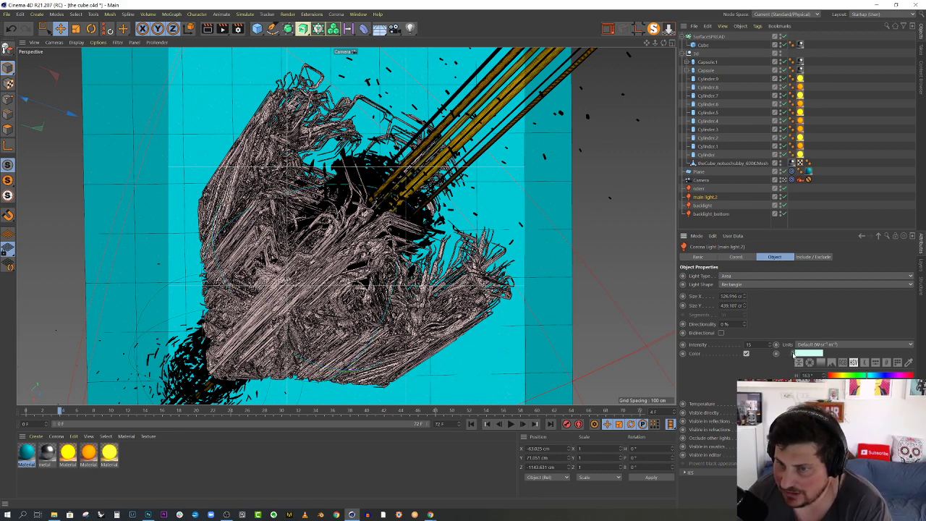
left_click(792, 353)
left_click(793, 353)
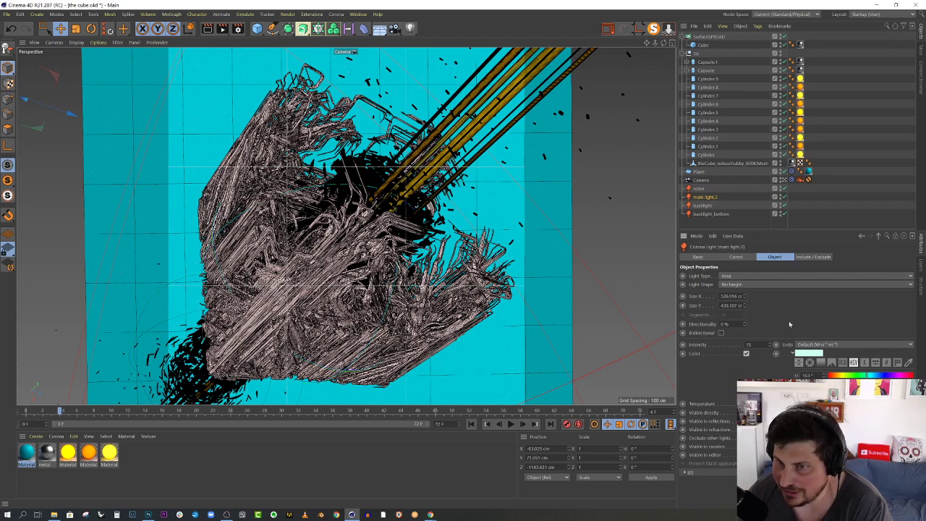
left_click(807, 258)
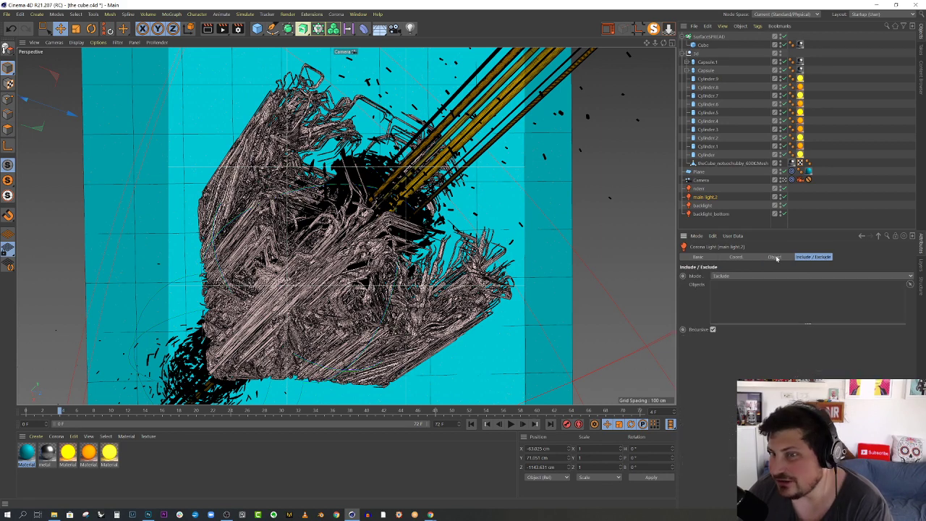
left_click(775, 257)
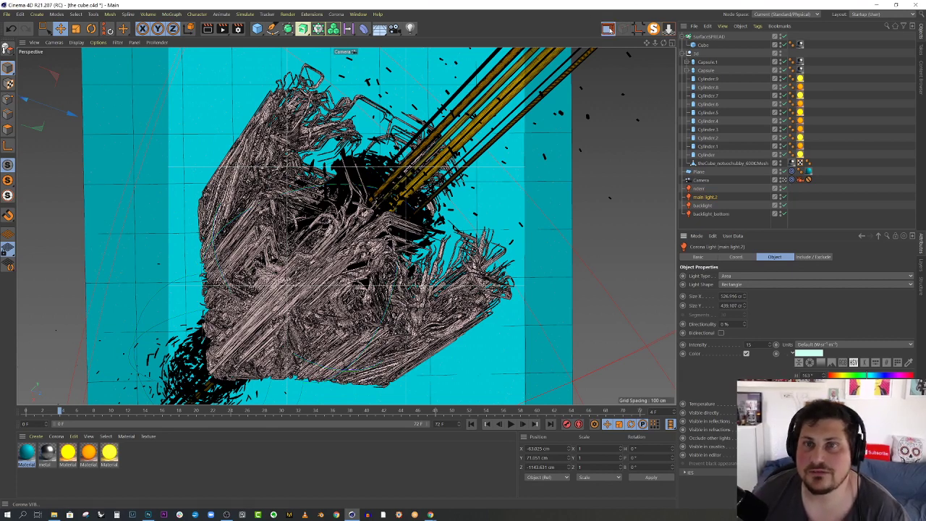
Start a new Corona render of the camera view with the tall, narrow main light.2.
left_click(608, 29)
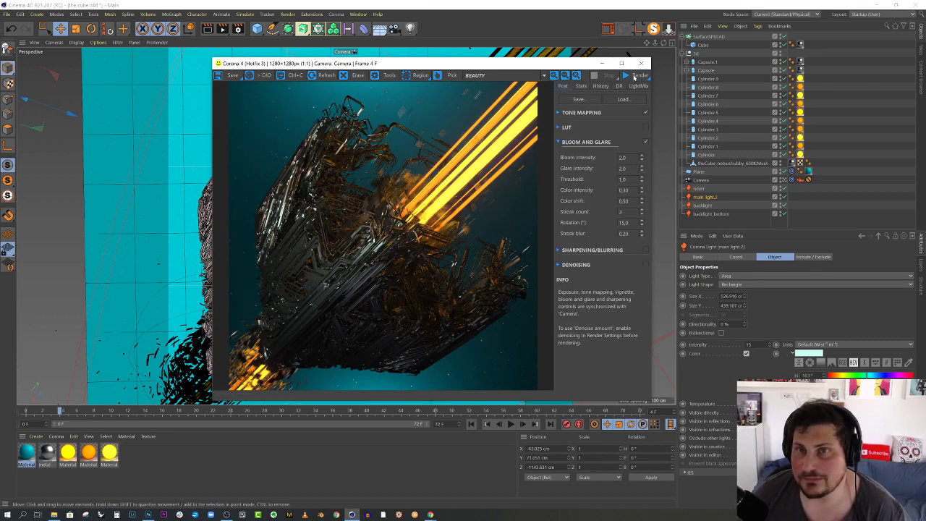
left_click(636, 75)
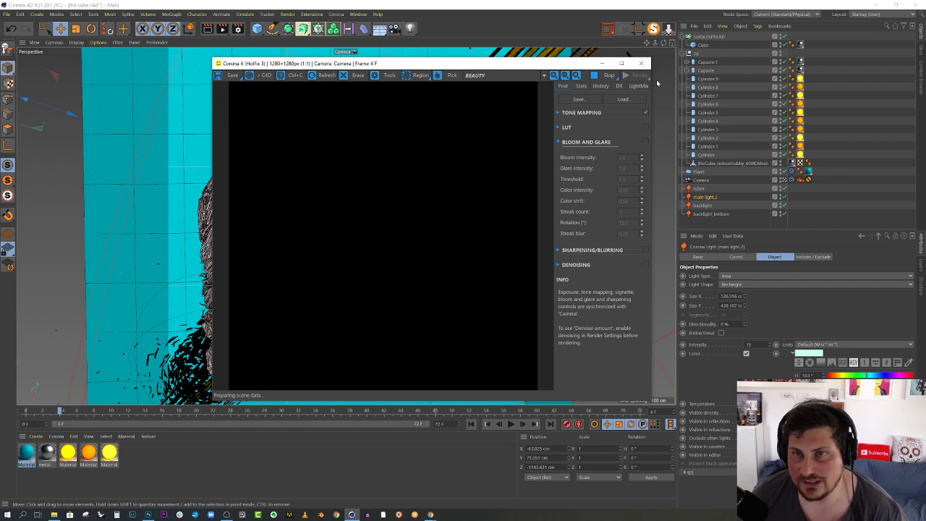